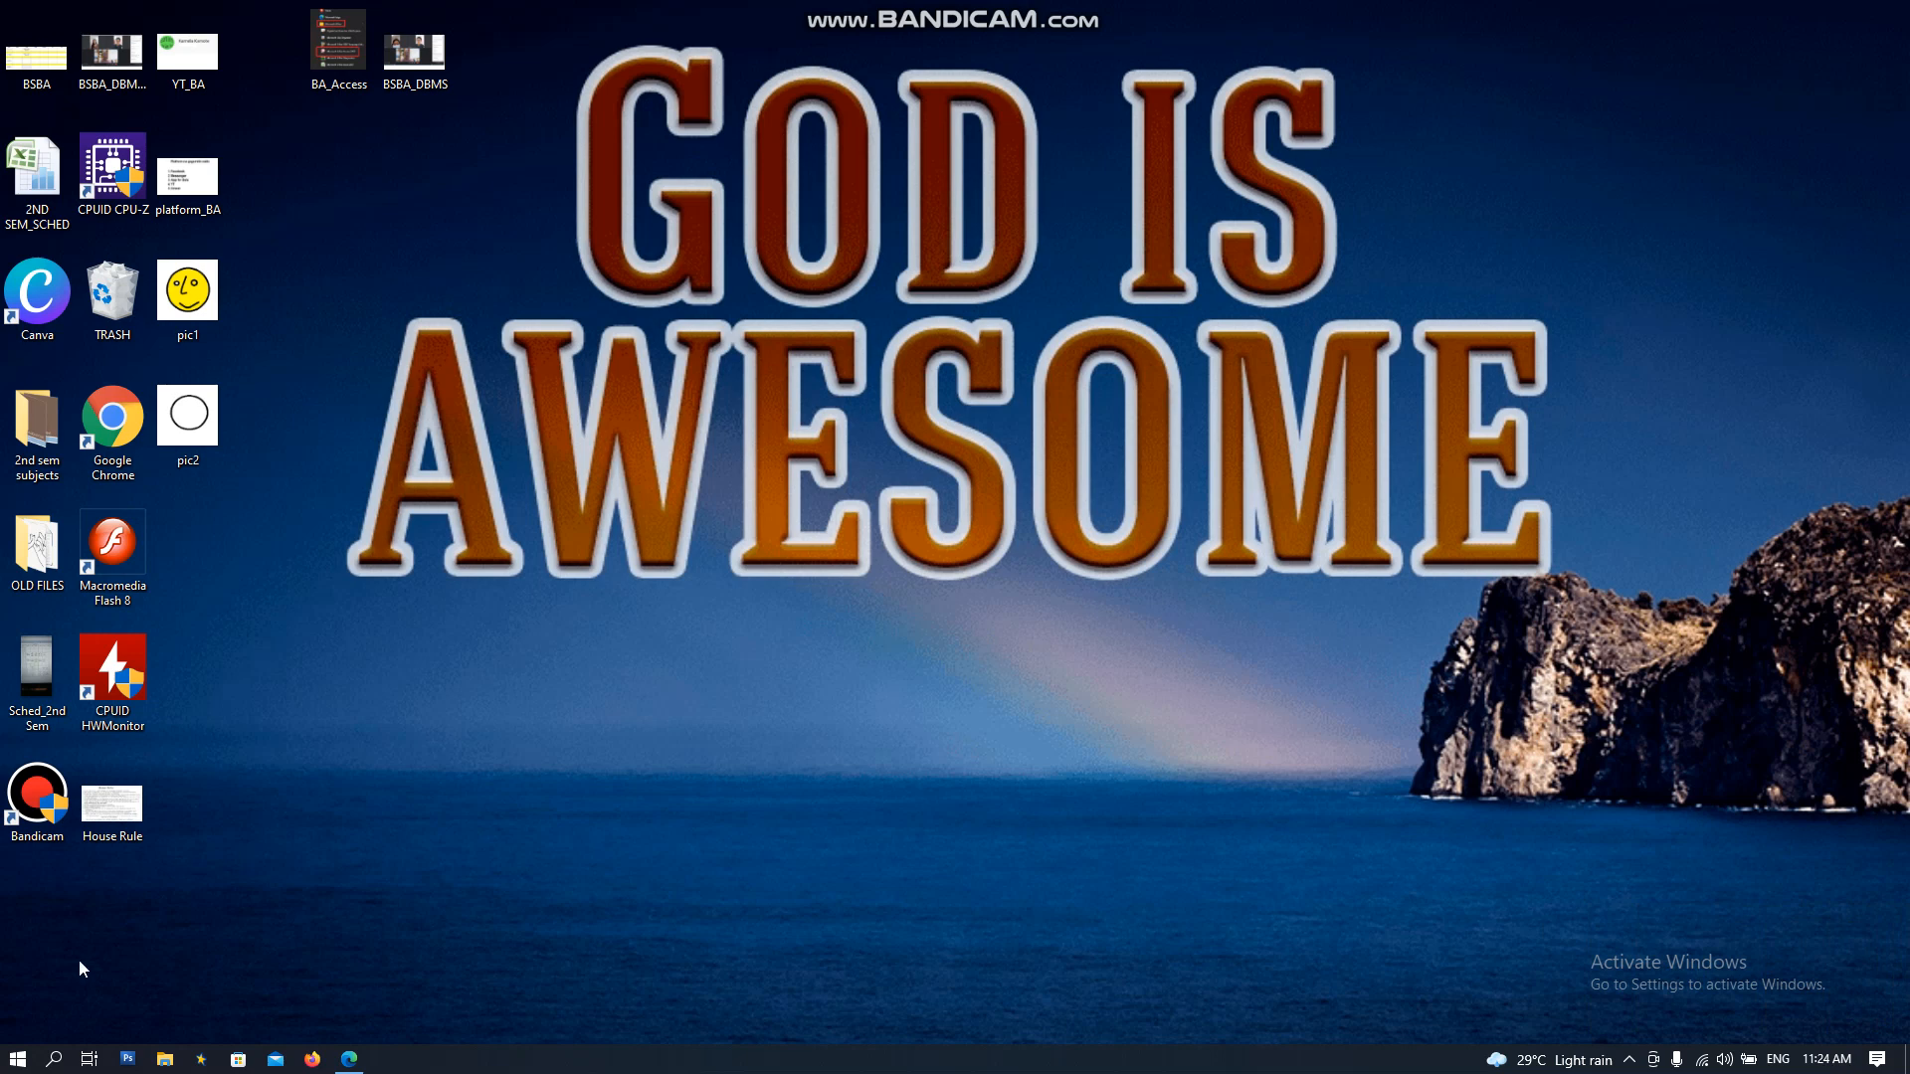
# Step: Launch Microsoft Office Access 2007 from the installed Microsoft Office programs
pyautogui.click(17, 1060)
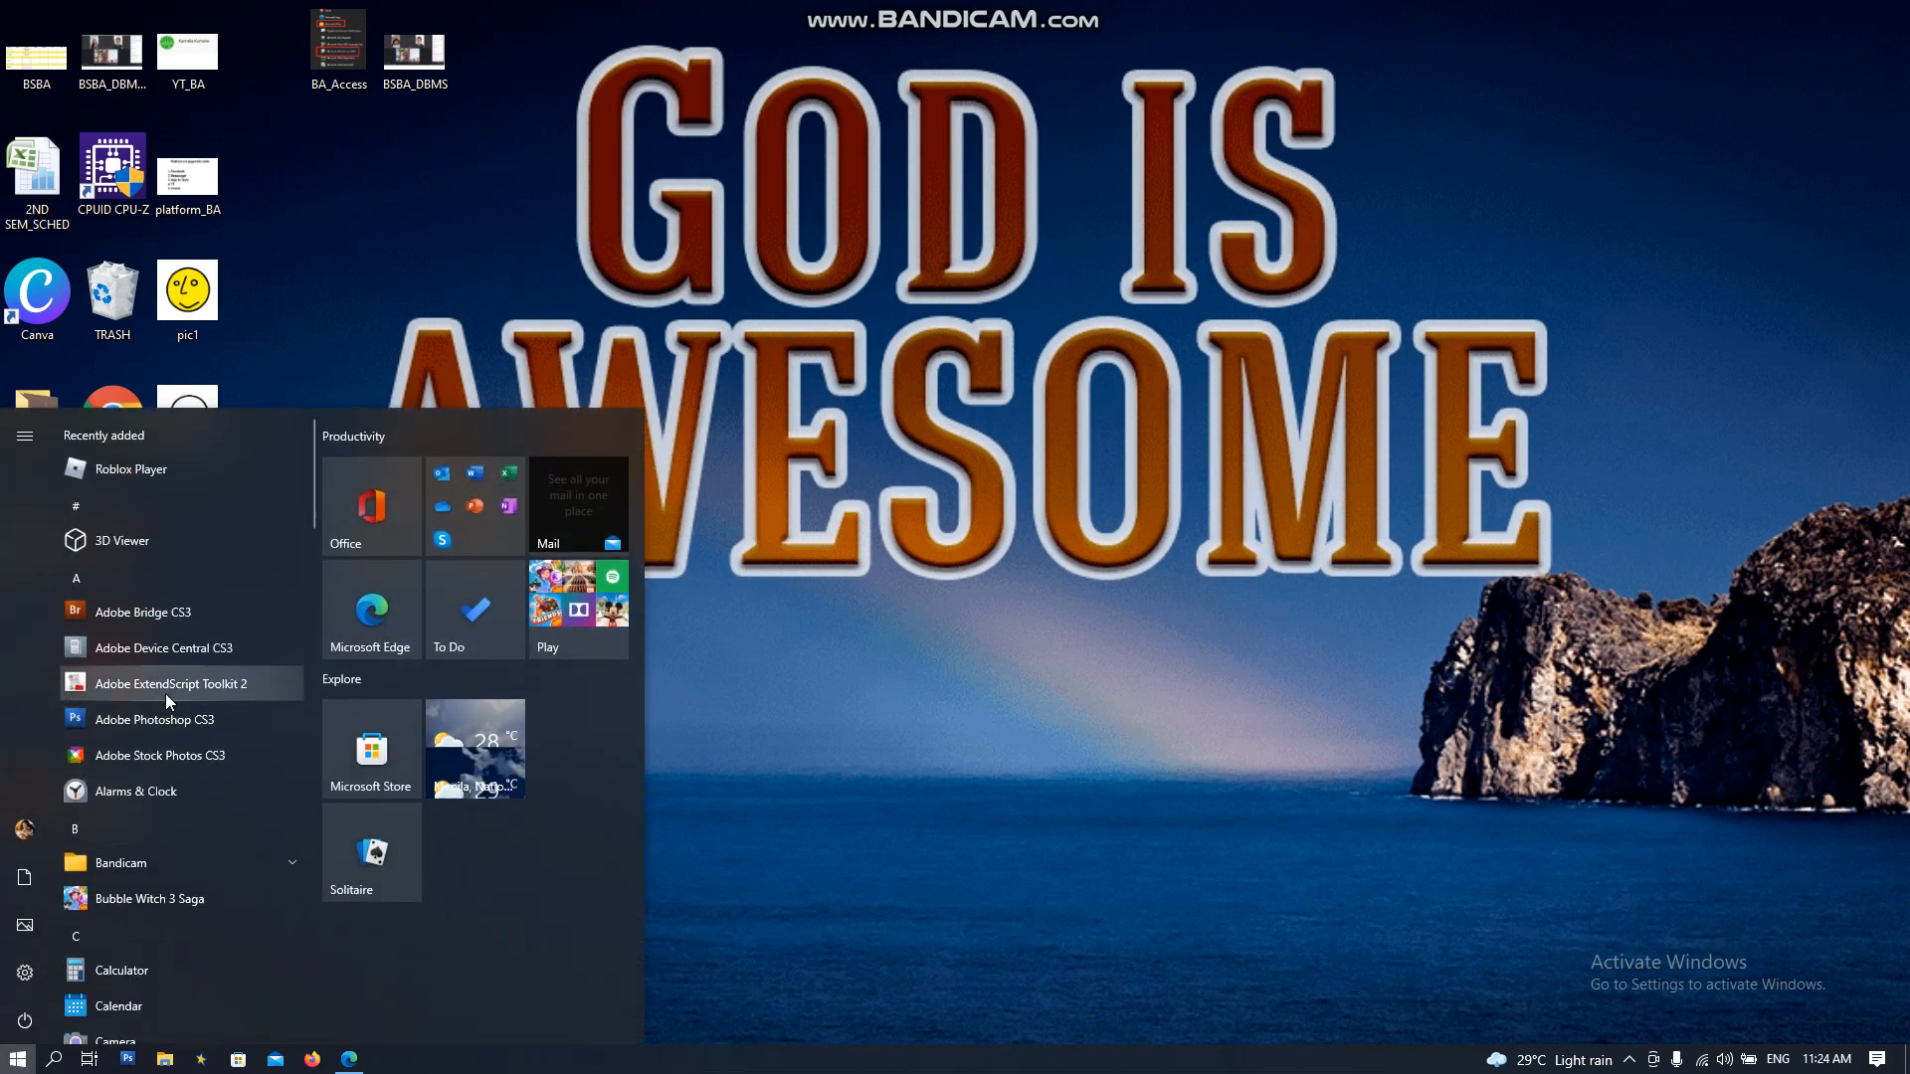
pyautogui.scroll(-5, 165, 694)
pyautogui.scroll(-10, 161, 617)
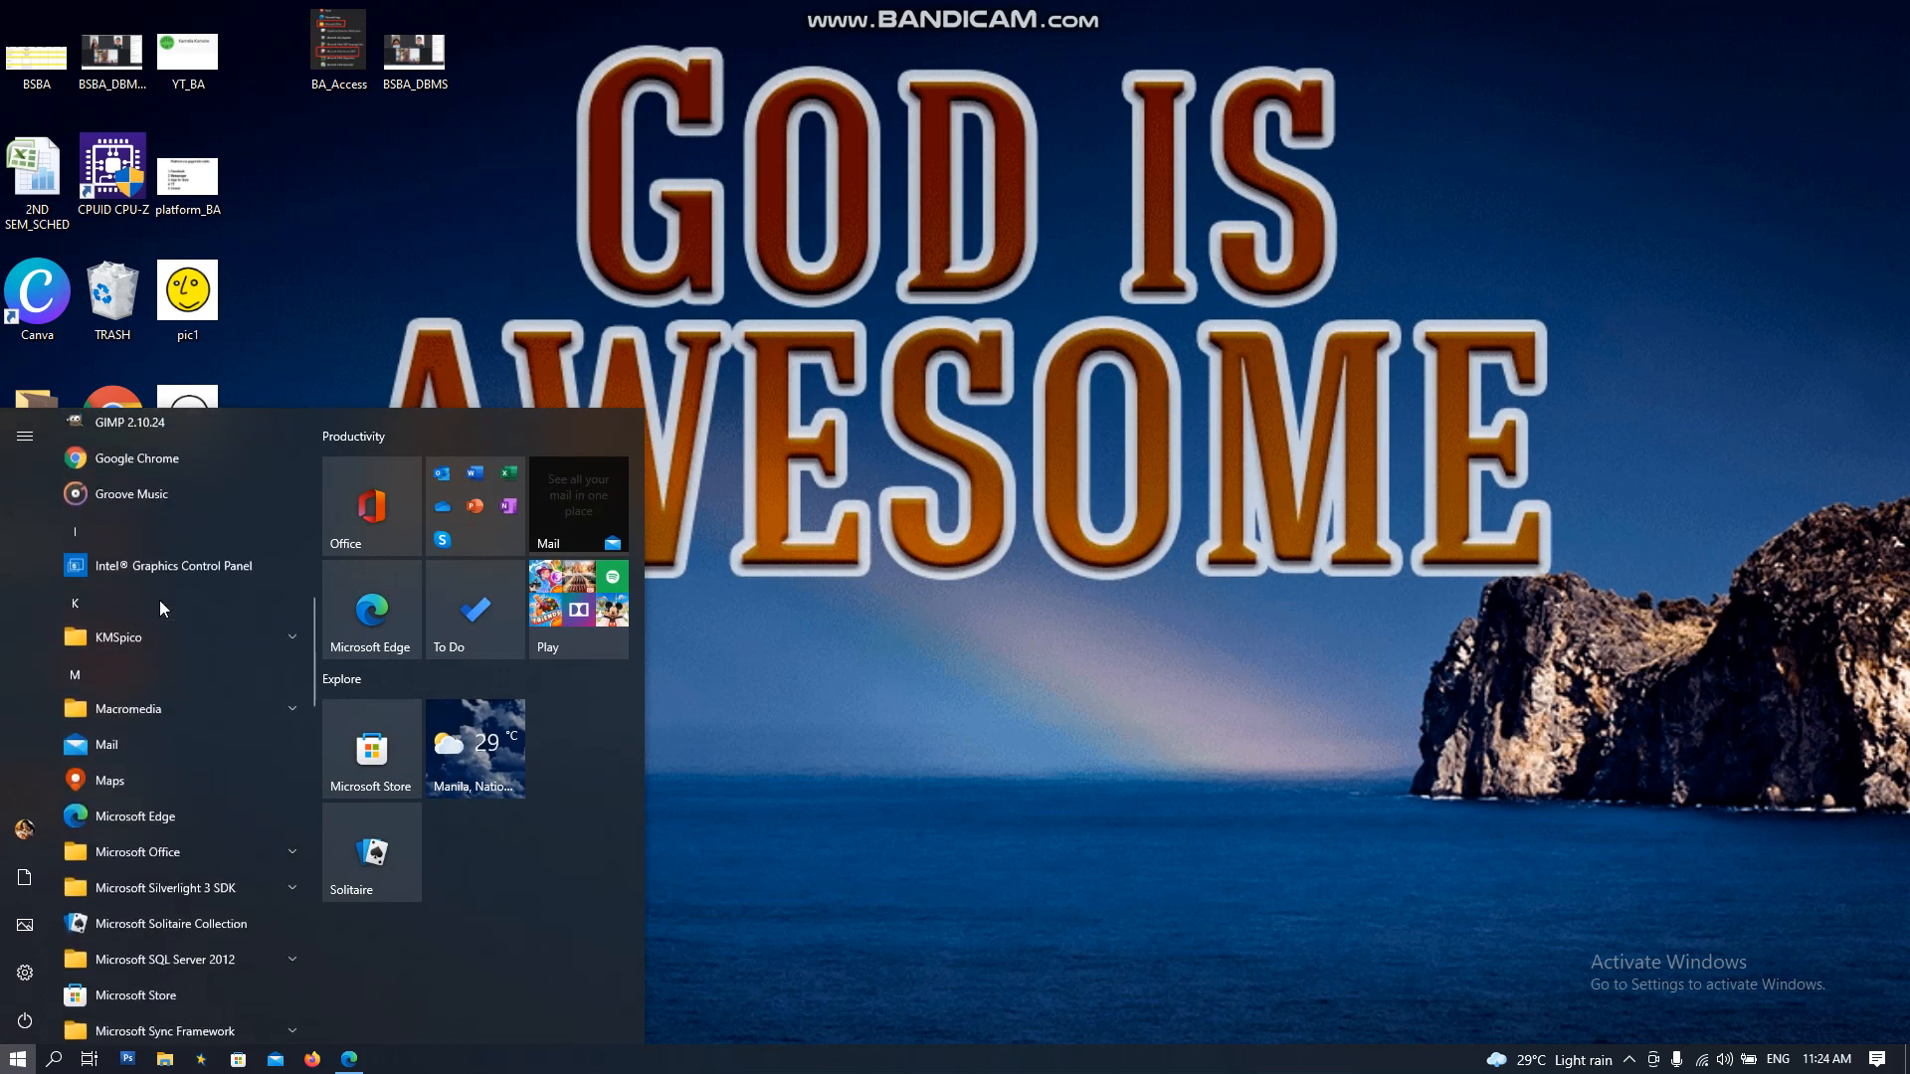
pyautogui.click(169, 575)
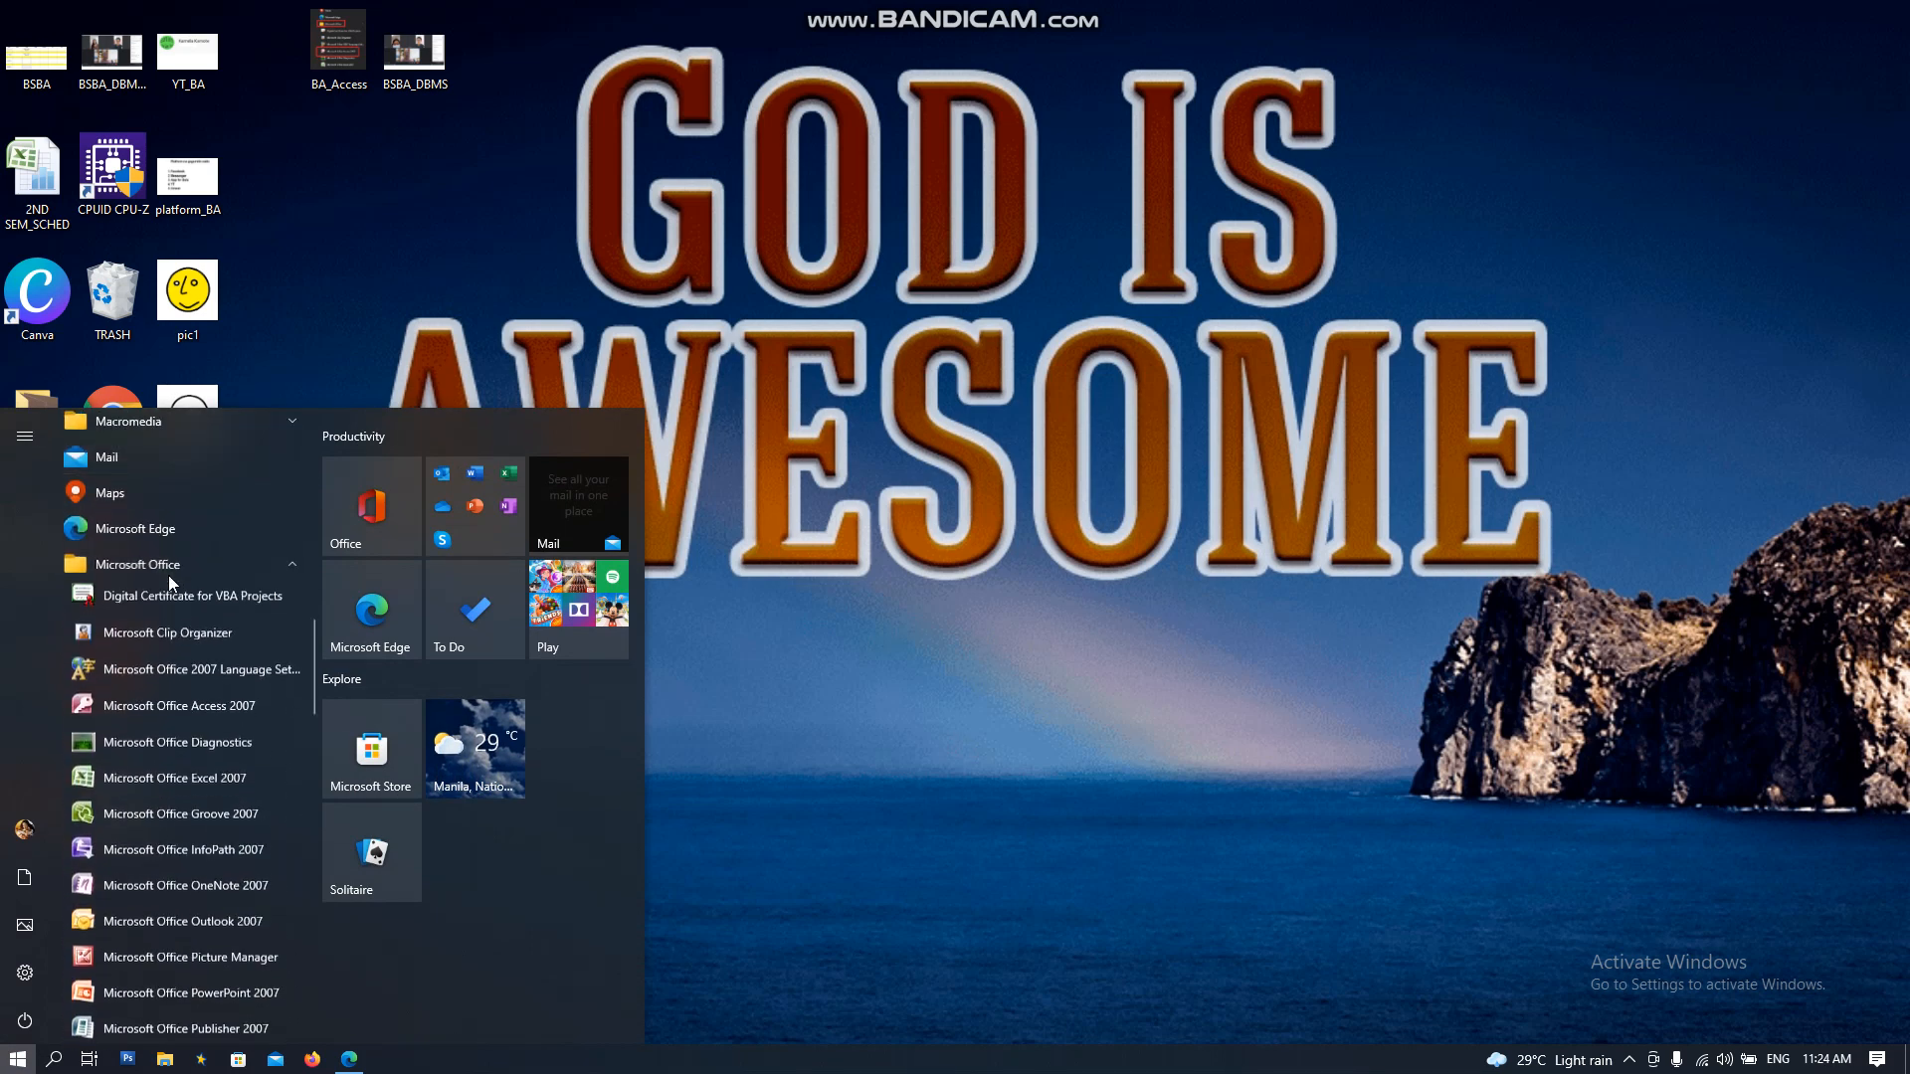
pyautogui.click(159, 711)
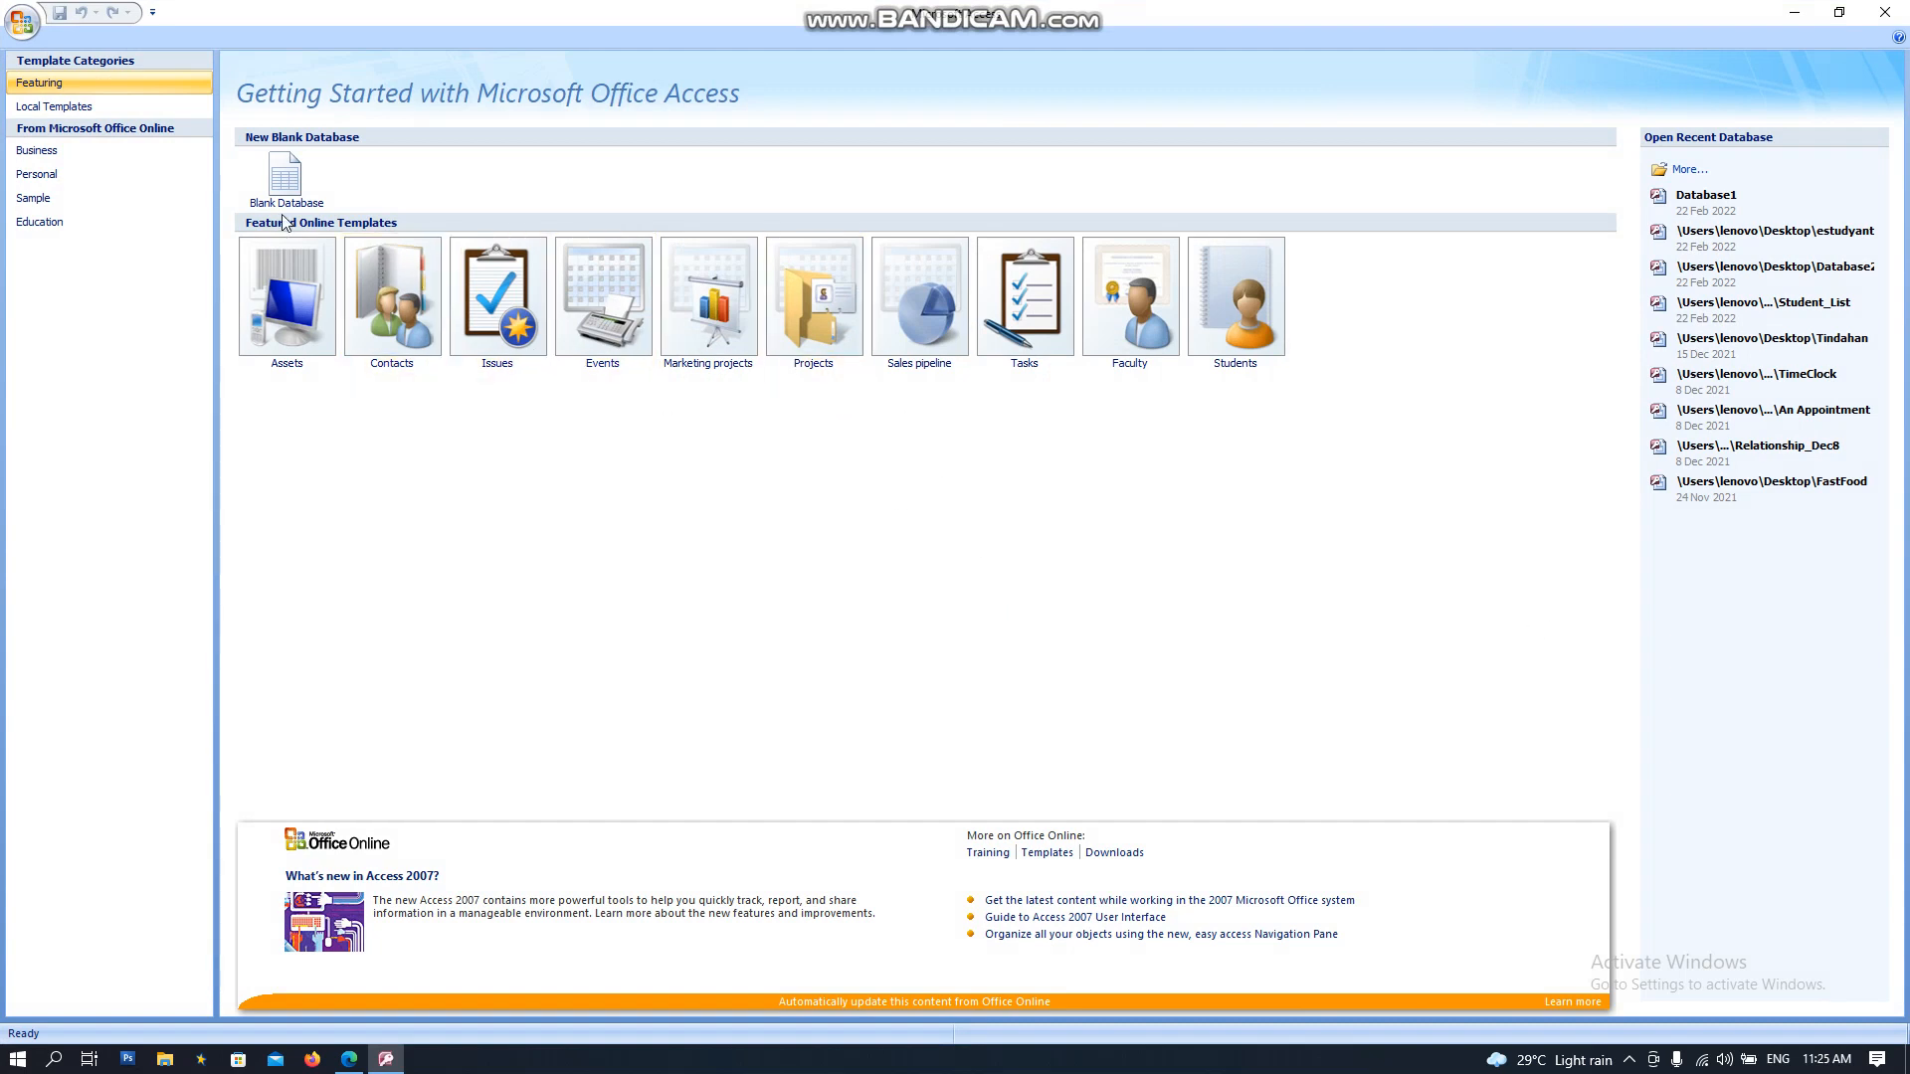
# Step: Start a new blank database named Student_DB and choose the Desktop as its save location
pyautogui.click(284, 179)
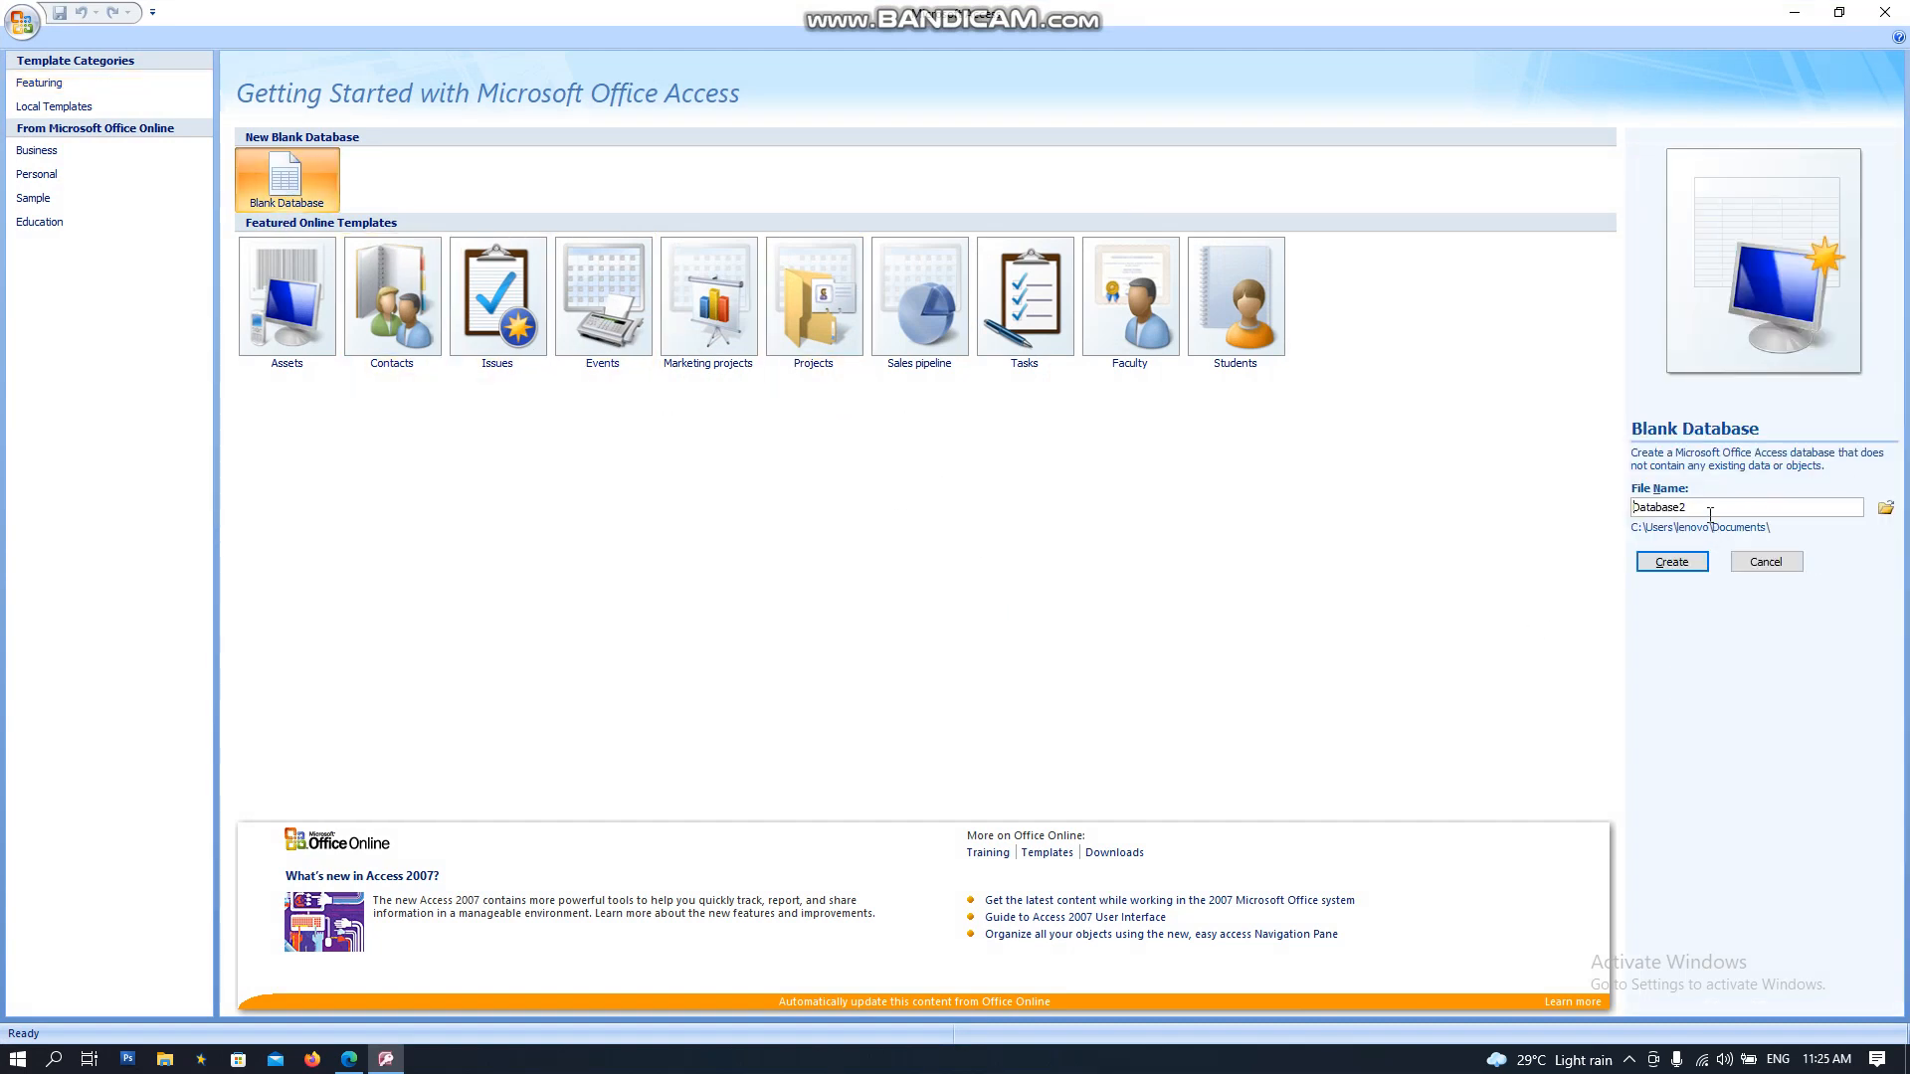
pyautogui.doubleClick(1652, 506)
pyautogui.write('Student_DB')
pyautogui.click(1885, 507)
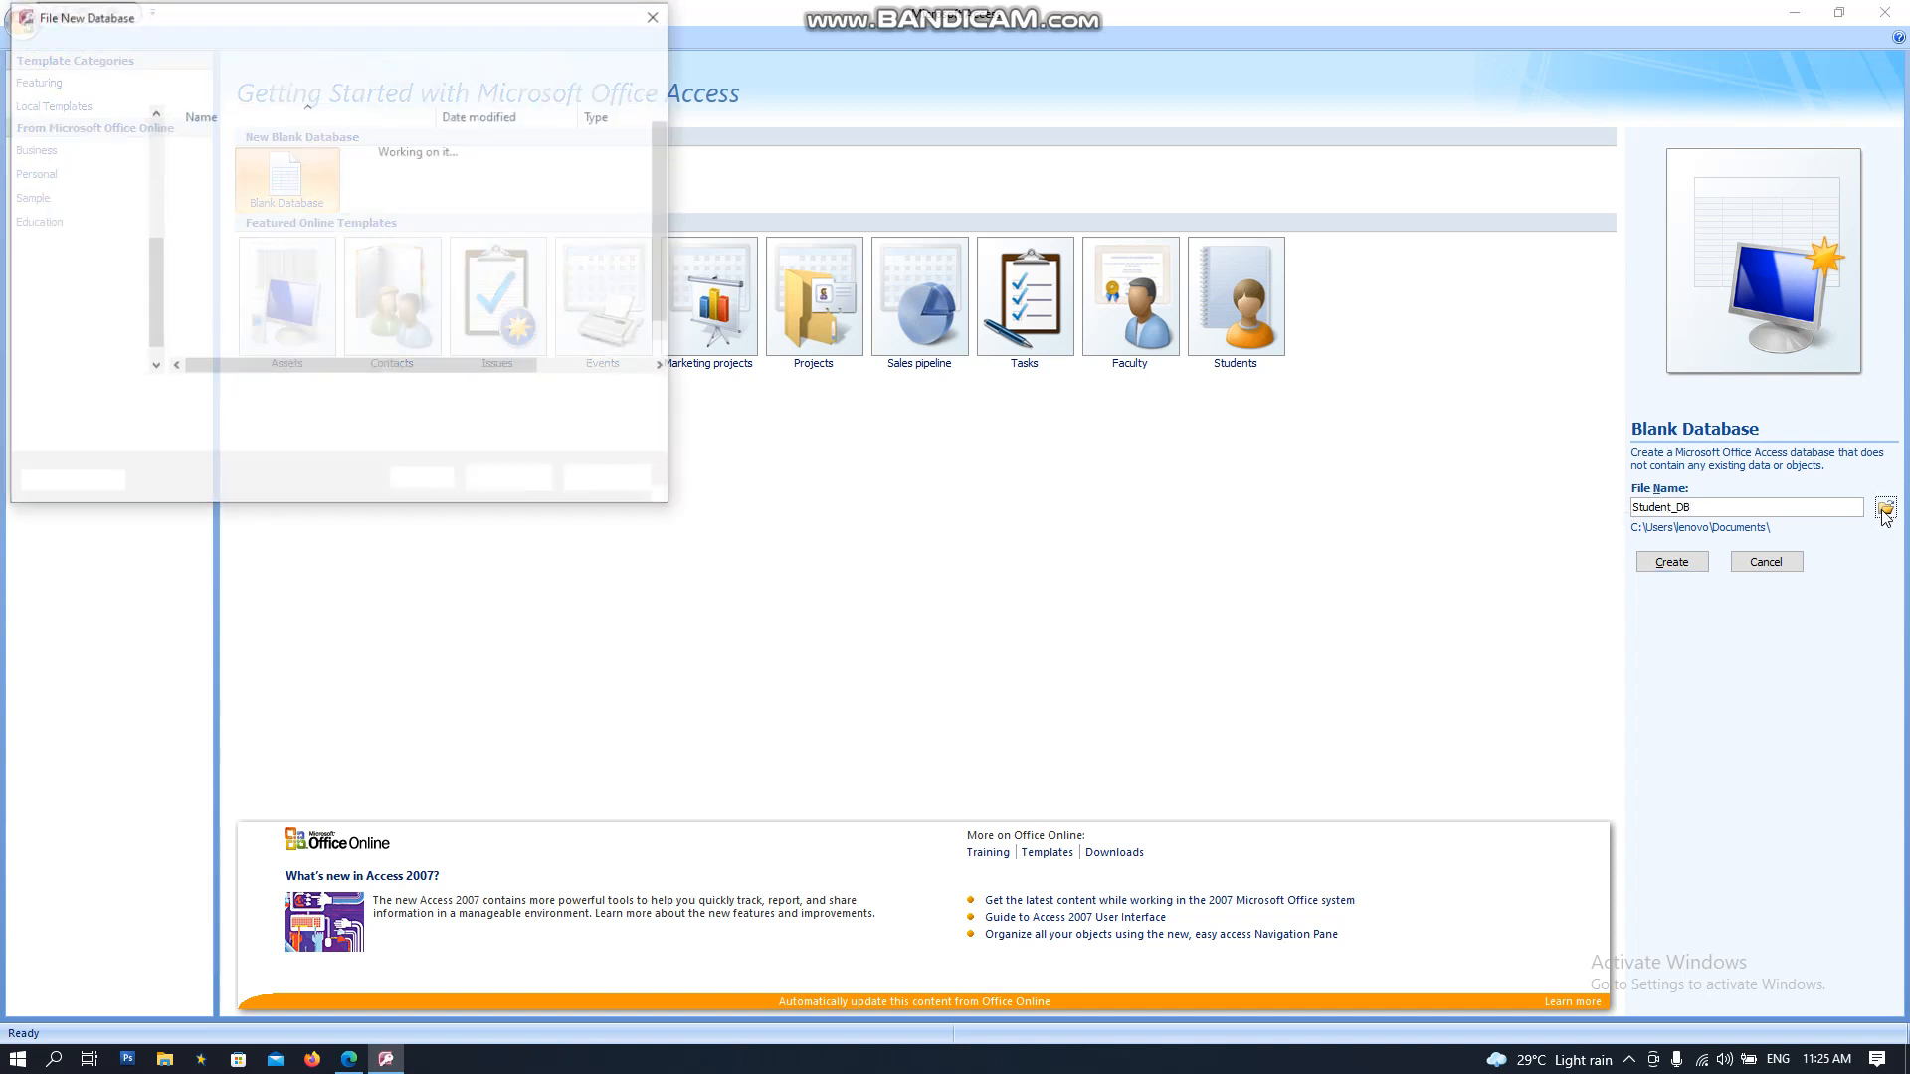
pyautogui.click(87, 205)
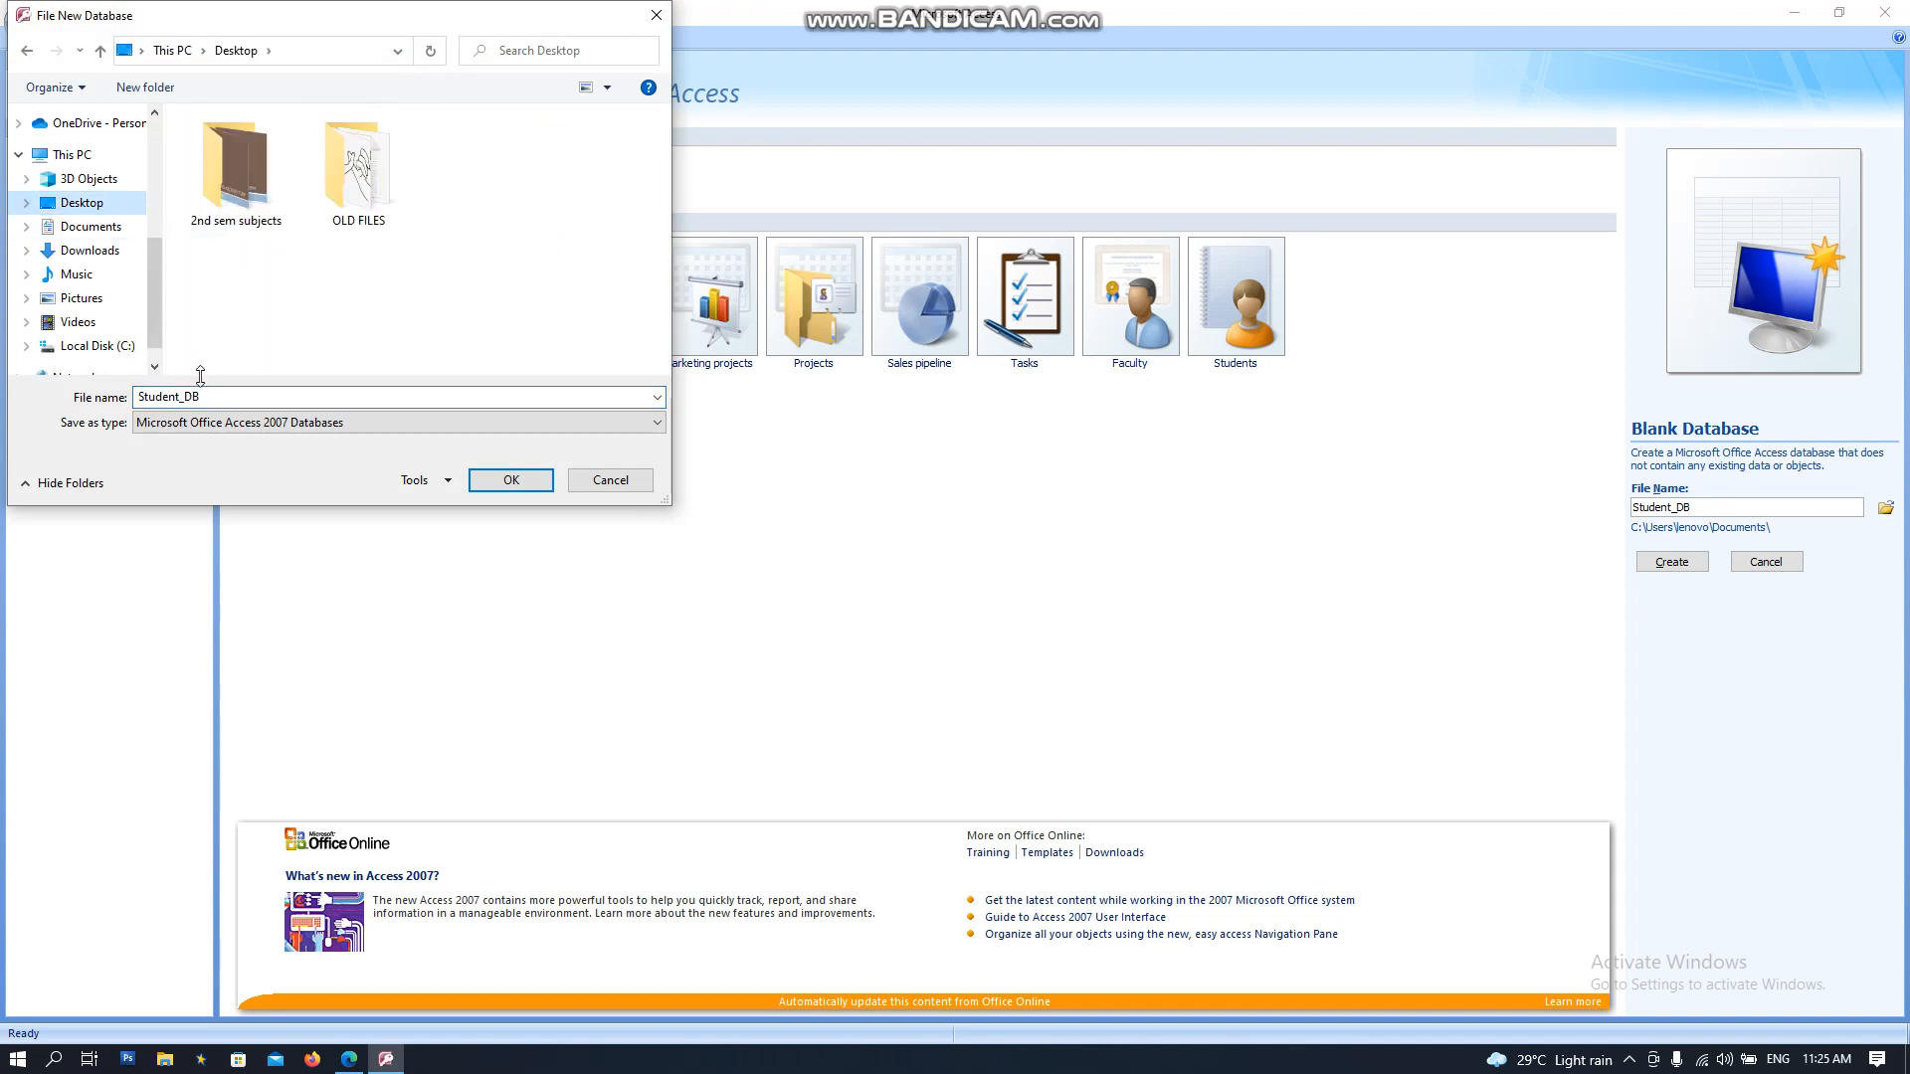
# Step: Set the file type to Microsoft Office Access Databases (2002-2003 format) and create the Student_DB database
pyautogui.click(248, 419)
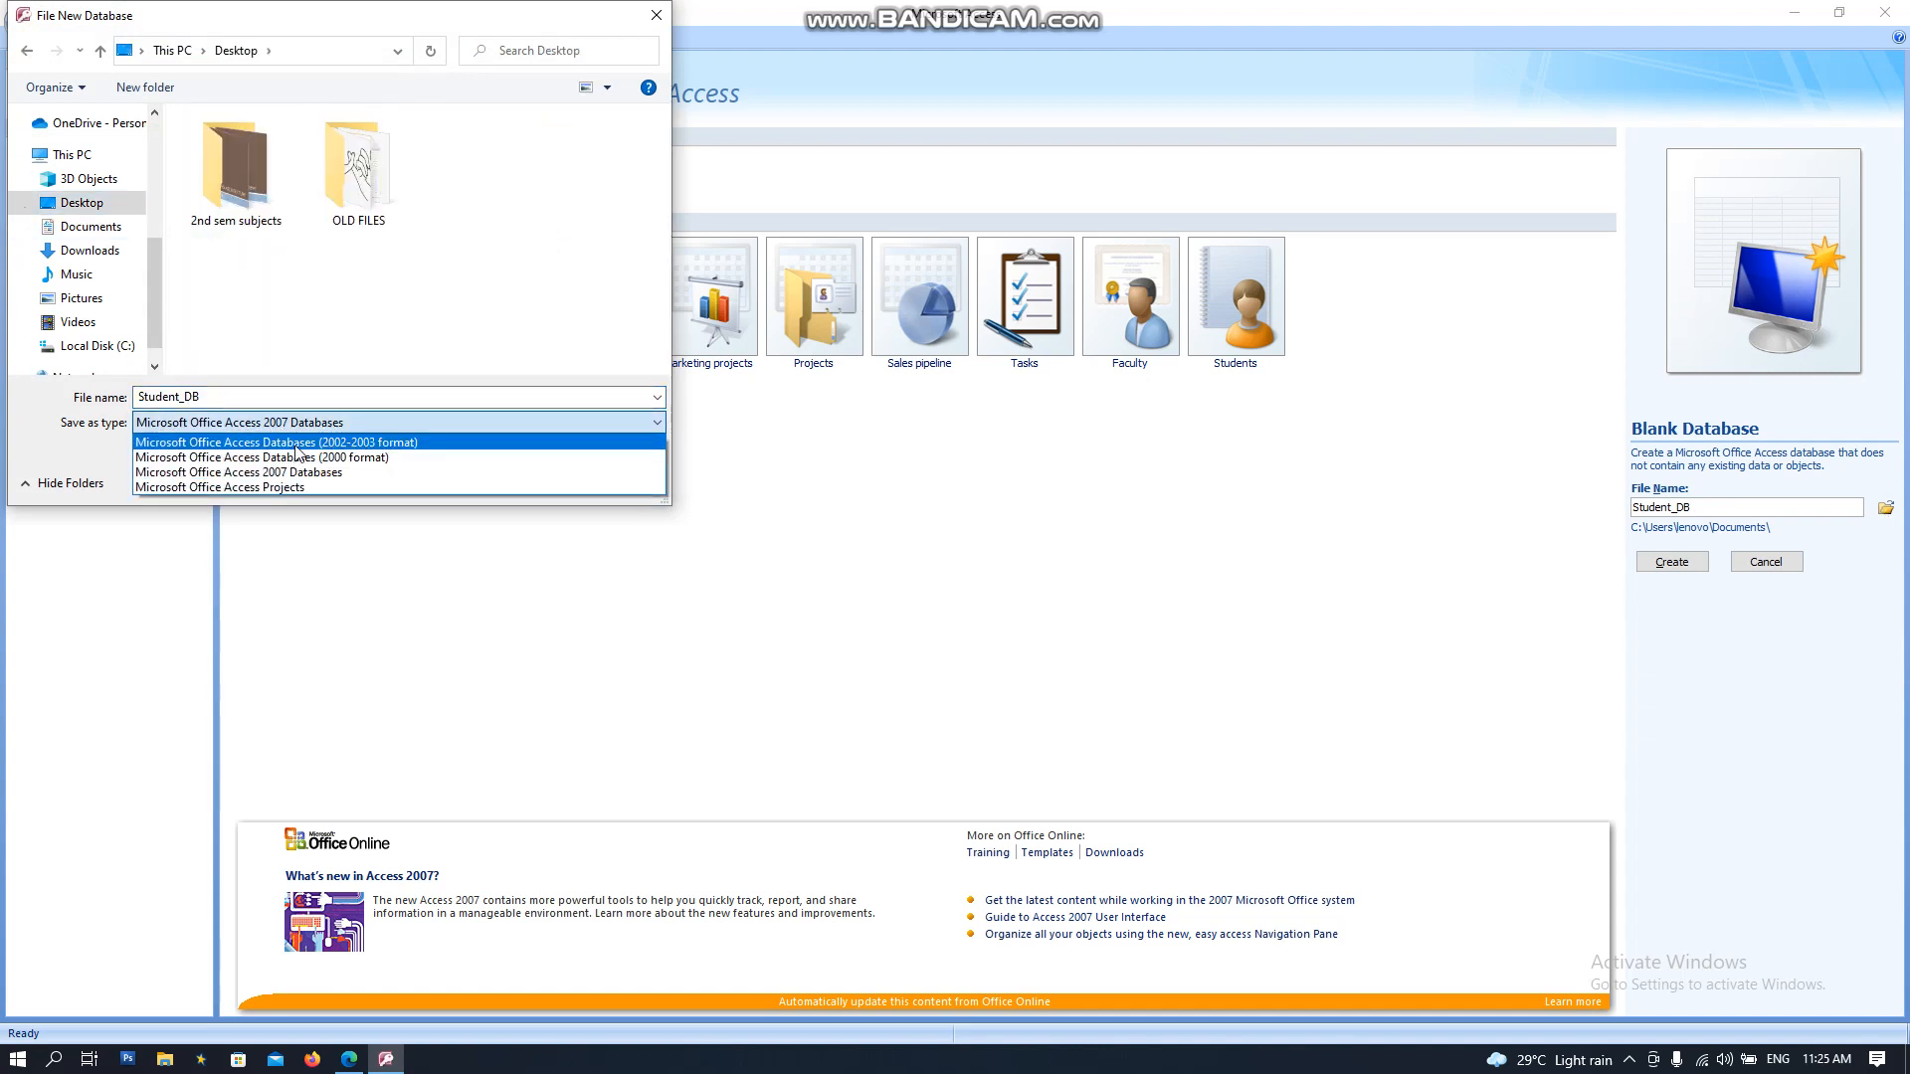
pyautogui.click(296, 418)
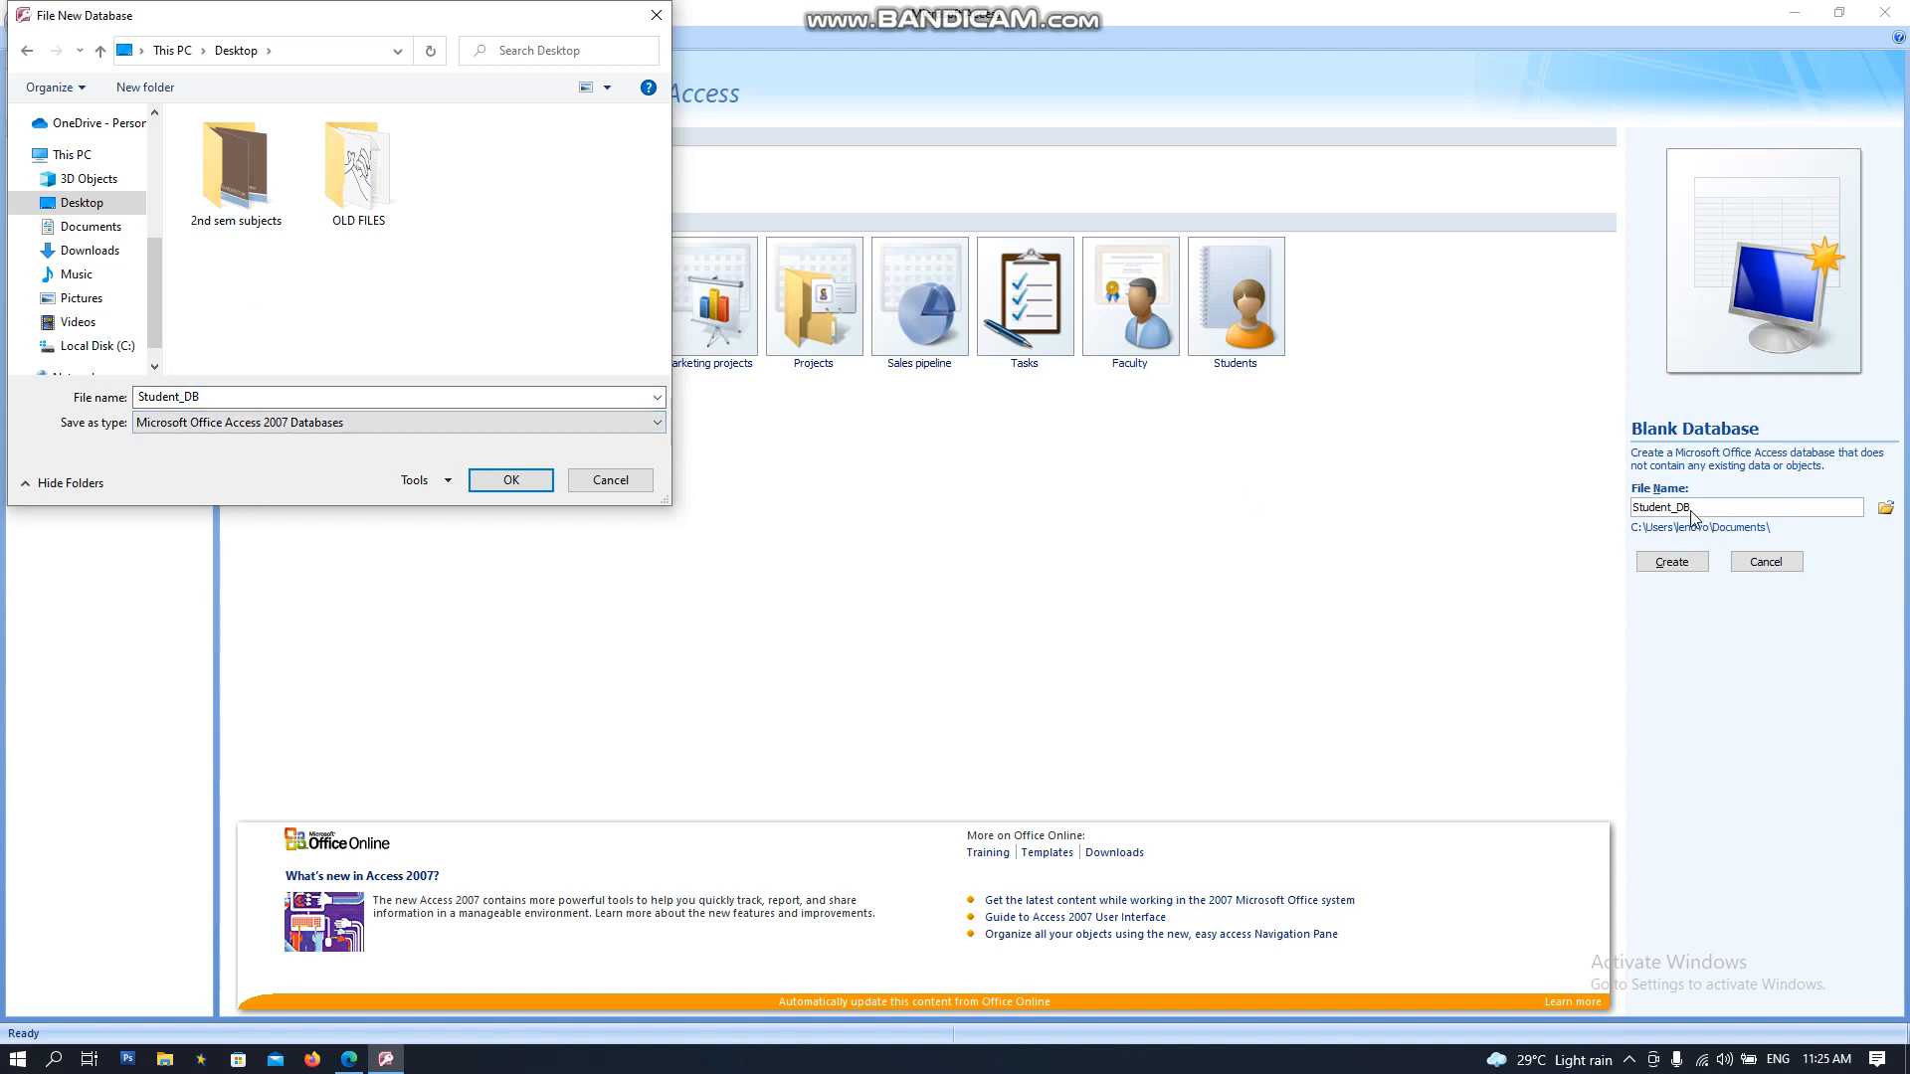
pyautogui.click(328, 426)
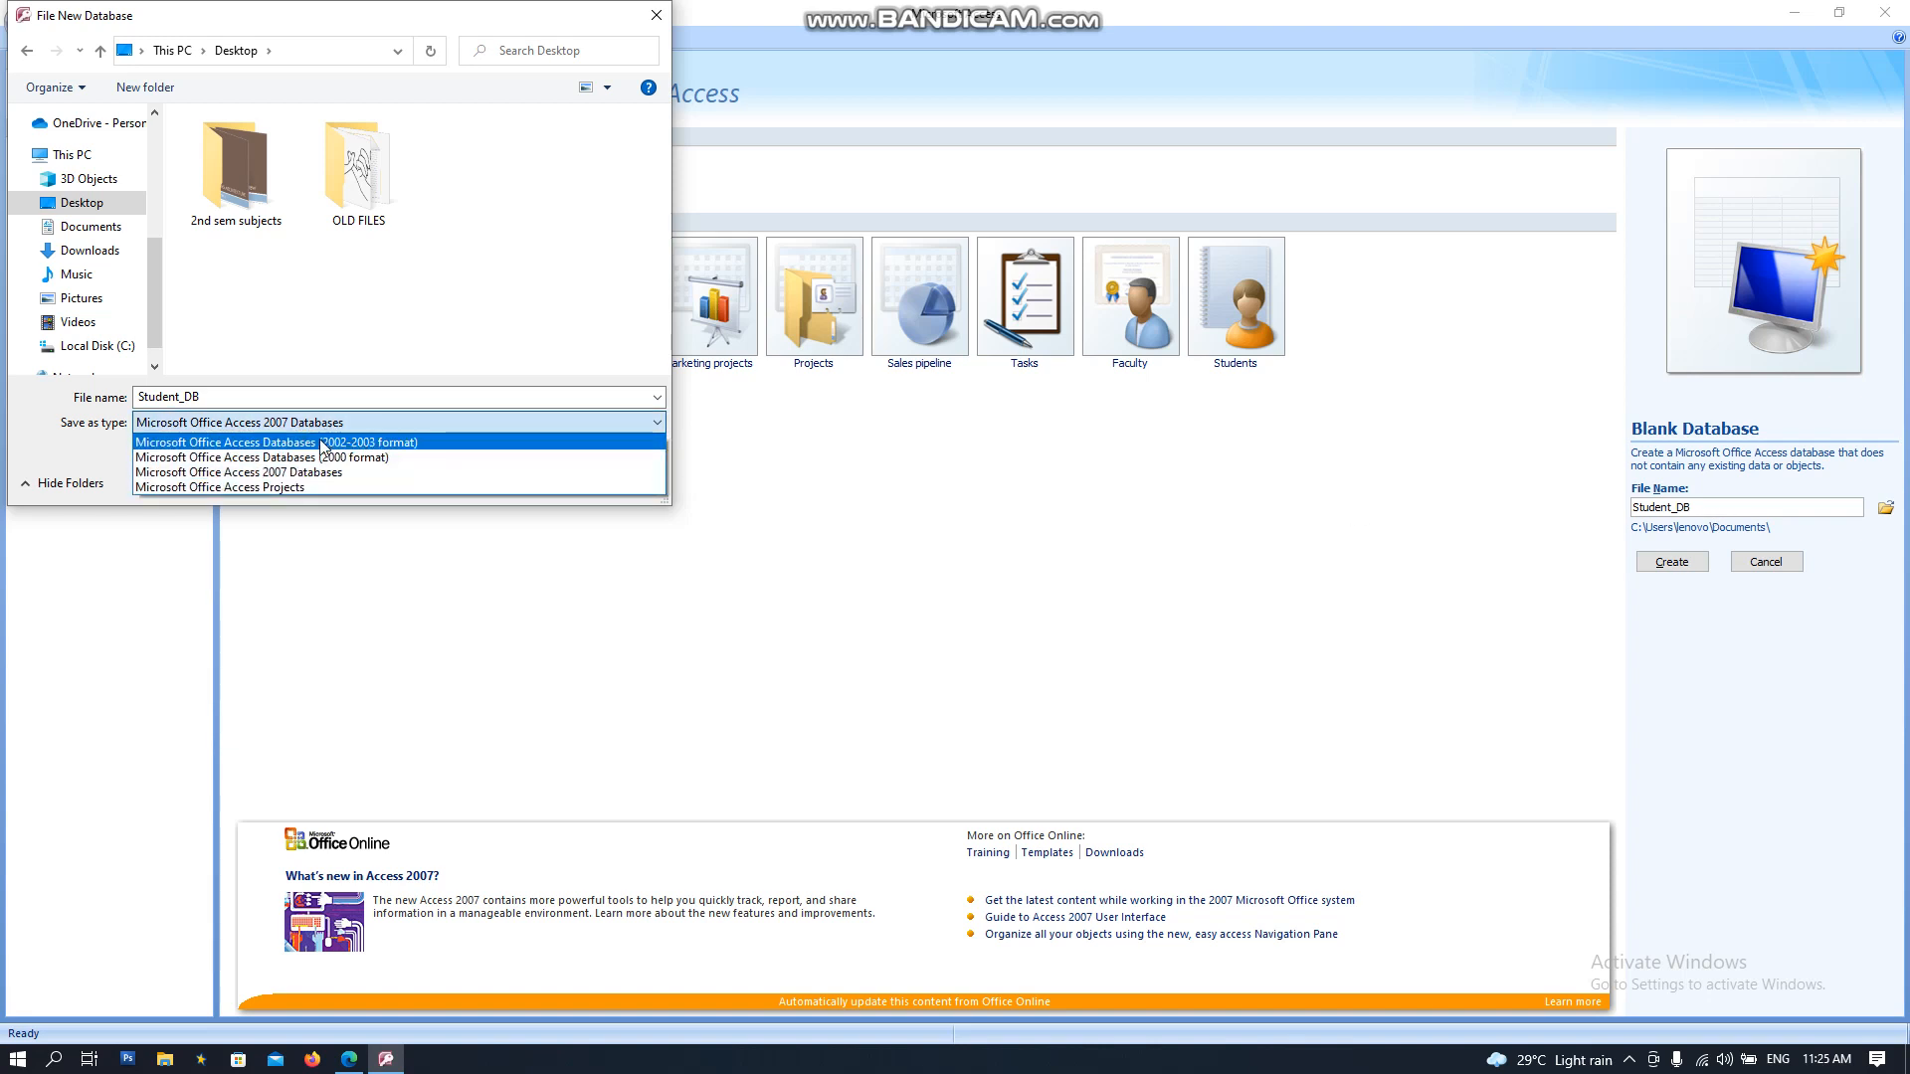
pyautogui.click(322, 442)
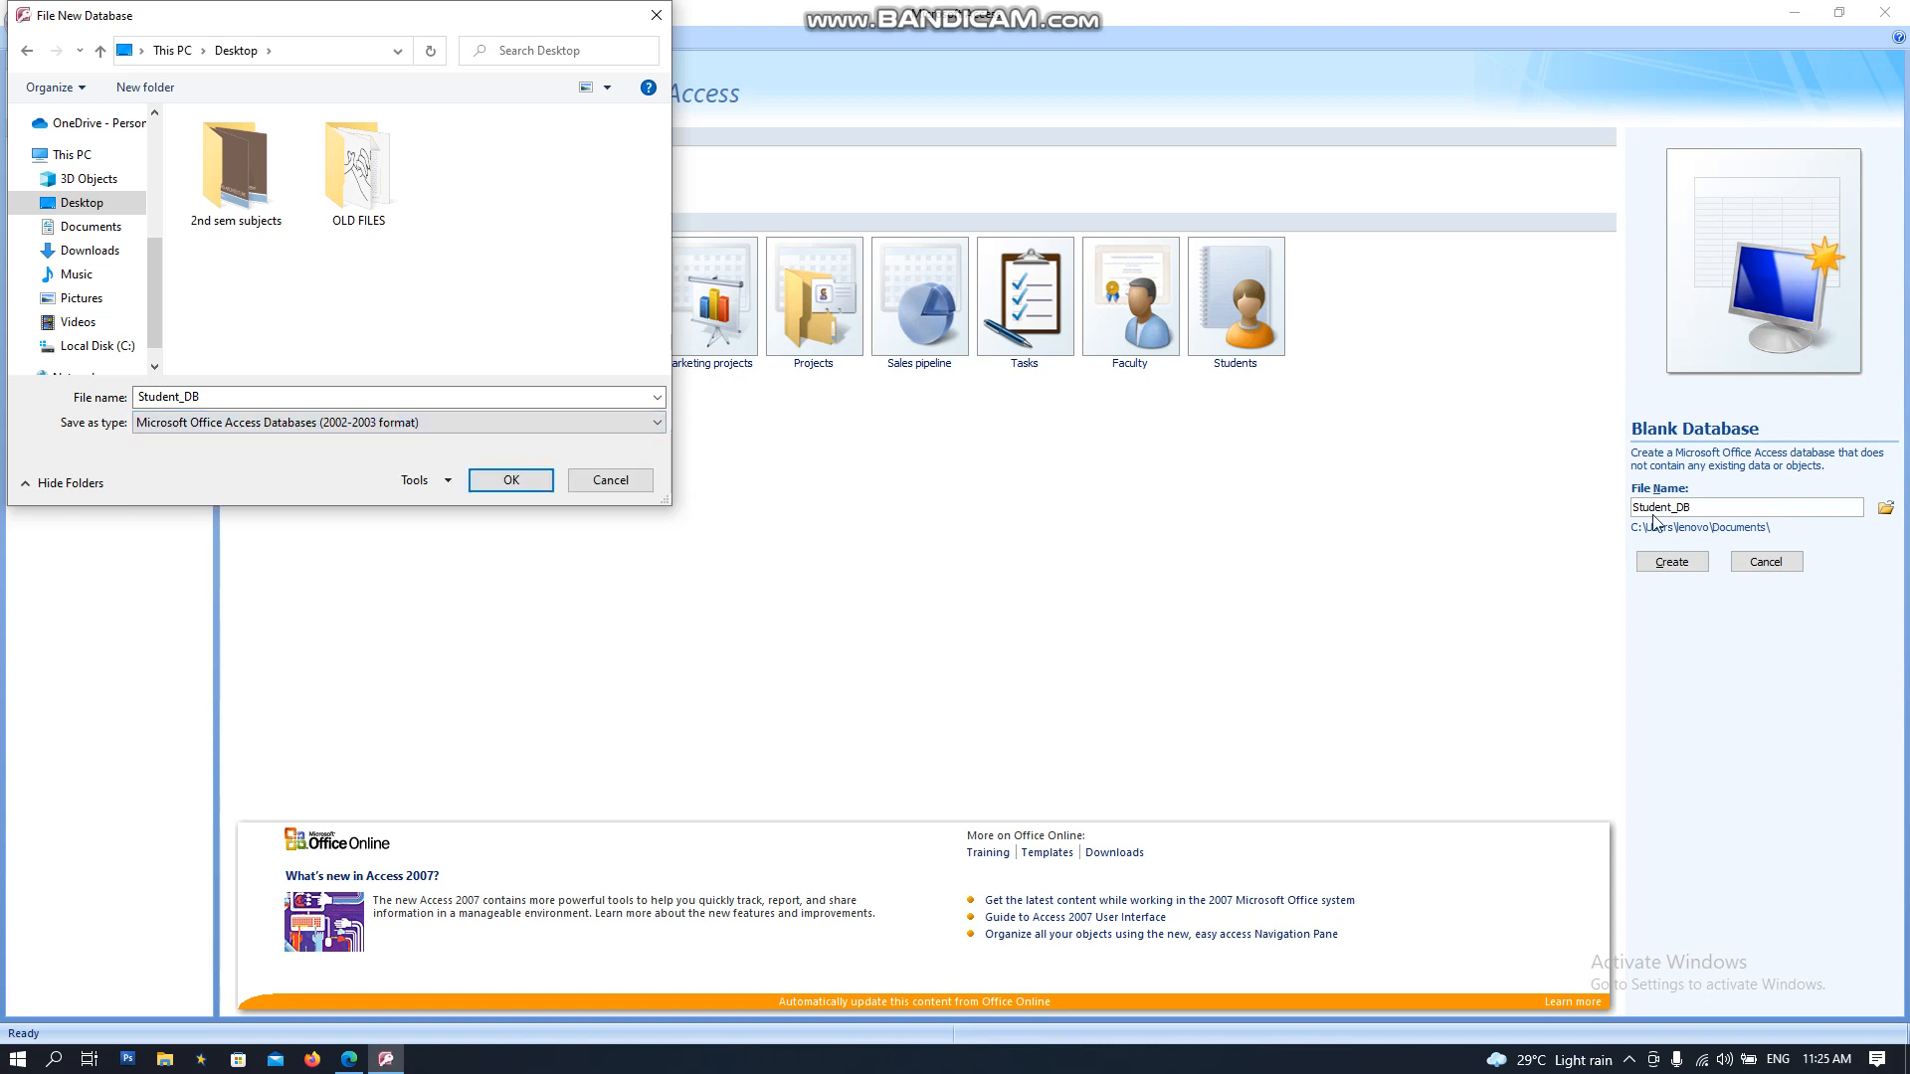
pyautogui.click(1686, 567)
pyautogui.click(510, 479)
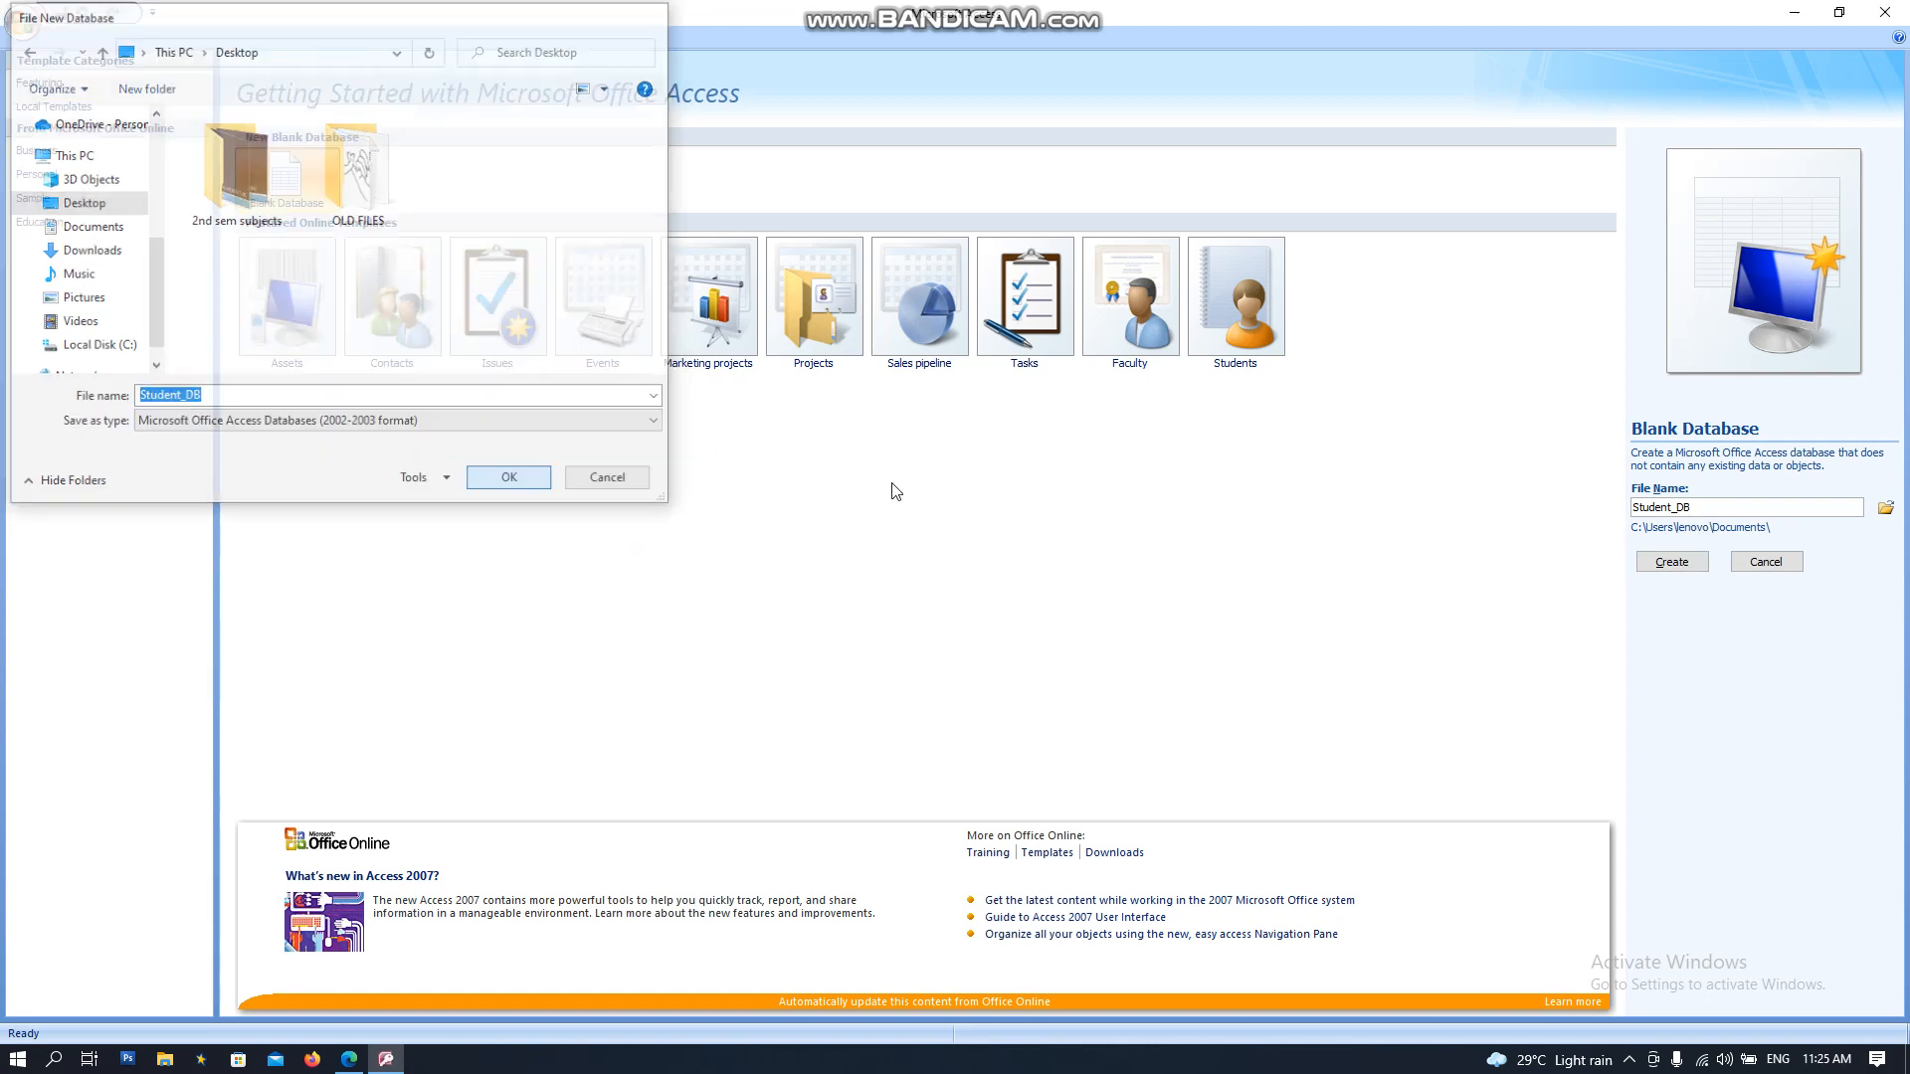
pyautogui.moveTo(1731, 513); pyautogui.dragTo(1690, 512)
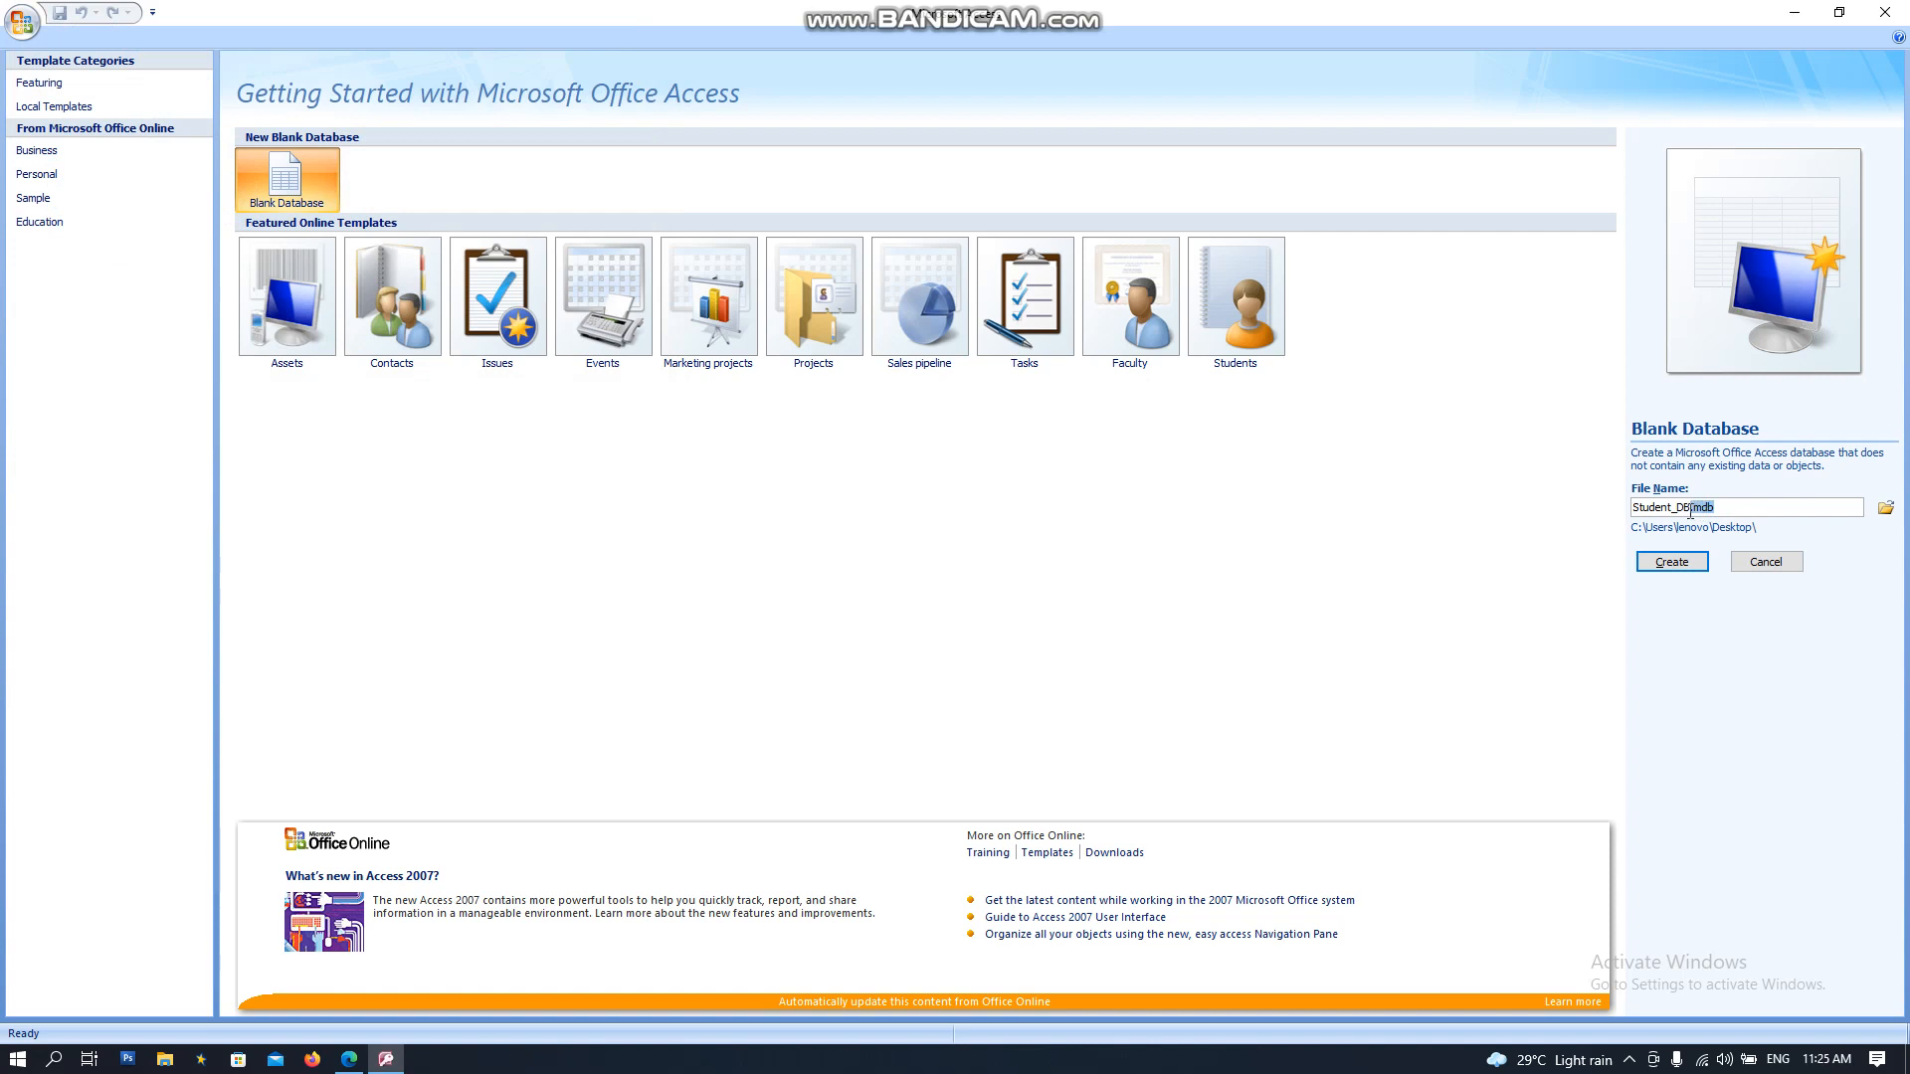
pyautogui.click(1669, 565)
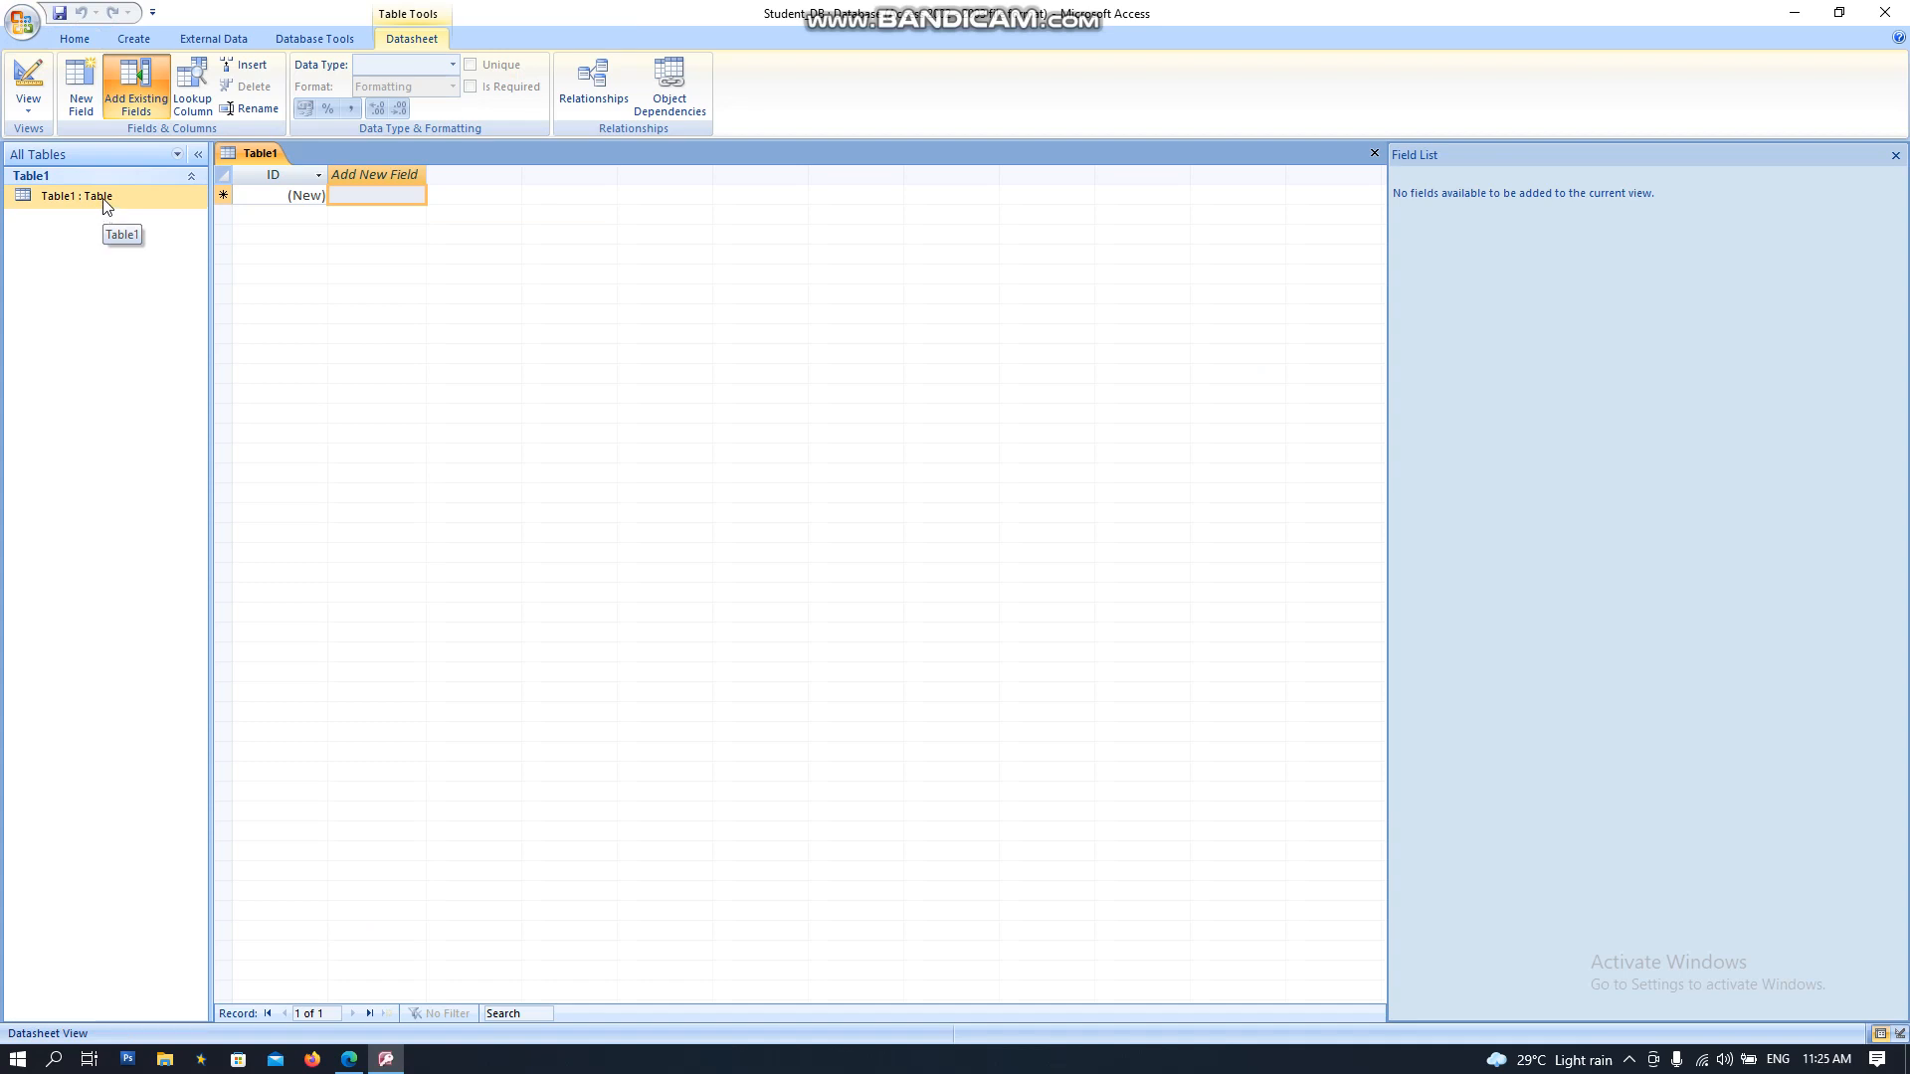
# Step: Open Table1 in Design View, saving the table as Student_List
pyautogui.rightClick(106, 203)
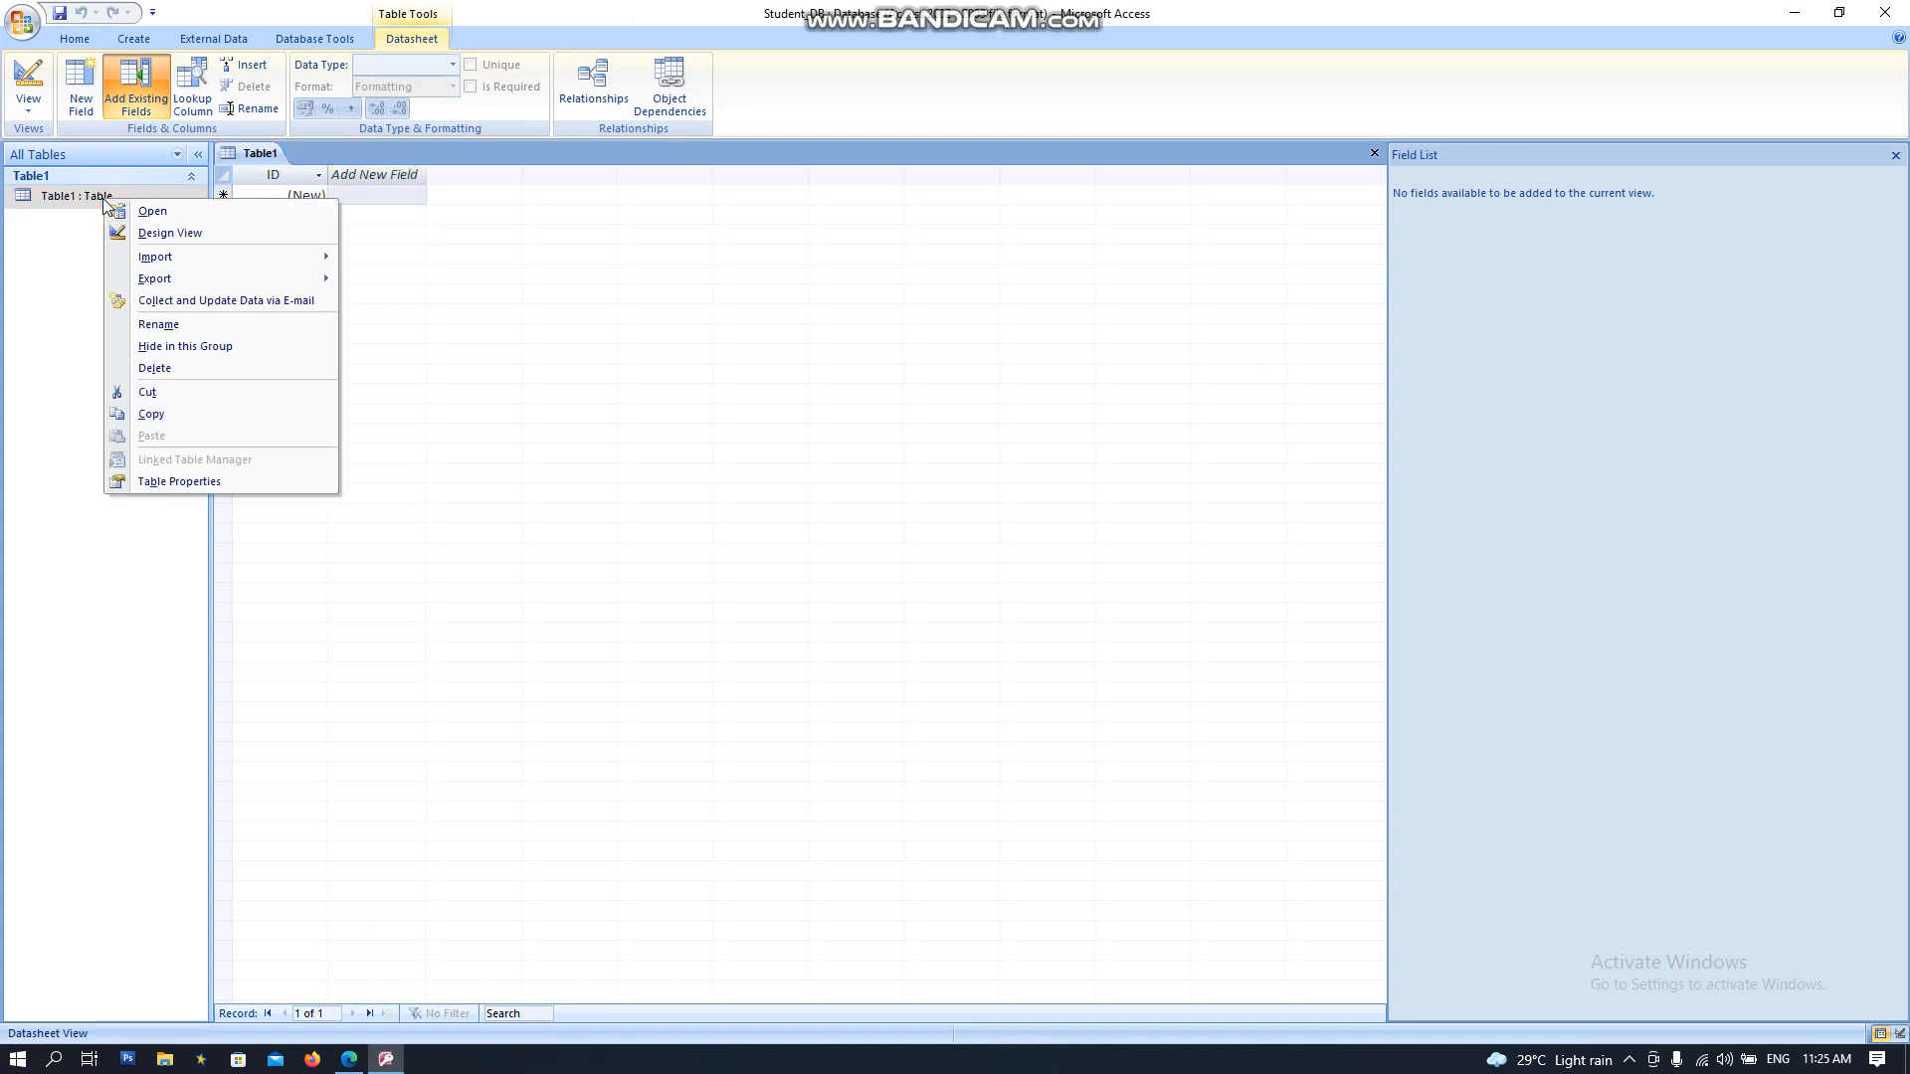
pyautogui.click(177, 235)
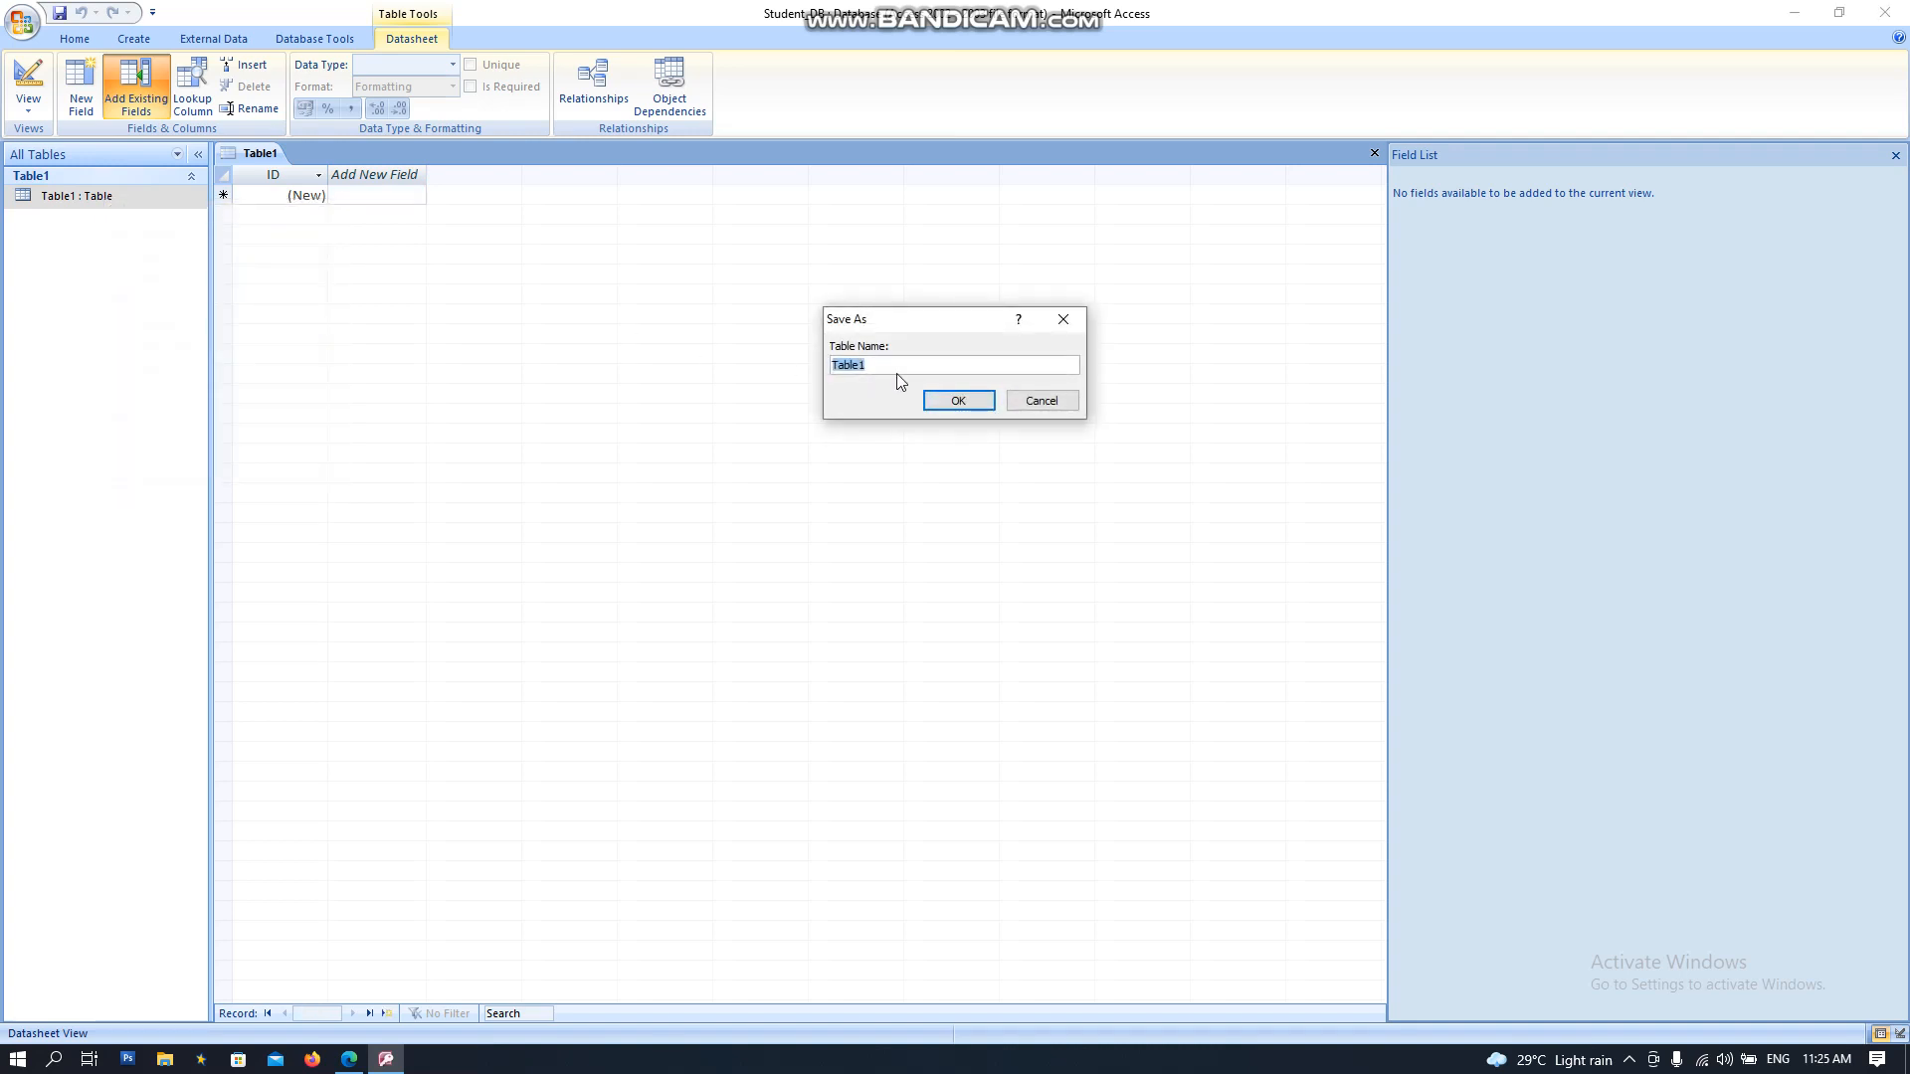
pyautogui.write('Student_List')
pyautogui.click(957, 401)
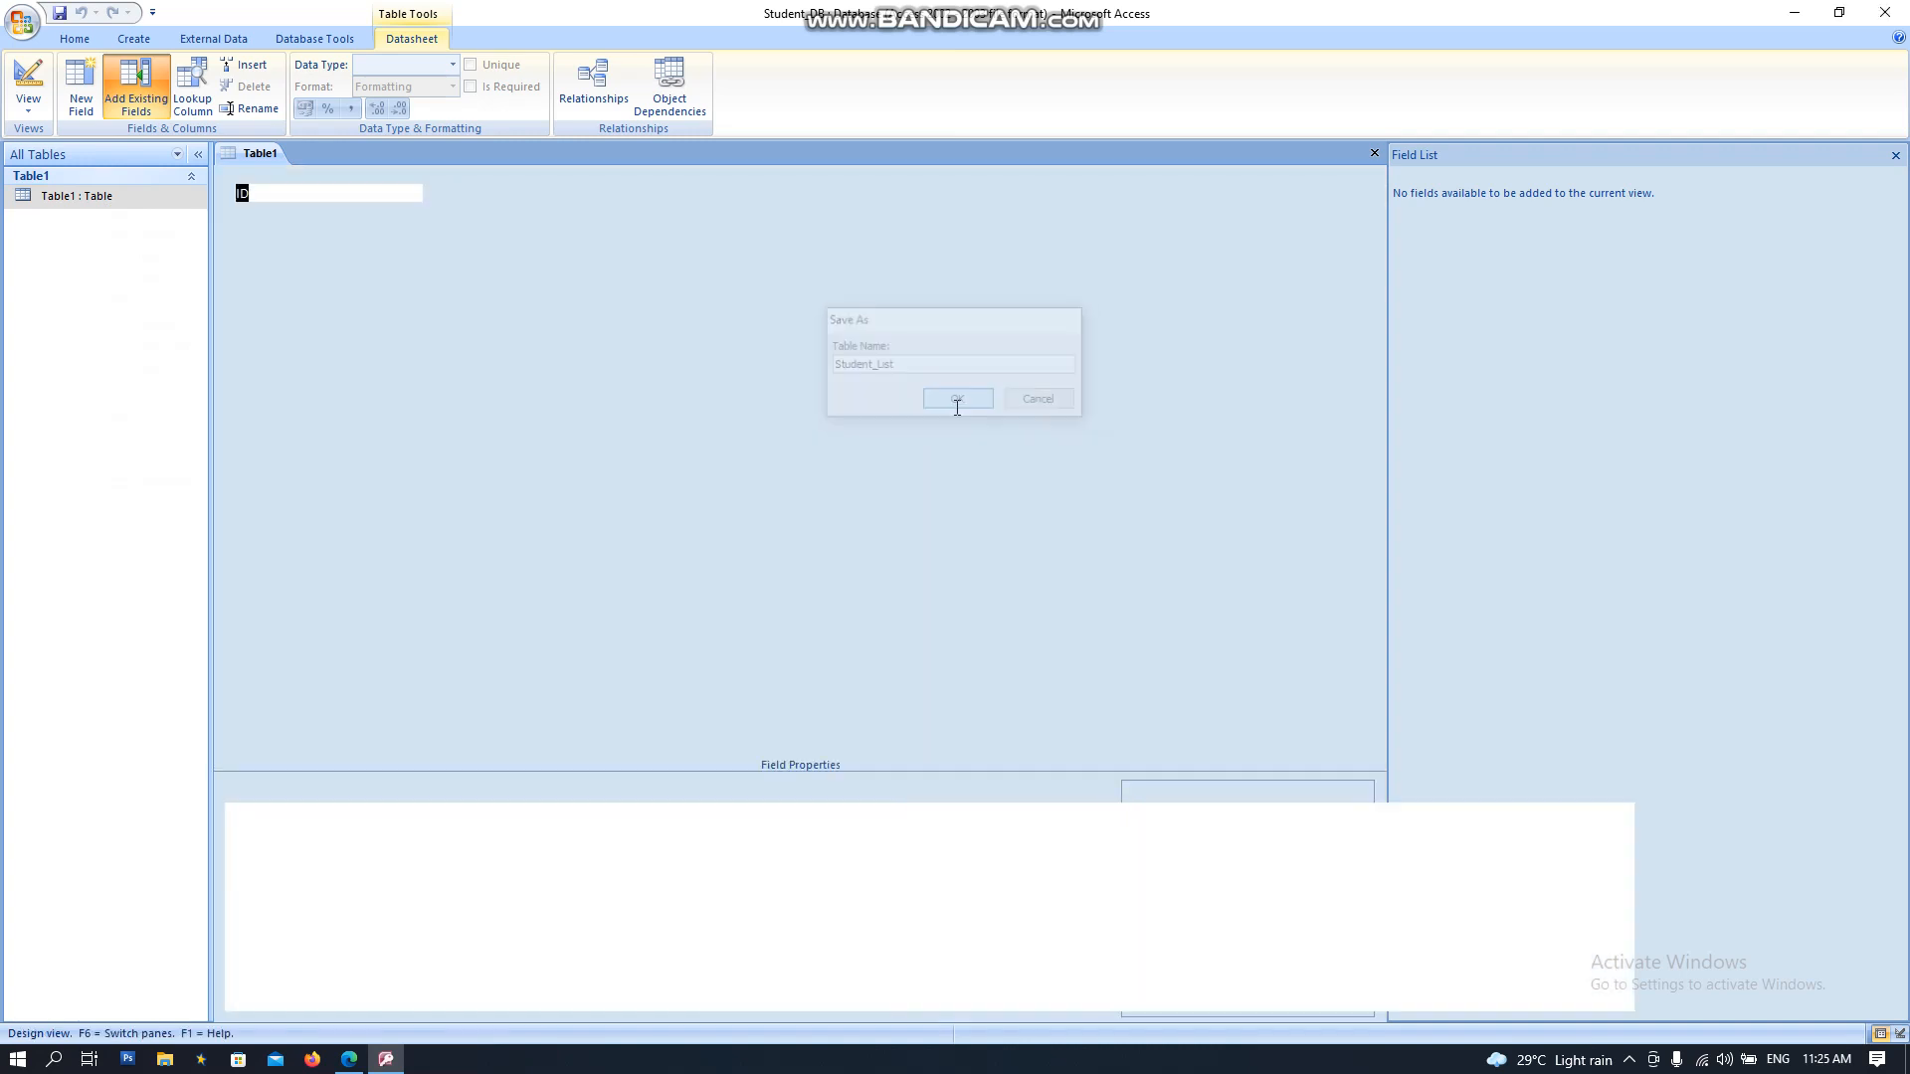
# Step: Rename the ID primary key field of the Student_List table to Student_ID
pyautogui.click(241, 215)
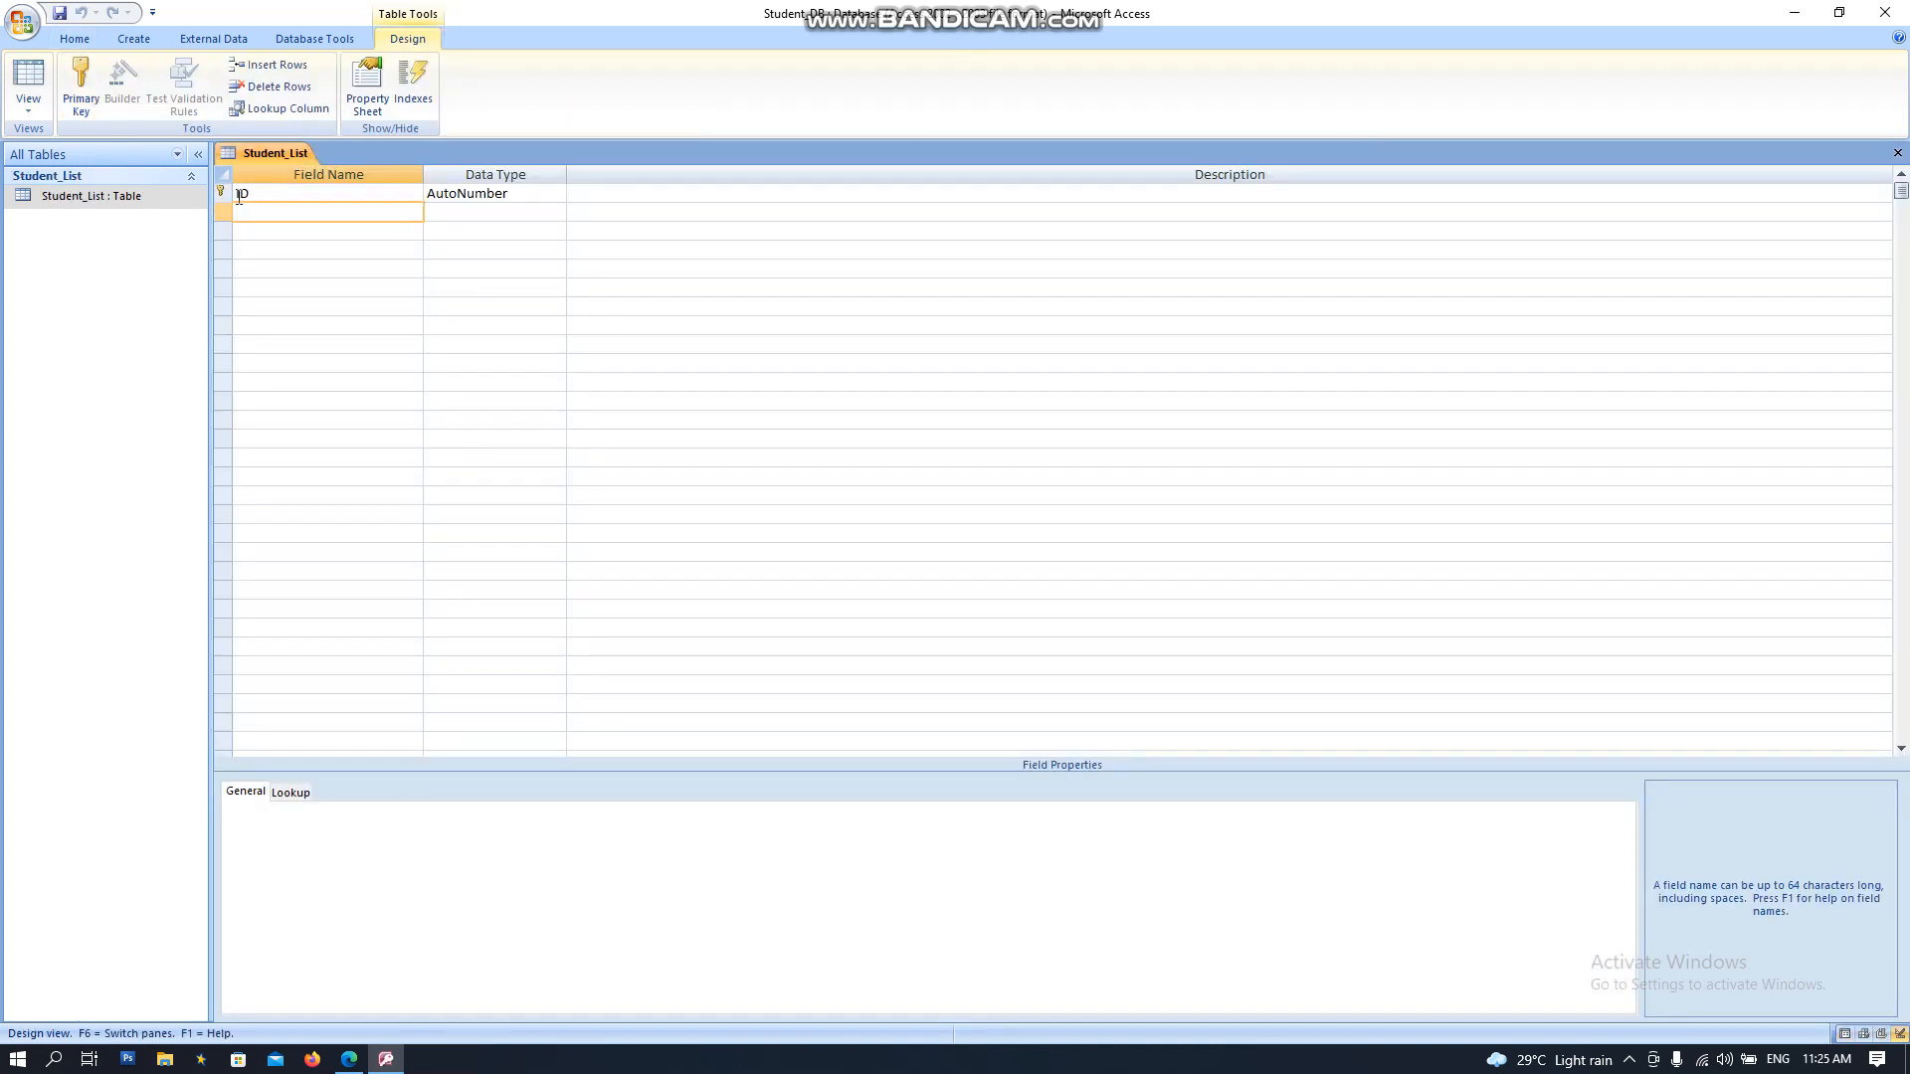
pyautogui.click(239, 195)
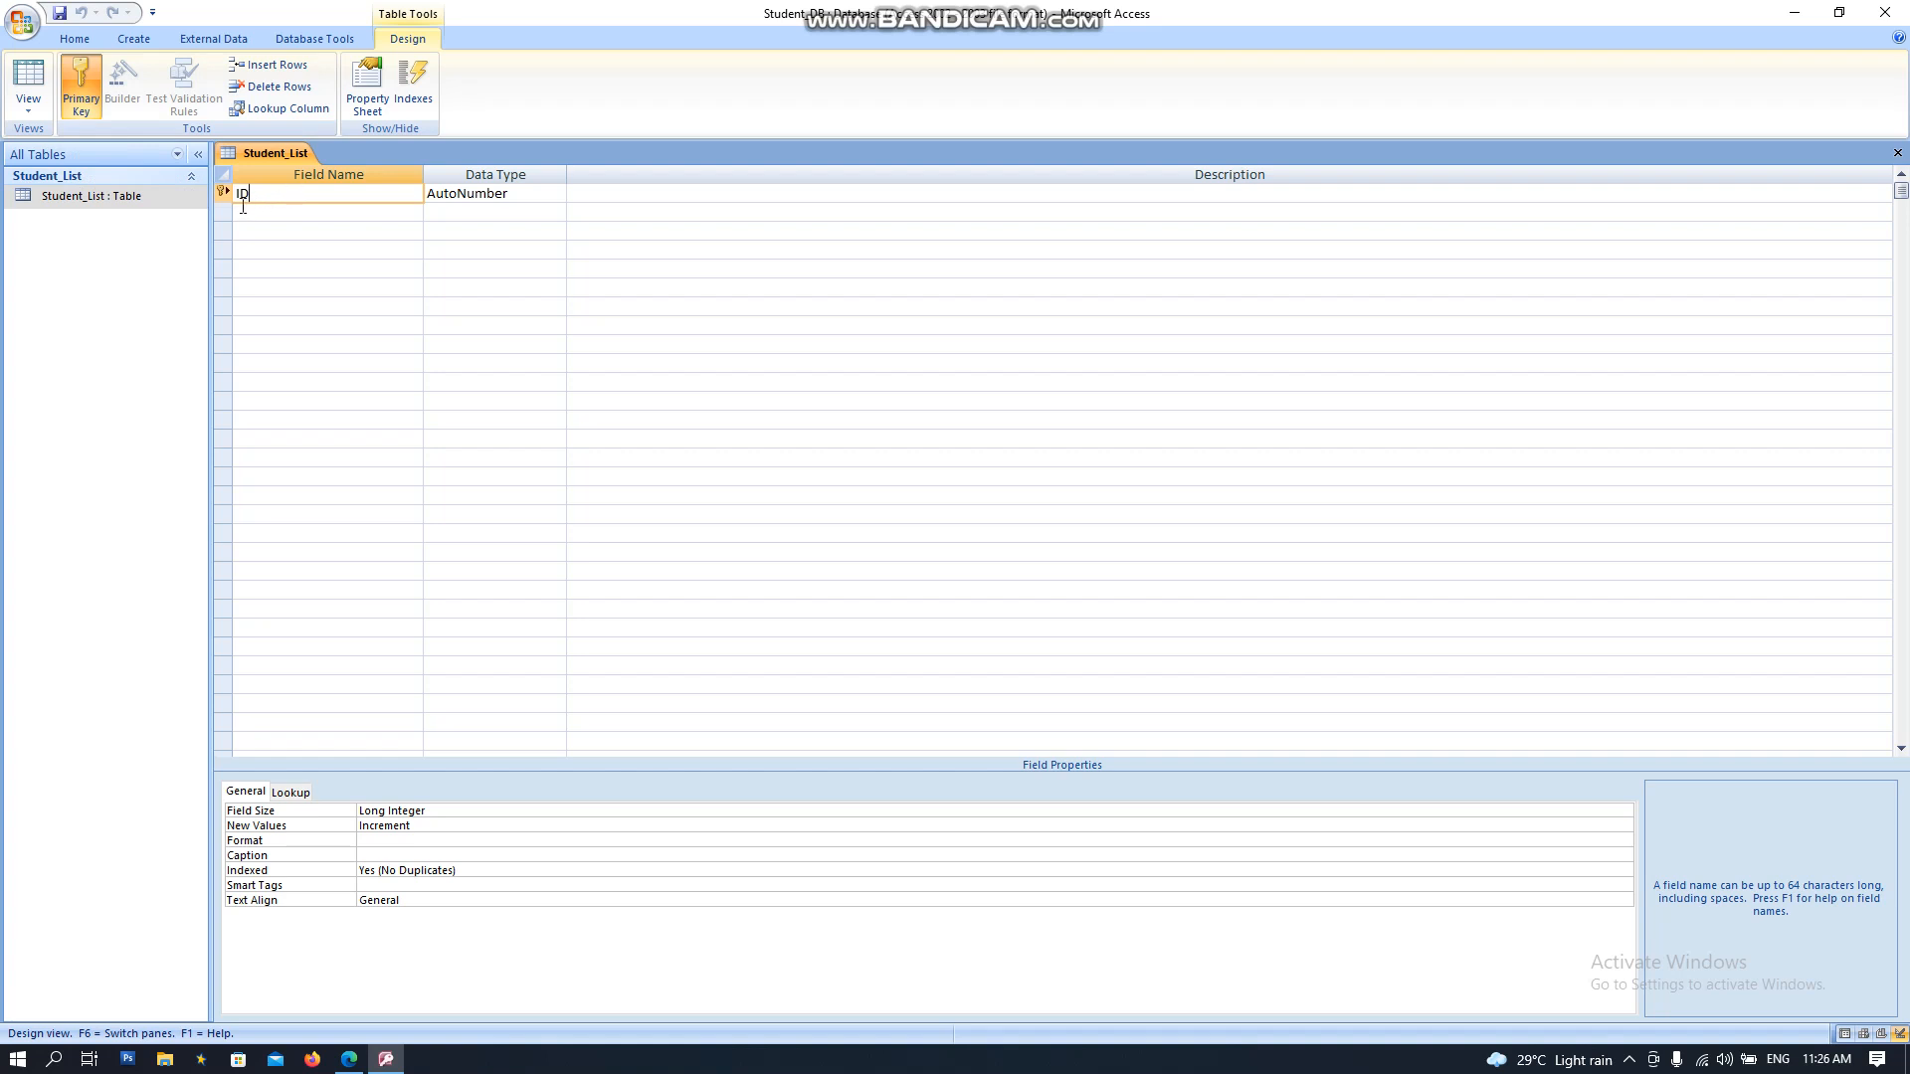
pyautogui.moveTo(250, 194); pyautogui.dragTo(231, 192)
pyautogui.click(238, 194)
pyautogui.write('Student_')
pyautogui.press('BackSpace')
pyautogui.write('*')
pyautogui.press('BackSpace')
pyautogui.write('.')
pyautogui.press('BackSpace')
pyautogui.write('_')
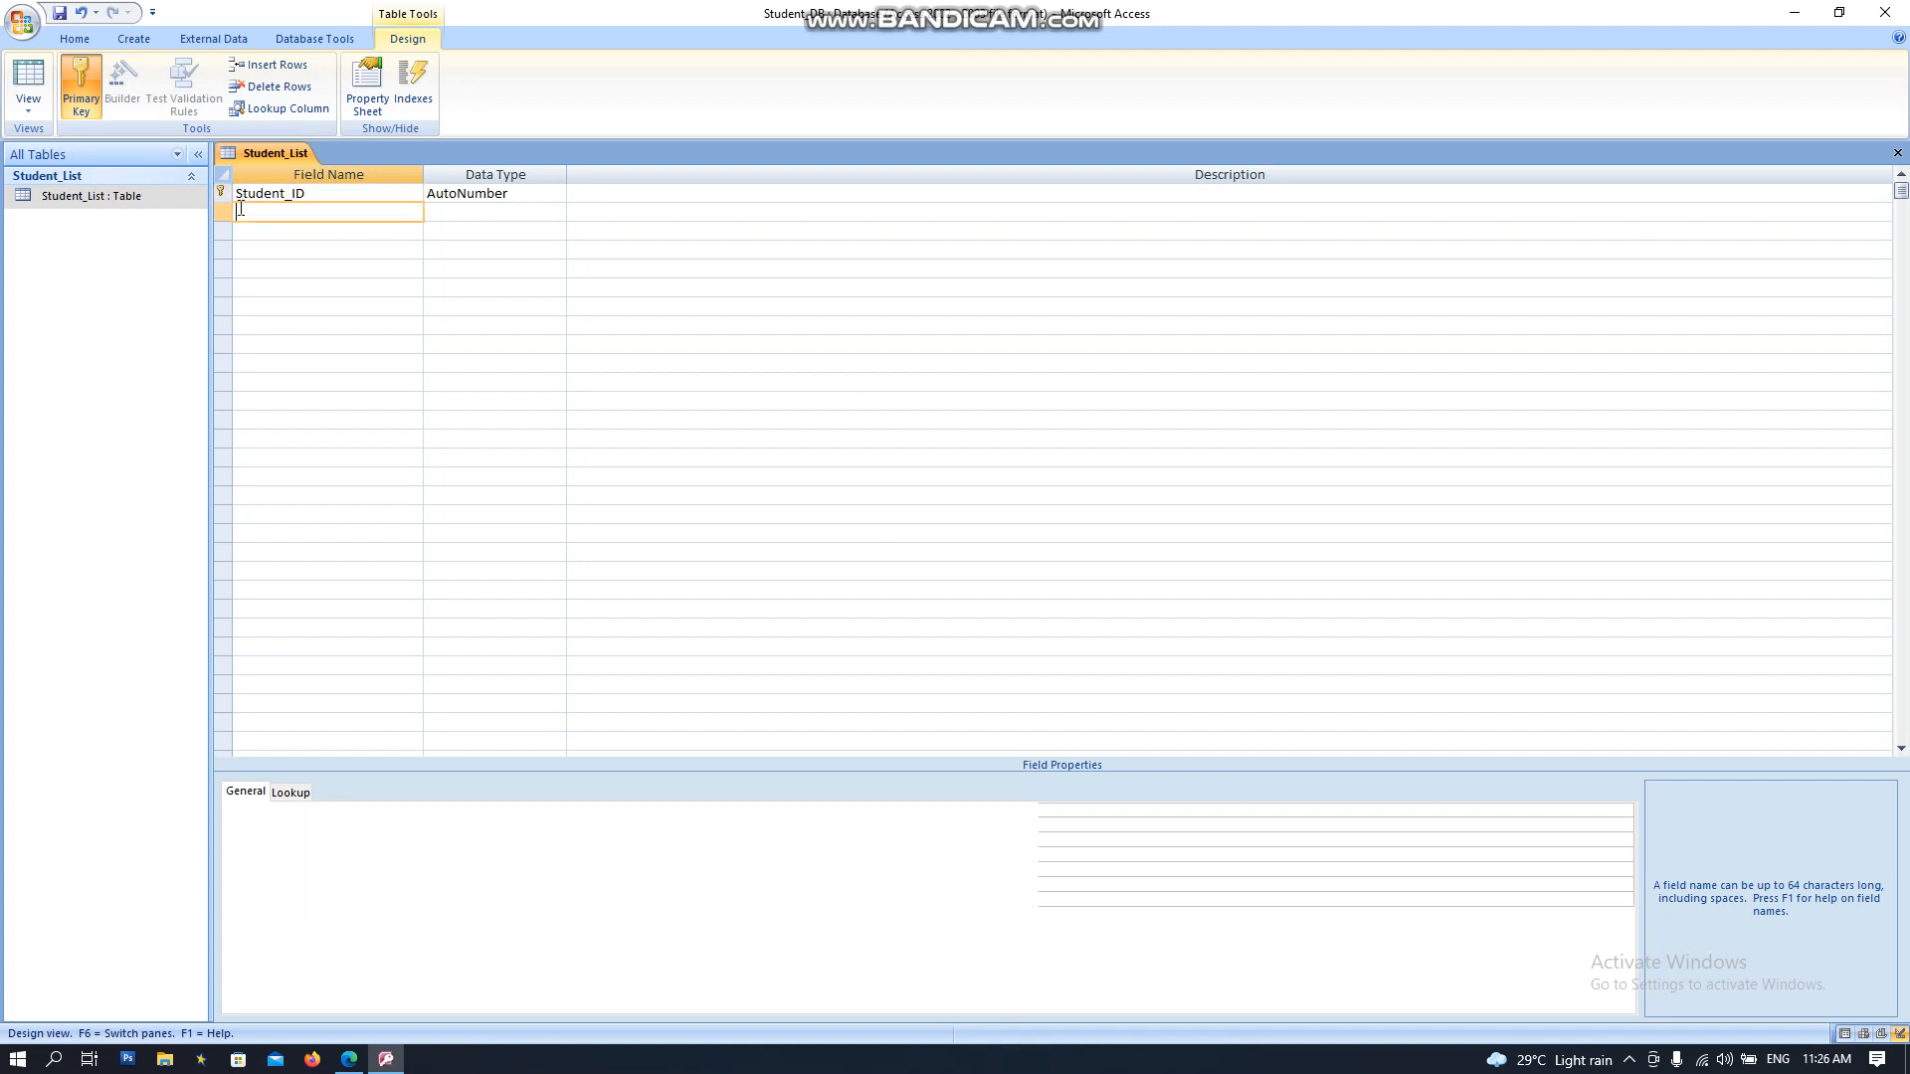
# Step: Review the data types available for the Student_ID field without changing its AutoNumber type
pyautogui.click(449, 191)
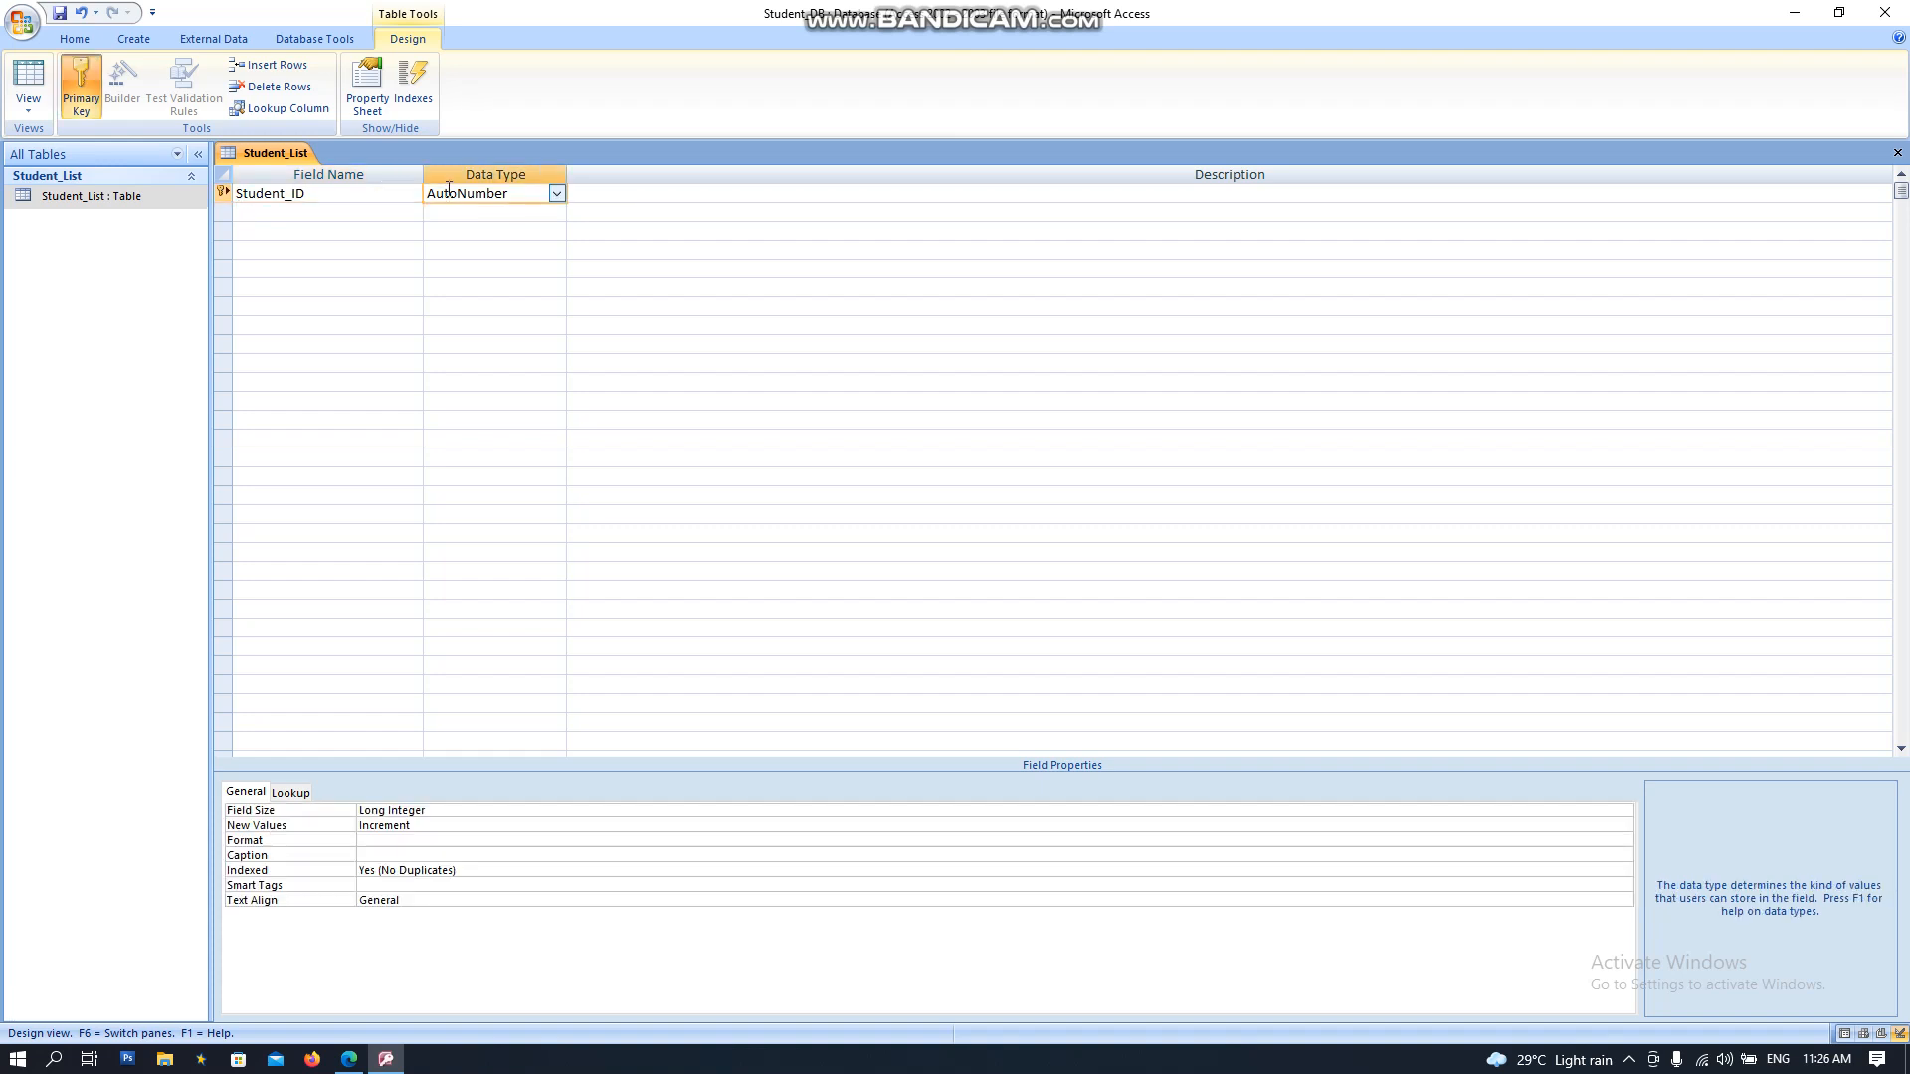
pyautogui.click(557, 193)
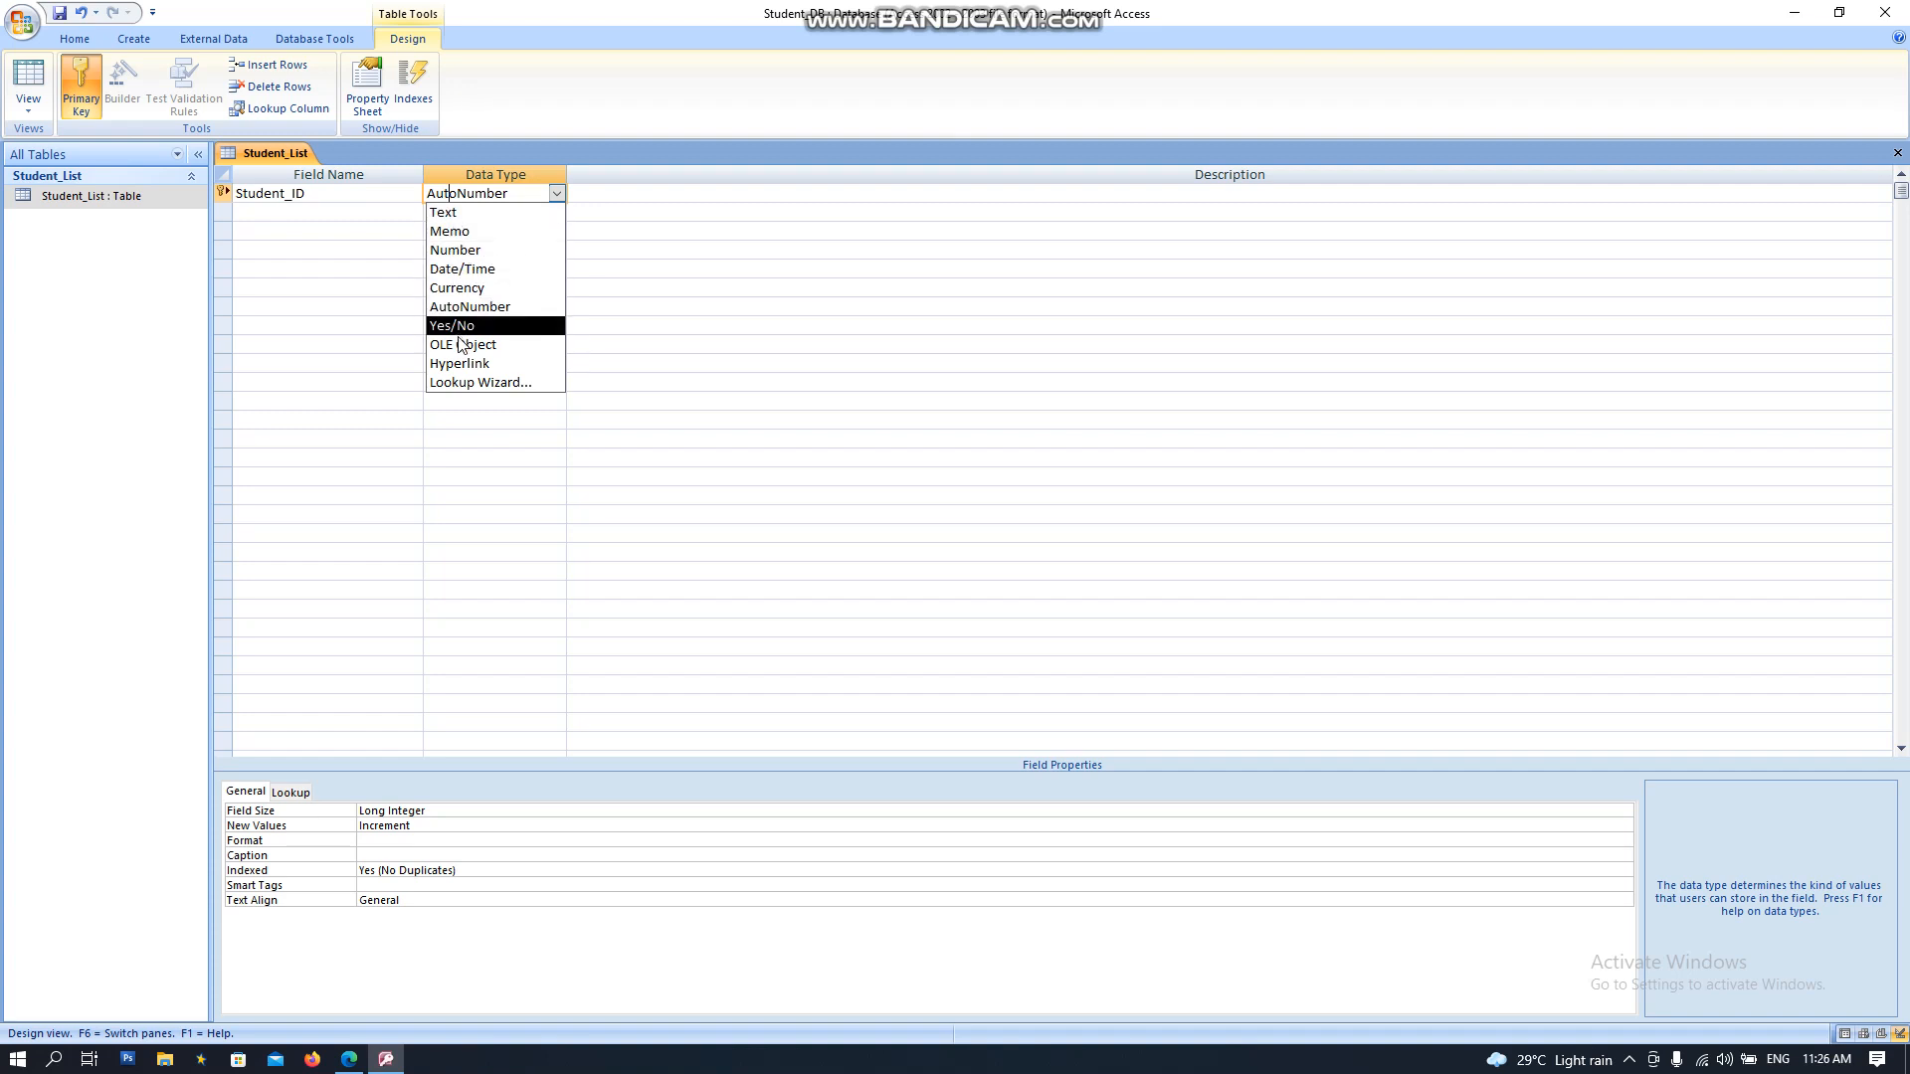
pyautogui.click(315, 208)
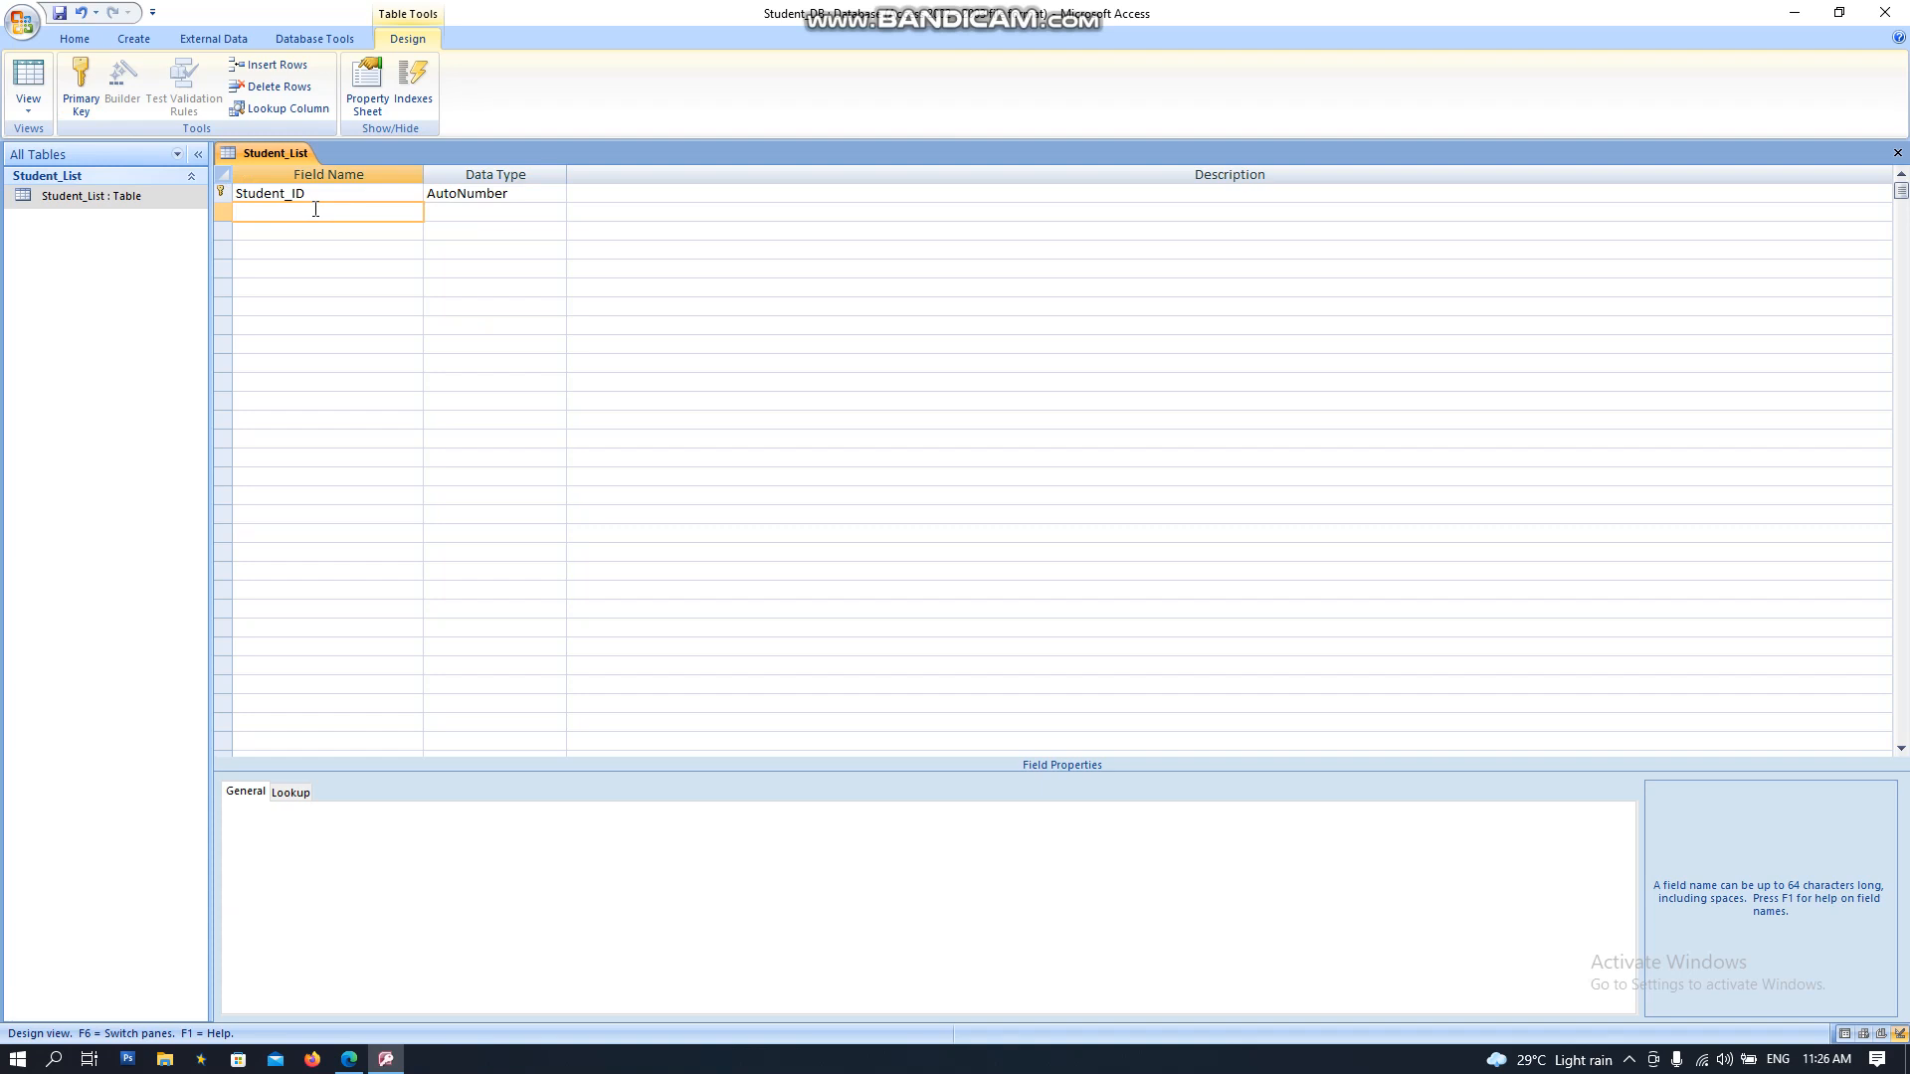
pyautogui.moveTo(286, 193); pyautogui.dragTo(235, 193)
# Step: Add the fields Lastname and Firstname below Student_ID, both with the Text data type
pyautogui.click(249, 210)
pyautogui.write('Lastname')
pyautogui.click(436, 211)
pyautogui.click(313, 235)
pyautogui.write('Fi')
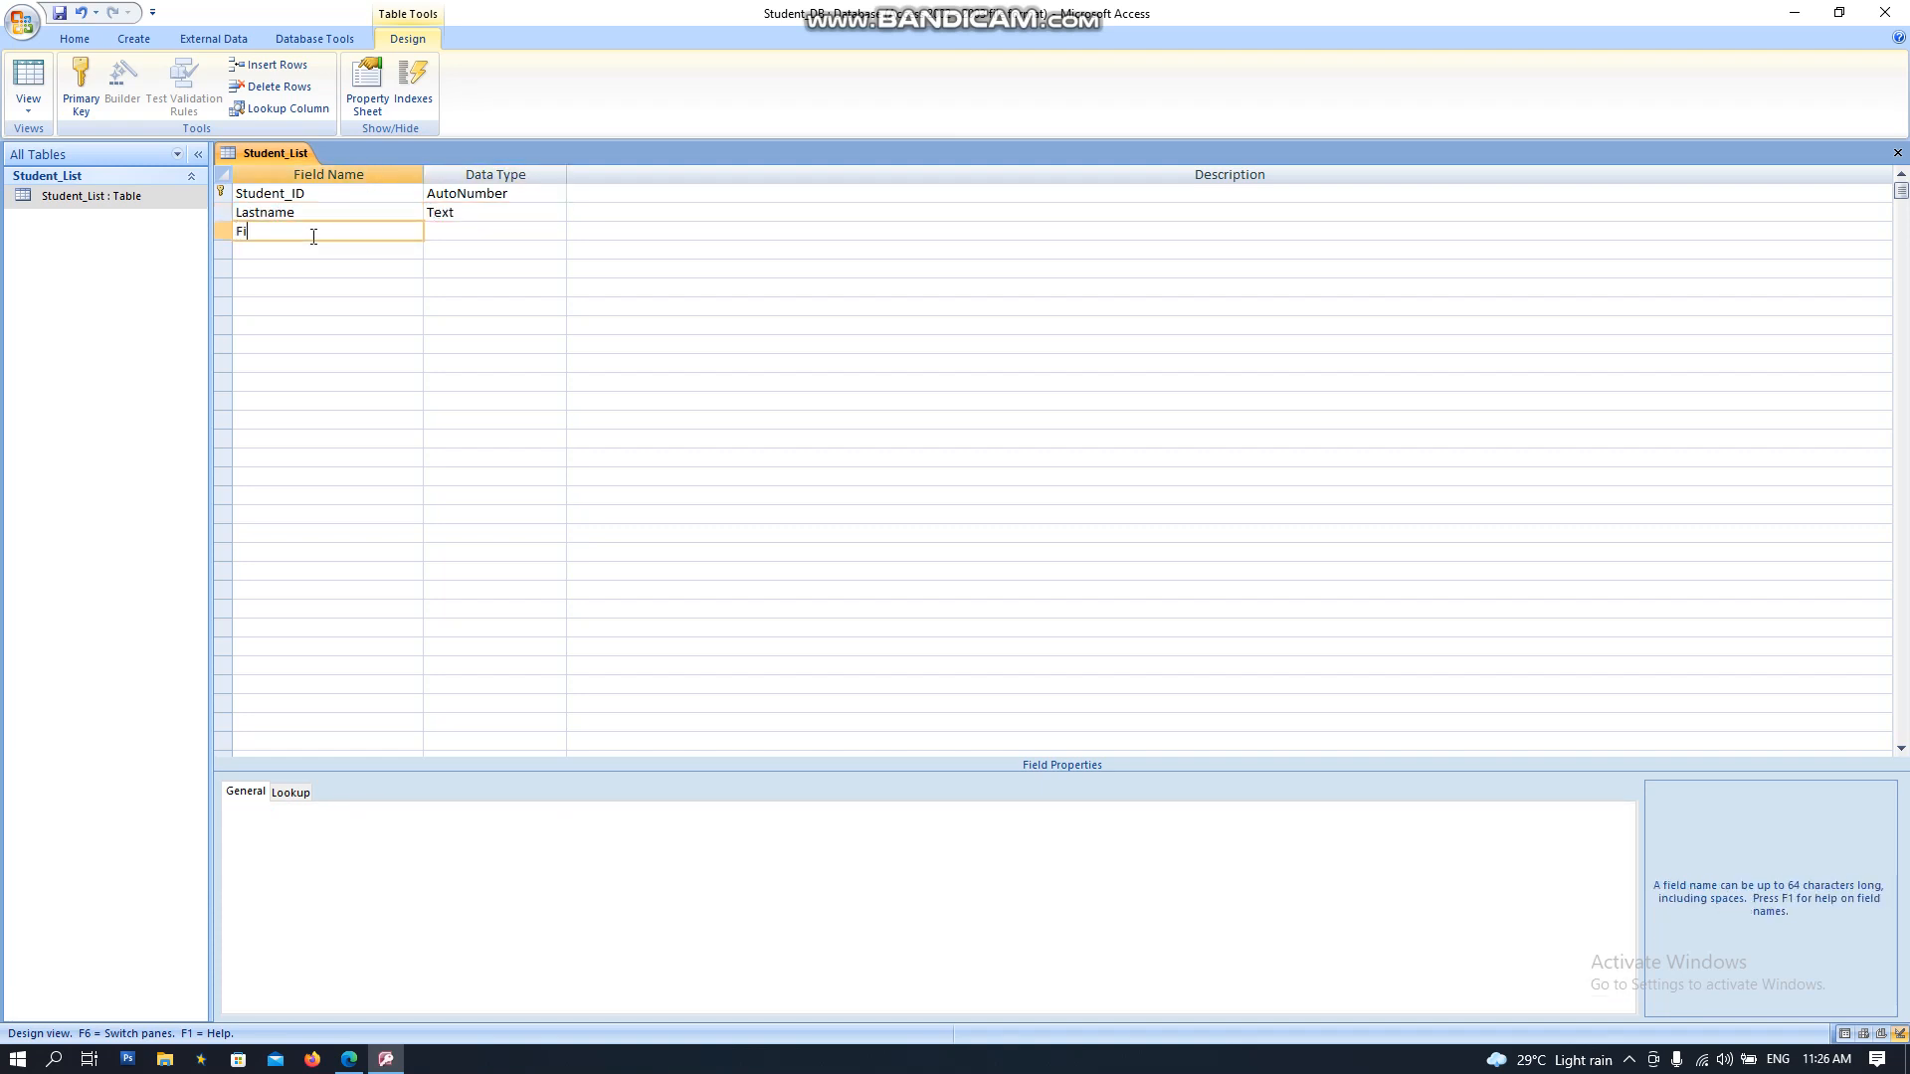
pyautogui.write('rstname')
pyautogui.press('Tab')
# Step: Add a Middle_initial field with the Text data type below Firstname
pyautogui.click(304, 246)
pyautogui.write('Middle_in')
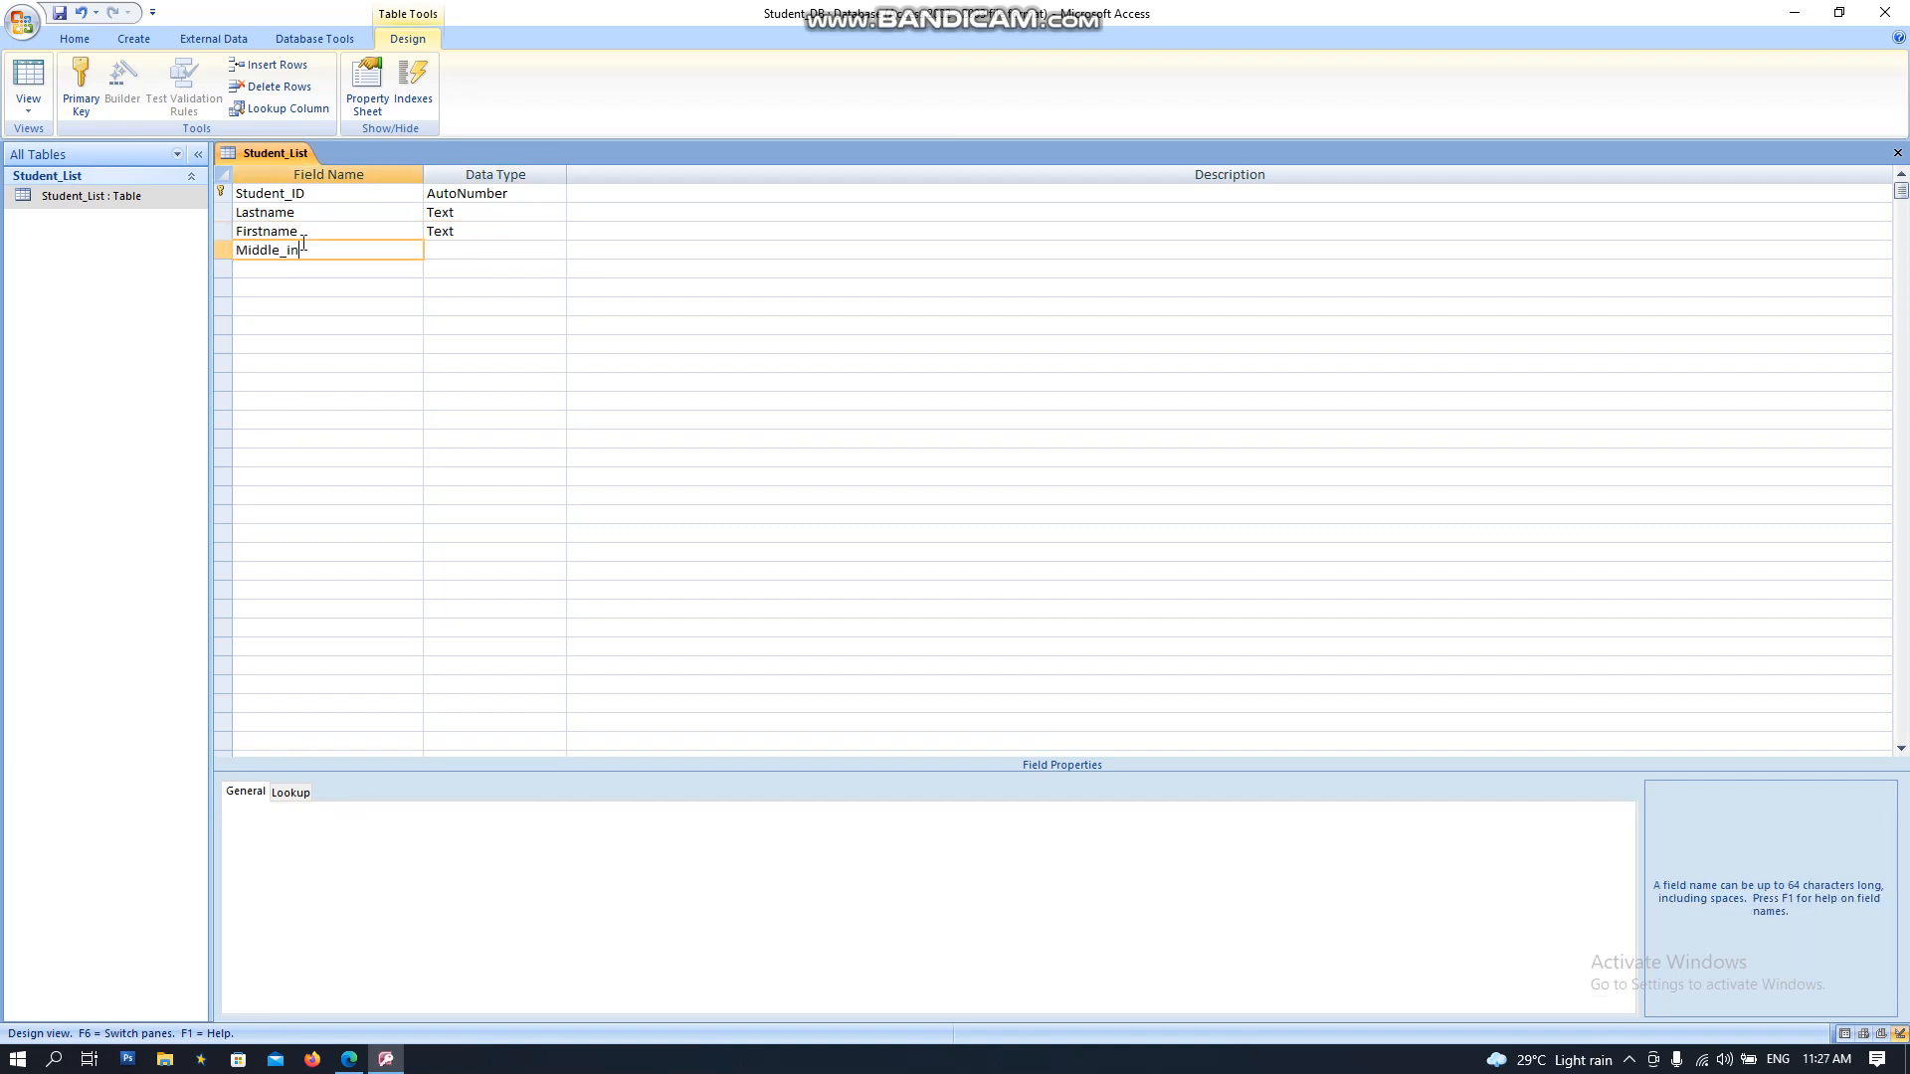
pyautogui.write('itila')
pyautogui.press('Tab')
# Step: Add a Student_Pic field below Middle_initial and set its data type to OLE Object
pyautogui.click(298, 278)
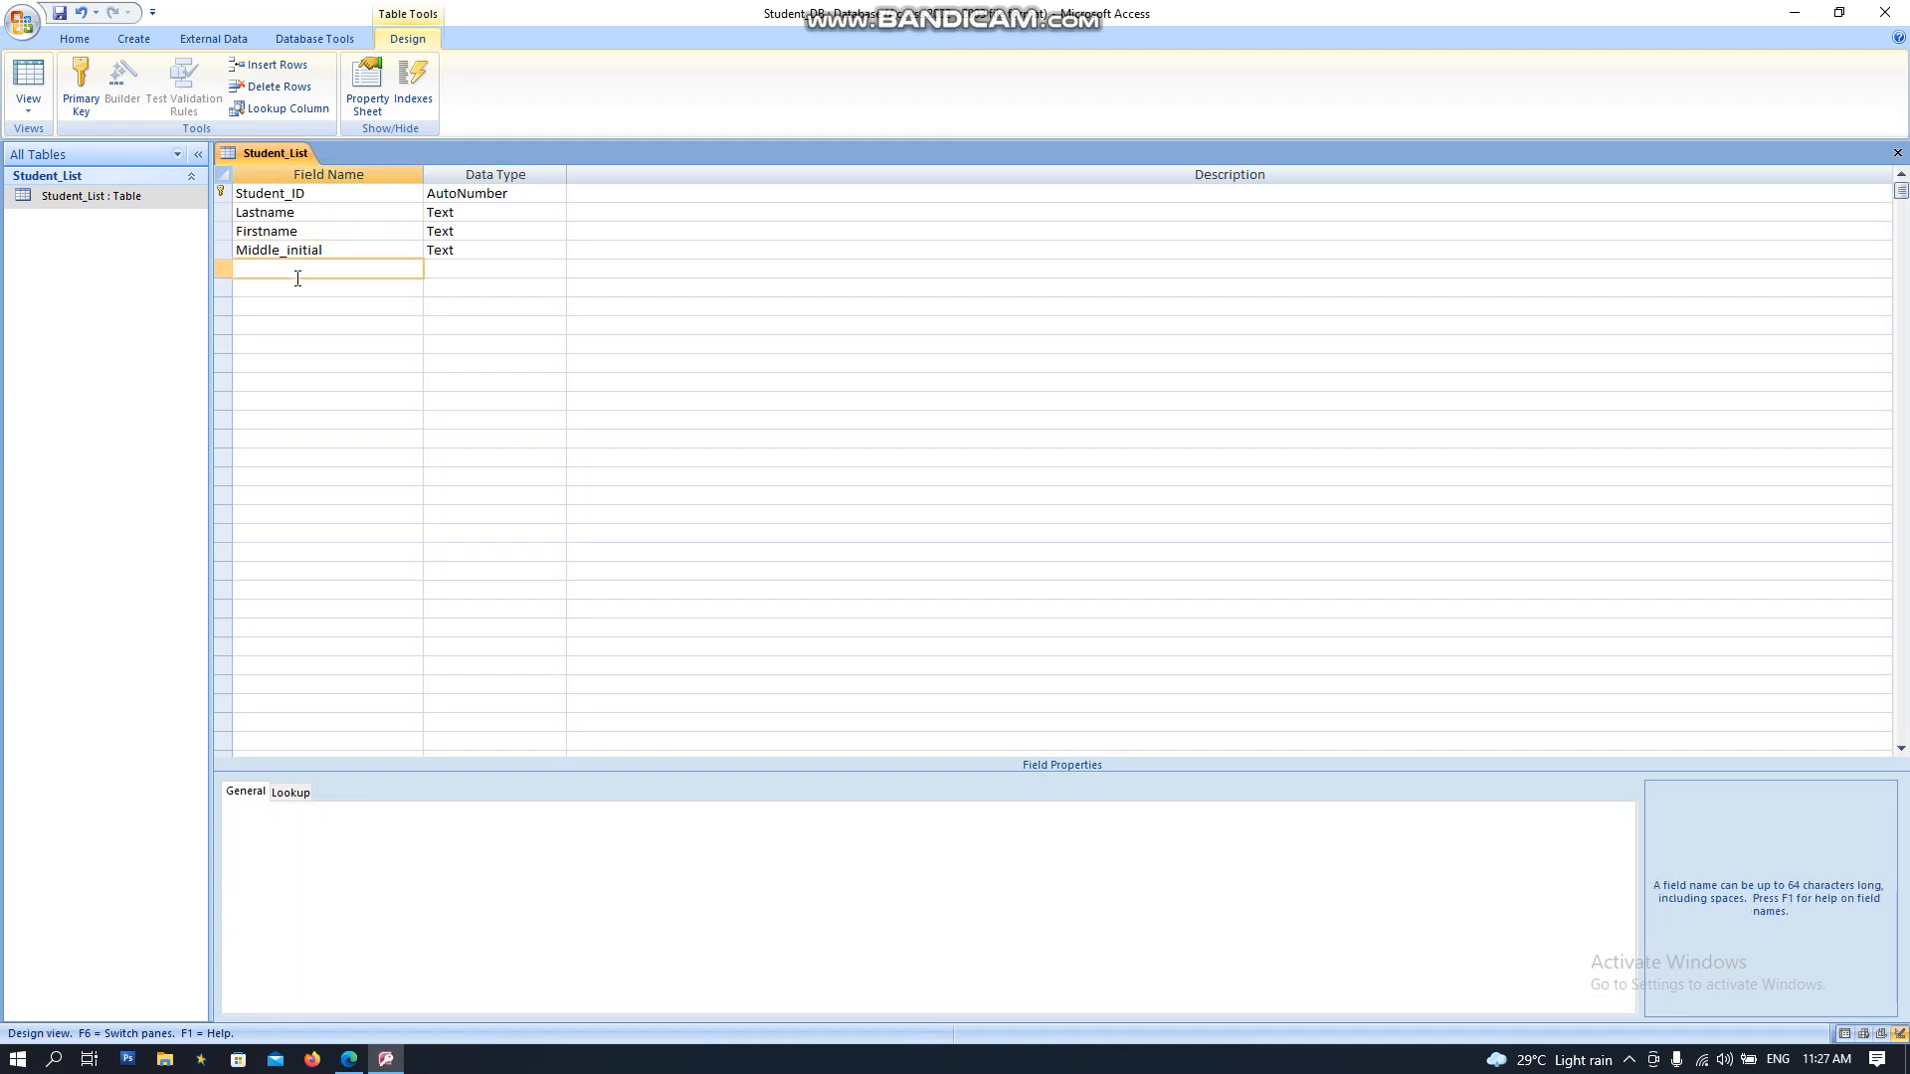
pyautogui.write('Student_Pic')
pyautogui.click(474, 262)
pyautogui.click(557, 270)
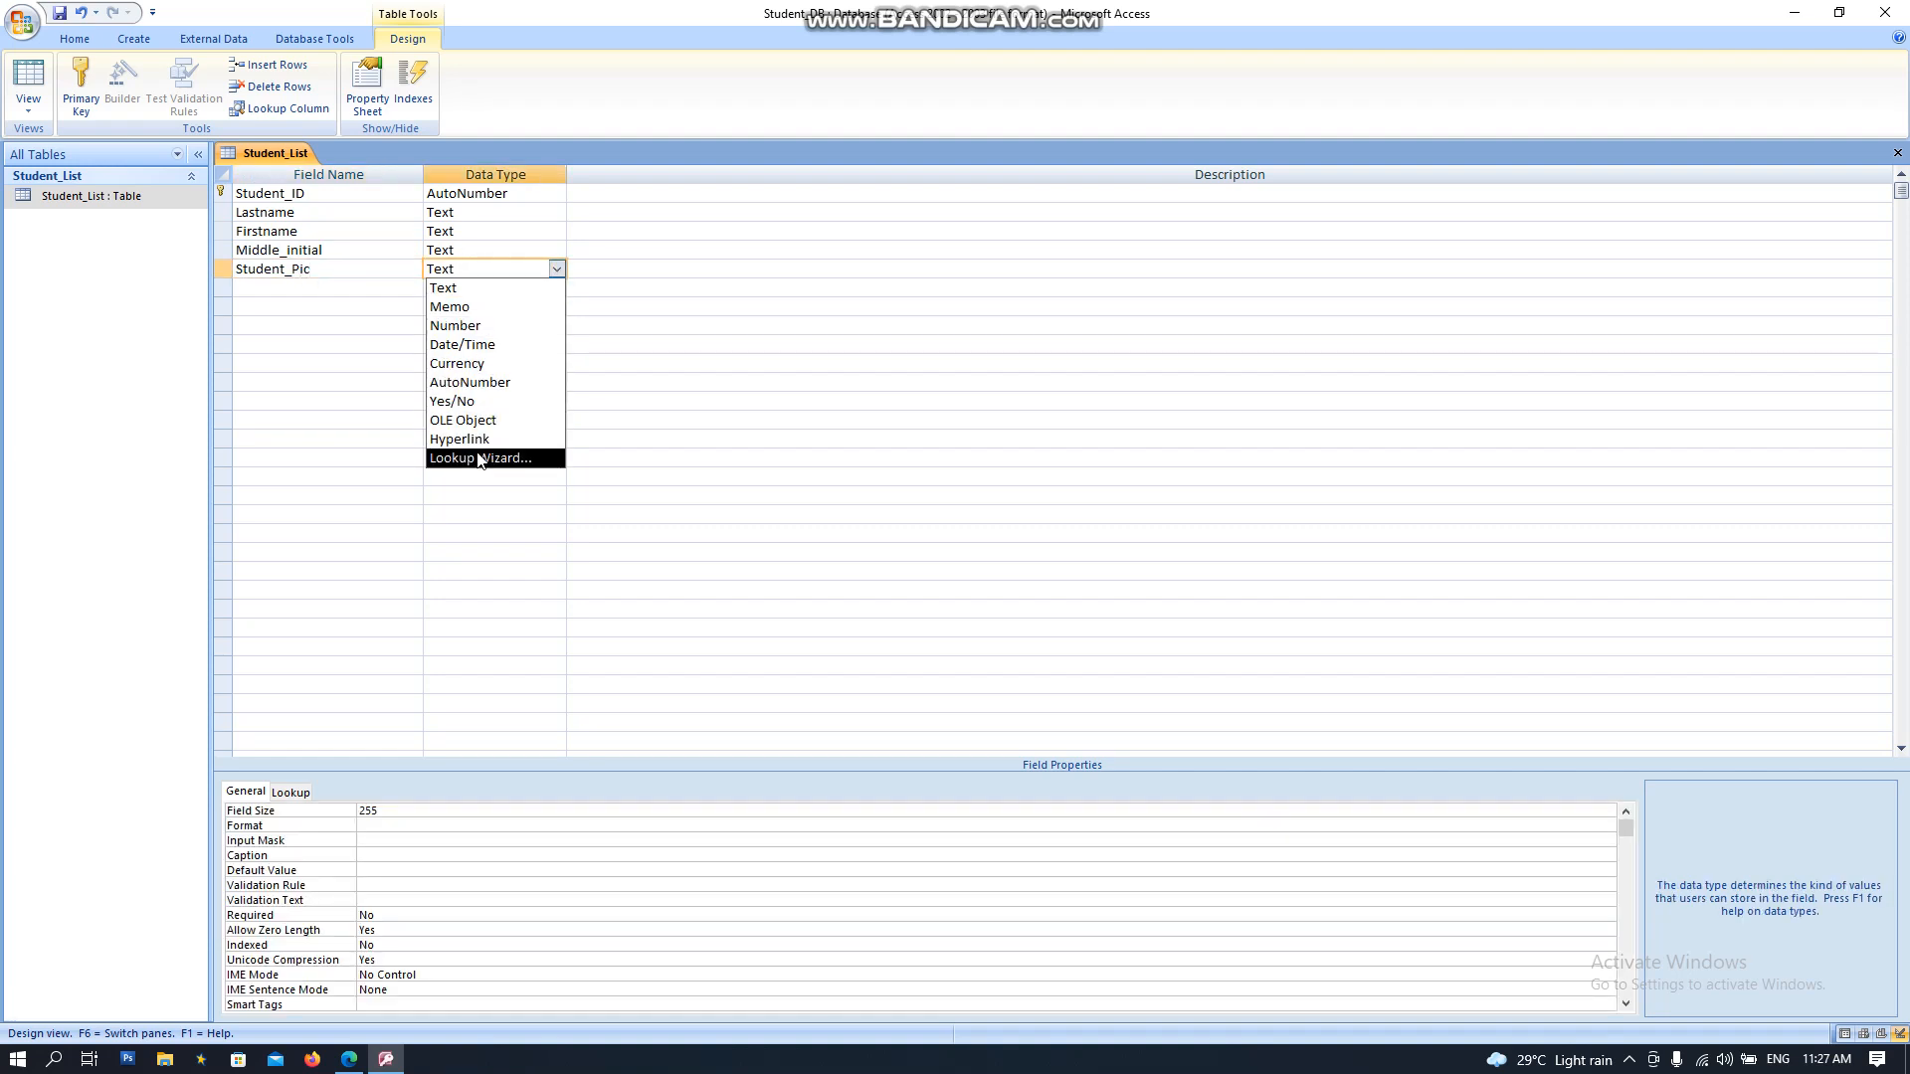
pyautogui.click(488, 419)
# Step: Save the Student_List table design and close the table
pyautogui.rightClick(283, 157)
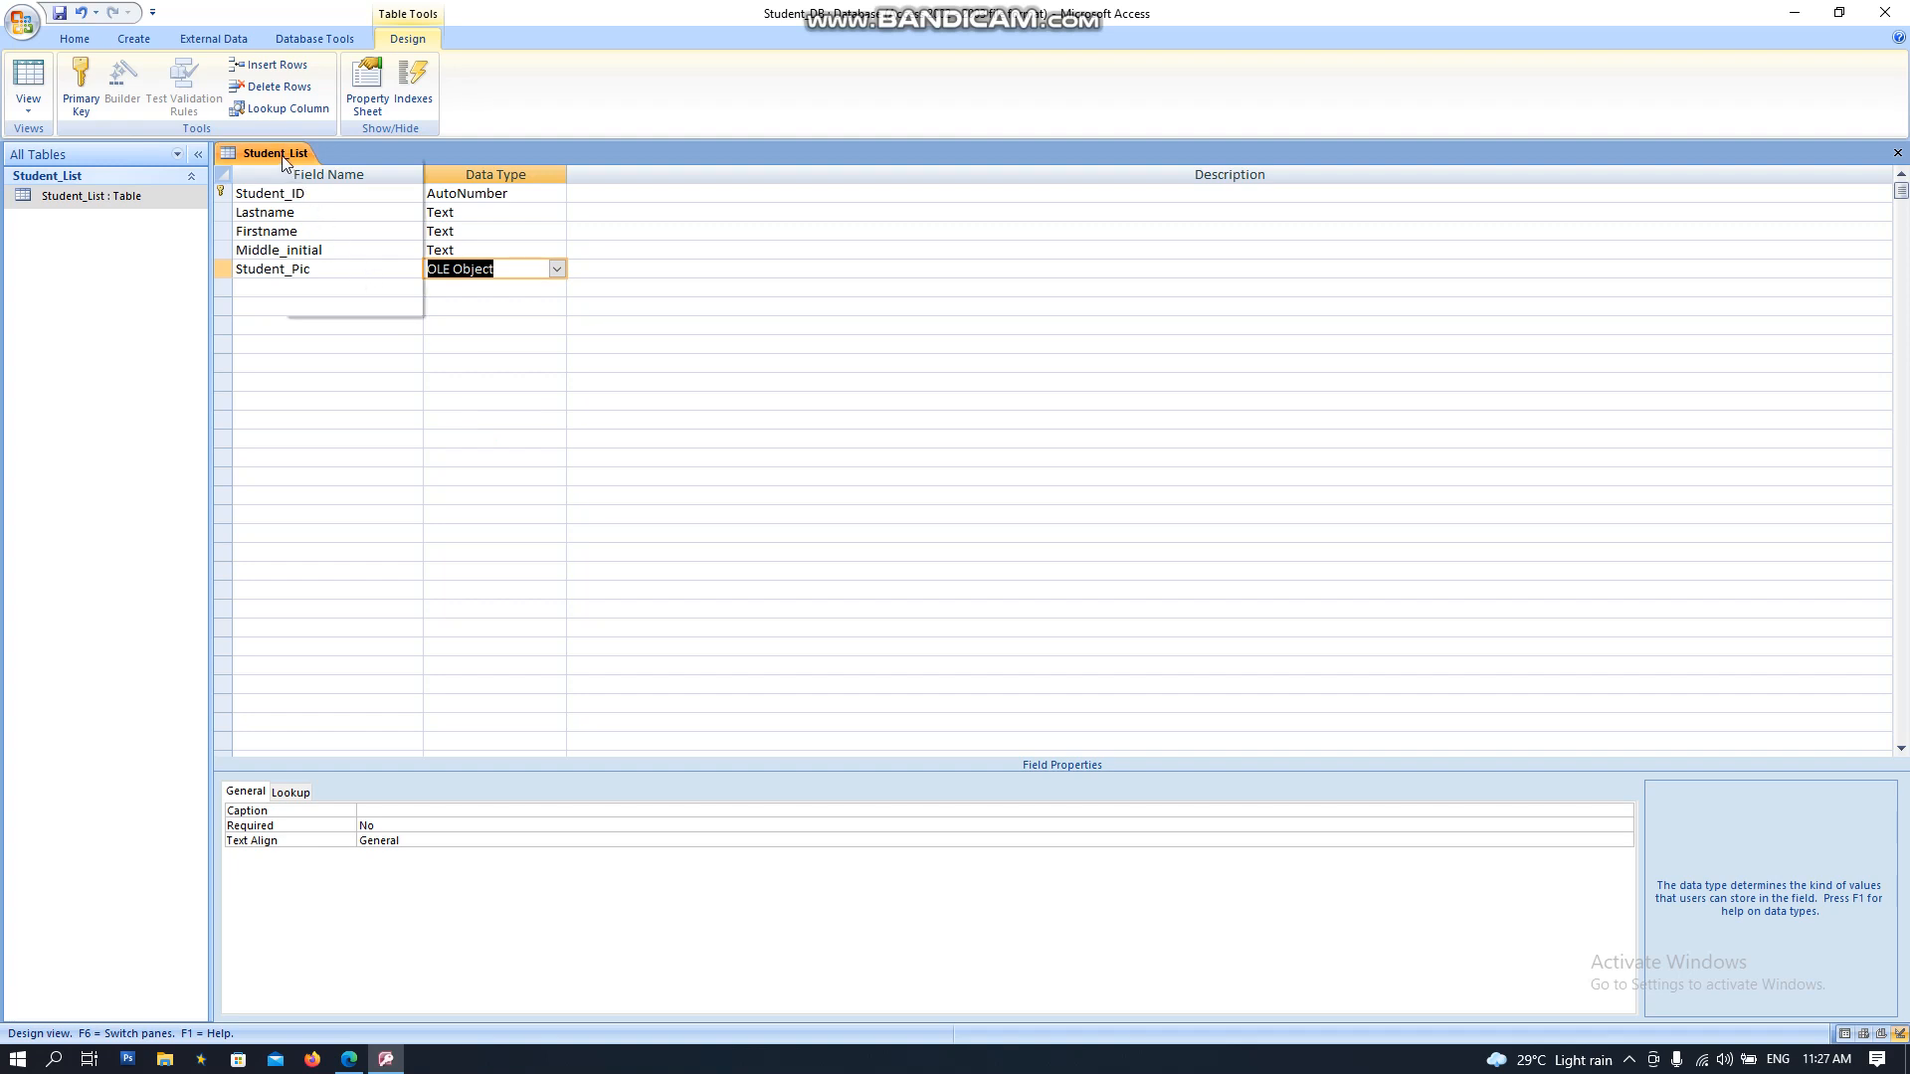
pyautogui.click(302, 167)
pyautogui.rightClick(288, 151)
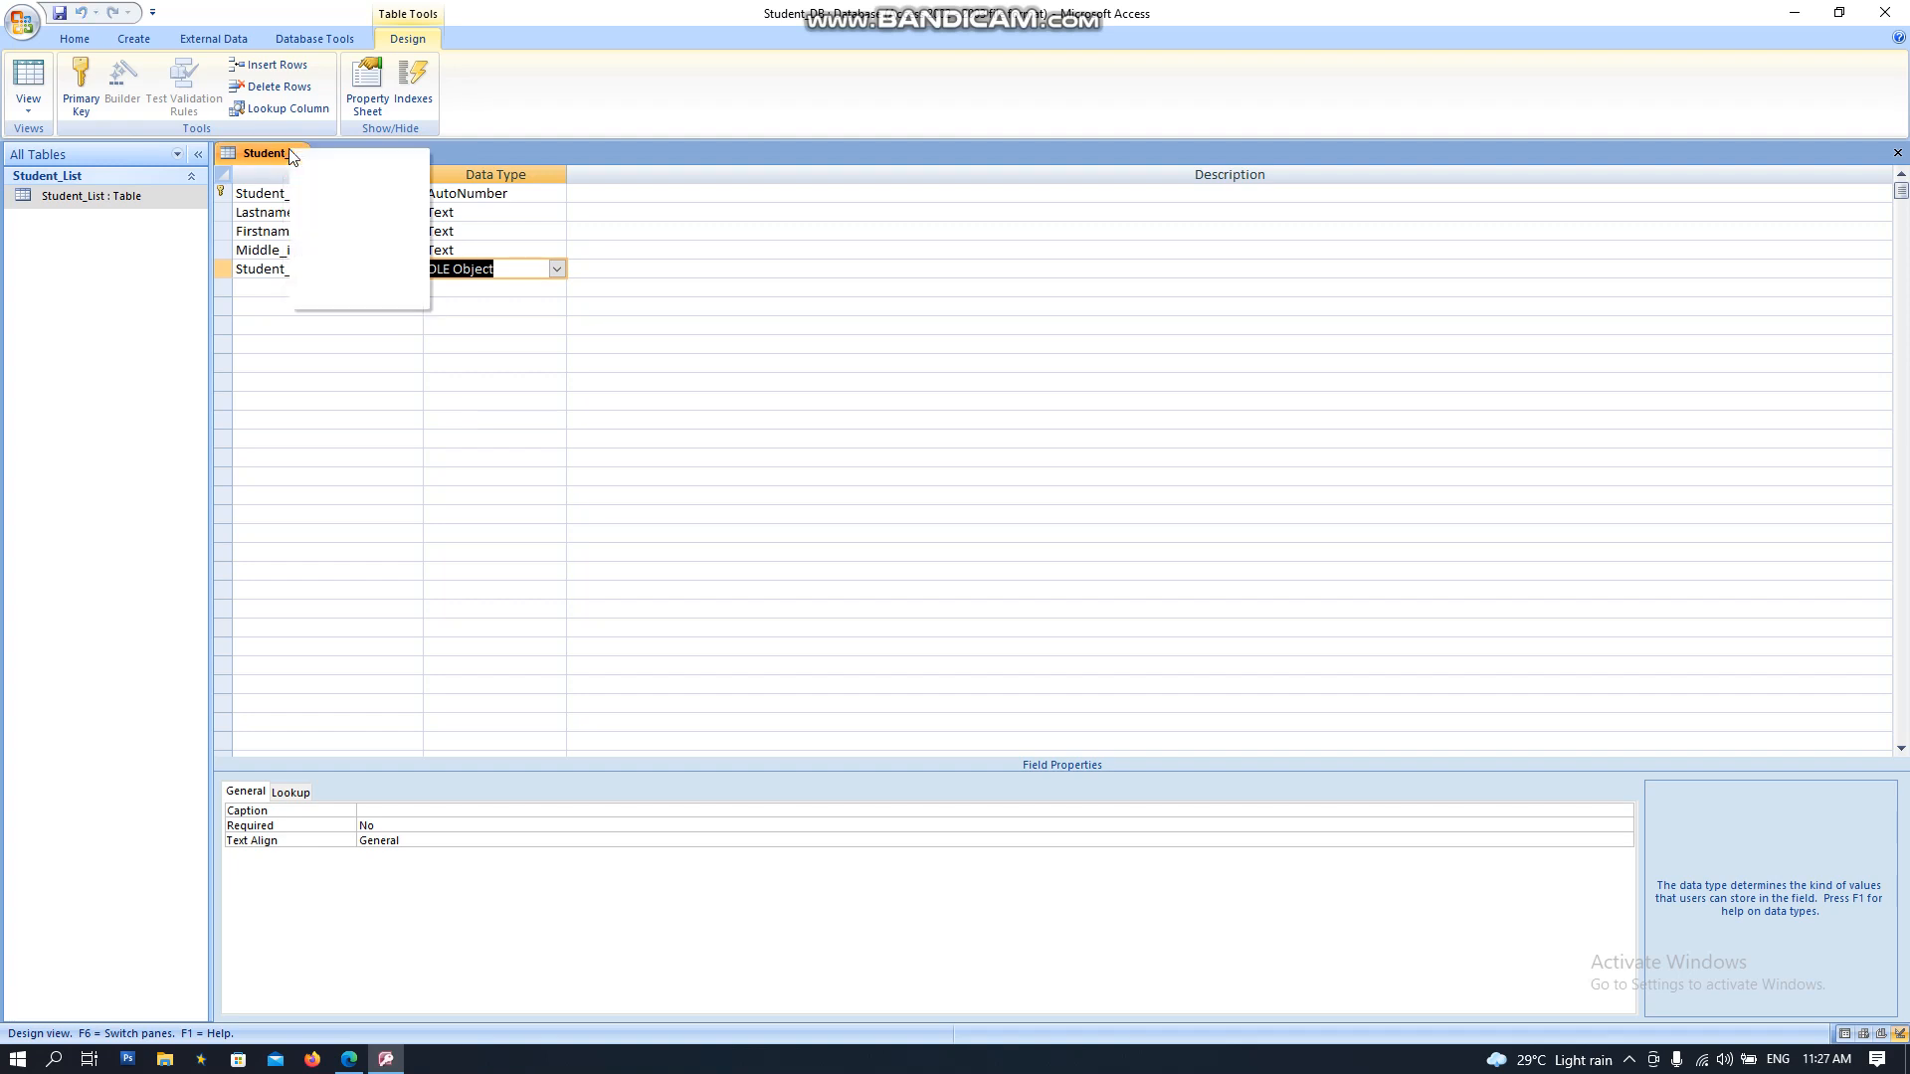
pyautogui.click(307, 165)
pyautogui.rightClick(279, 163)
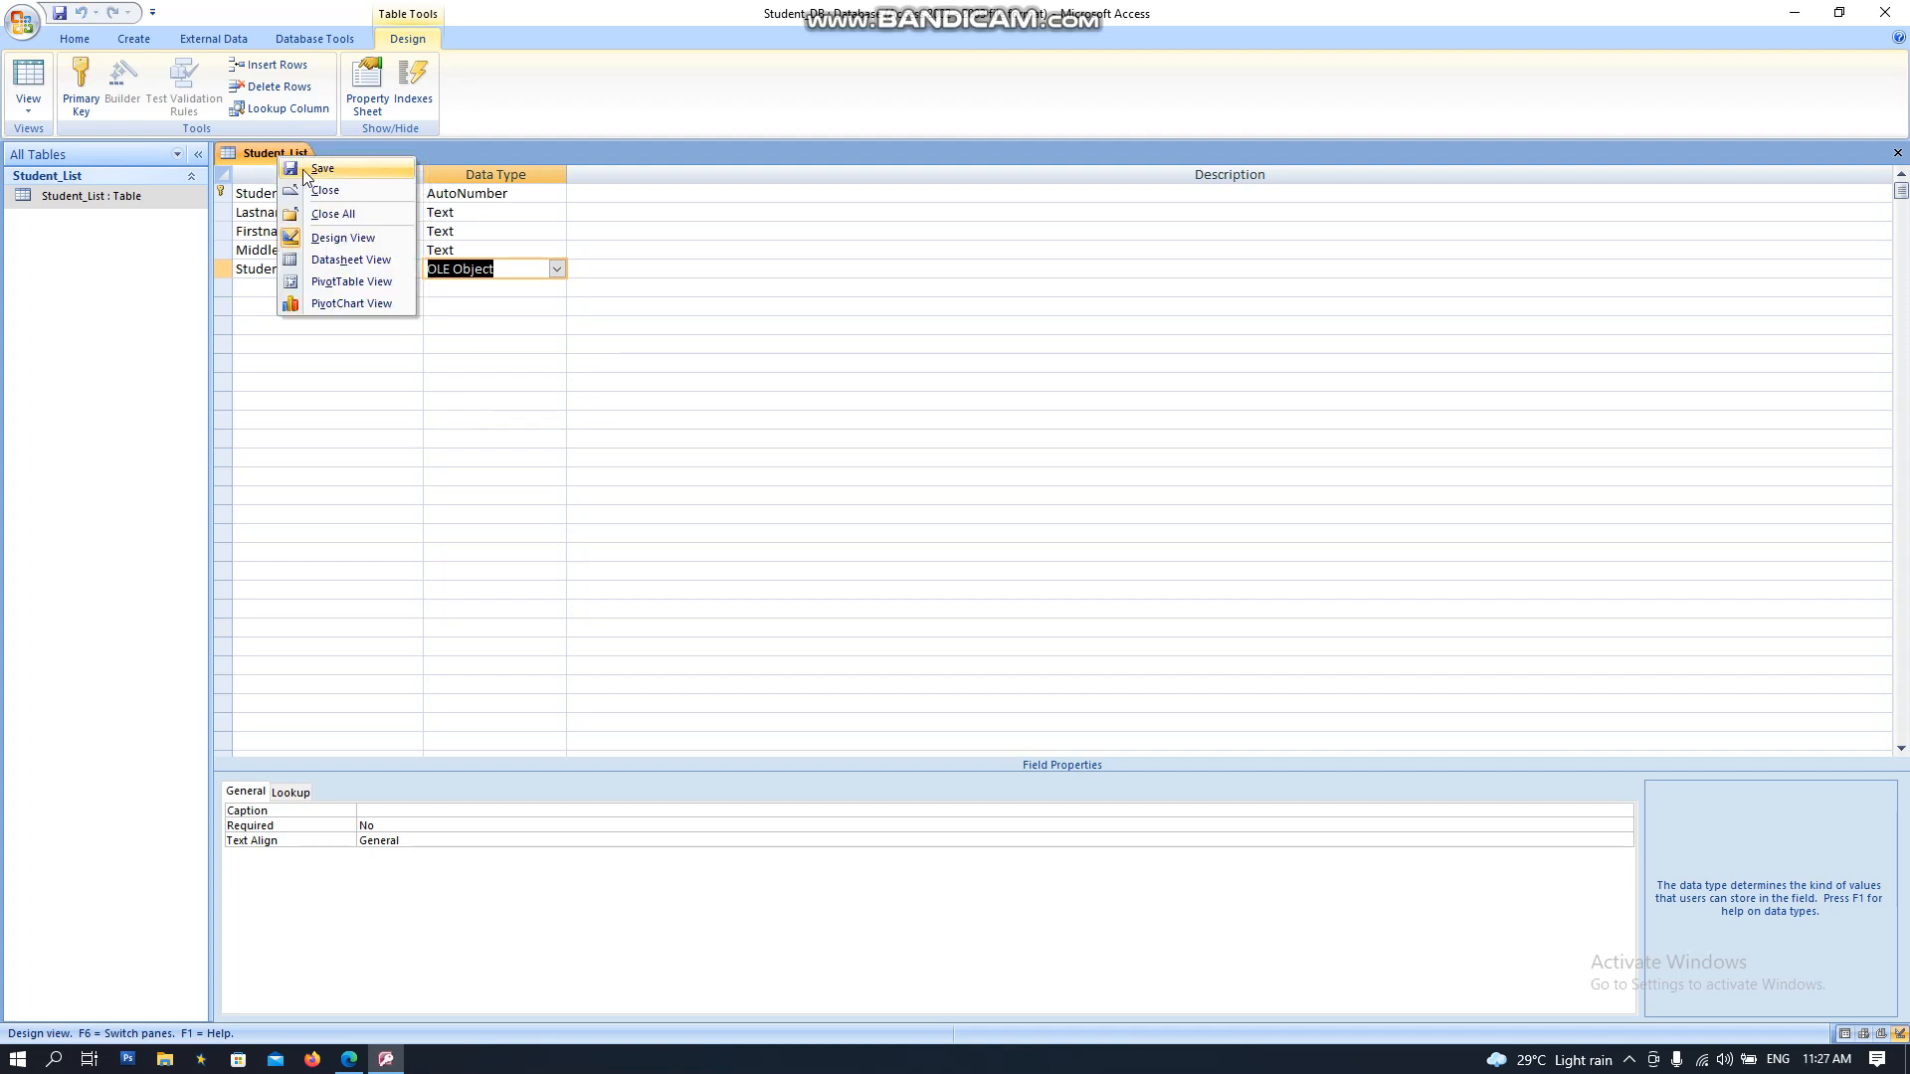
pyautogui.rightClick(260, 152)
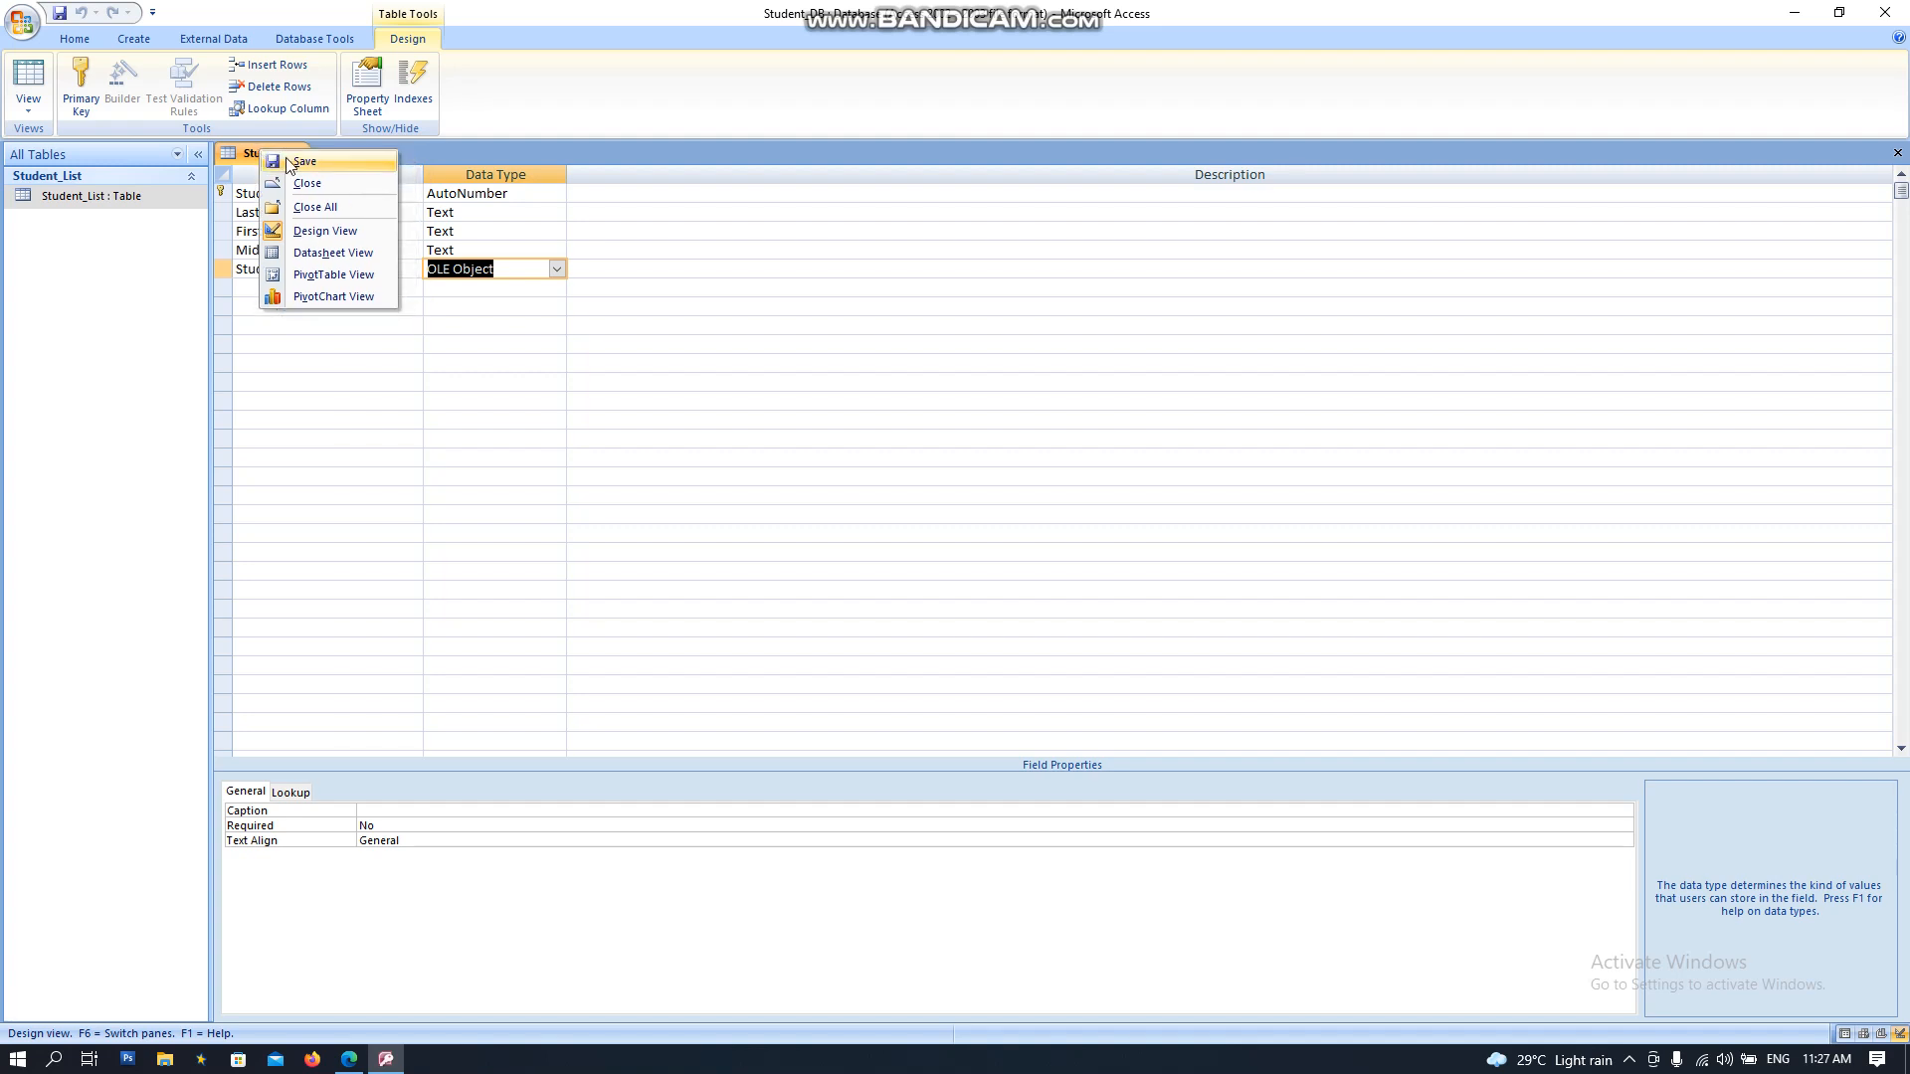
pyautogui.click(289, 163)
pyautogui.rightClick(284, 159)
pyautogui.click(306, 190)
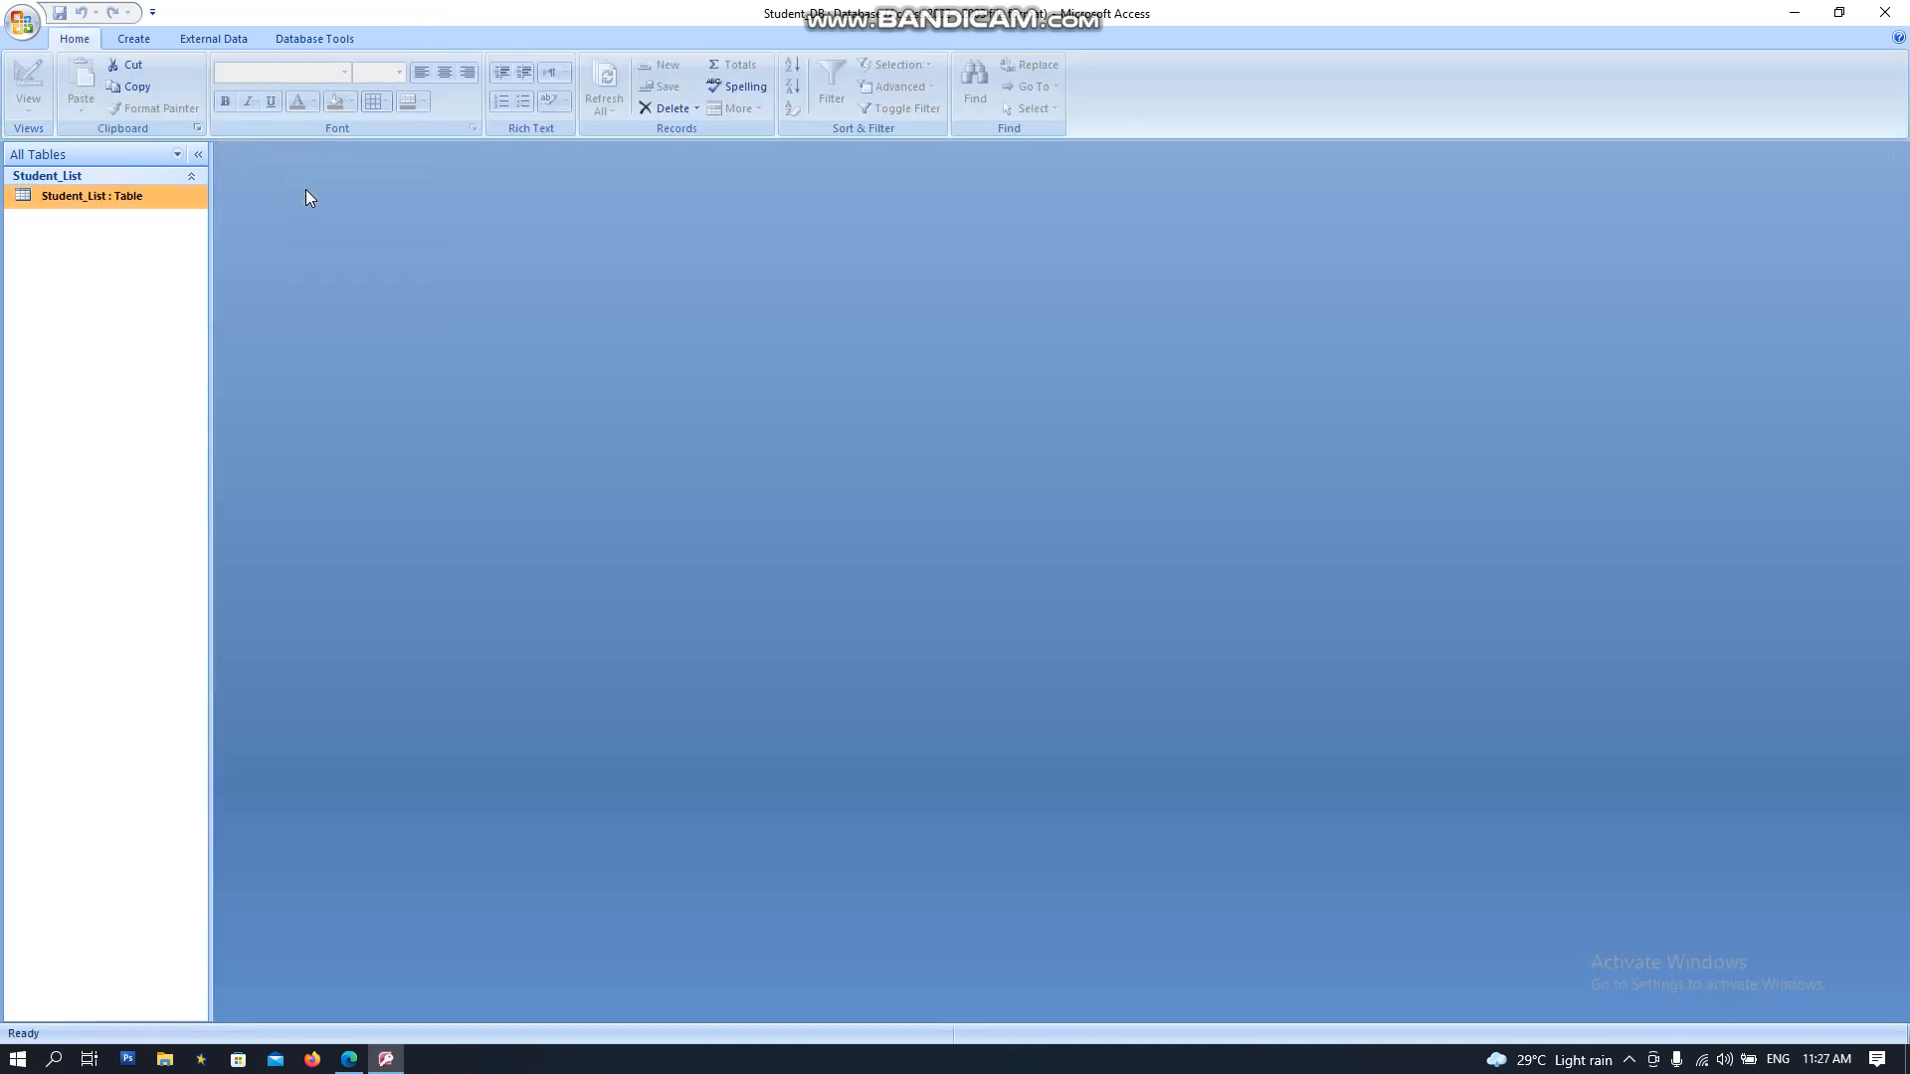
# Step: Open the Student_List table and enter the first student's last name, first name and middle initial in the first record
pyautogui.doubleClick(158, 199)
pyautogui.click(394, 195)
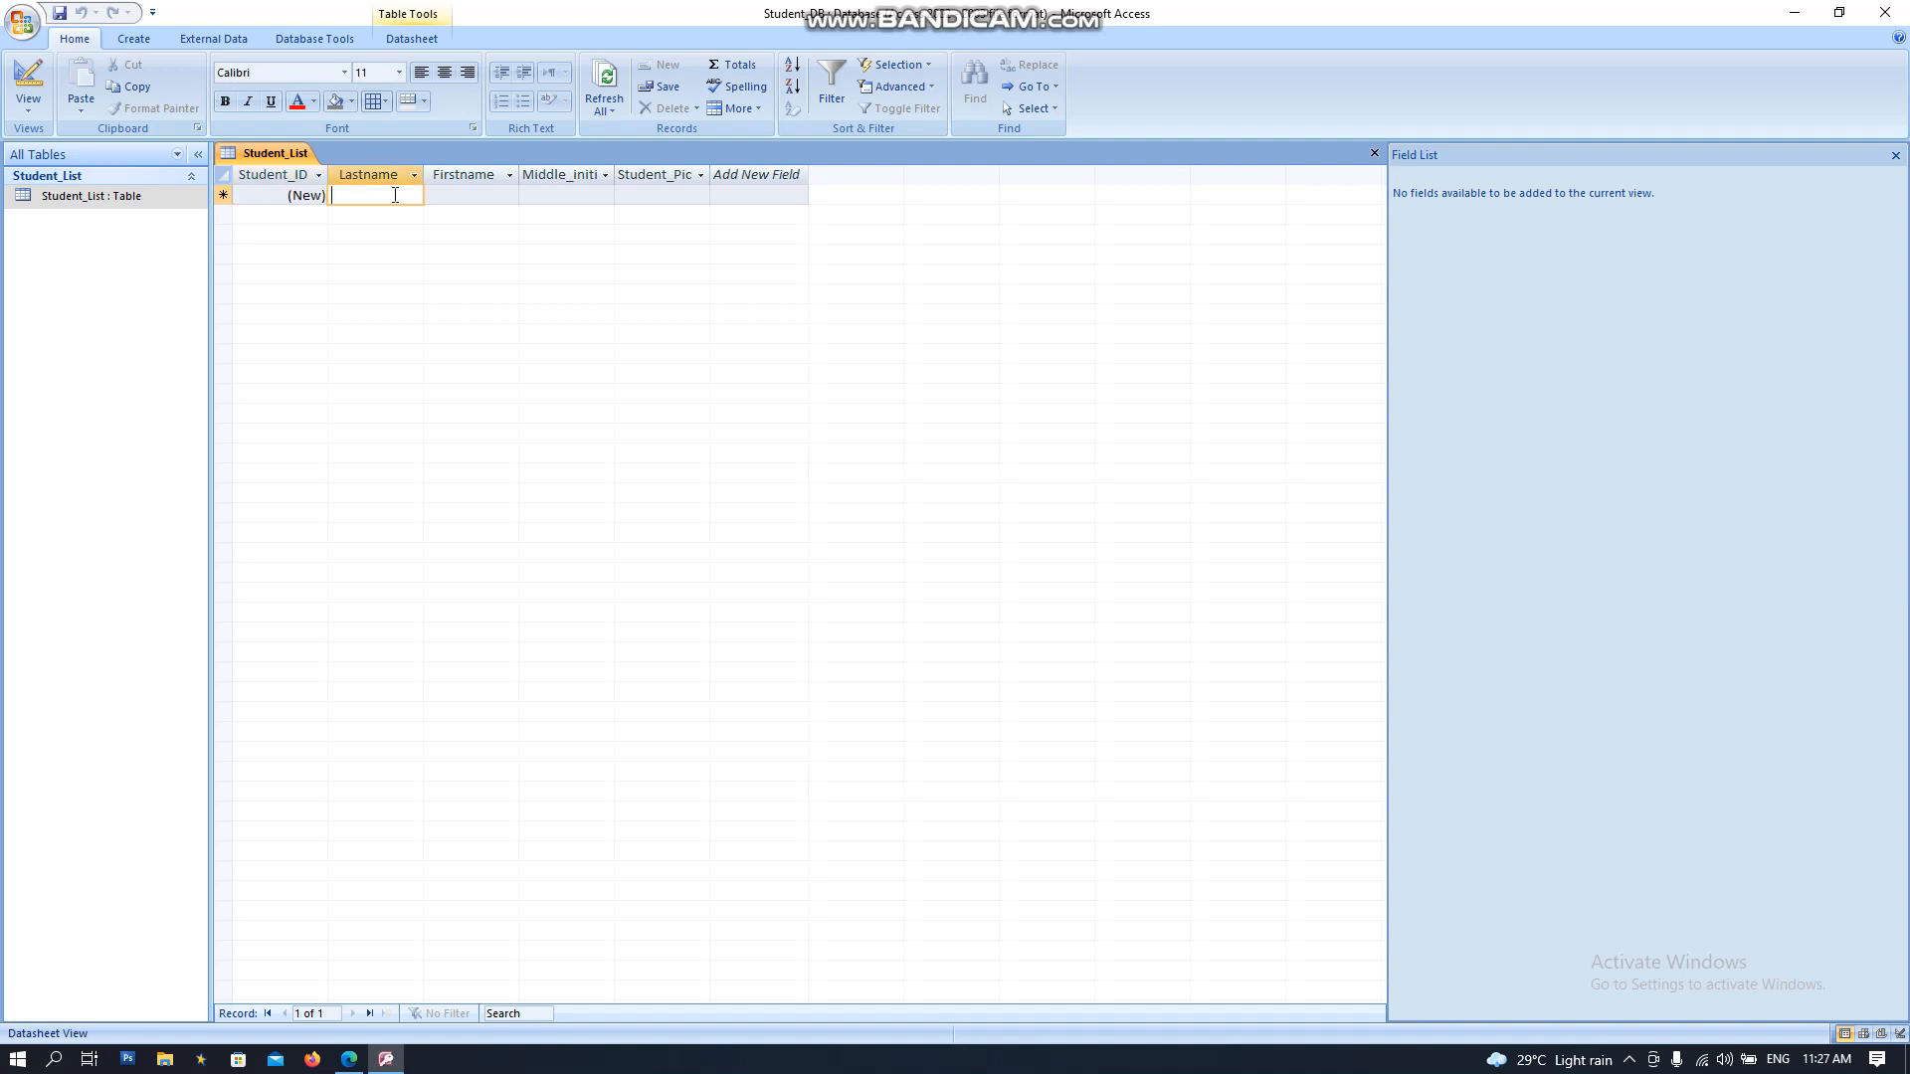
pyautogui.write('Santos')
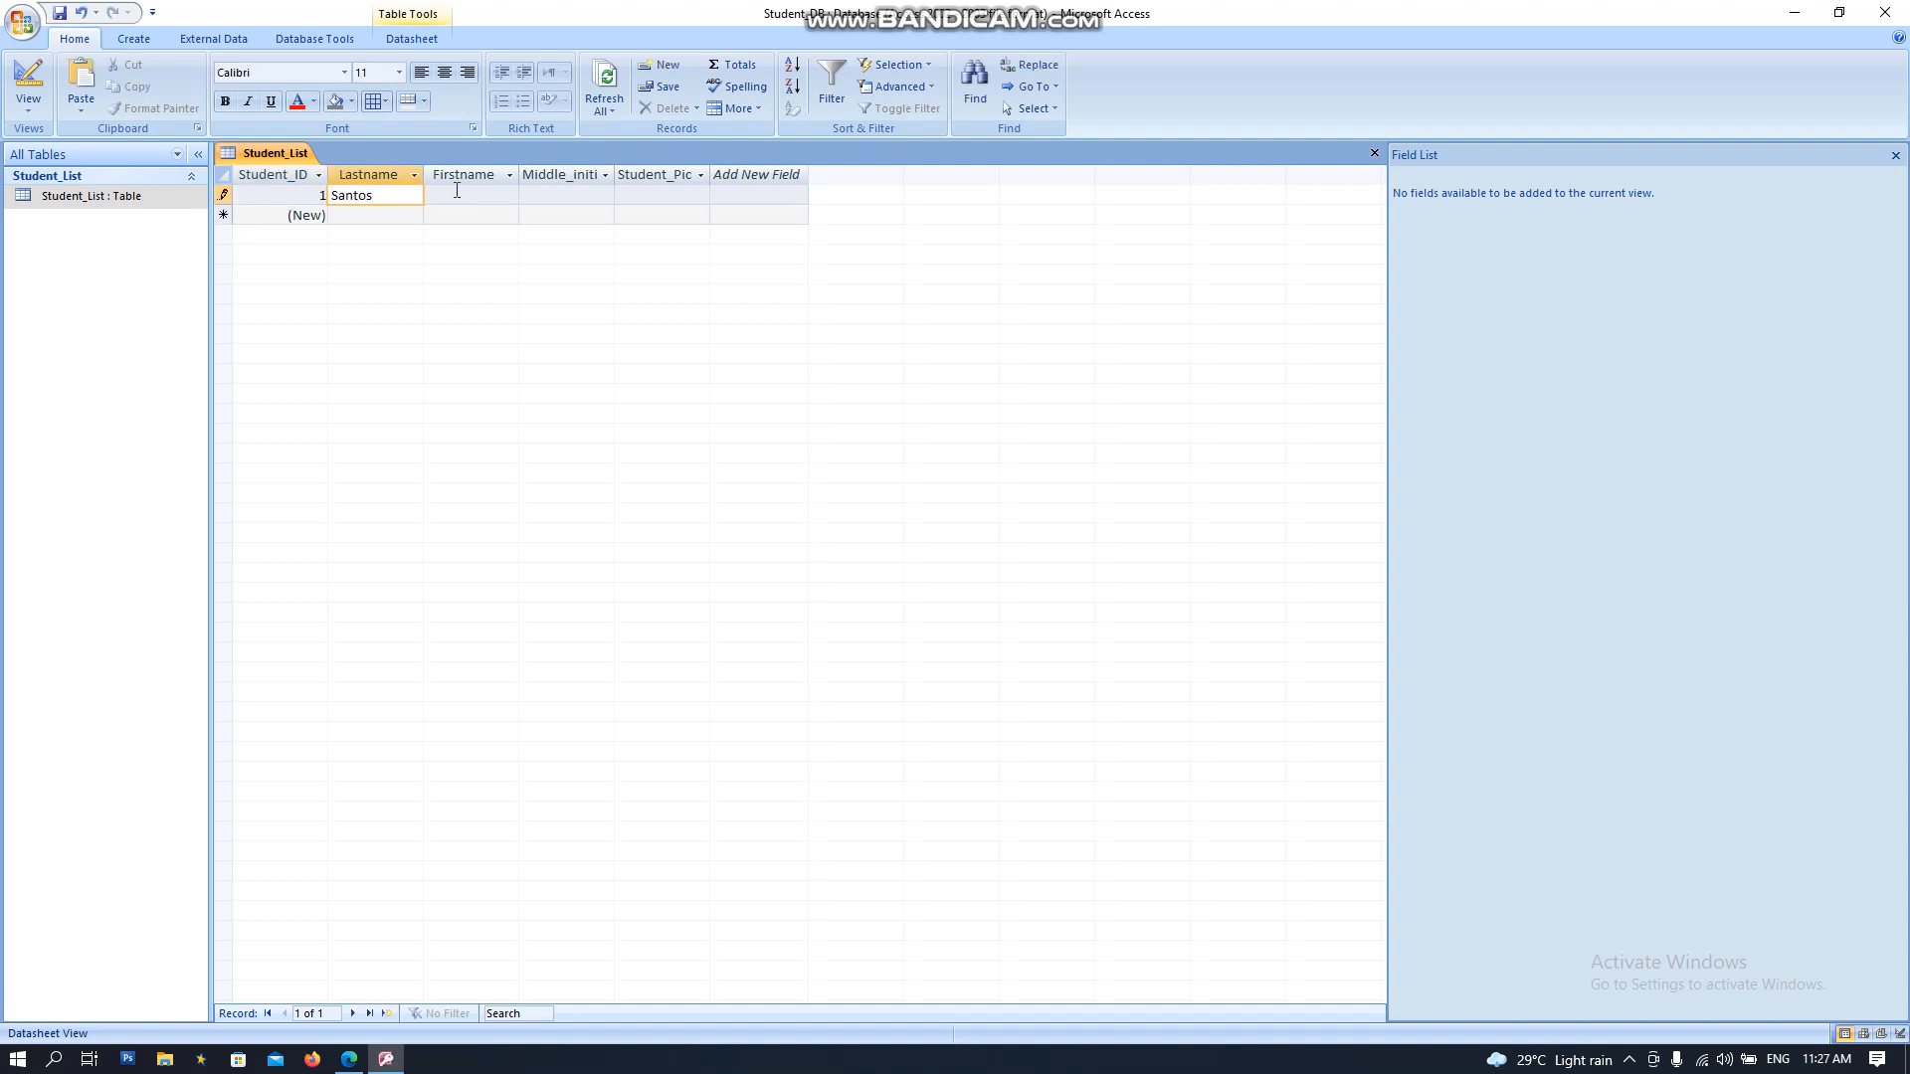
pyautogui.click(456, 192)
pyautogui.write('Maria')
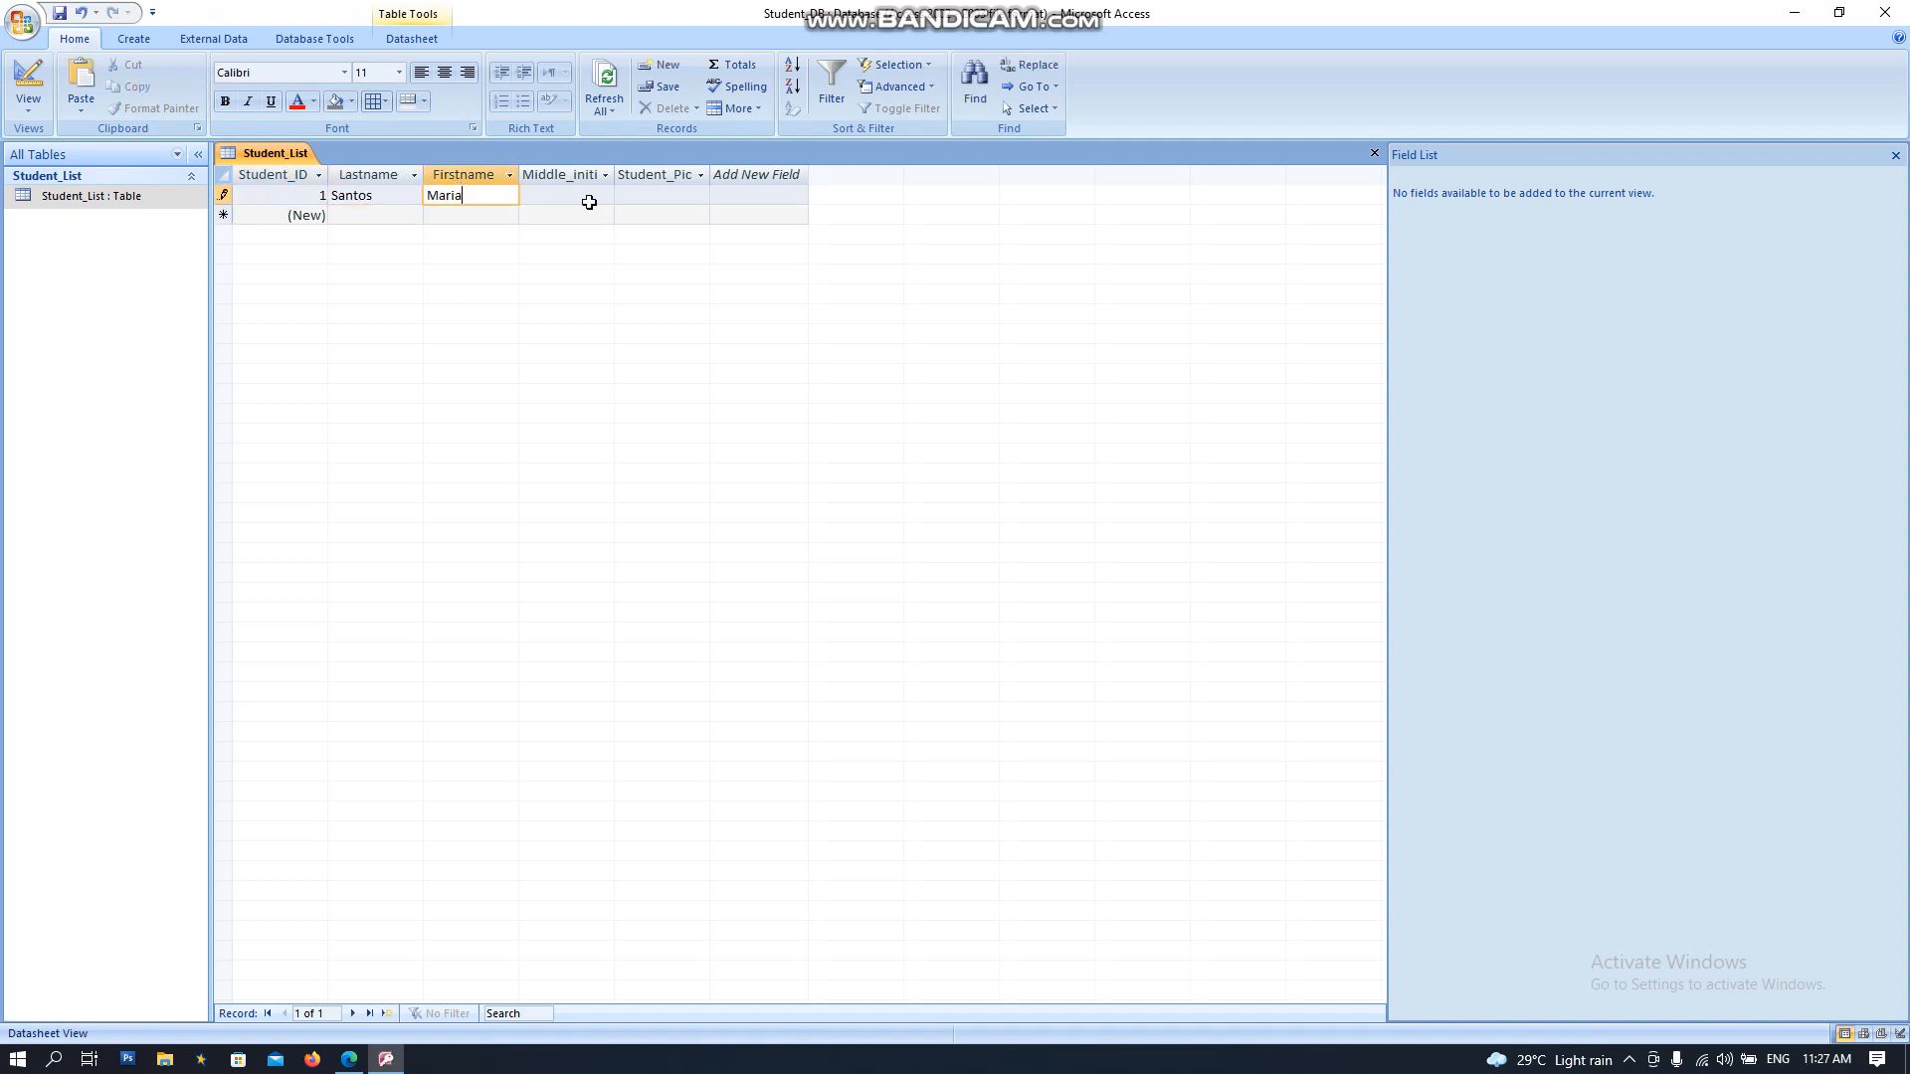
pyautogui.click(580, 196)
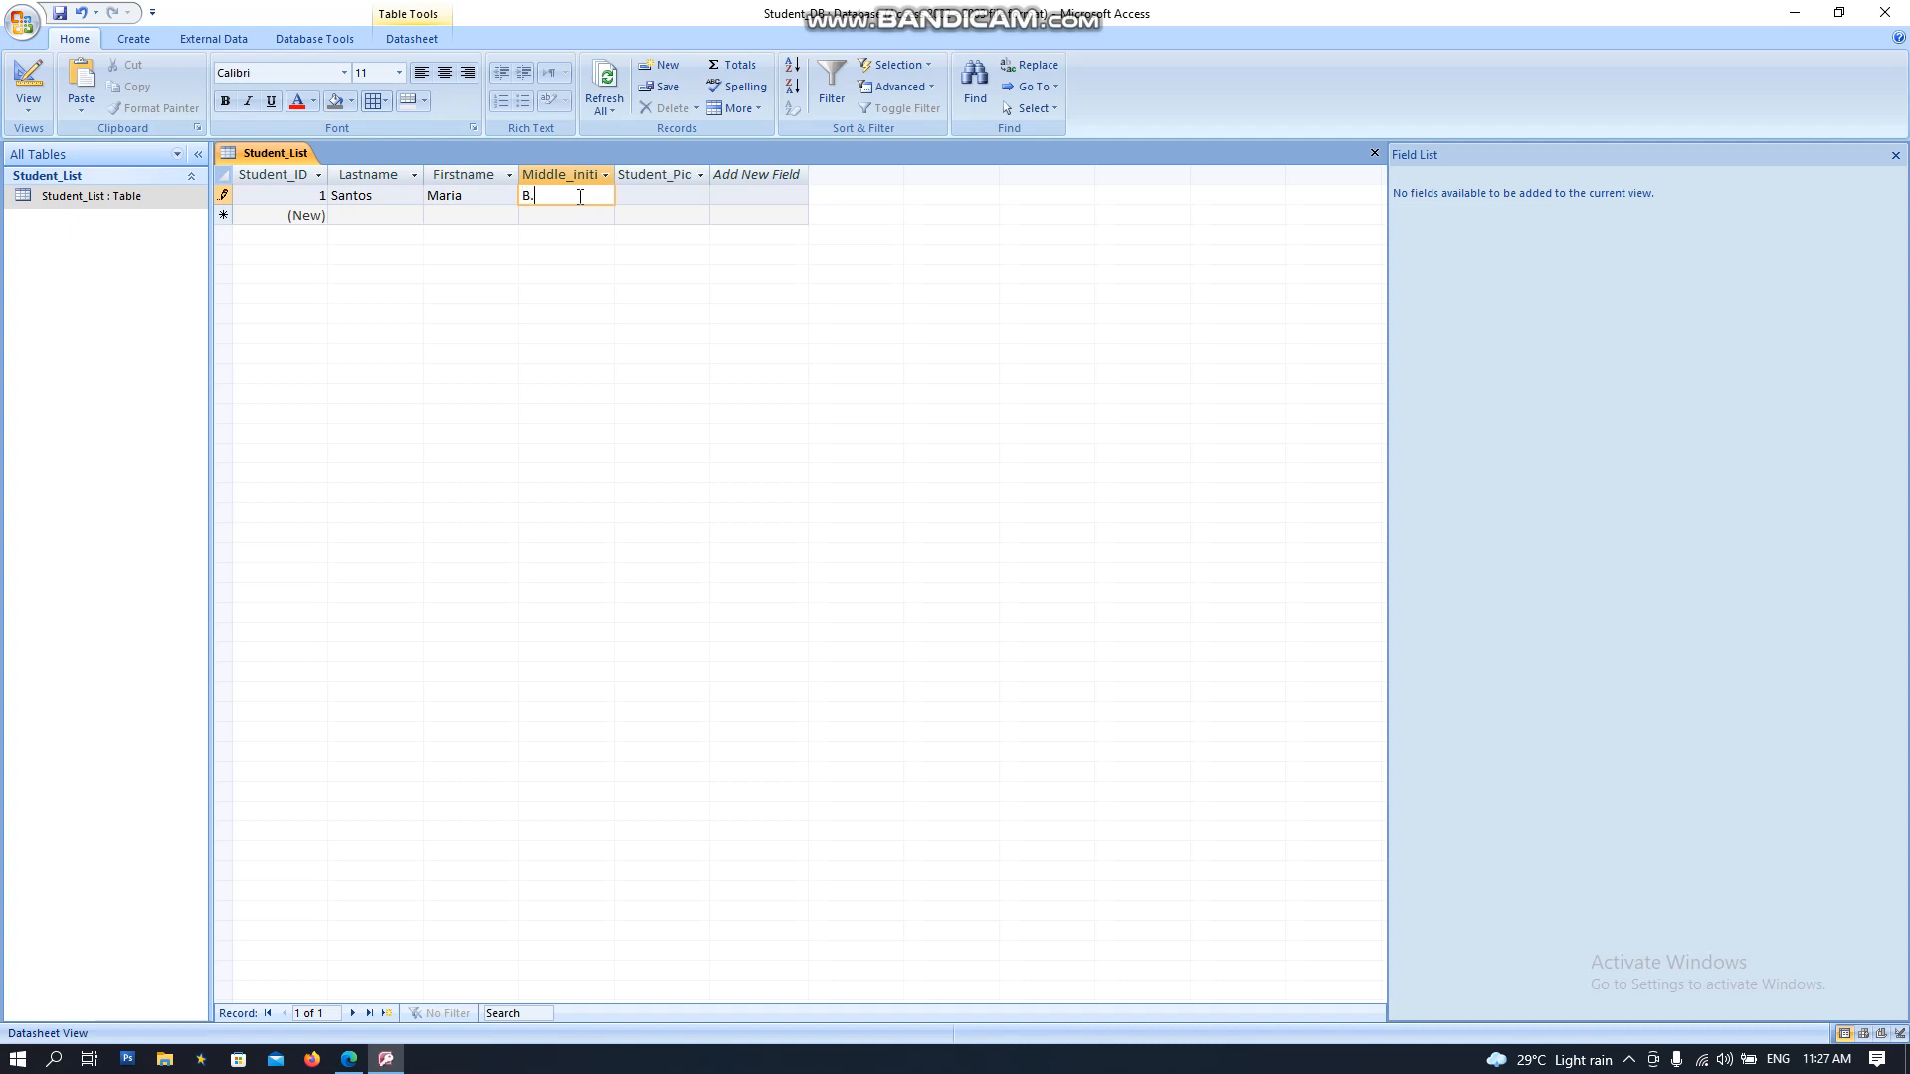
# Step: Insert a new Bitmap Image object into the Student_Pic field of the first record
pyautogui.rightClick(626, 194)
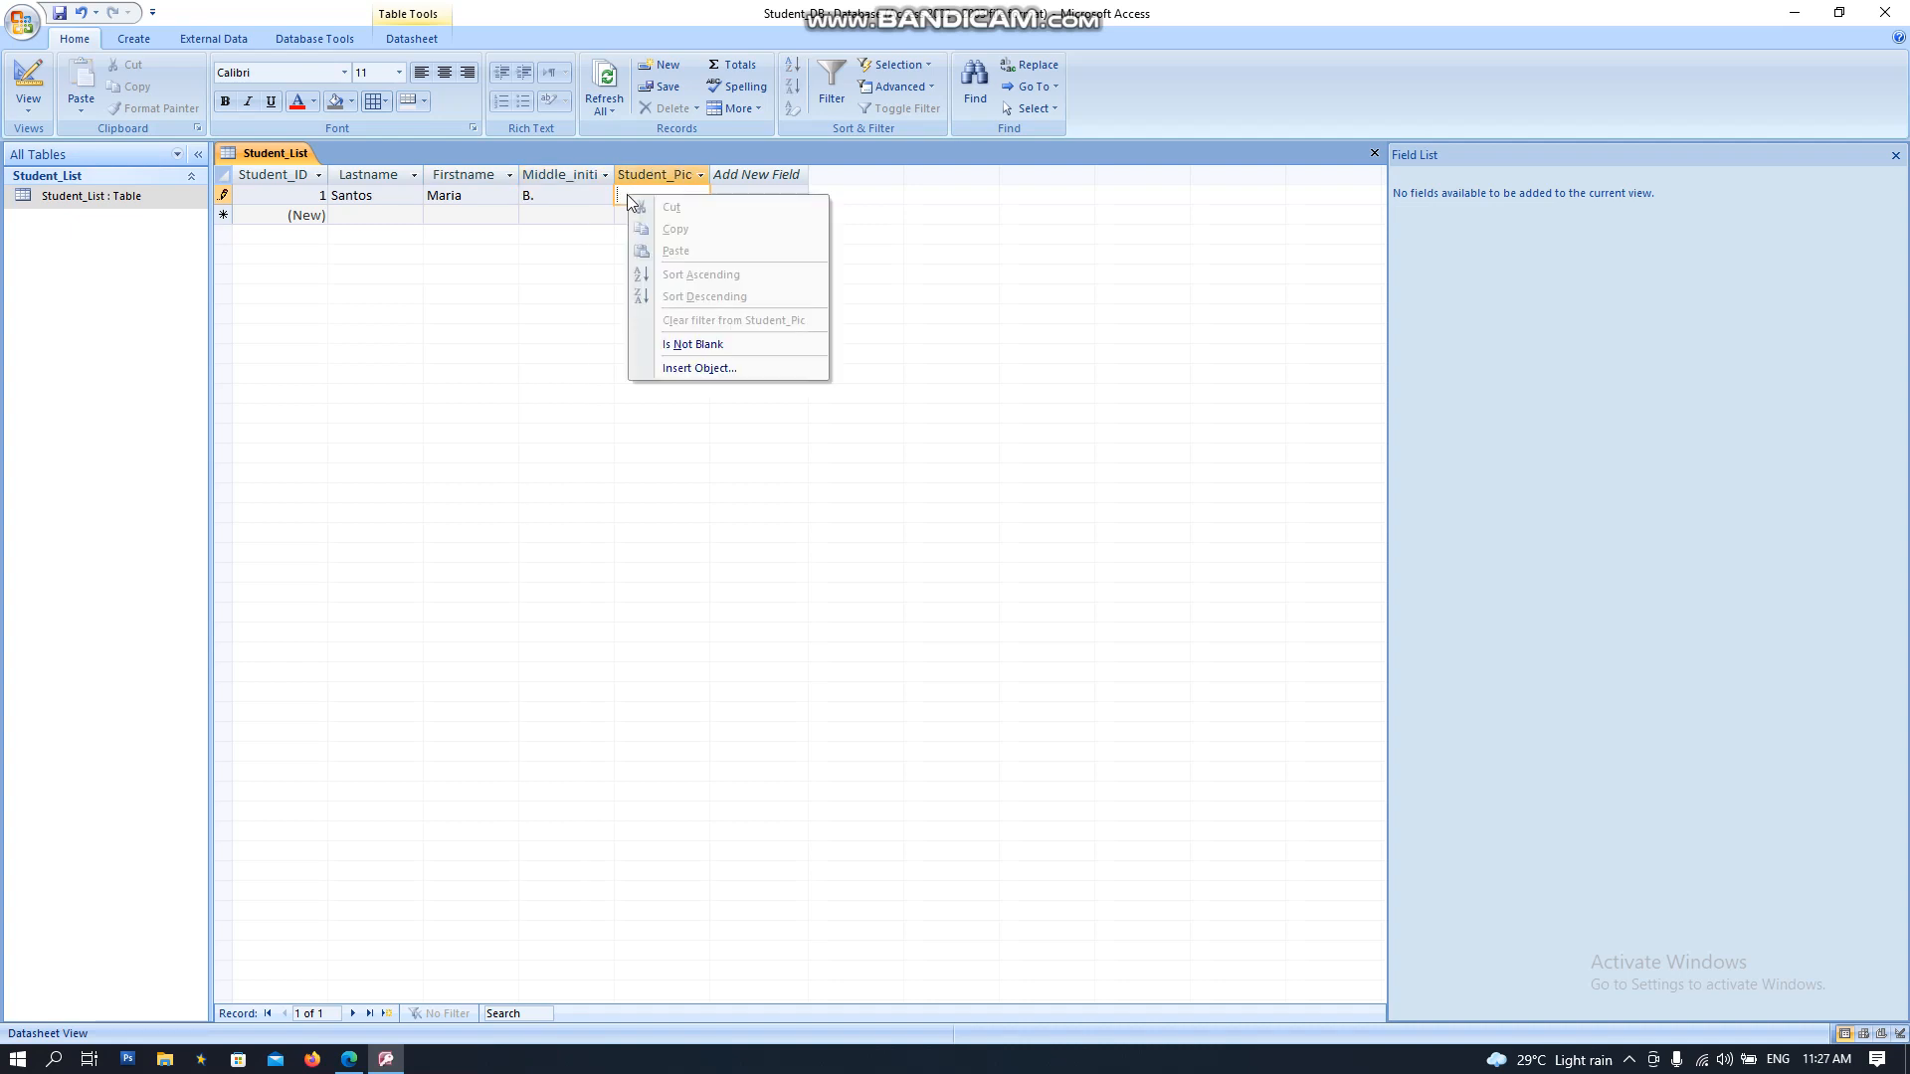
pyautogui.click(697, 368)
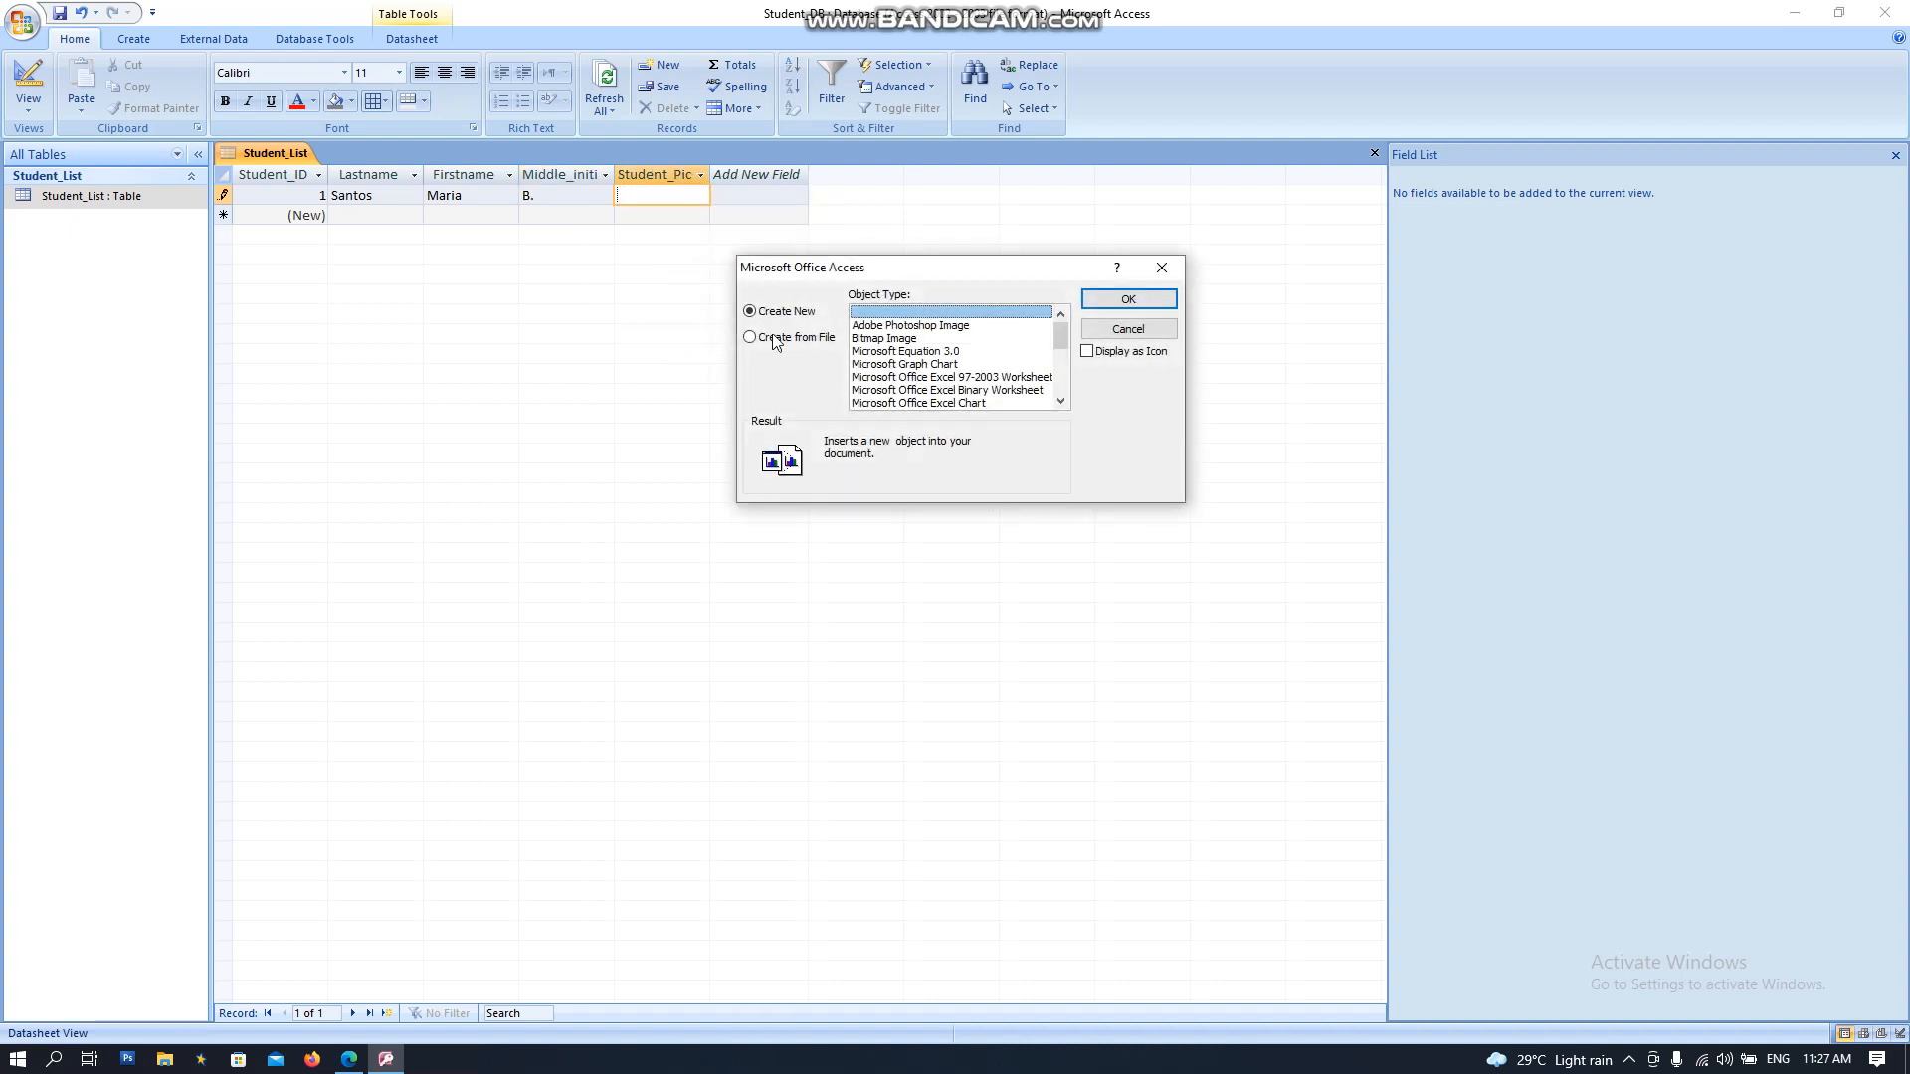
pyautogui.click(774, 340)
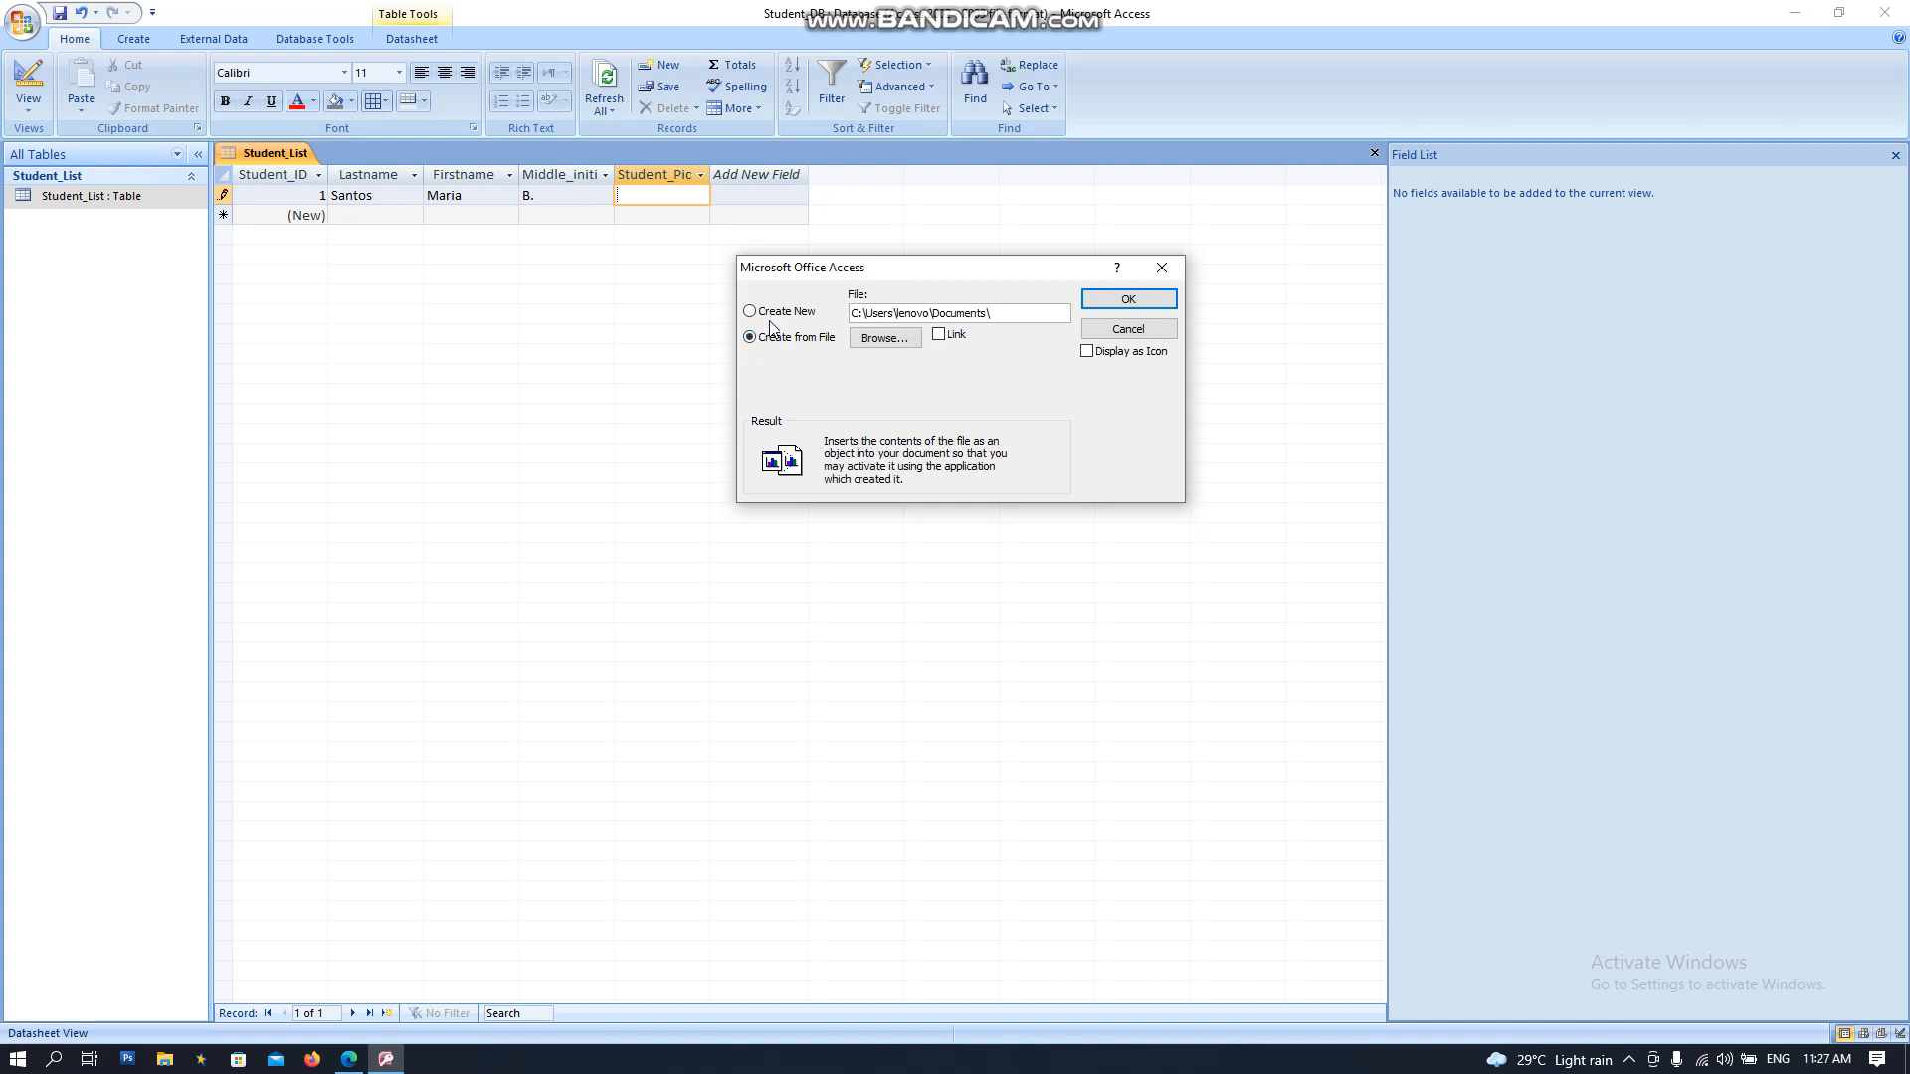
pyautogui.click(768, 320)
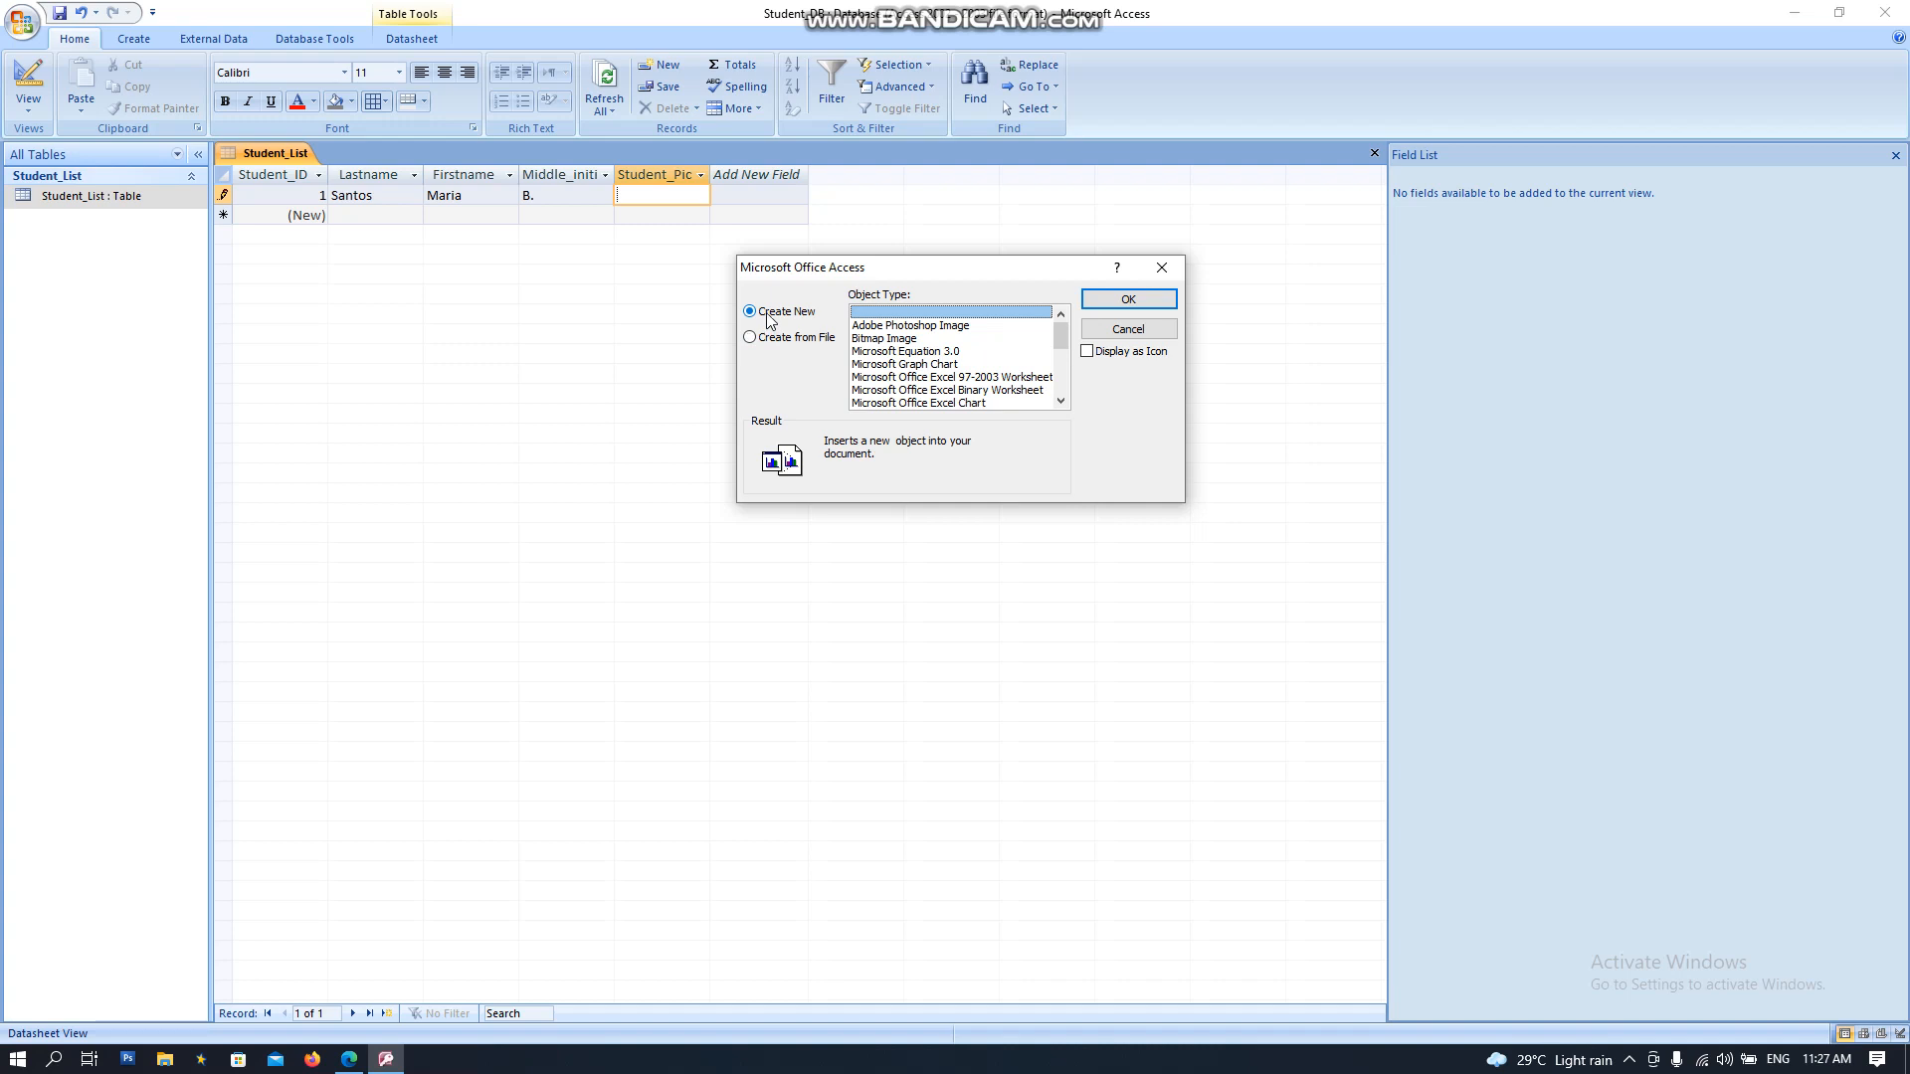
pyautogui.click(863, 339)
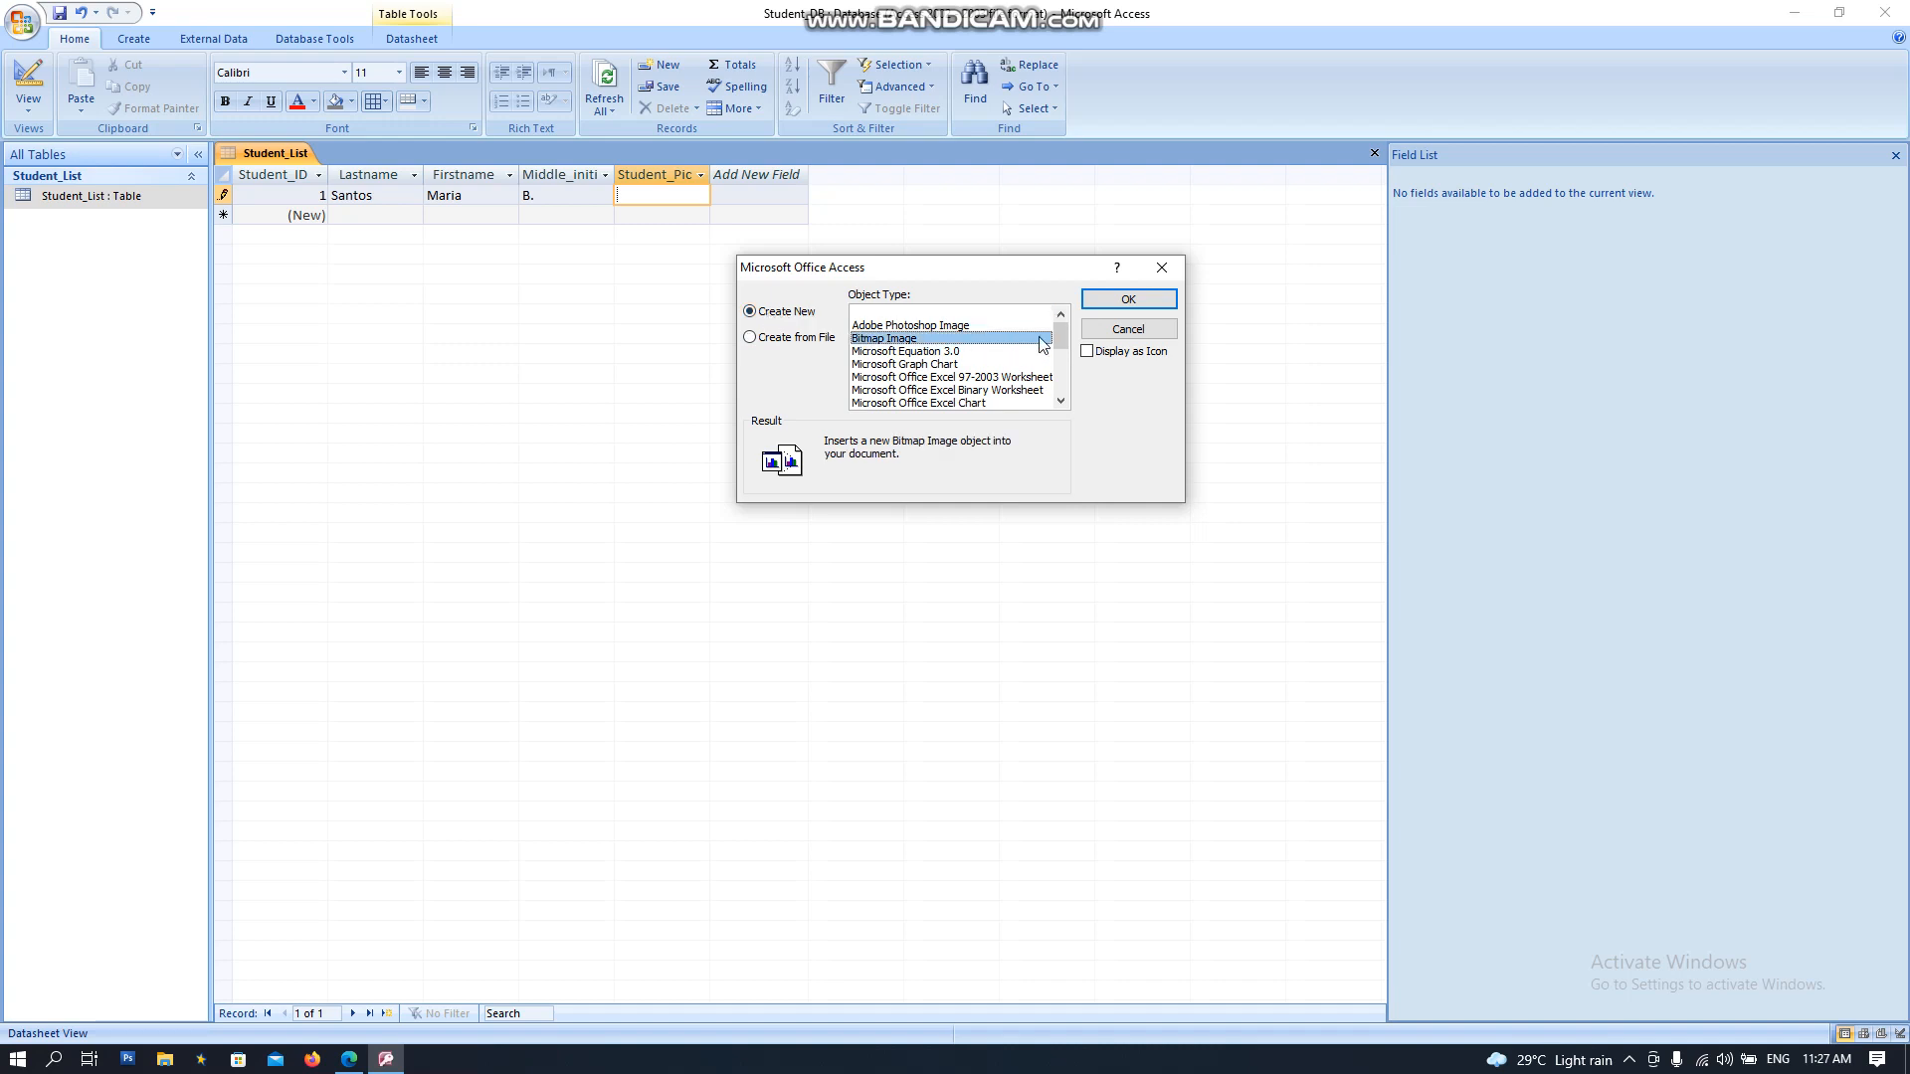
pyautogui.click(1121, 303)
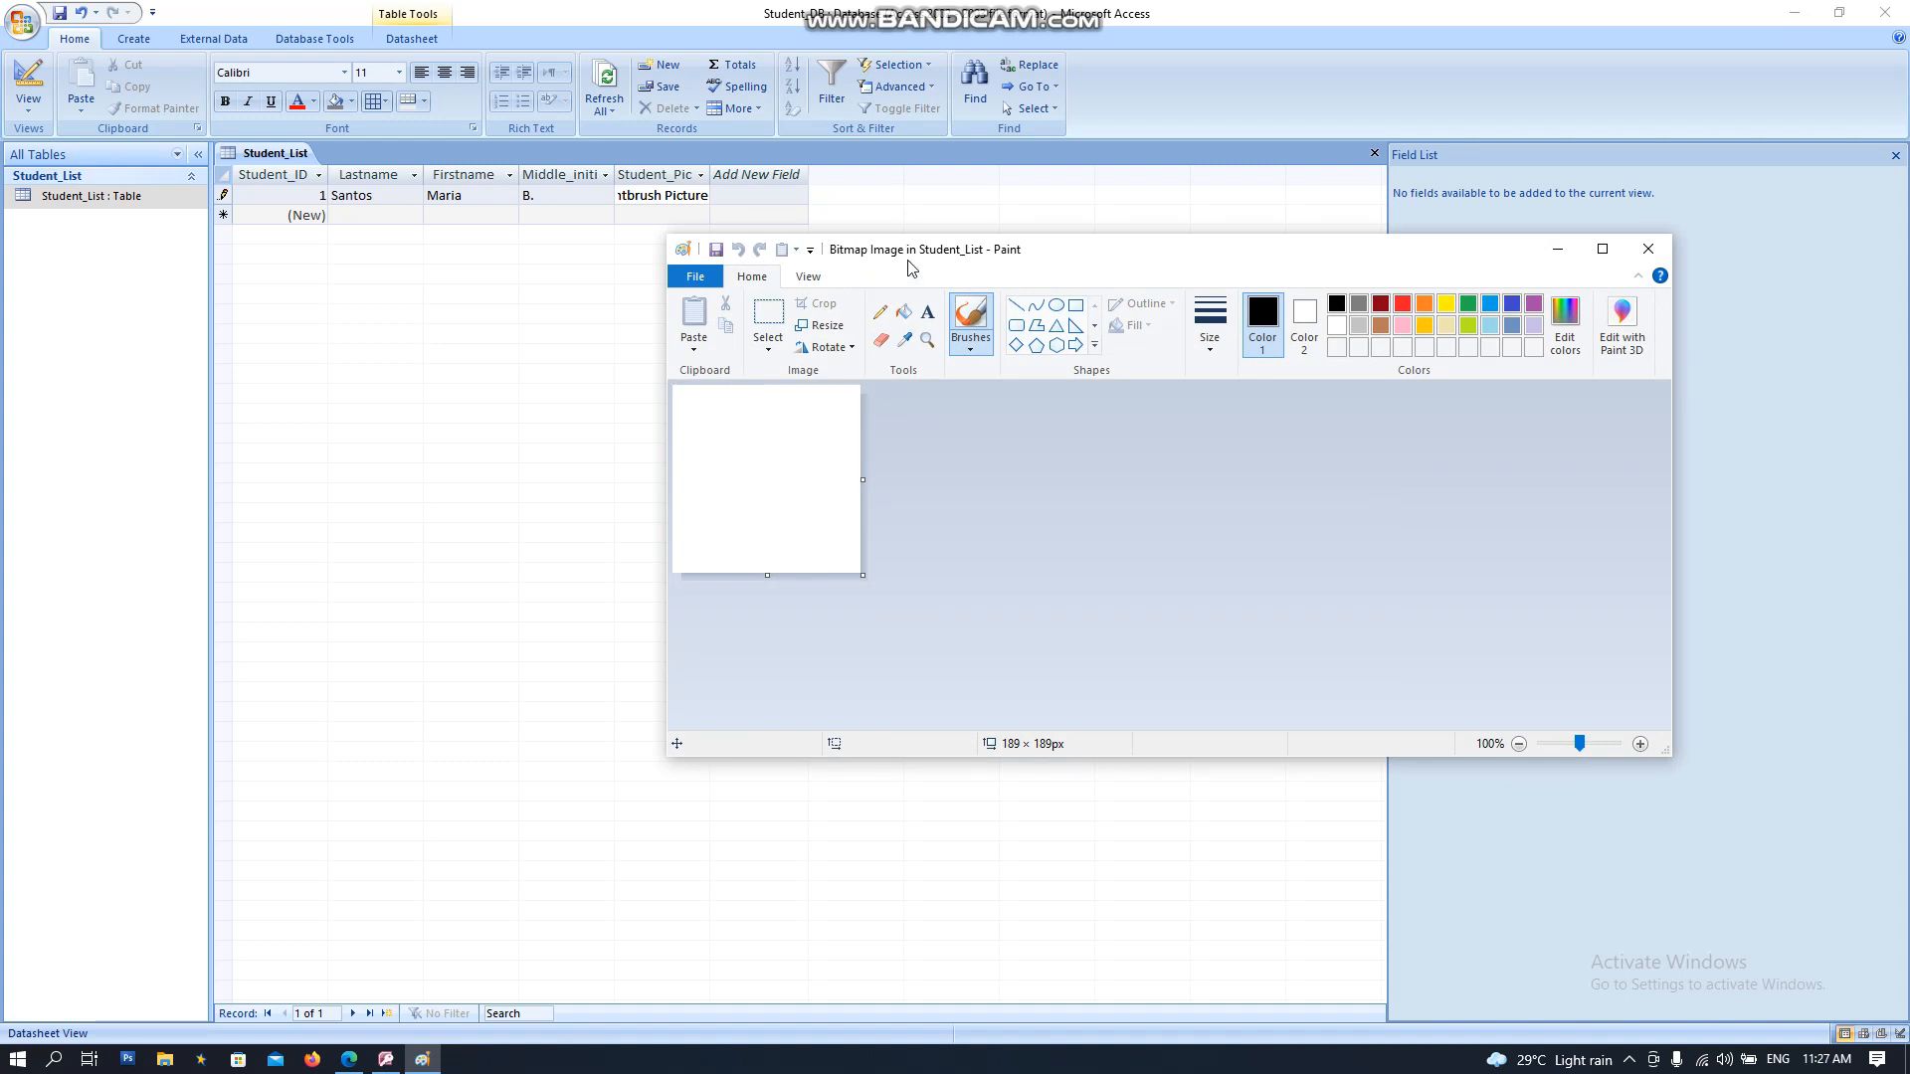
# Step: Draw a circle of about 141 × 140 px on the bitmap canvas as the outline of a face
pyautogui.moveTo(907, 267); pyautogui.dragTo(806, 246)
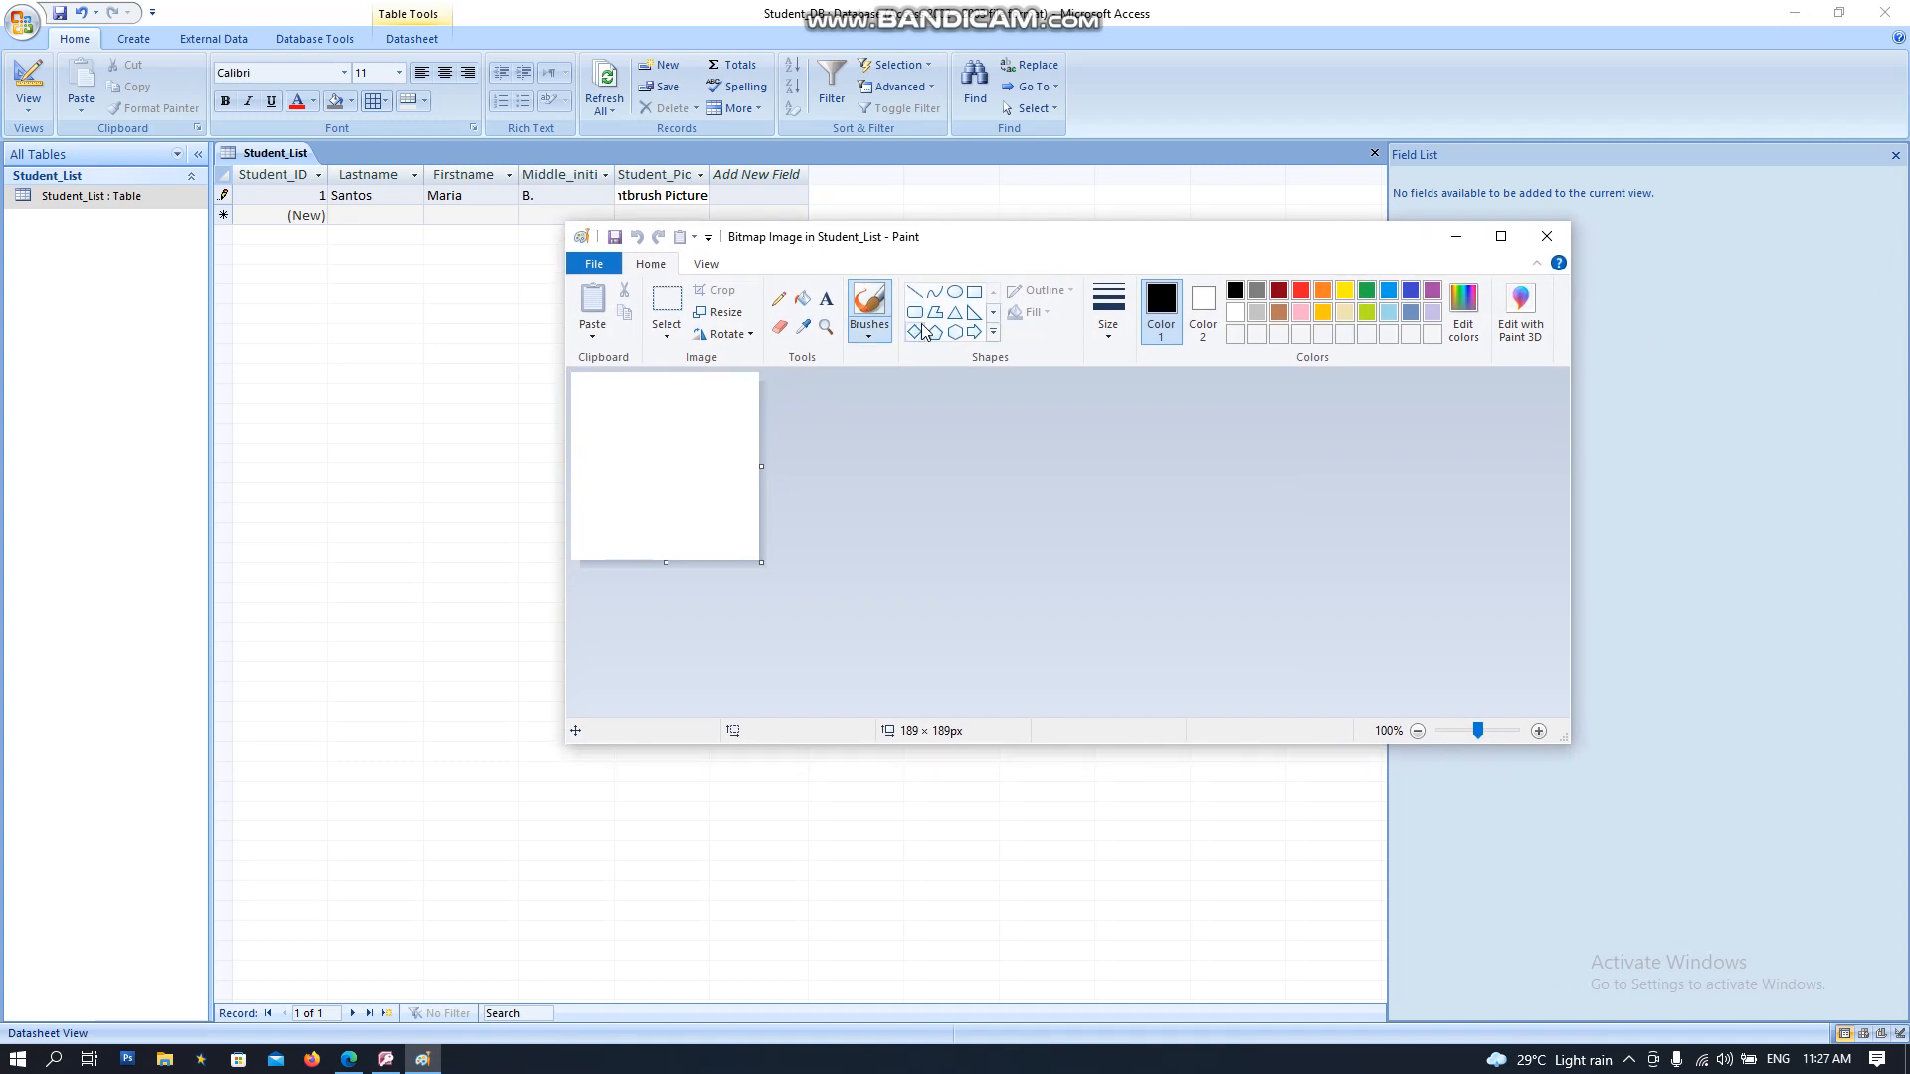
pyautogui.click(993, 333)
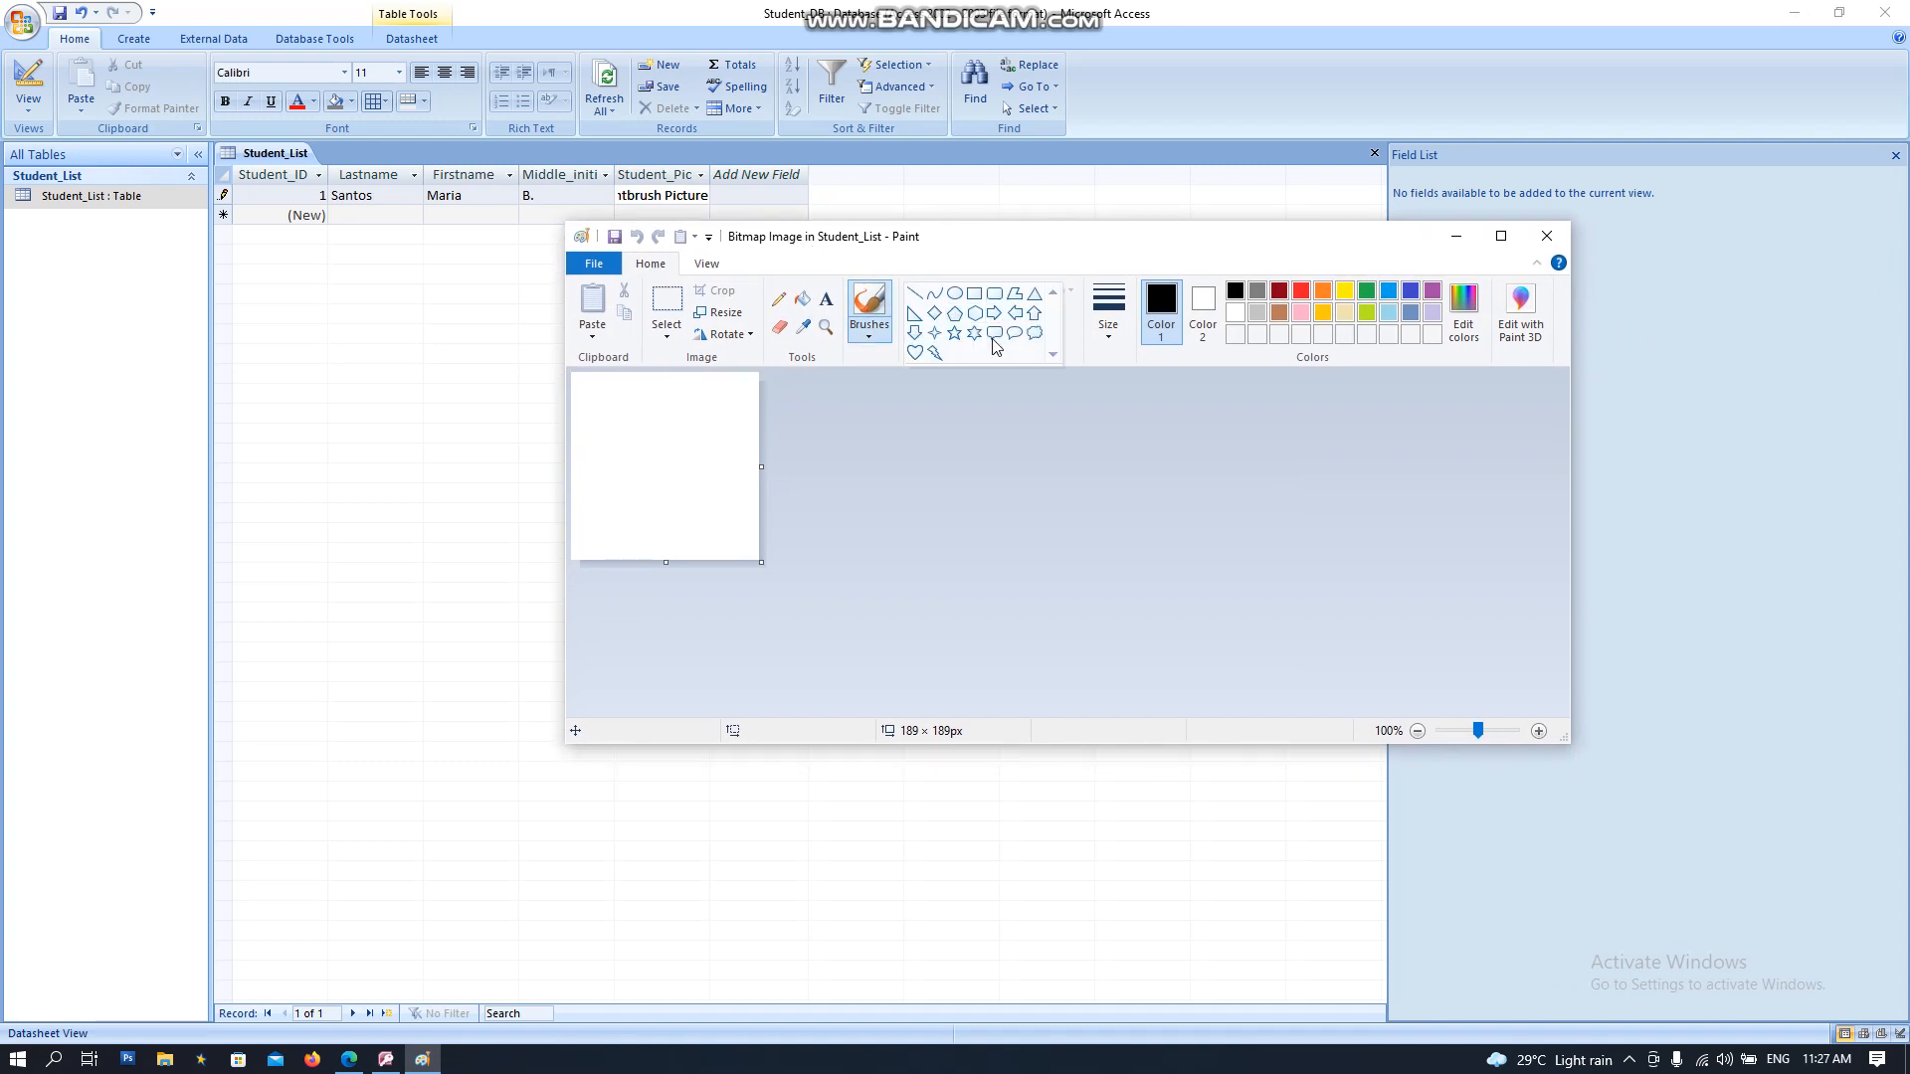
pyautogui.click(954, 293)
pyautogui.moveTo(591, 389)
pyautogui.mouseDown()
pyautogui.moveTo(712, 531)
pyautogui.moveTo(732, 529)
pyautogui.mouseUp()
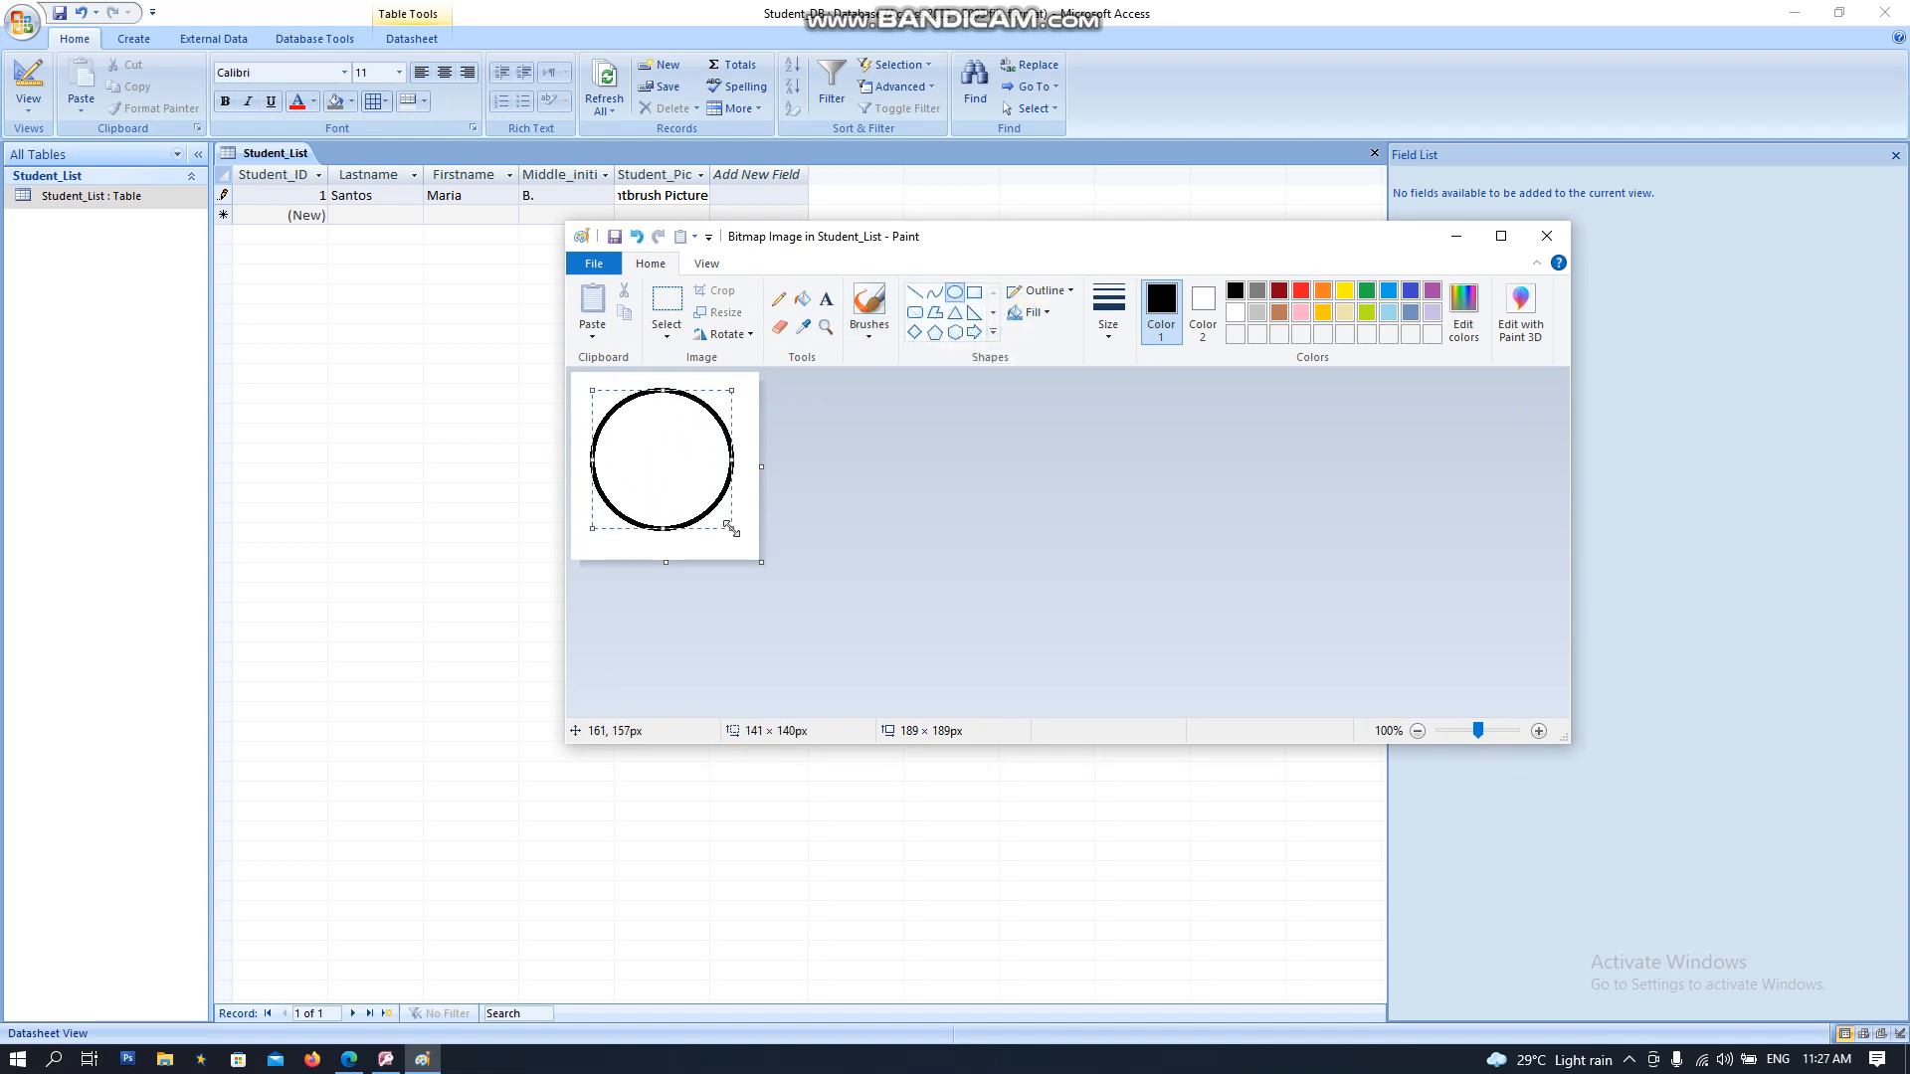
# Step: Draw two small oval eyes, a bent nose and a smiling mouth inside the circle with the Oval and Curve shapes
pyautogui.click(914, 293)
pyautogui.click(954, 292)
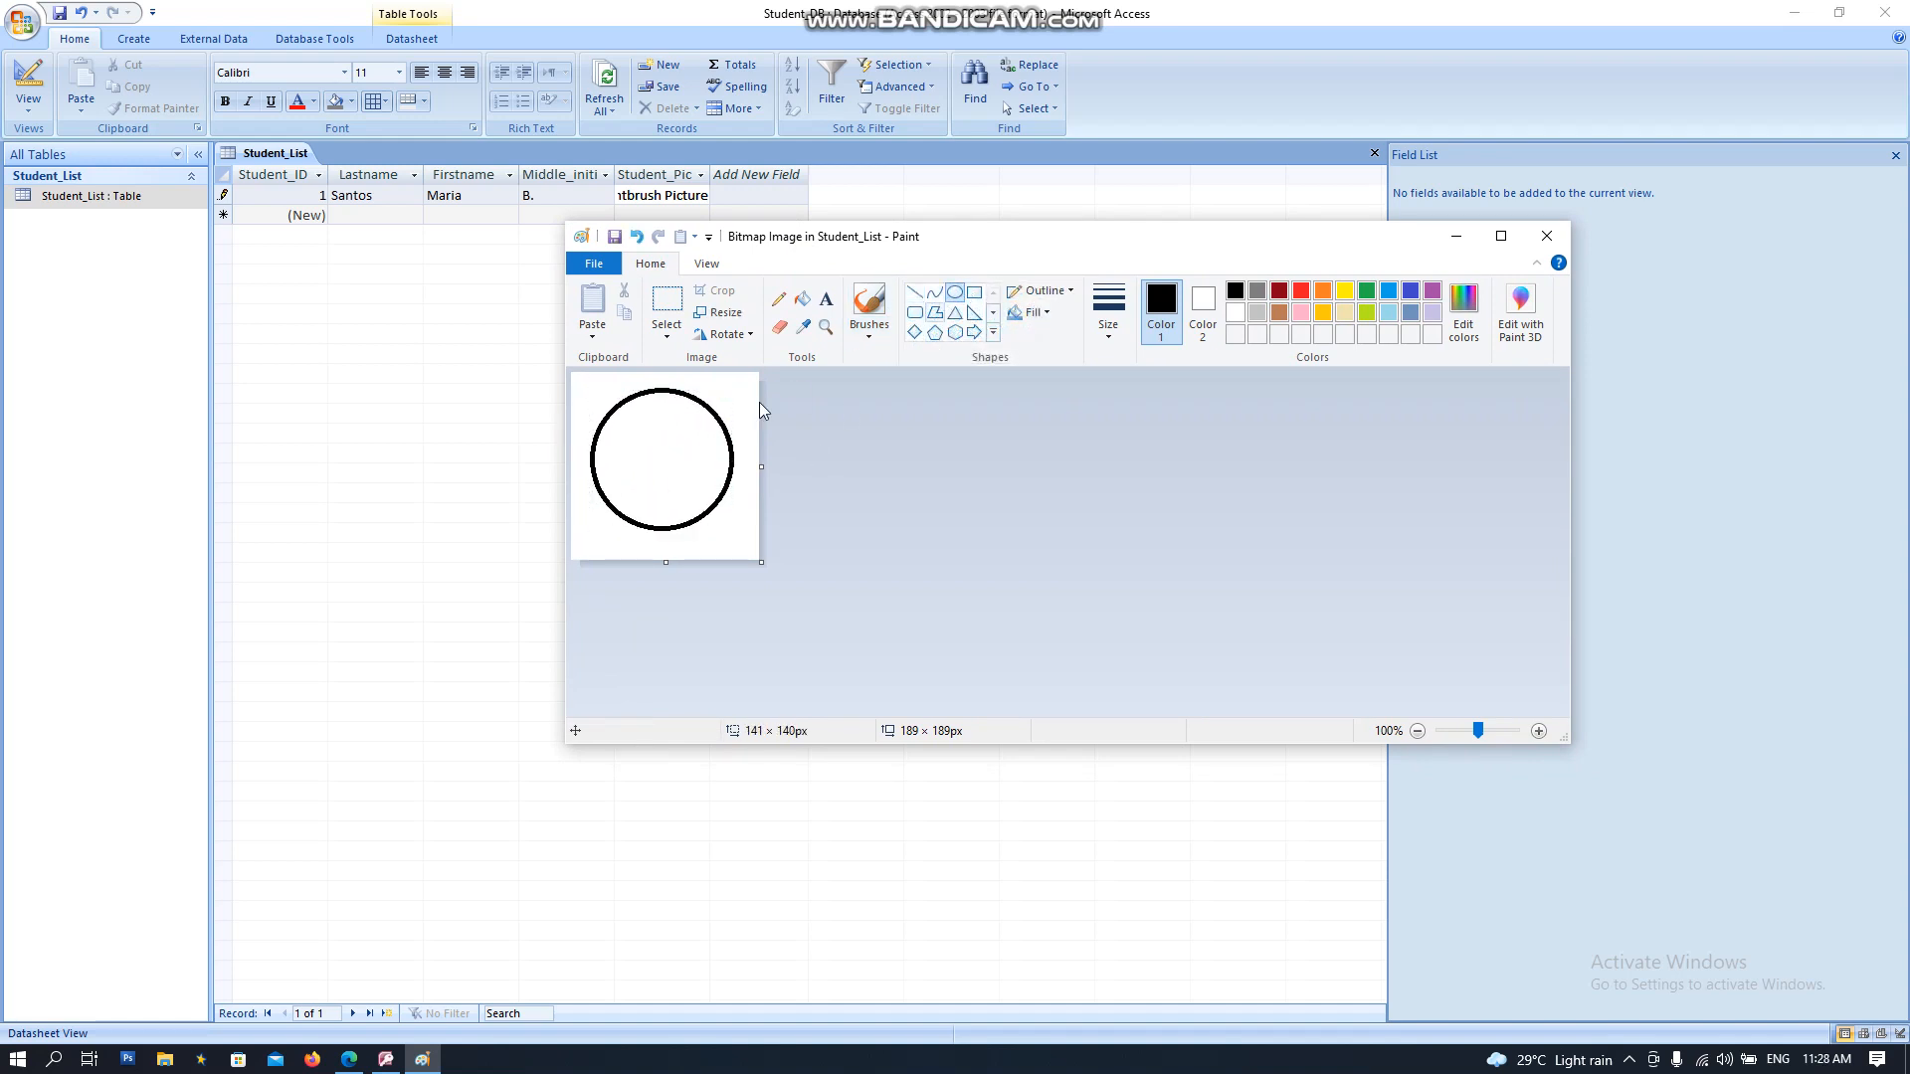
pyautogui.moveTo(618, 425); pyautogui.dragTo(638, 442)
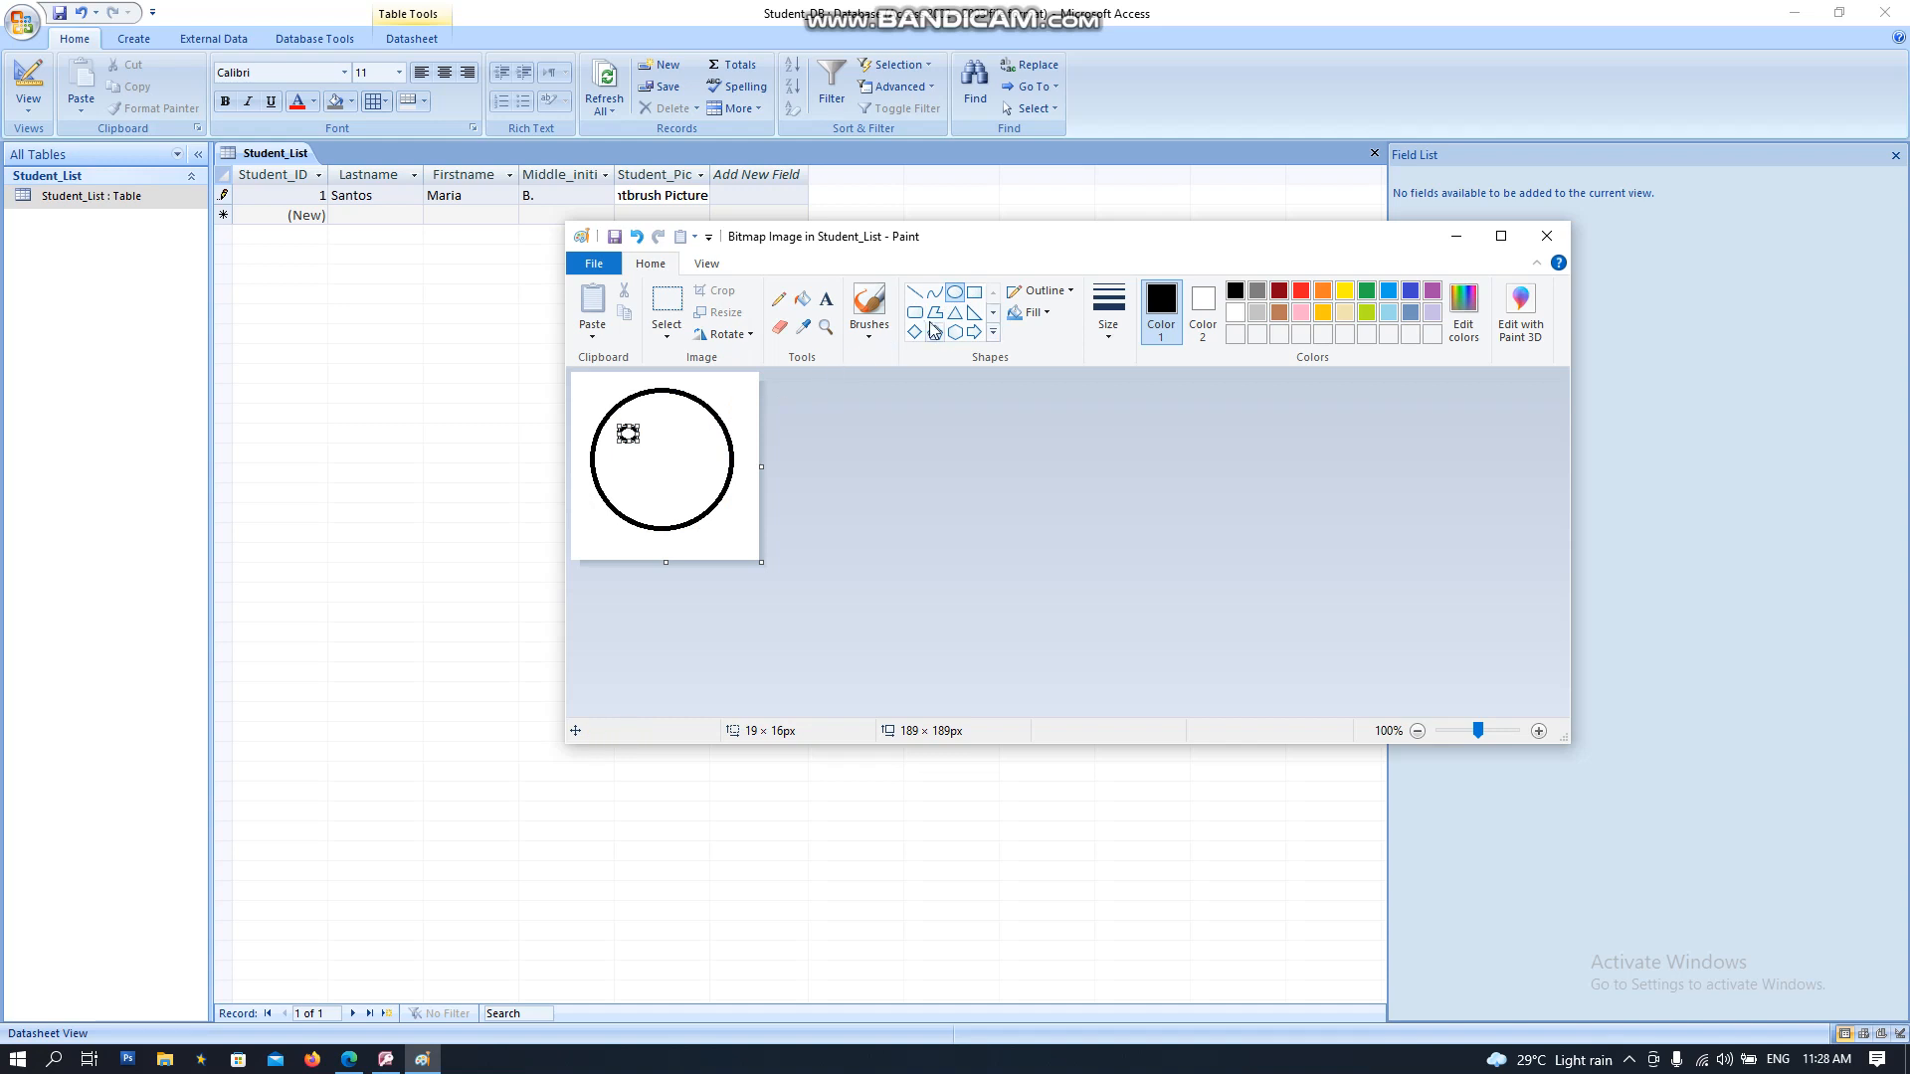
pyautogui.click(670, 425)
pyautogui.moveTo(670, 425)
pyautogui.mouseDown()
pyautogui.moveTo(692, 444)
pyautogui.moveTo(663, 487)
pyautogui.moveTo(638, 475)
pyautogui.mouseUp()
pyautogui.click(935, 293)
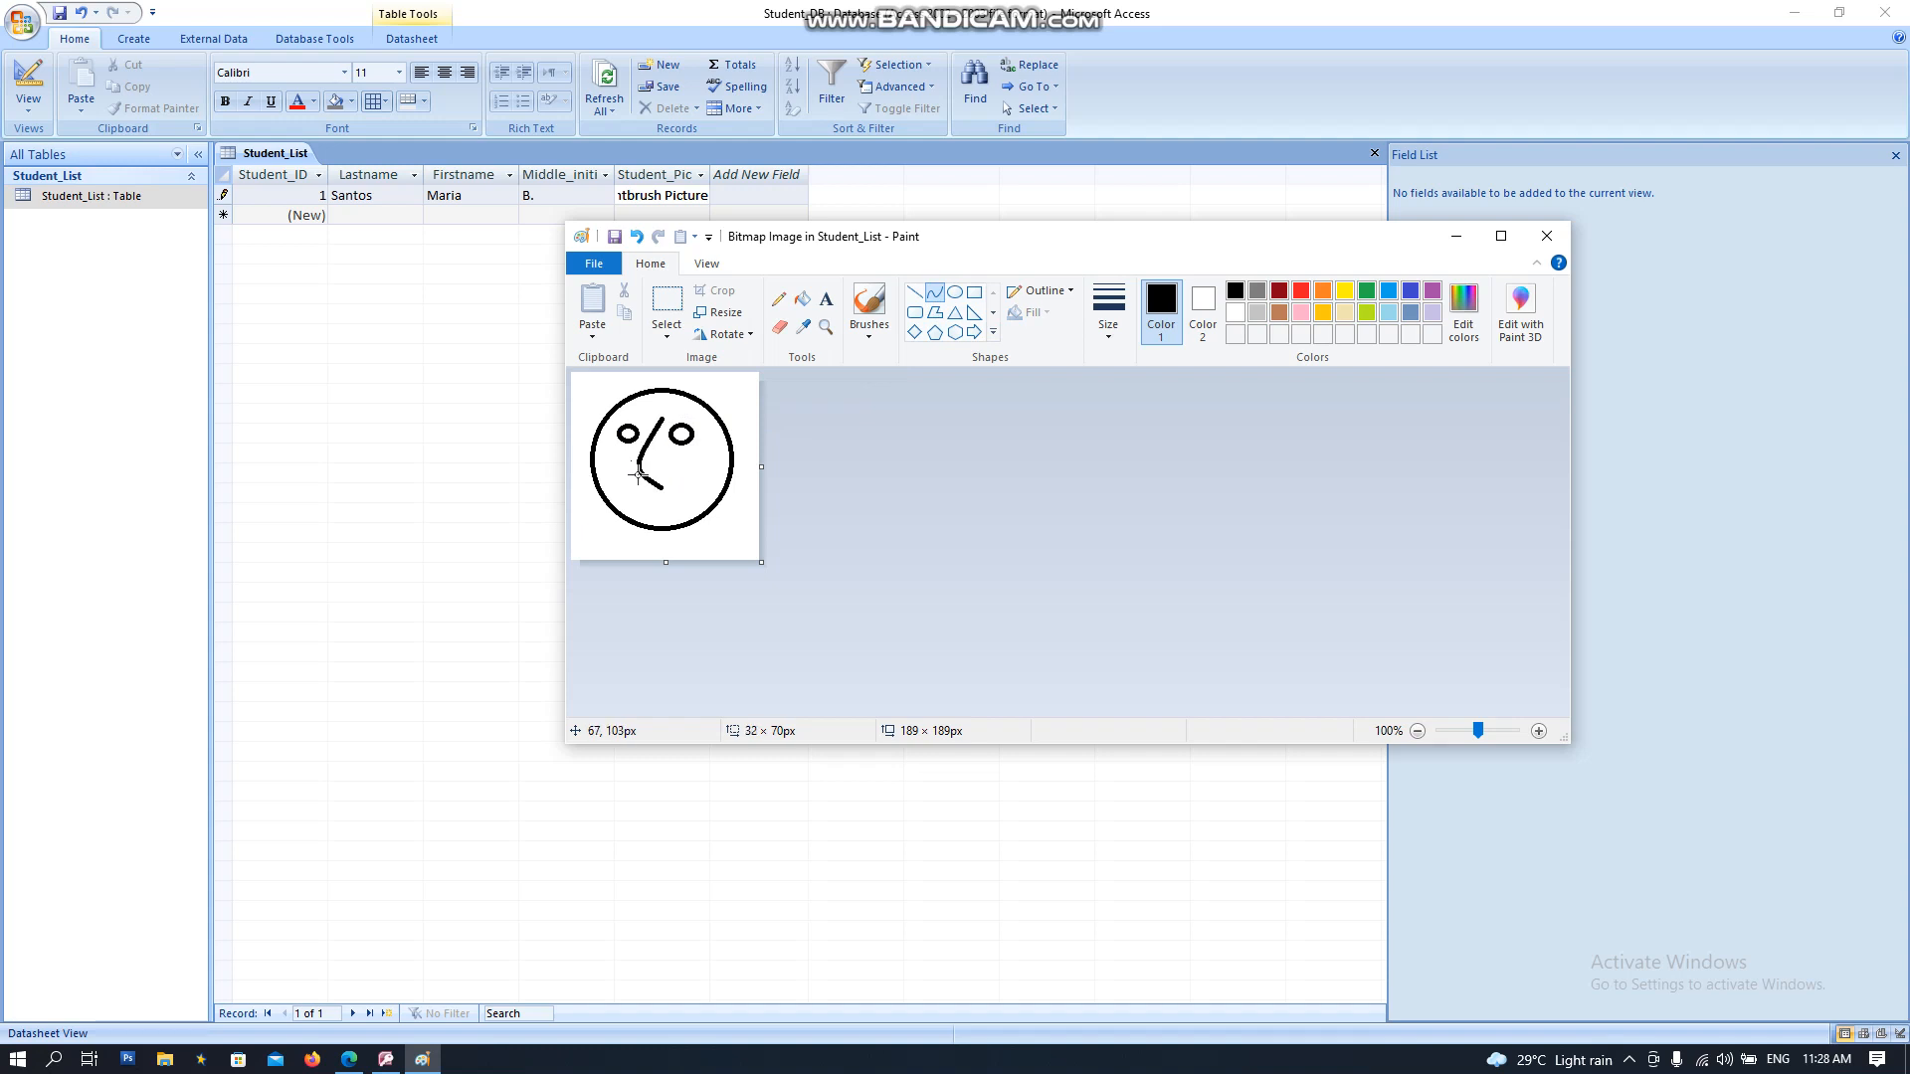
pyautogui.click(934, 292)
pyautogui.moveTo(631, 503)
pyautogui.mouseDown()
pyautogui.moveTo(699, 501)
pyautogui.moveTo(662, 521)
pyautogui.mouseUp()
# Step: Fill the face with yellow
pyautogui.click(801, 298)
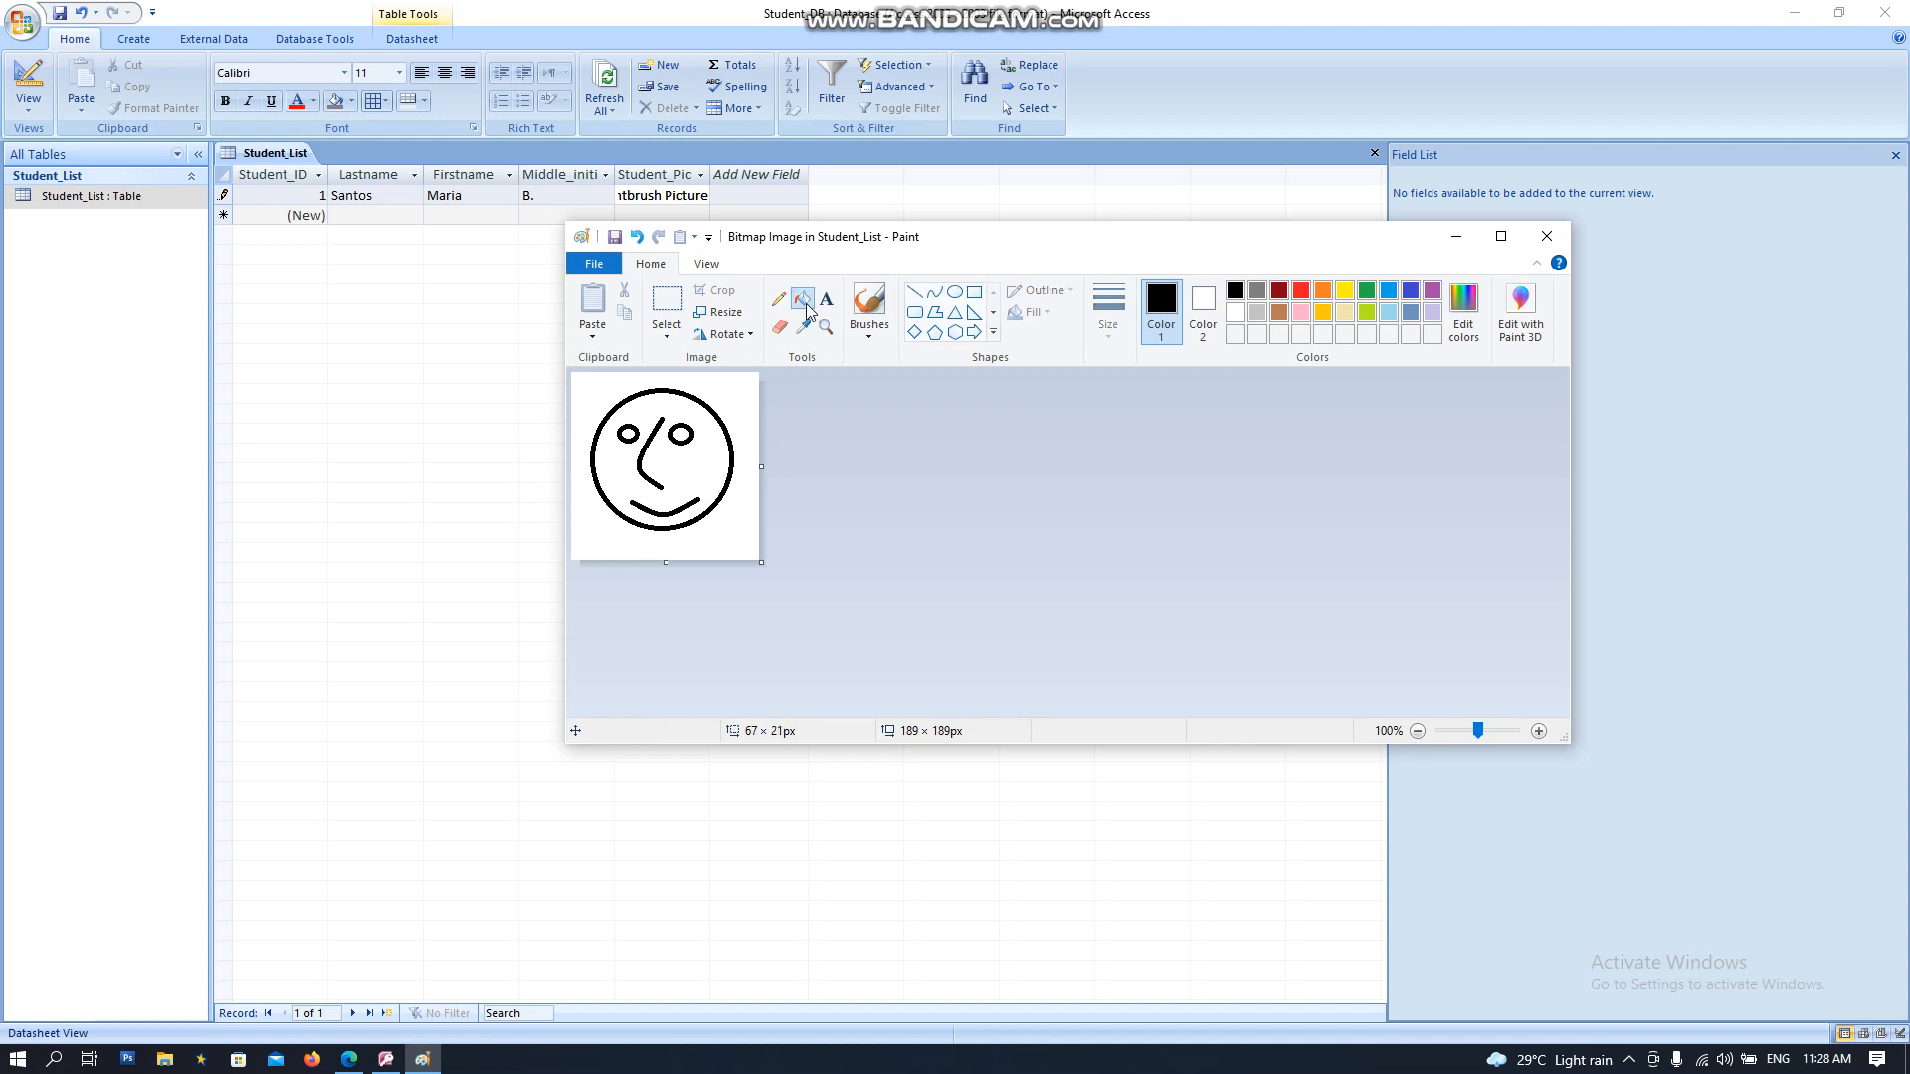
pyautogui.click(1344, 291)
pyautogui.click(701, 463)
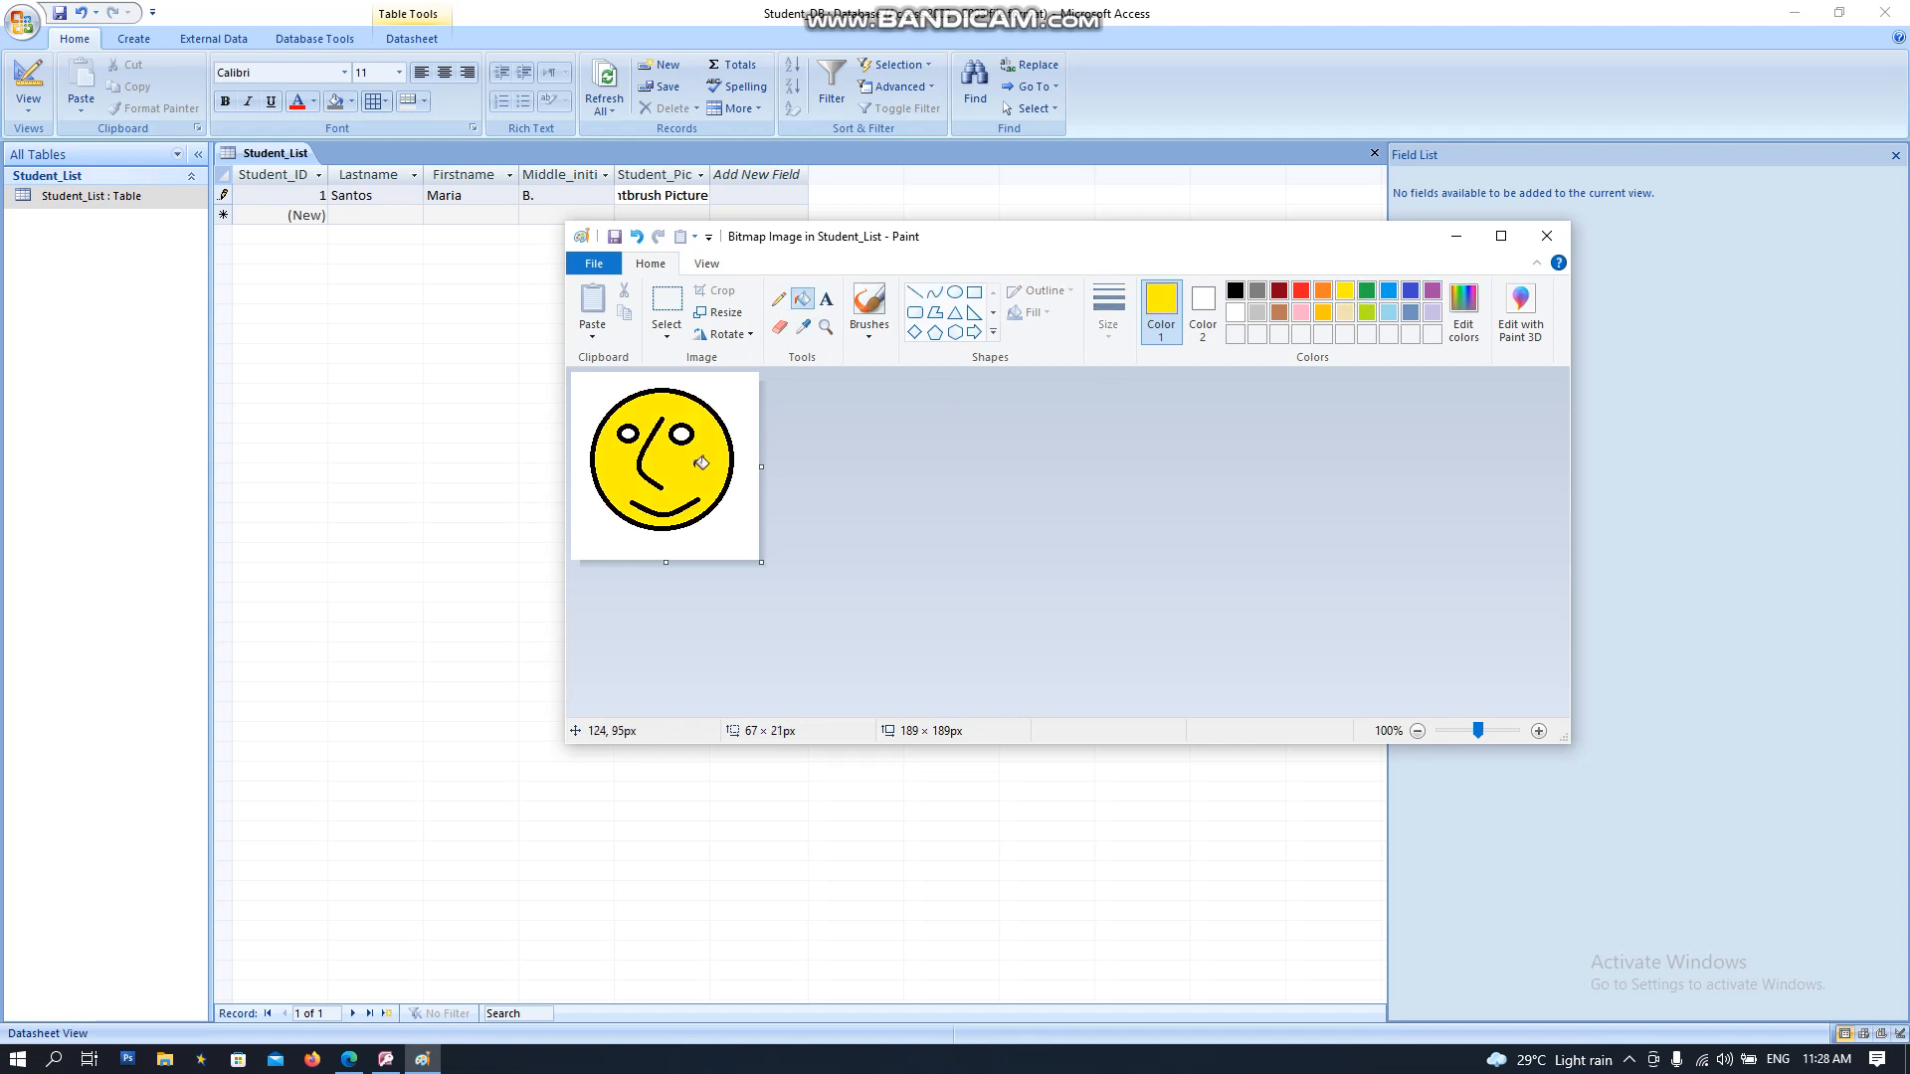
# Step: Save a copy of the drawing to the Desktop as a 24-bit BMP picture named pic3 and close Paint
pyautogui.click(594, 264)
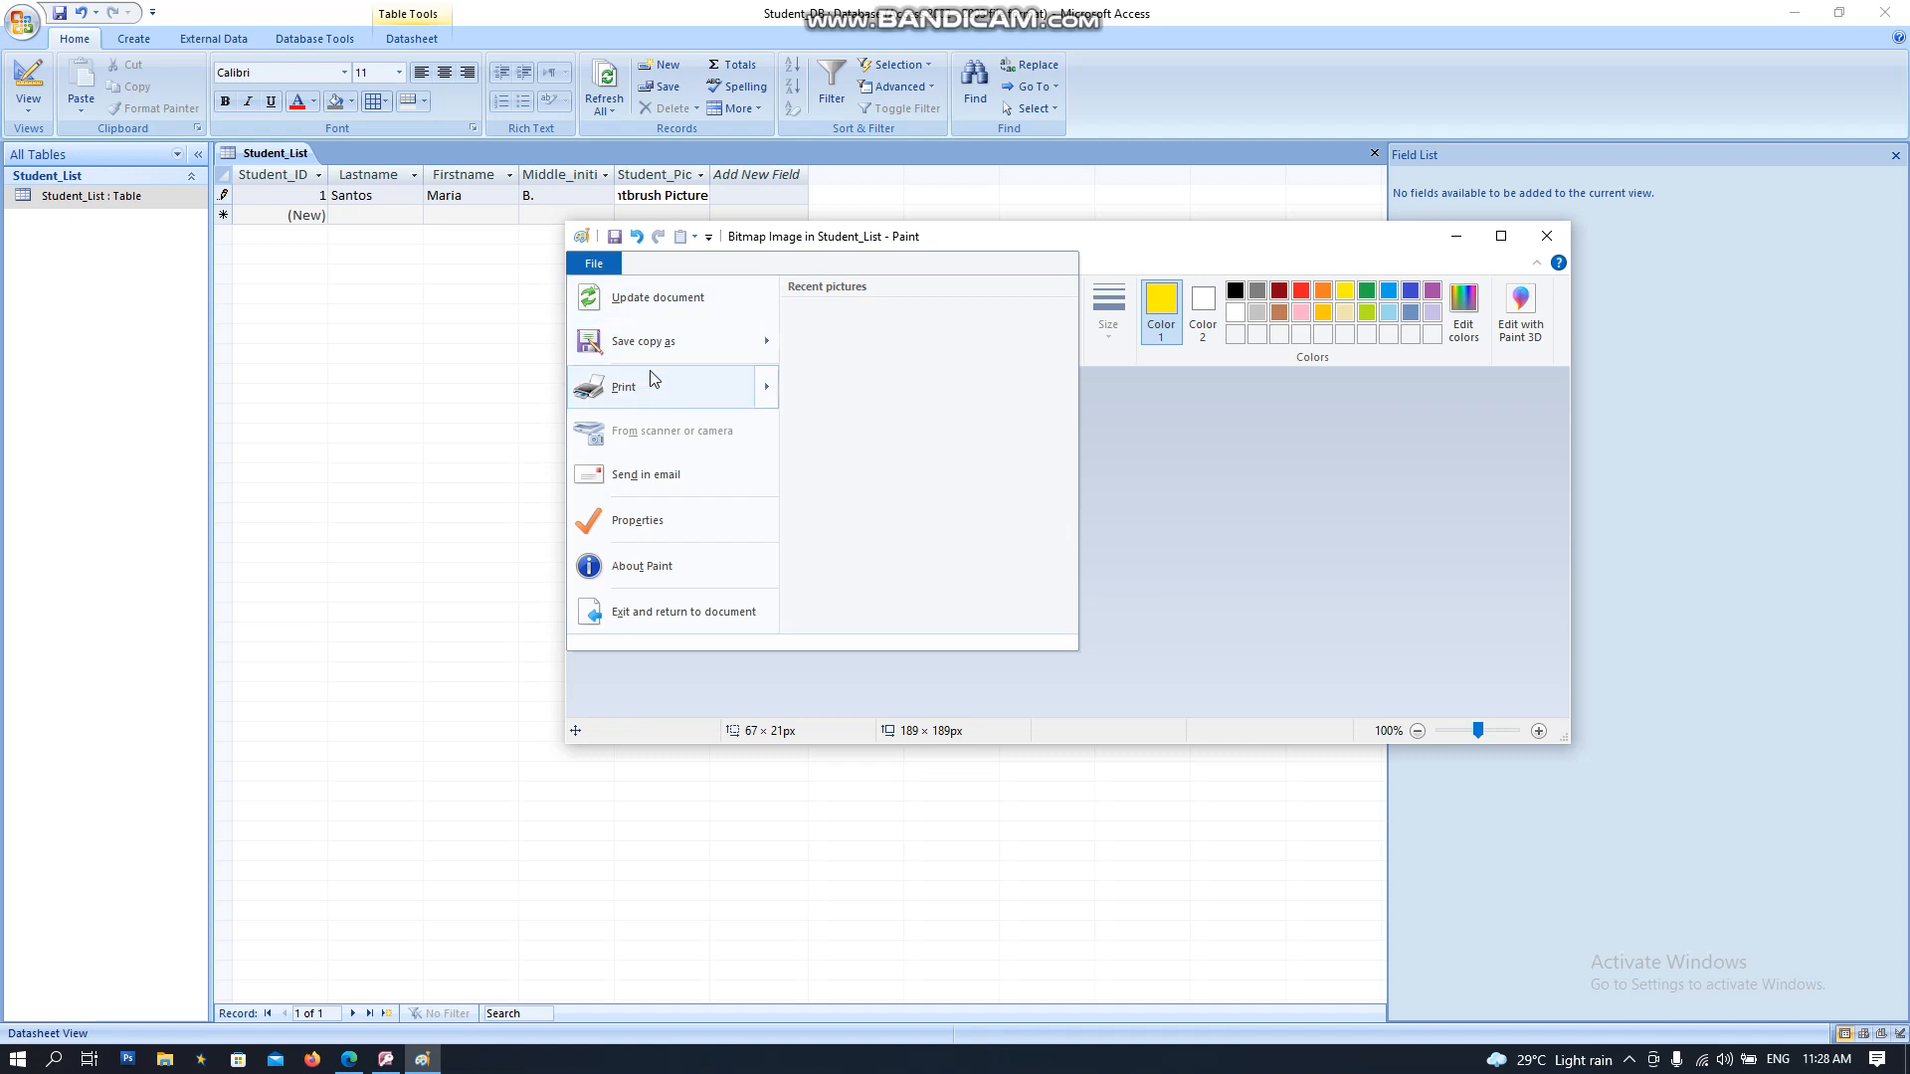
pyautogui.moveTo(771, 341)
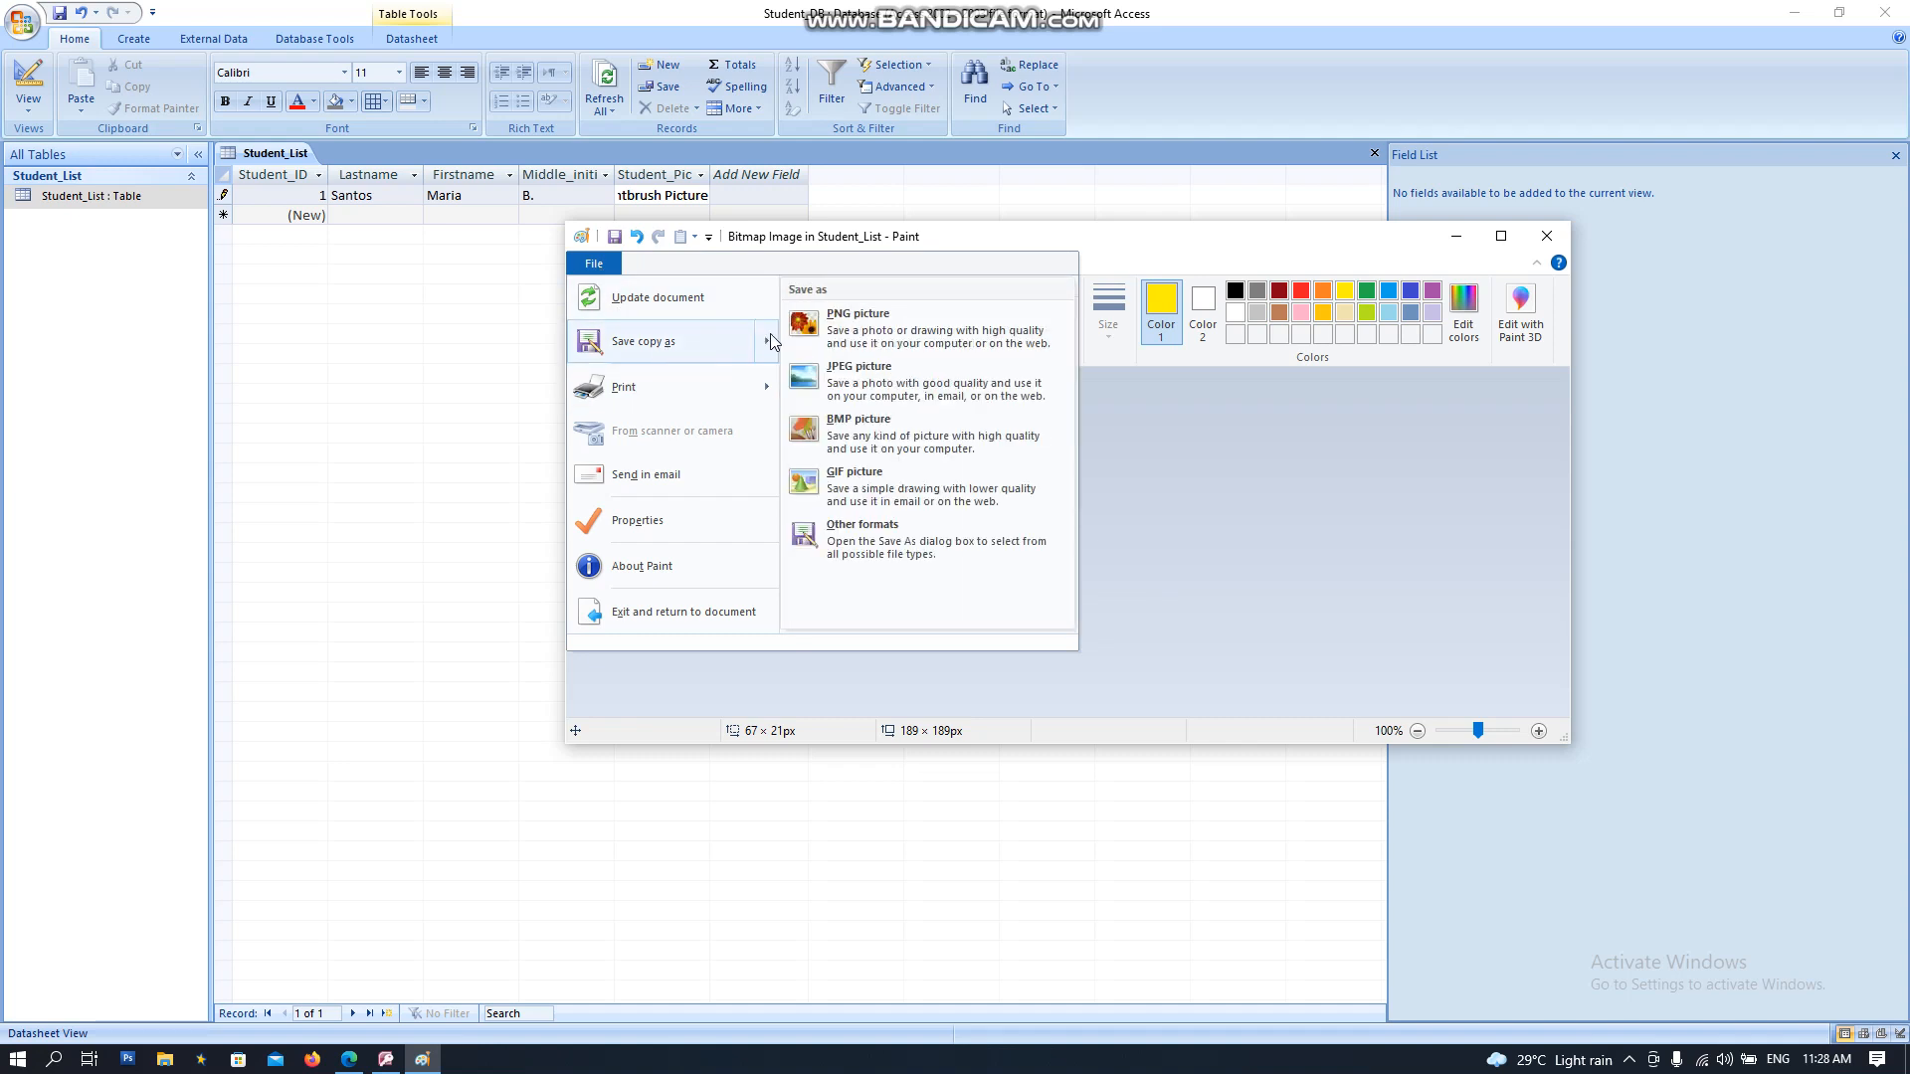
pyautogui.click(850, 441)
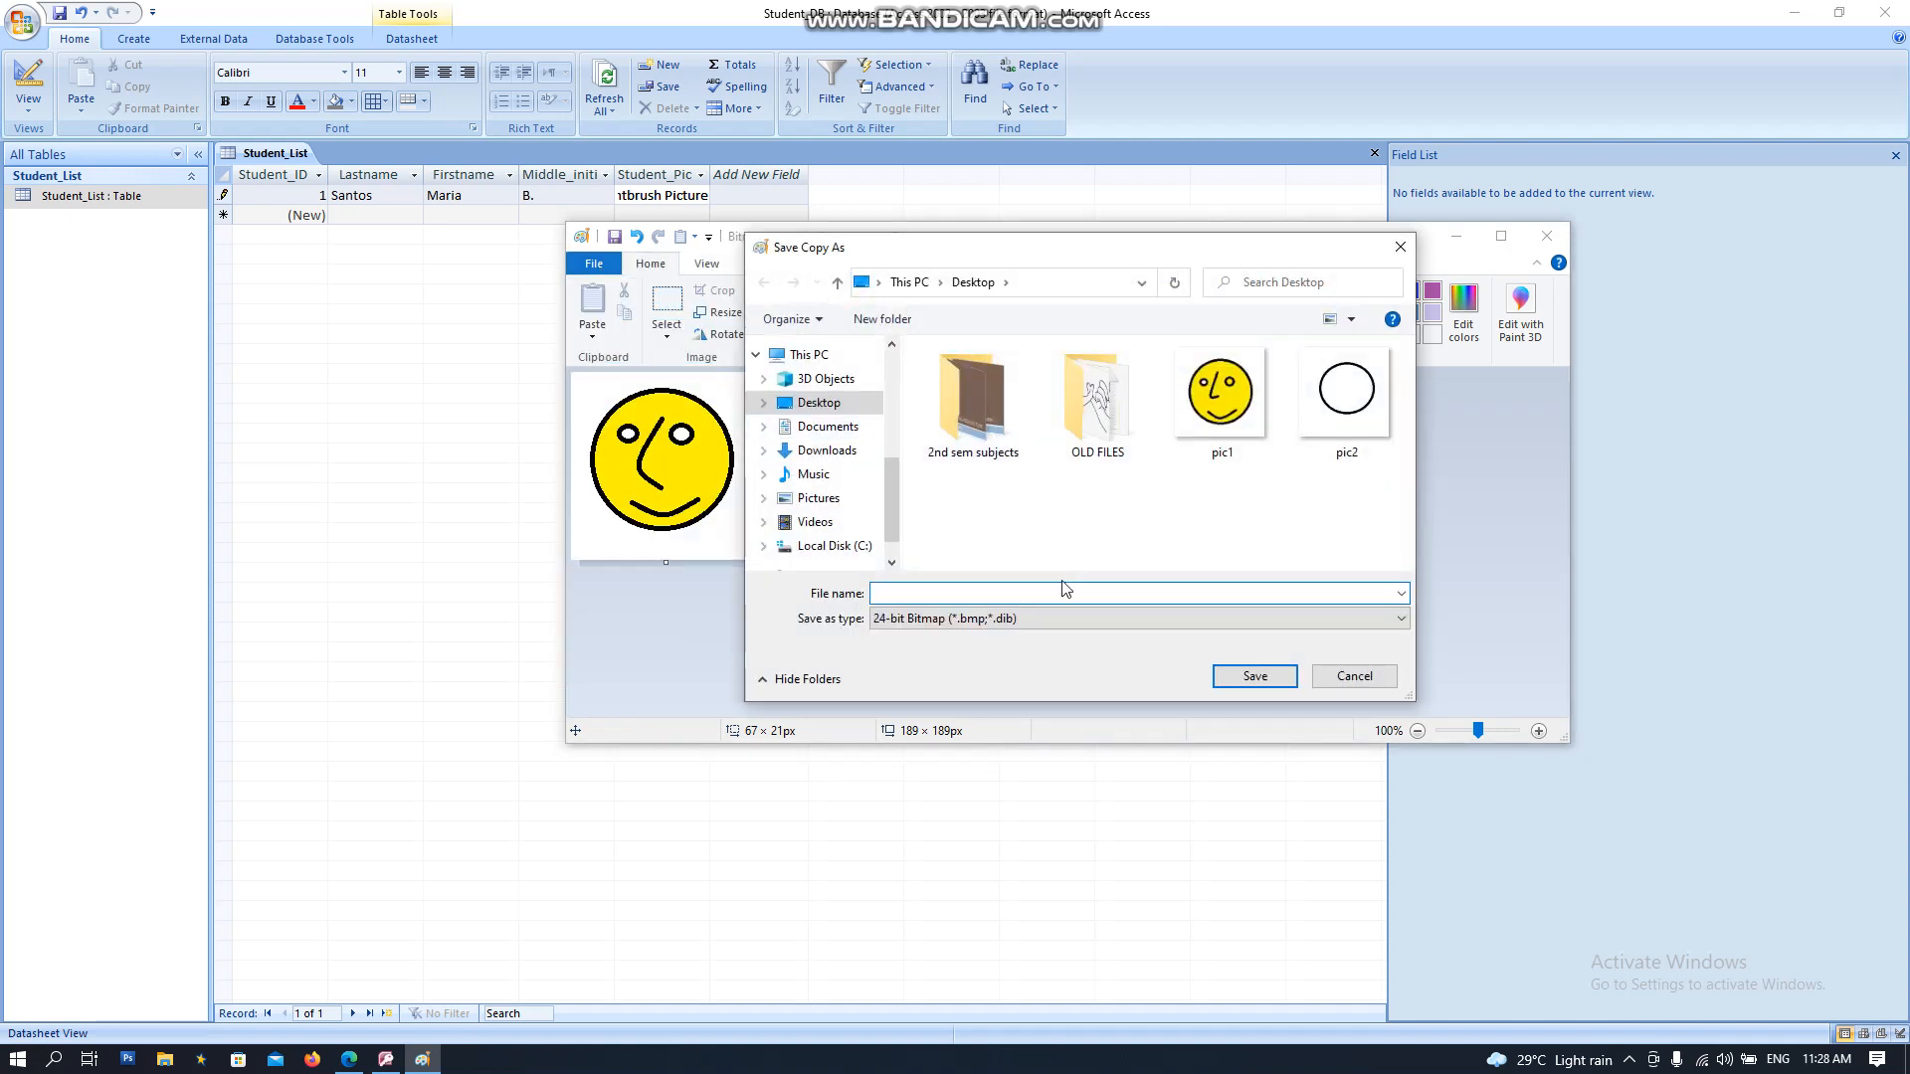
pyautogui.write('pic')
pyautogui.click(965, 584)
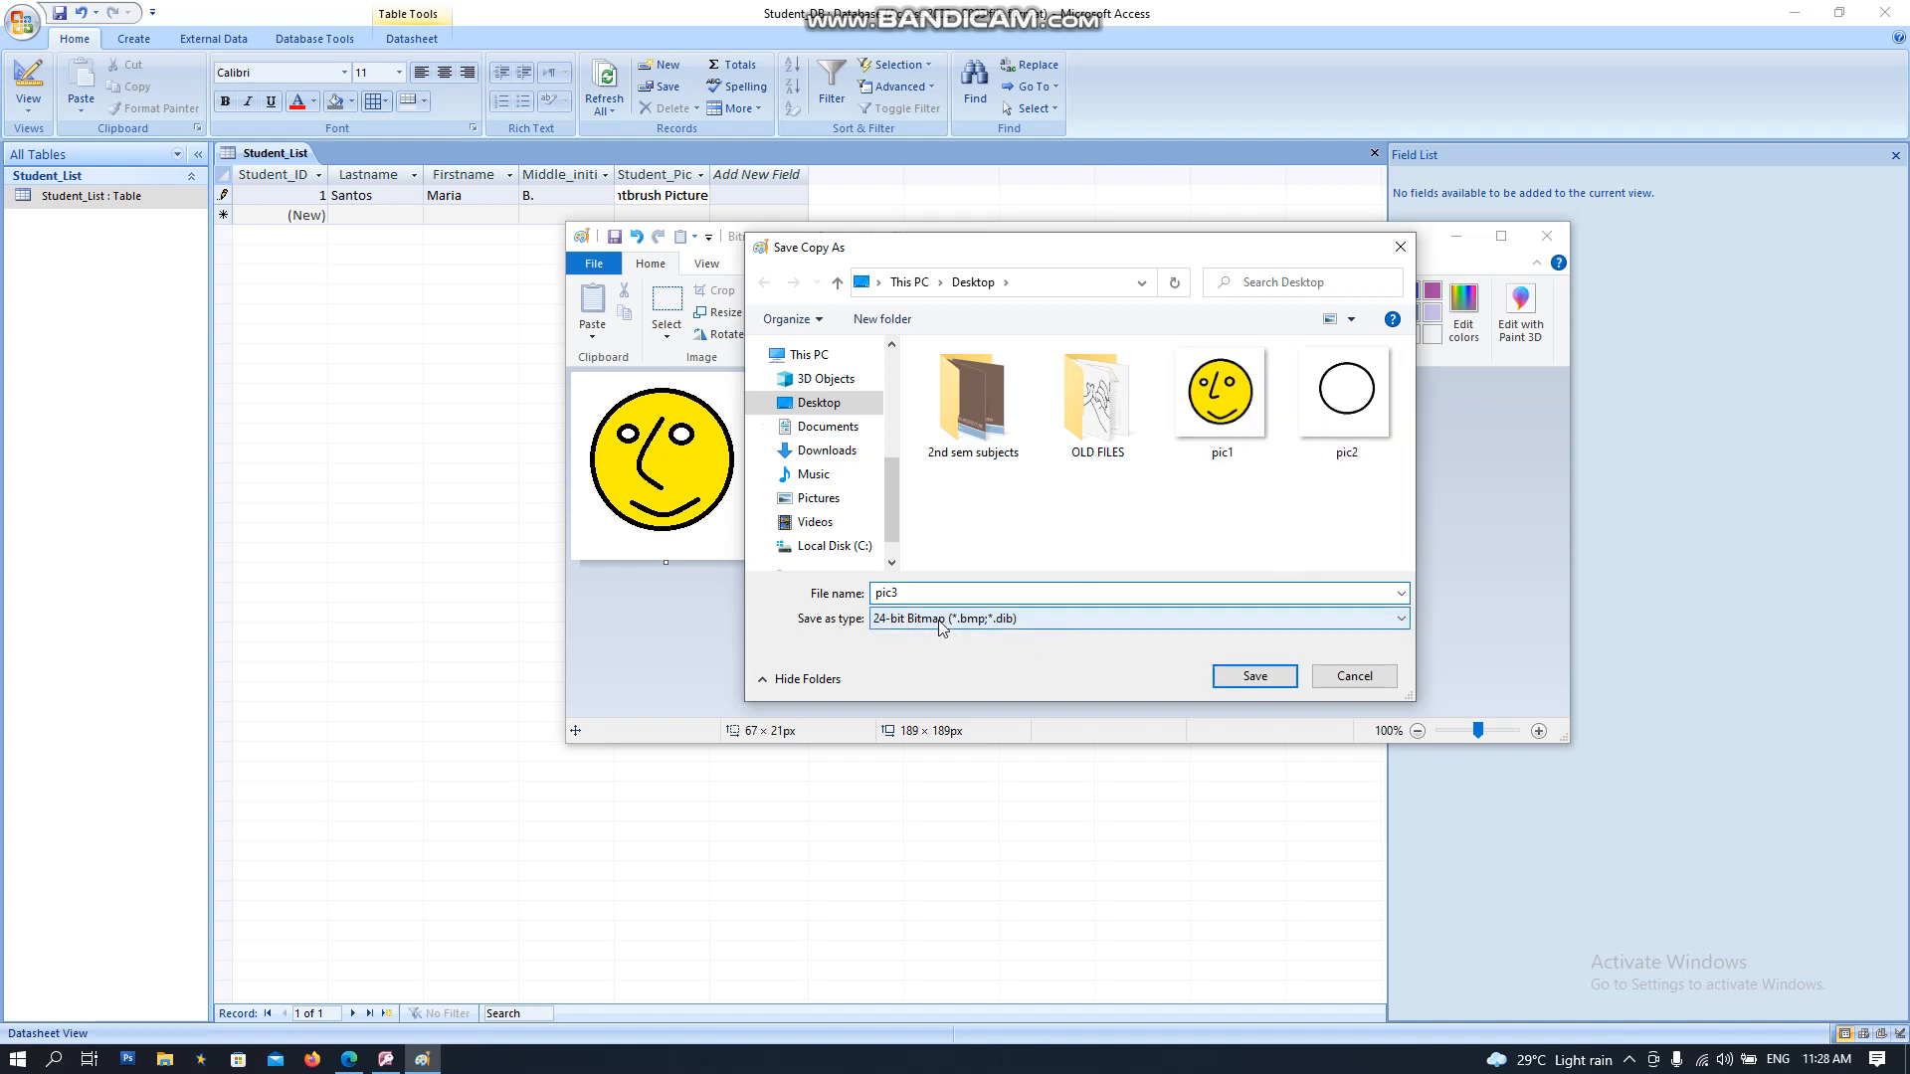
pyautogui.click(1213, 676)
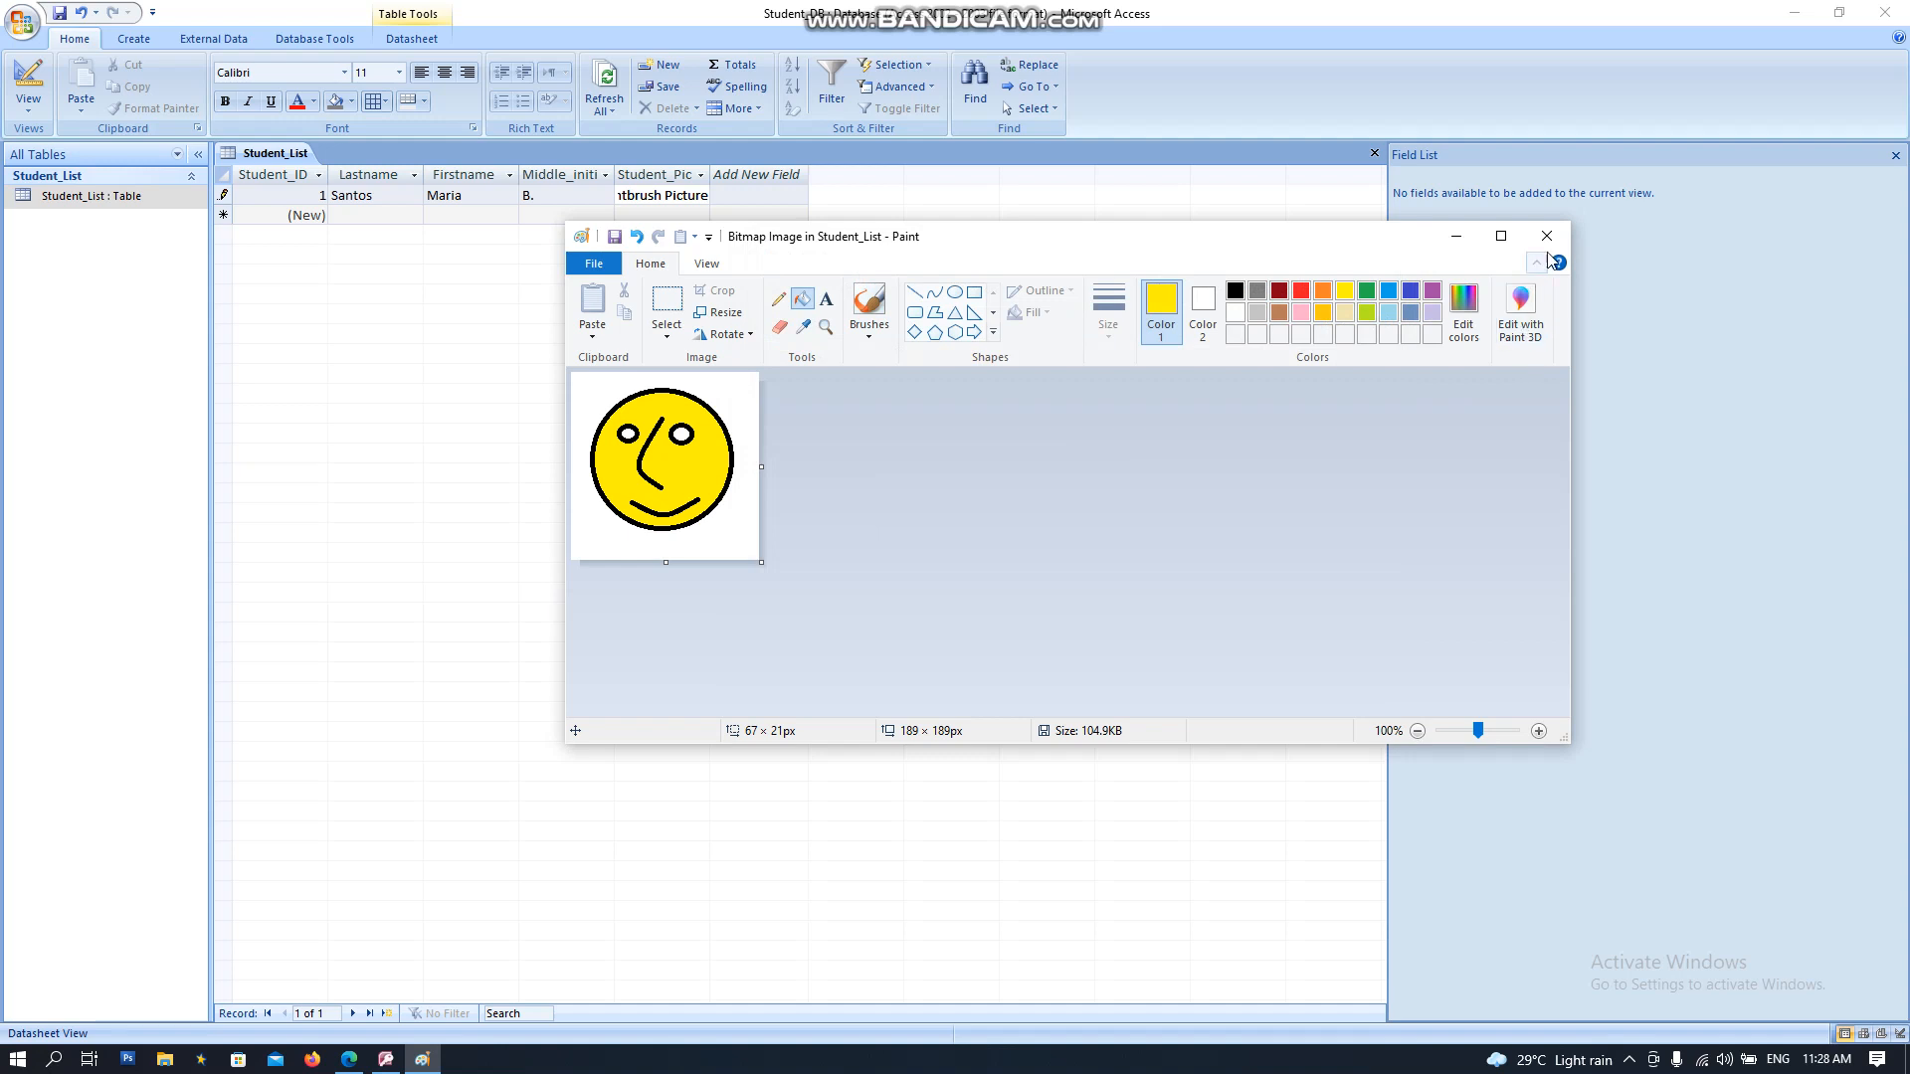
pyautogui.click(1547, 236)
# Step: Enter the second student's last name, first name and middle initial in the second record
pyautogui.click(642, 217)
pyautogui.rightClick(641, 217)
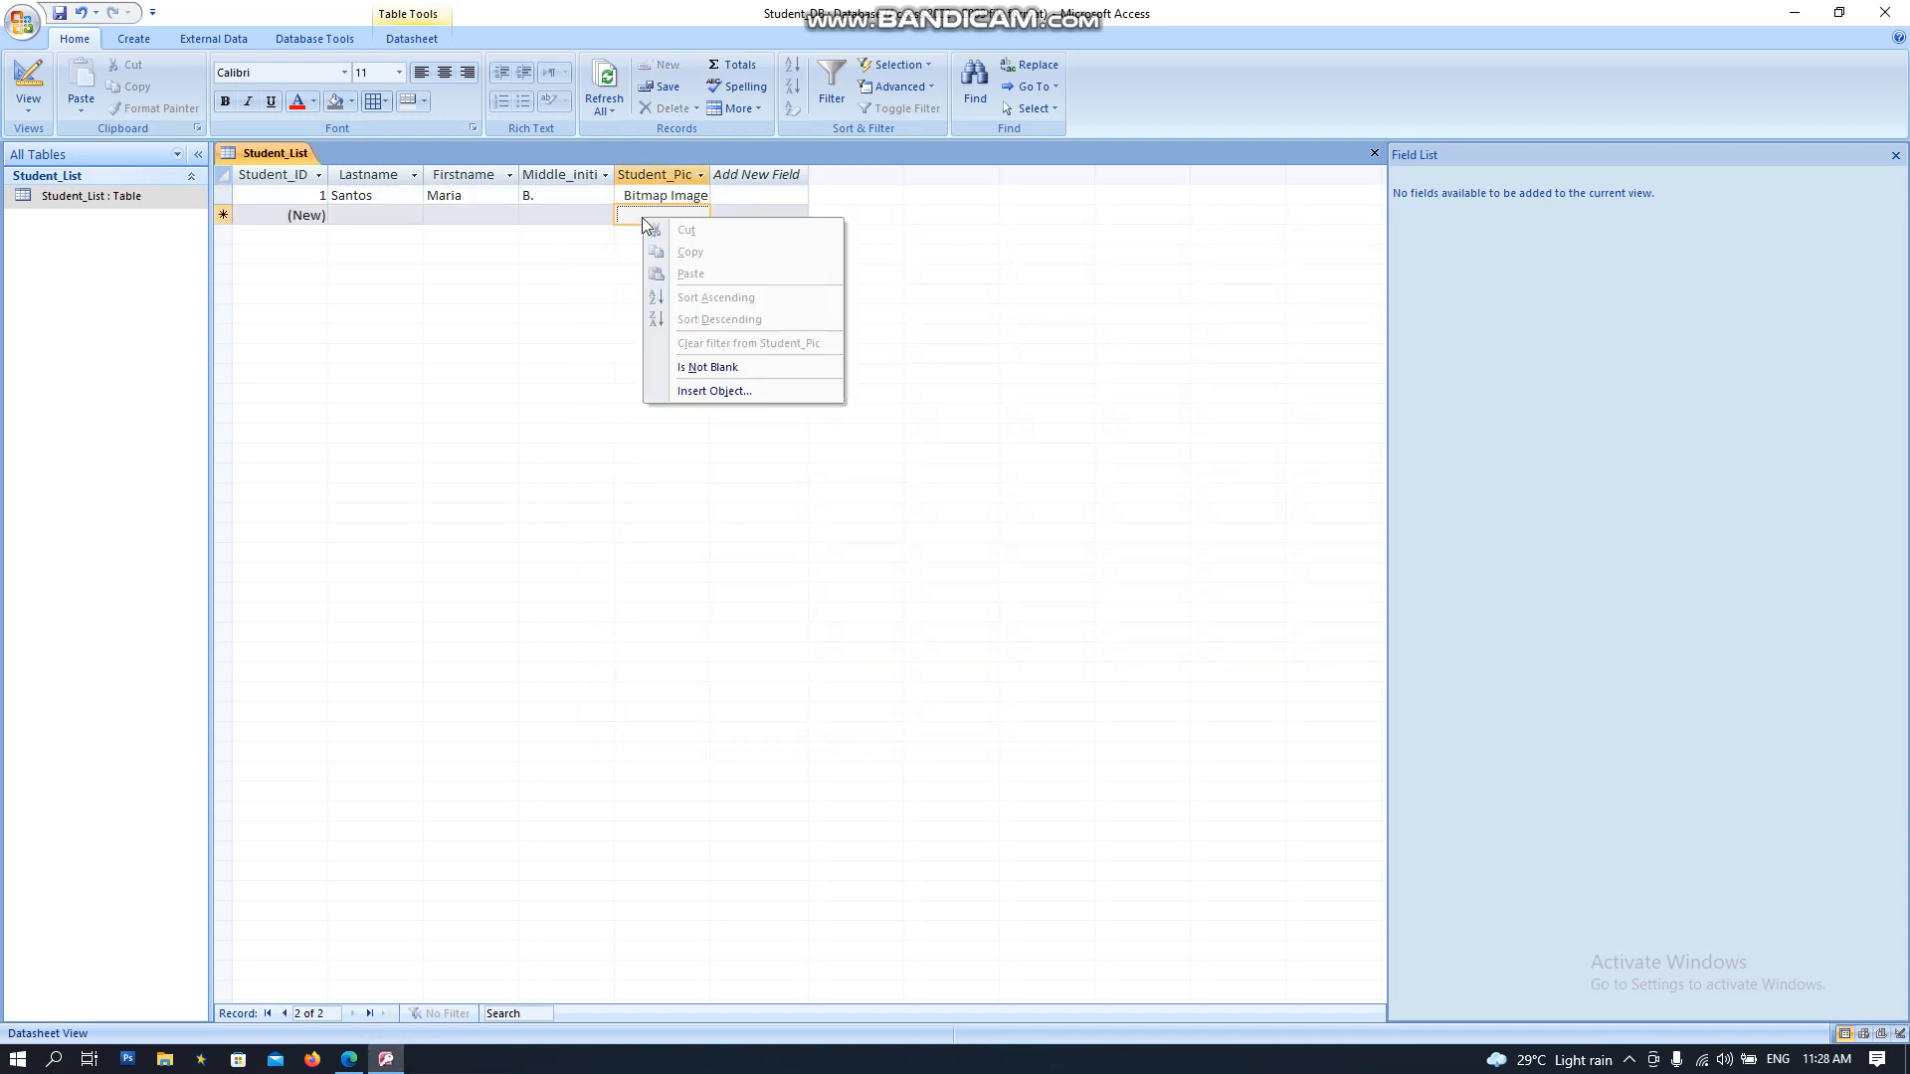
pyautogui.click(380, 217)
pyautogui.click(377, 212)
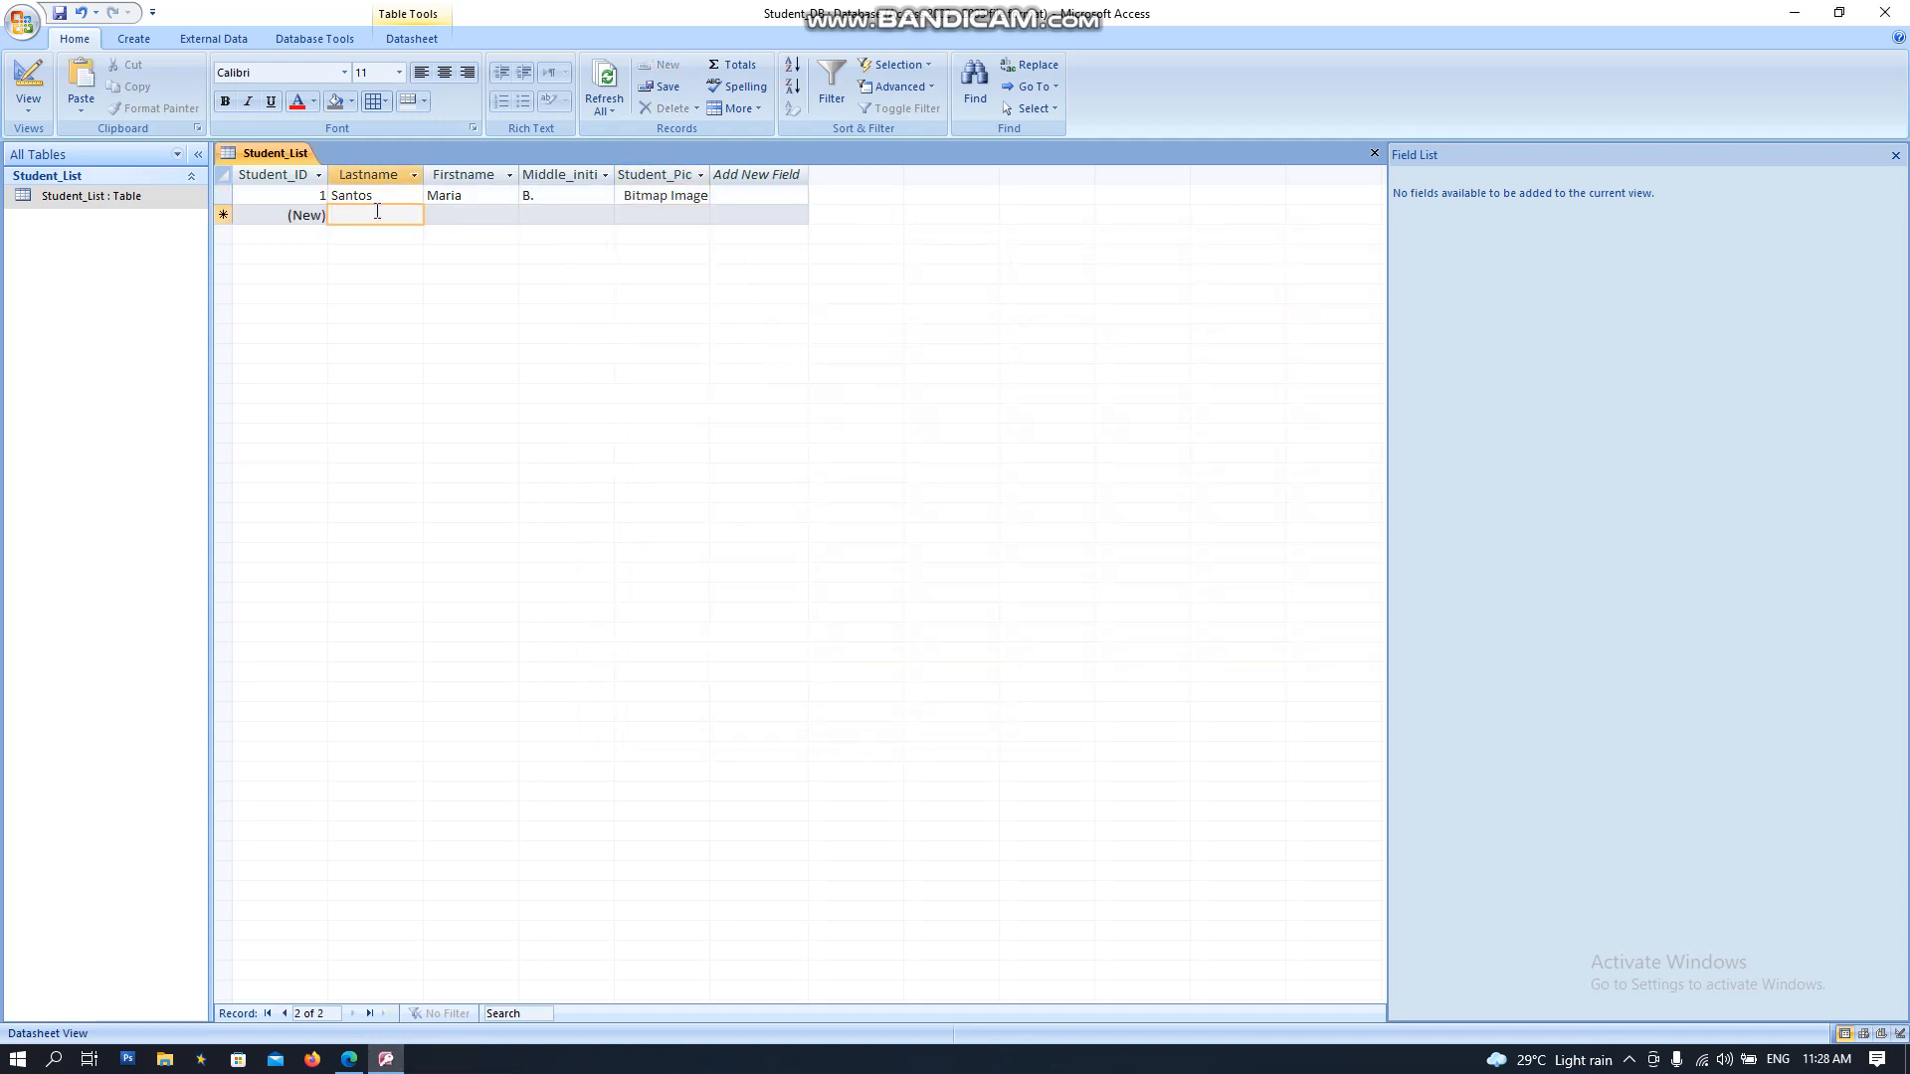
pyautogui.write('Fran')
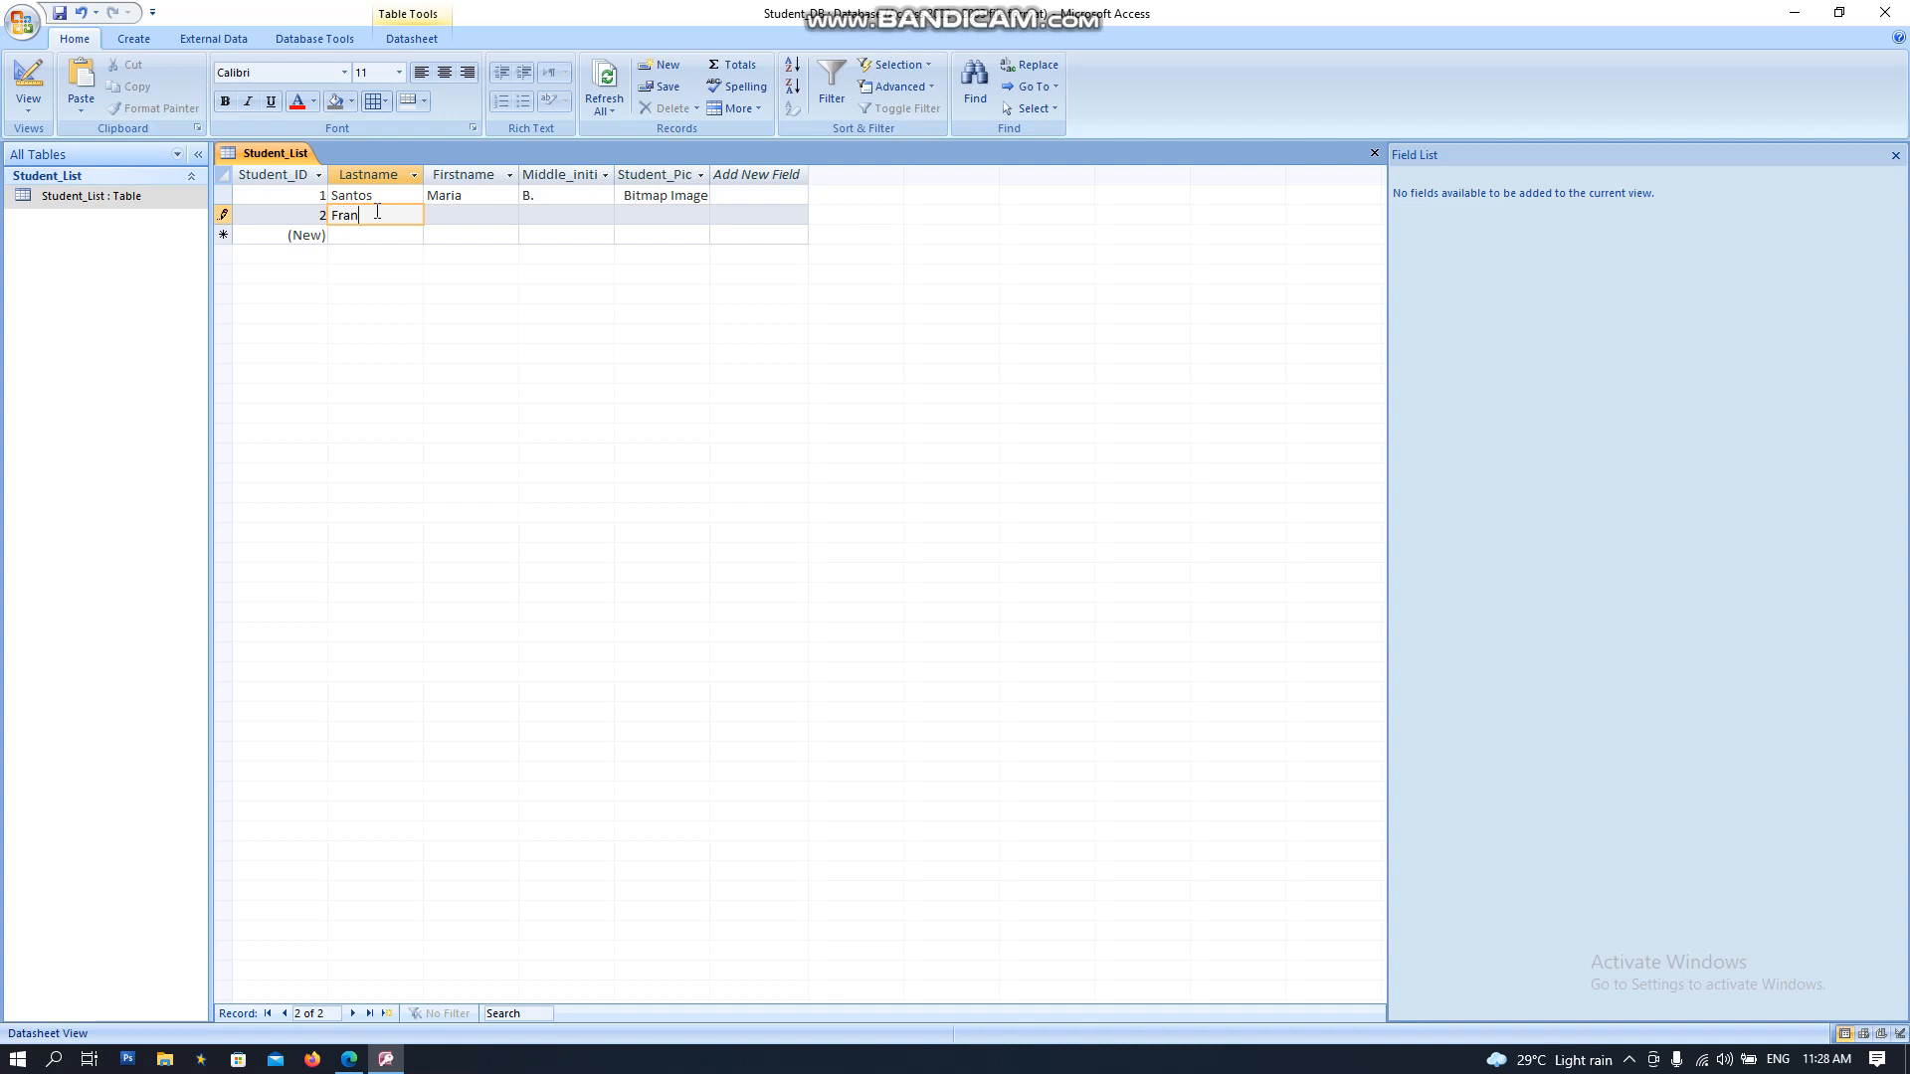
pyautogui.write('cisco')
pyautogui.click(455, 219)
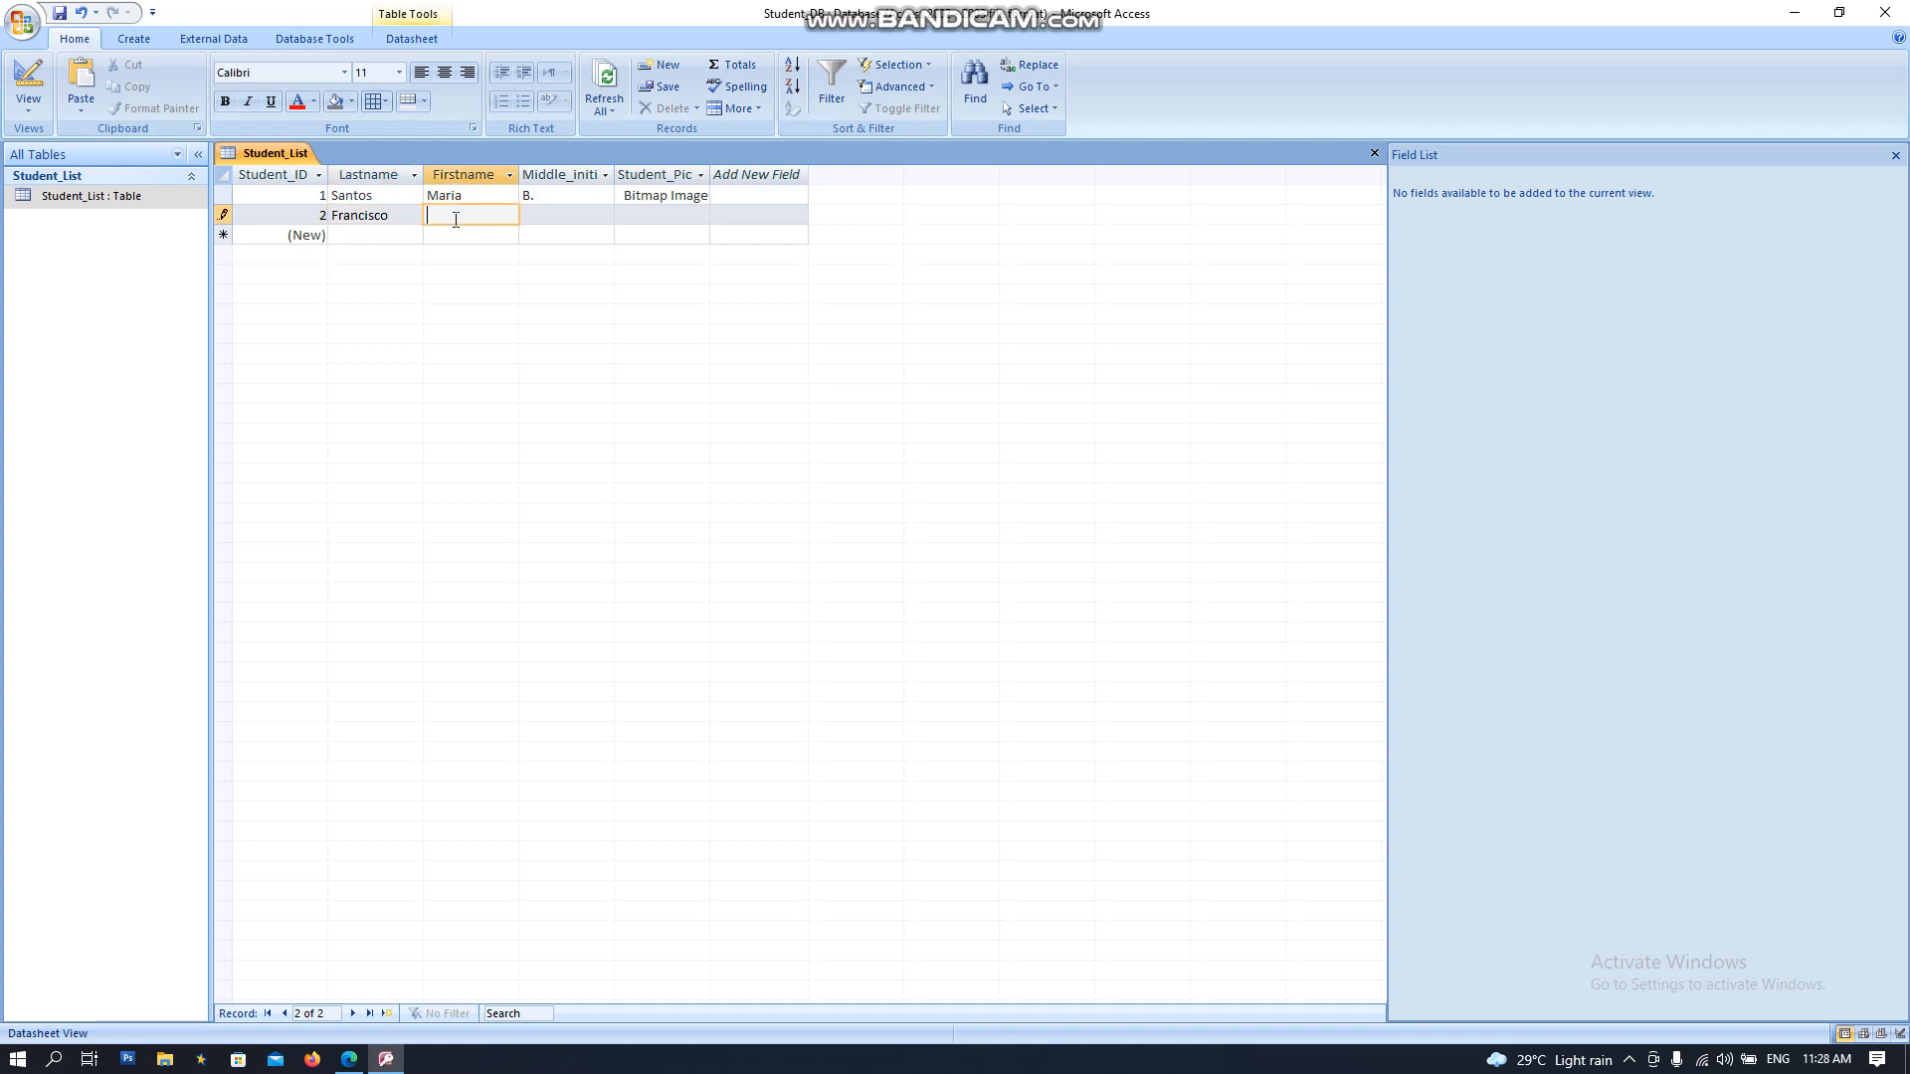
pyautogui.write('John')
pyautogui.click(542, 212)
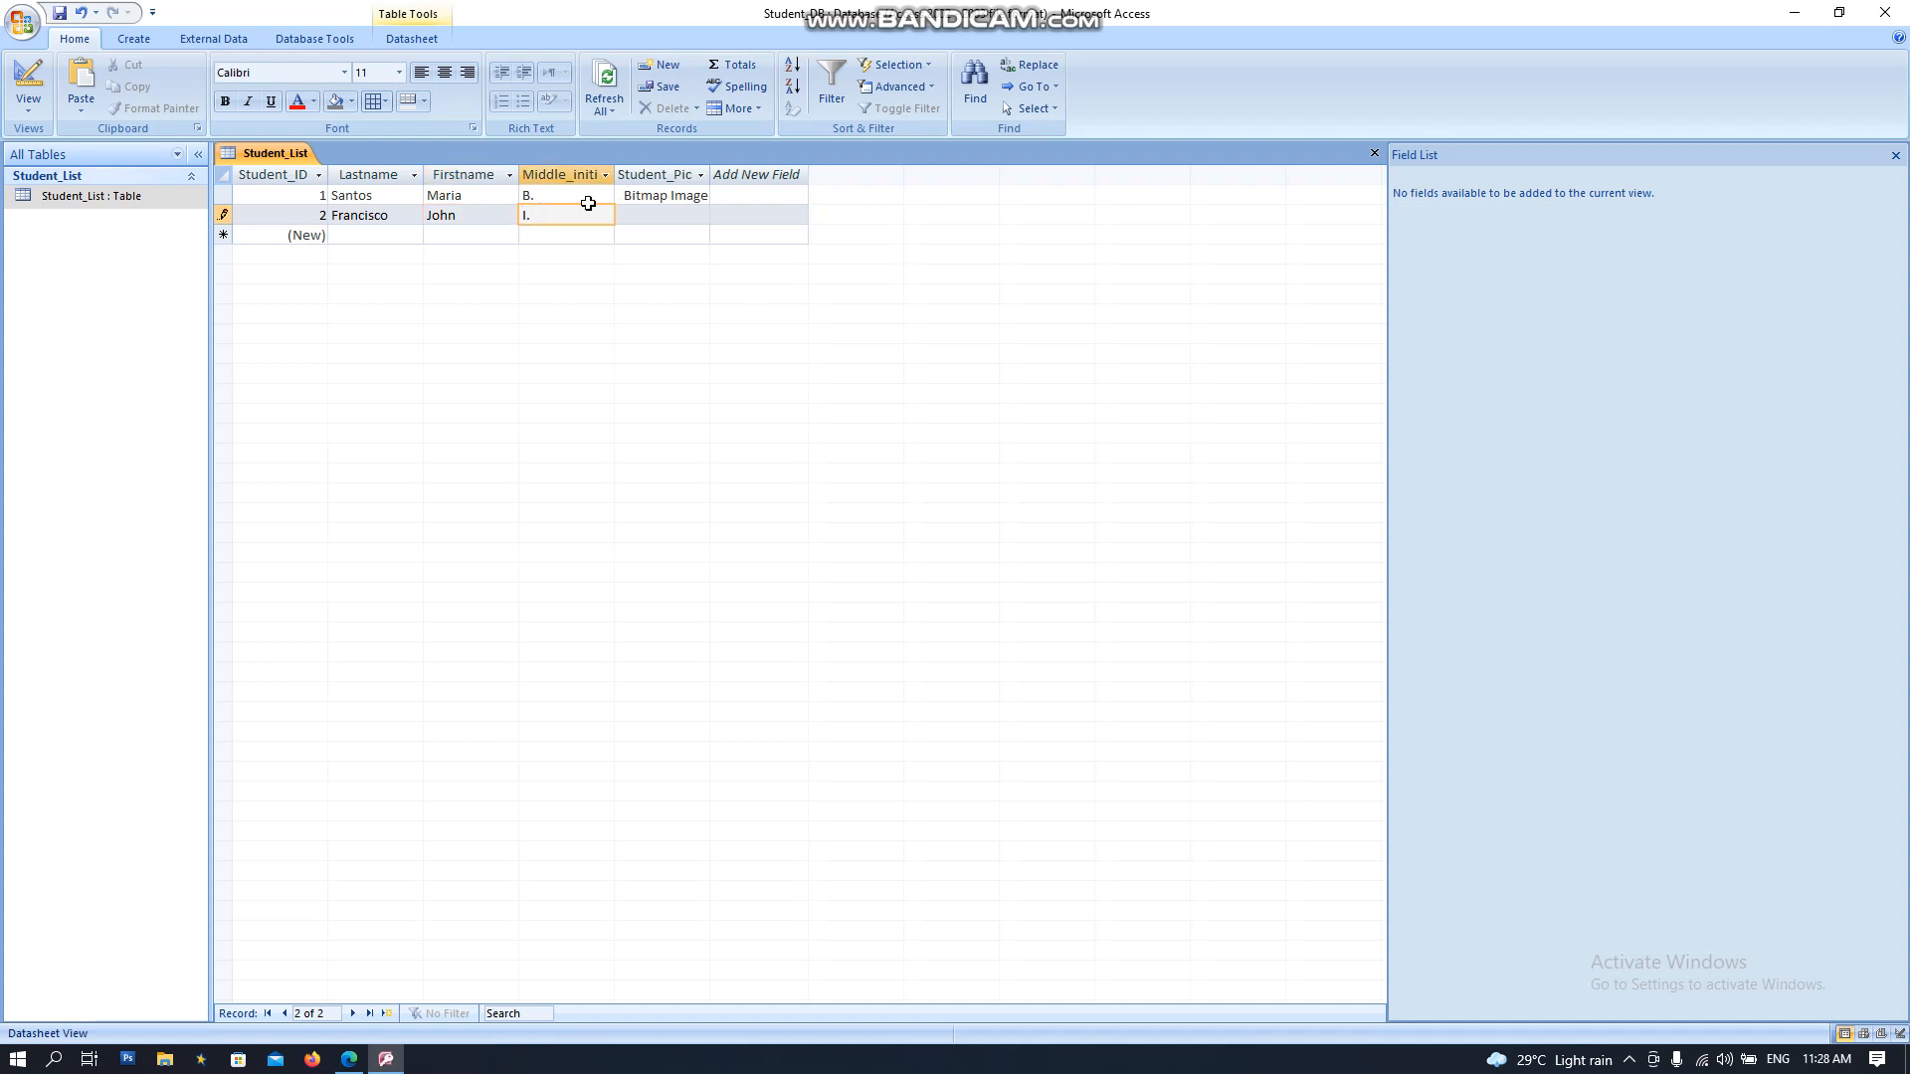
# Step: Start inserting an object created from a file in the second record's Student_Pic field
pyautogui.rightClick(657, 211)
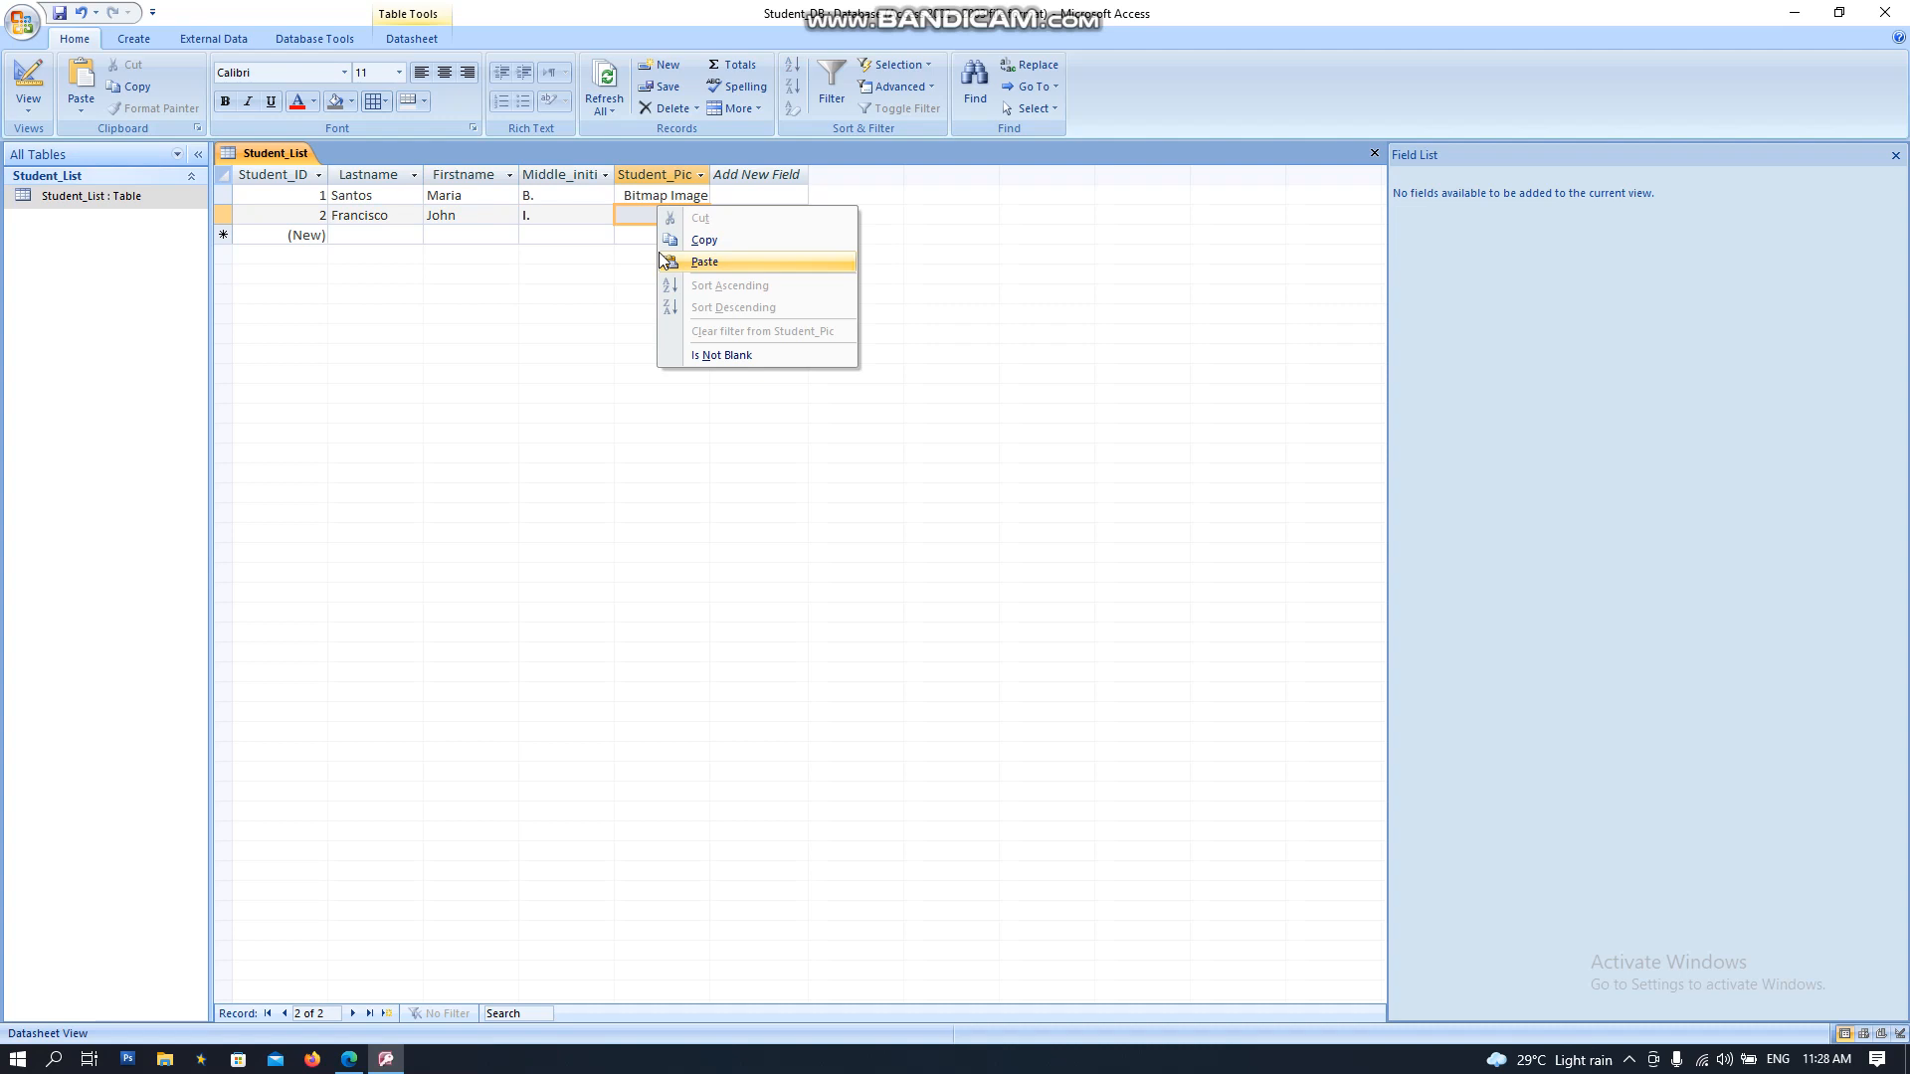
pyautogui.click(631, 219)
pyautogui.rightClick(630, 219)
pyautogui.click(631, 219)
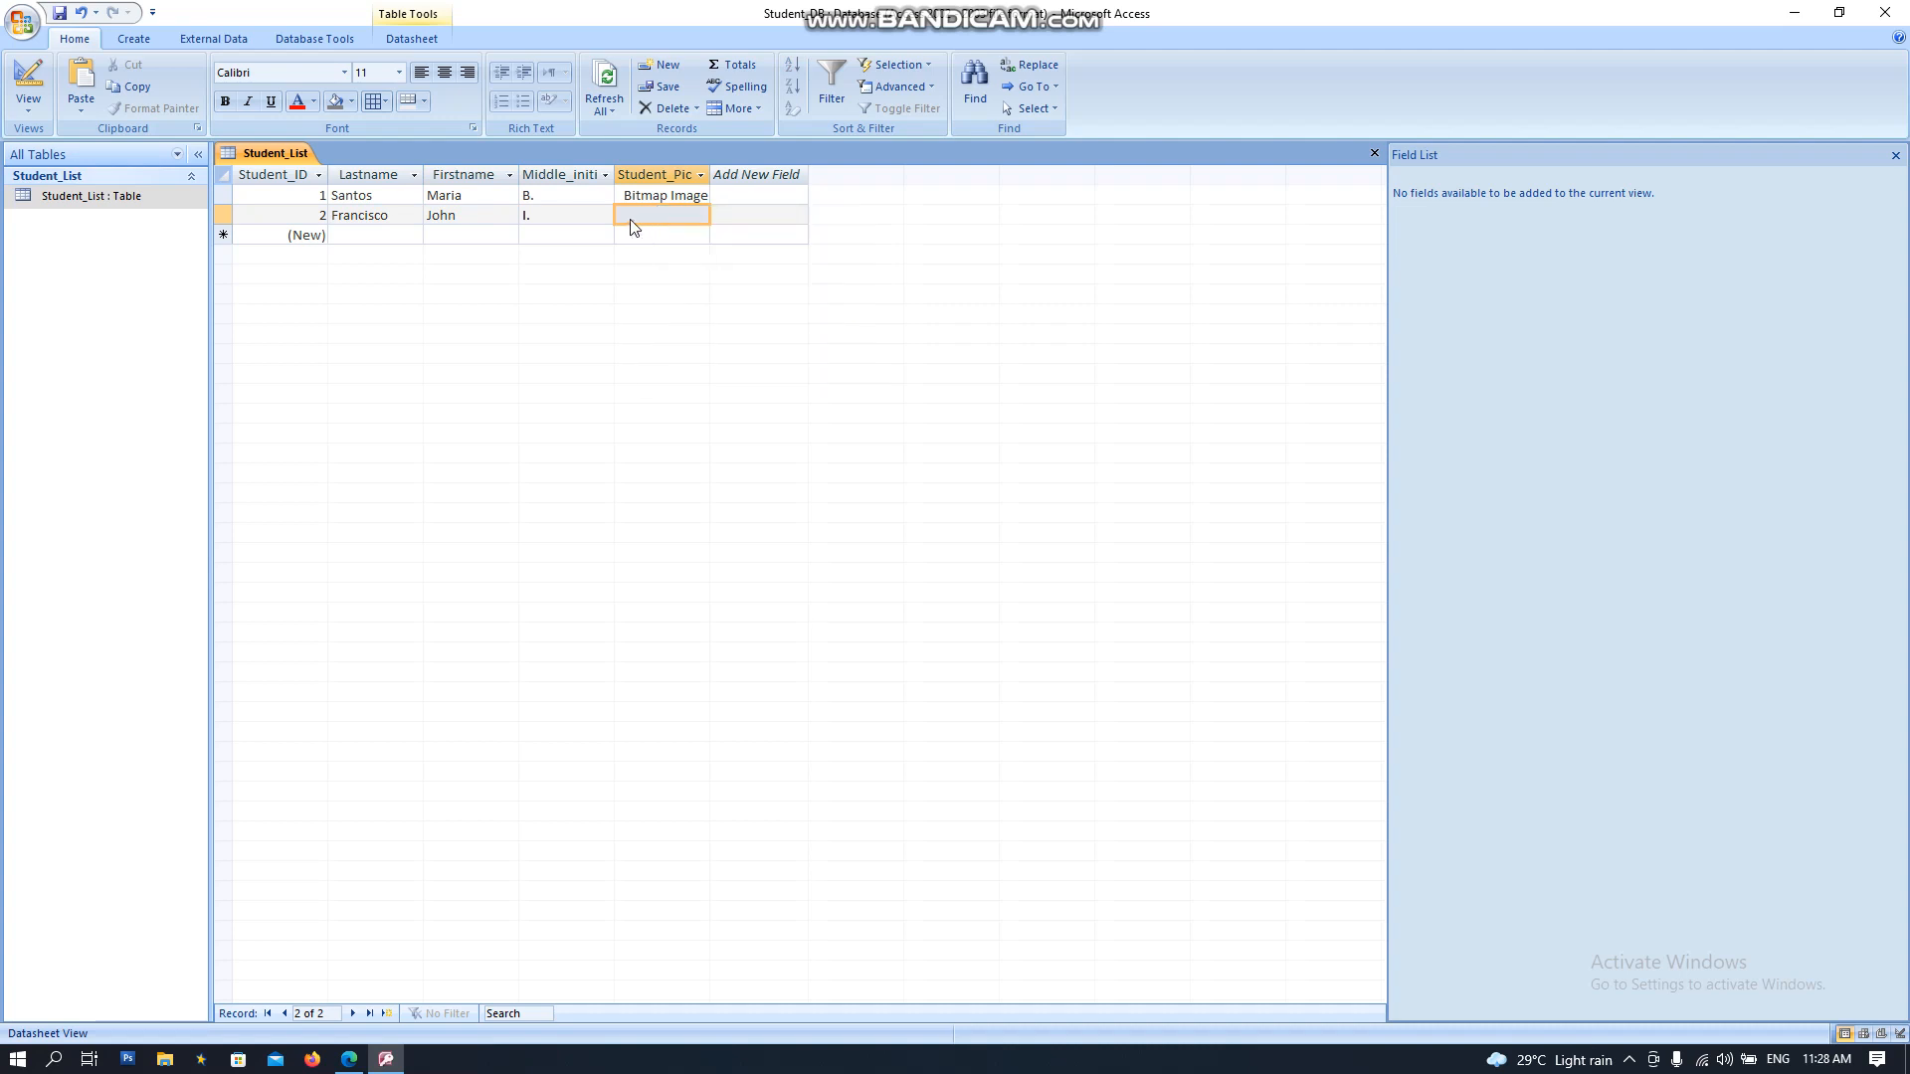
pyautogui.click(649, 196)
pyautogui.rightClick(653, 217)
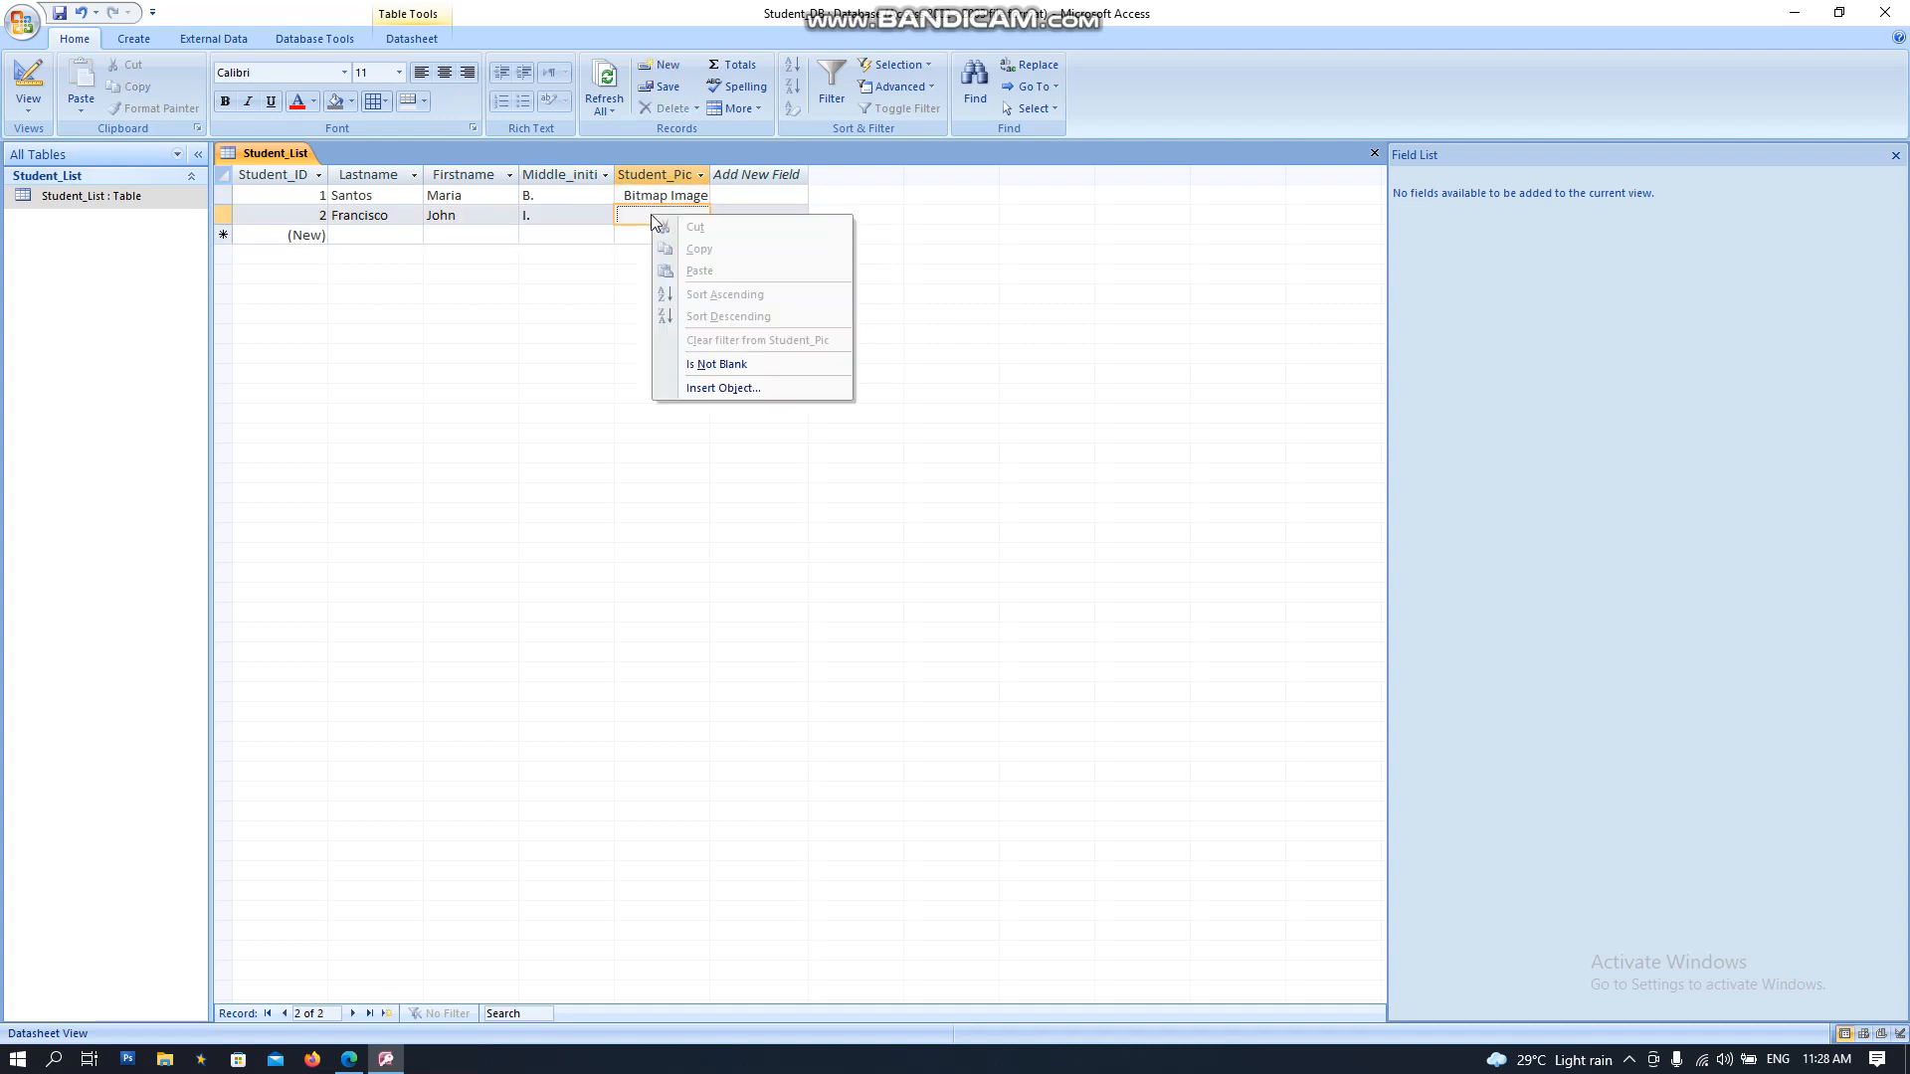
pyautogui.click(711, 388)
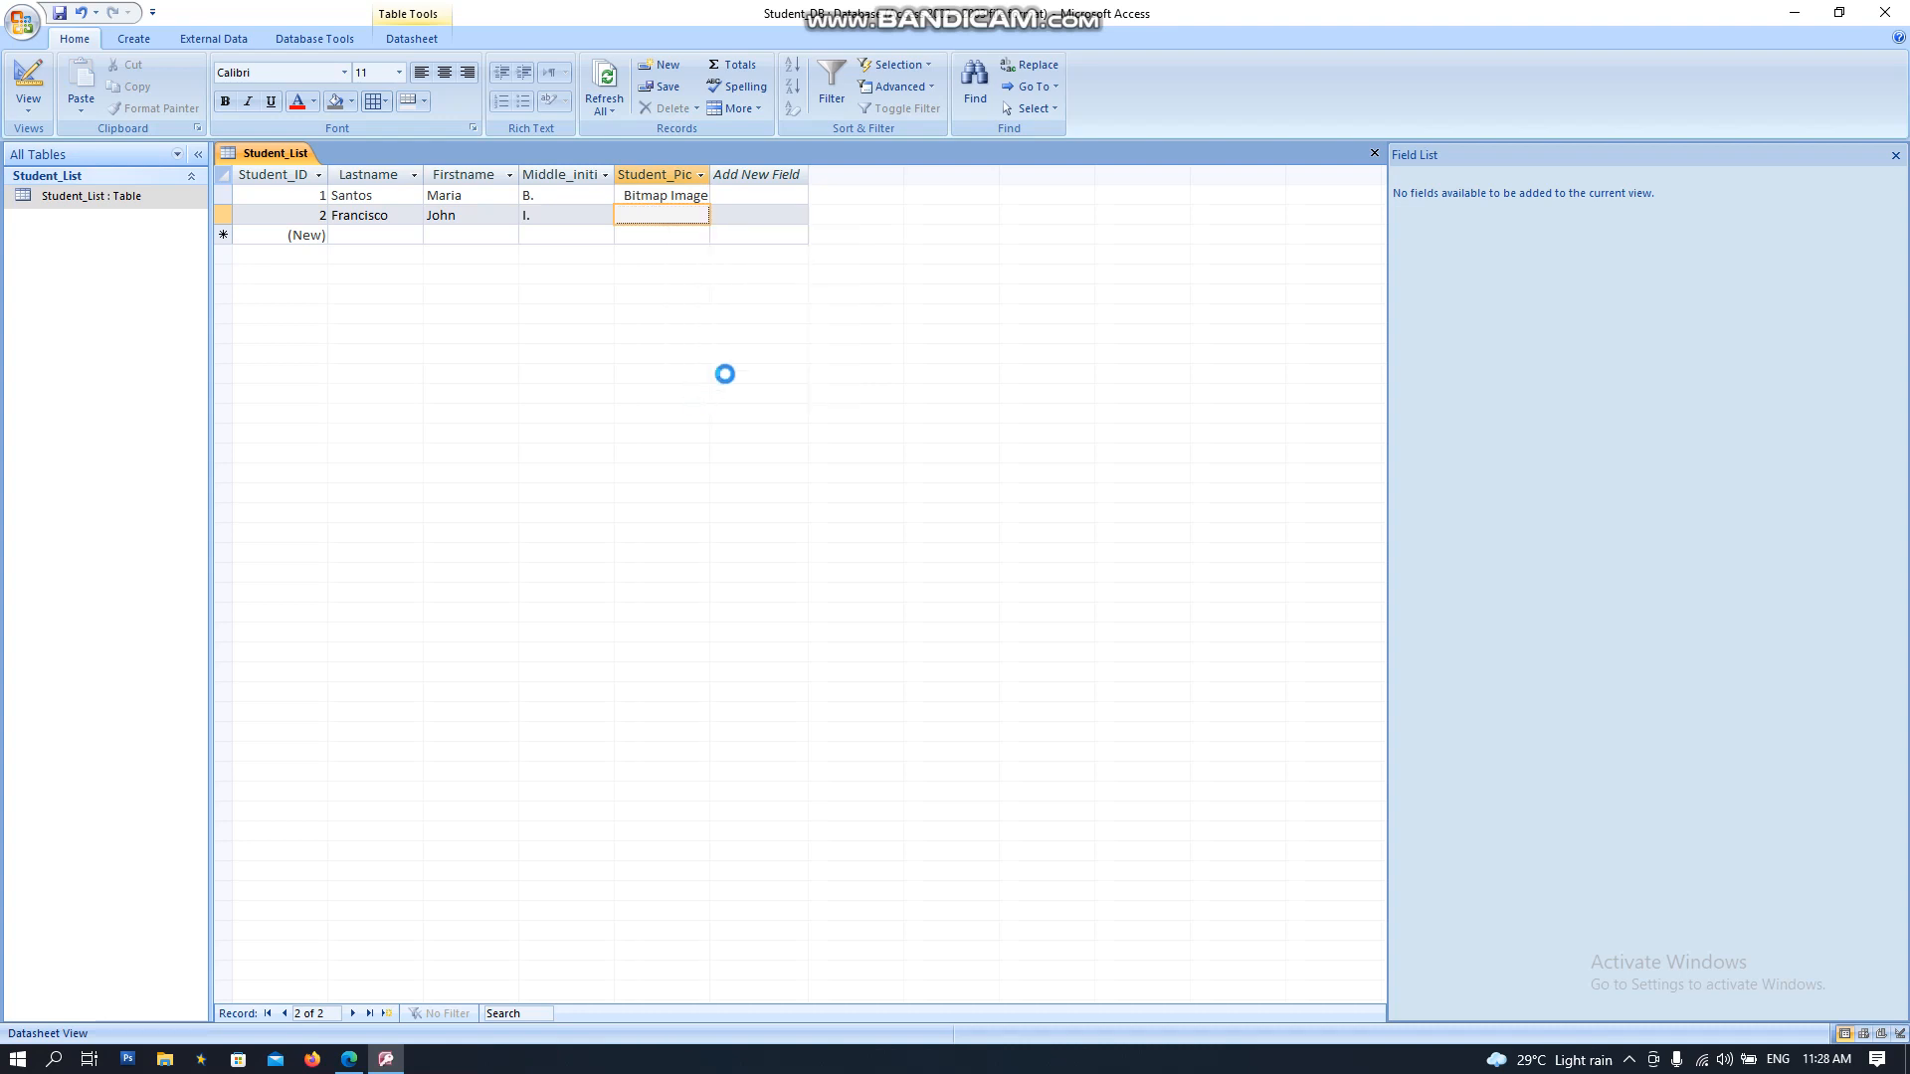
pyautogui.click(806, 343)
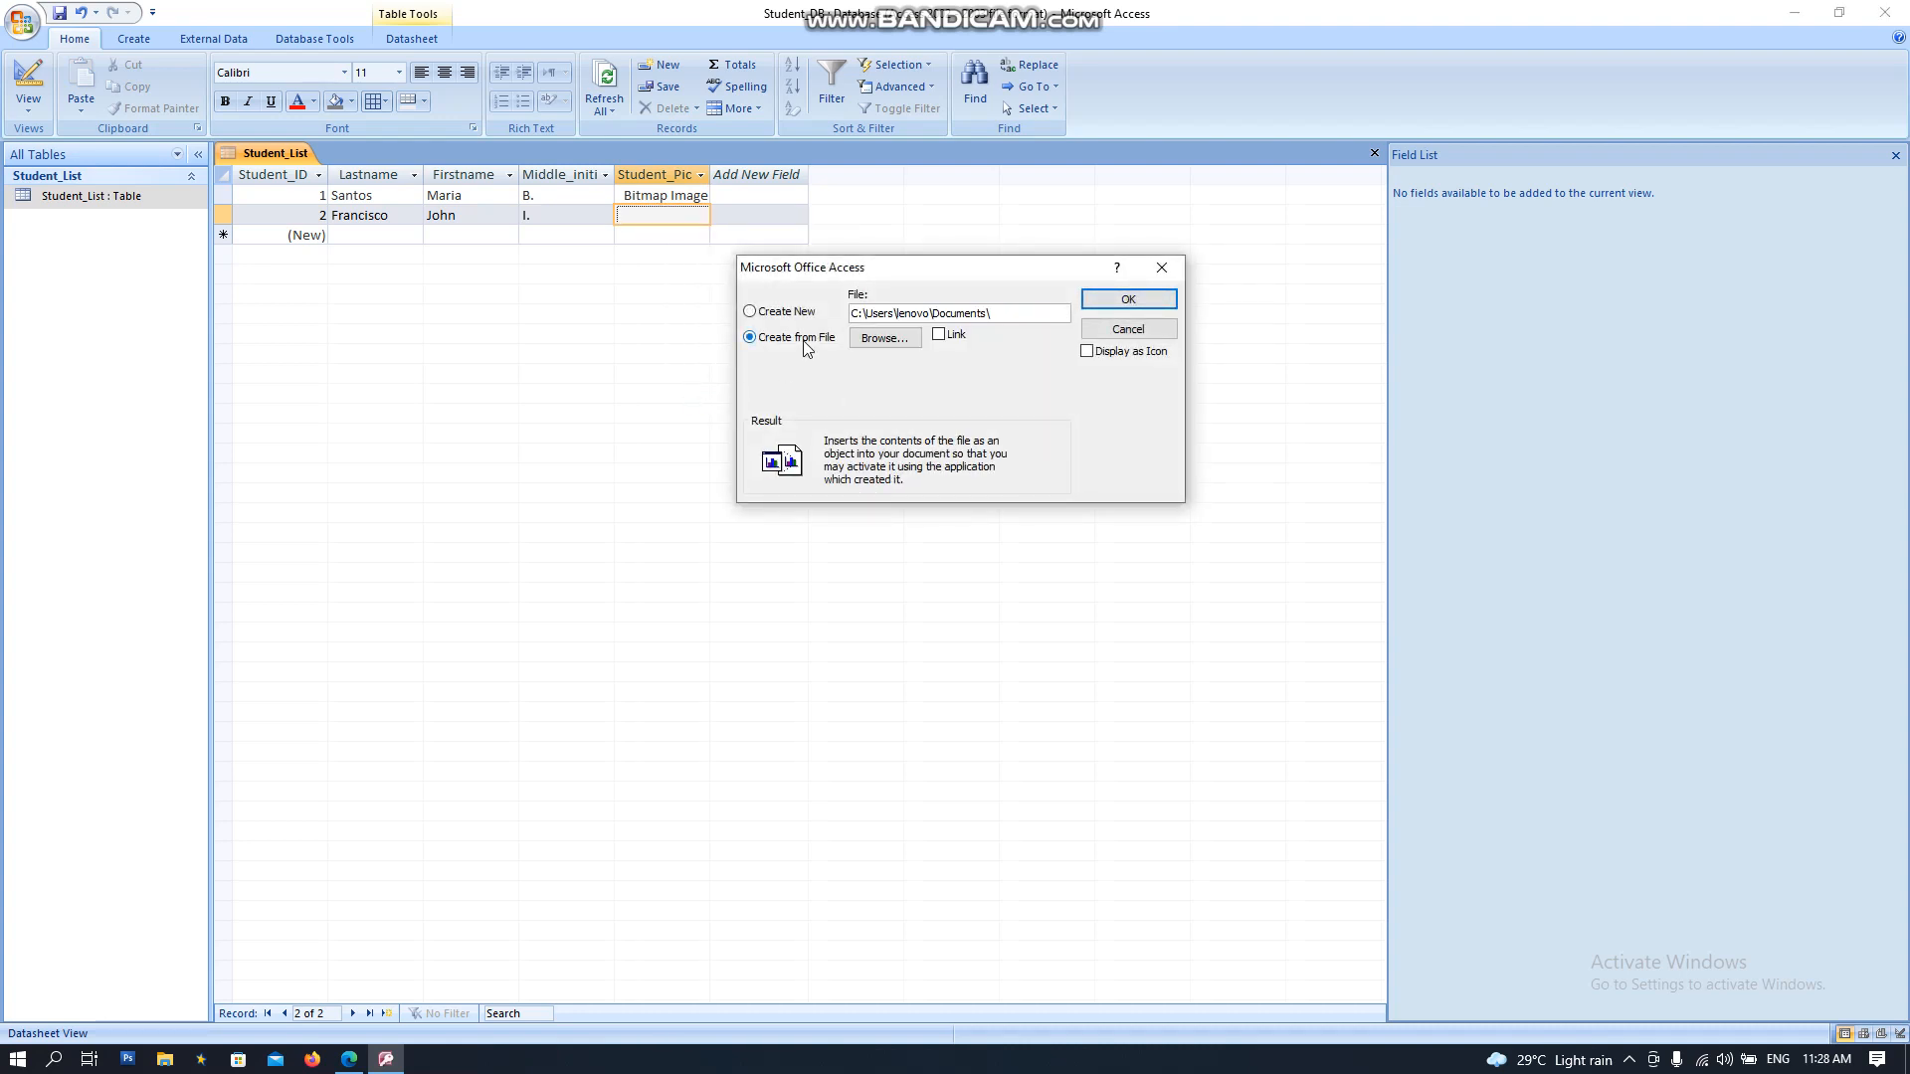
# Step: Choose pic2.bmp from the Desktop as the source file and insert it into the second record's Student_Pic field
pyautogui.click(885, 339)
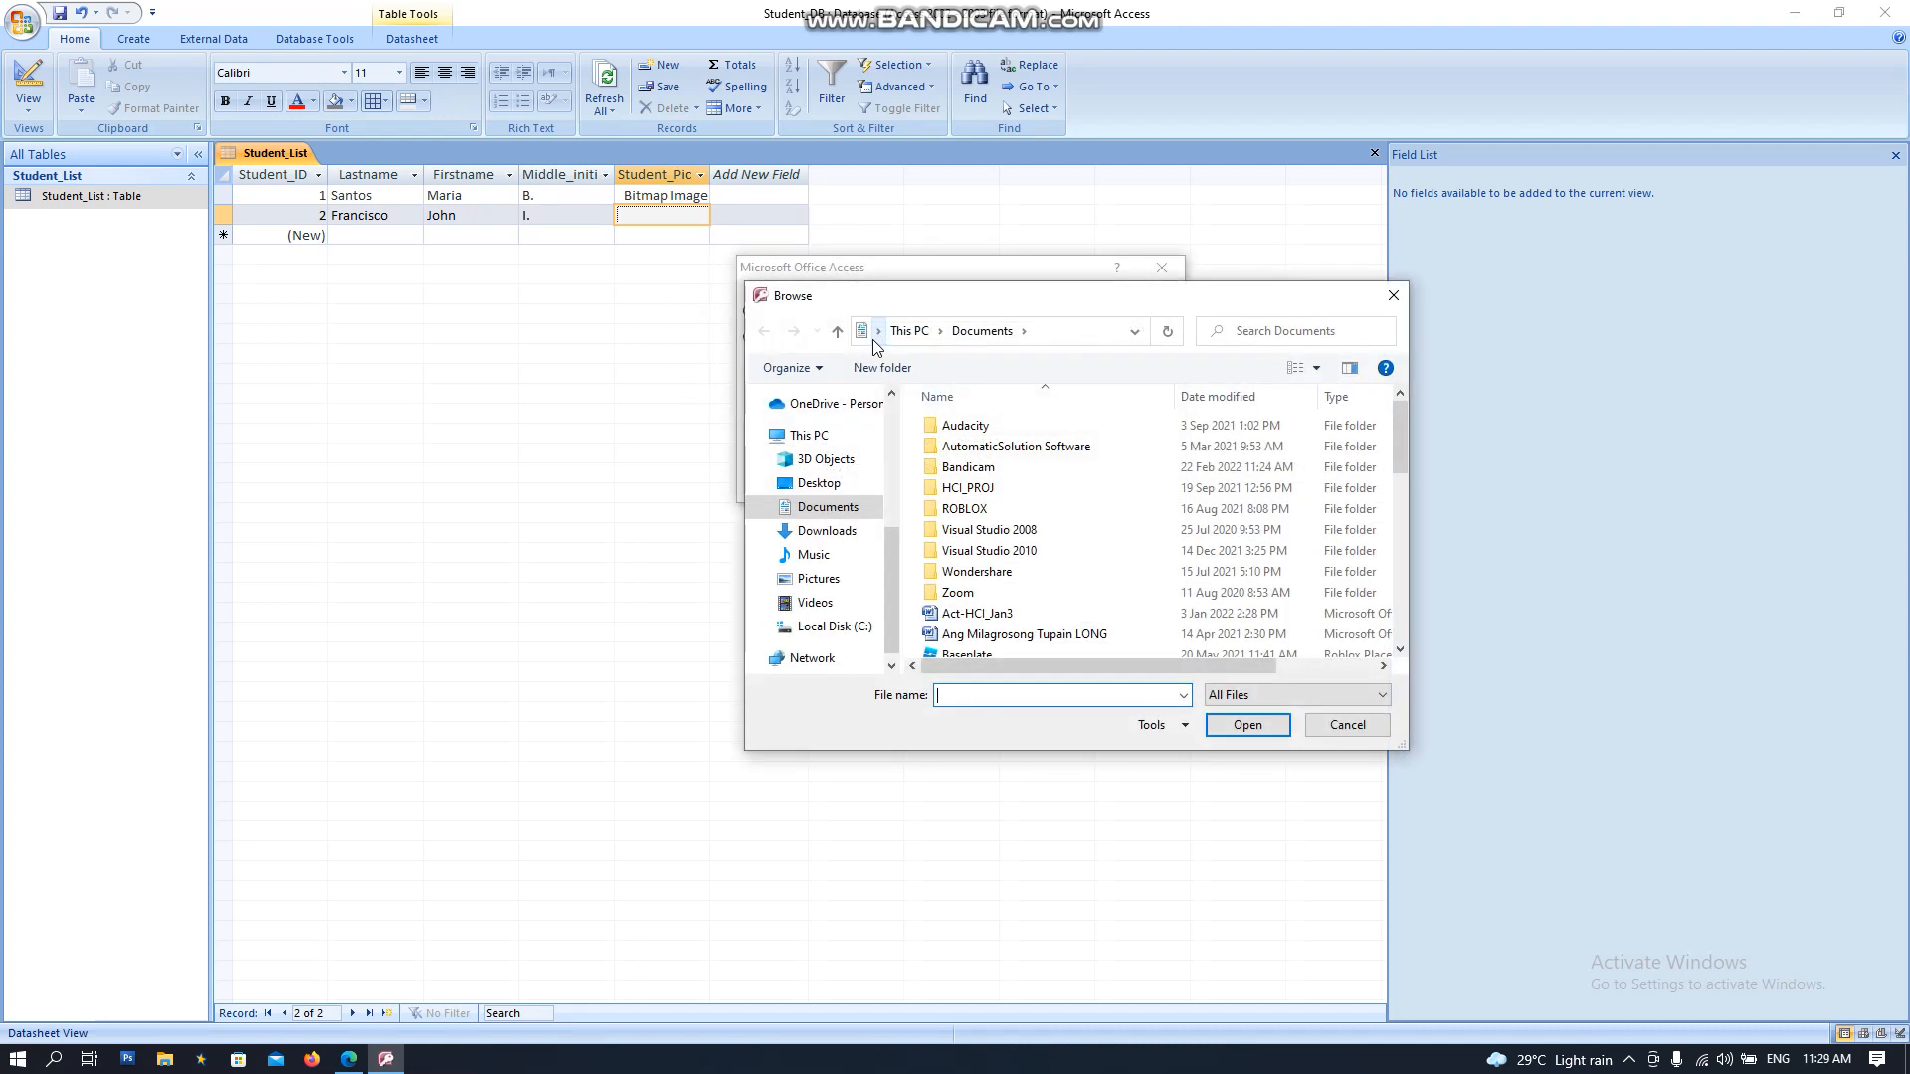
pyautogui.scroll(-2, 955, 519)
pyautogui.scroll(-3, 955, 518)
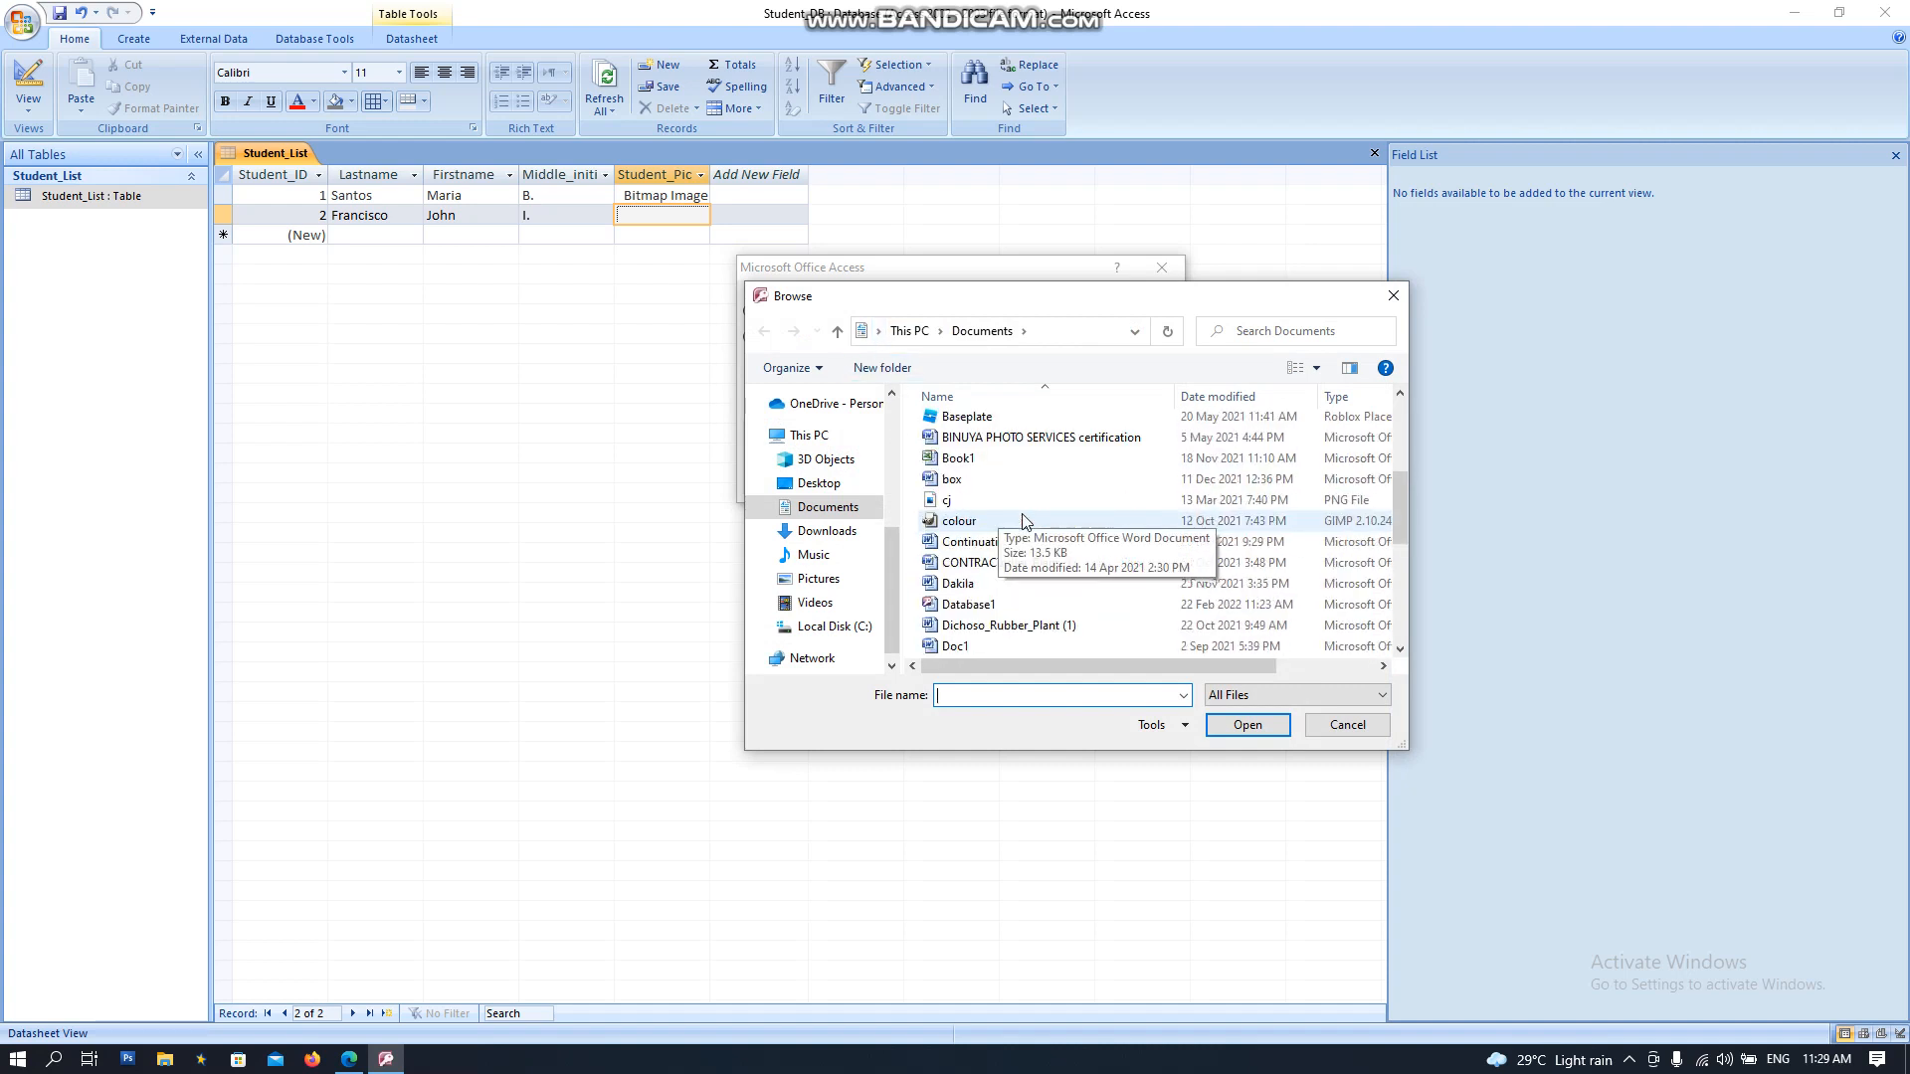
pyautogui.click(838, 490)
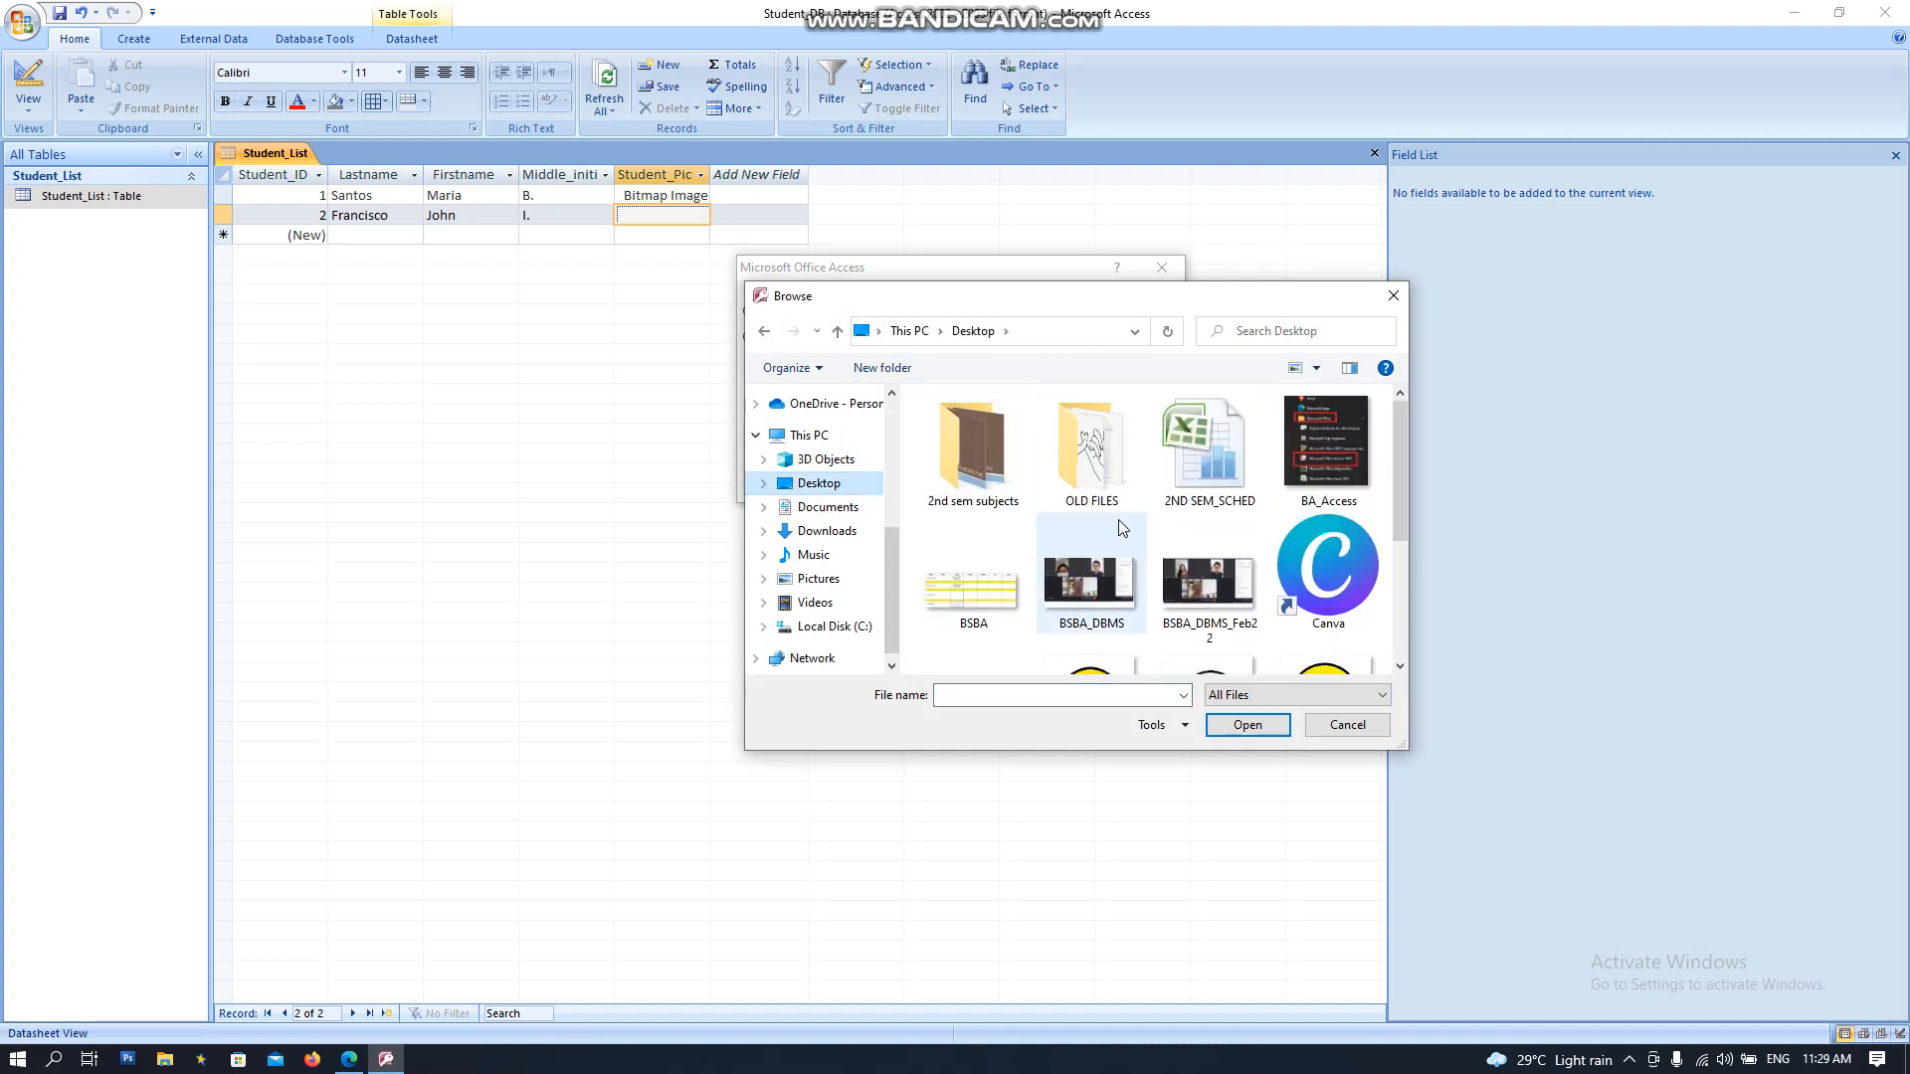
pyautogui.scroll(-3, 1102, 540)
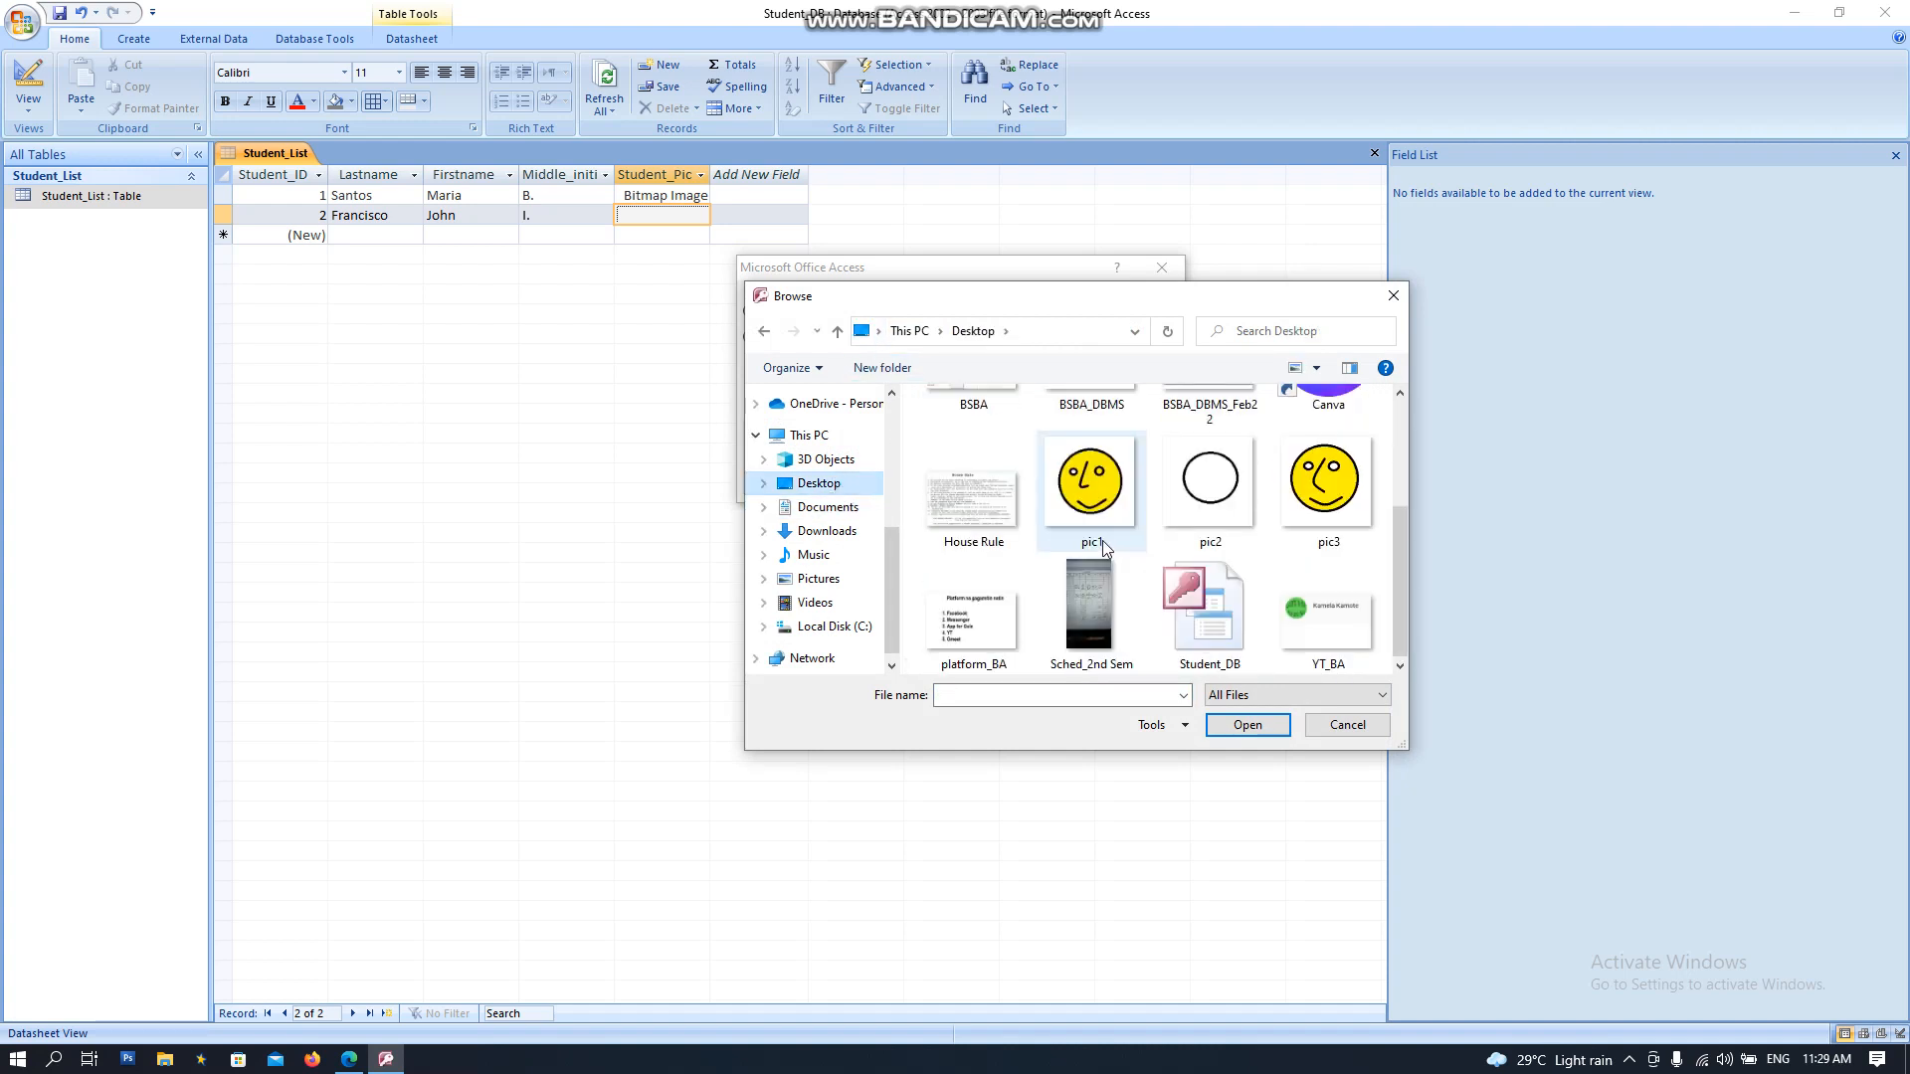
pyautogui.click(1213, 502)
pyautogui.click(1248, 734)
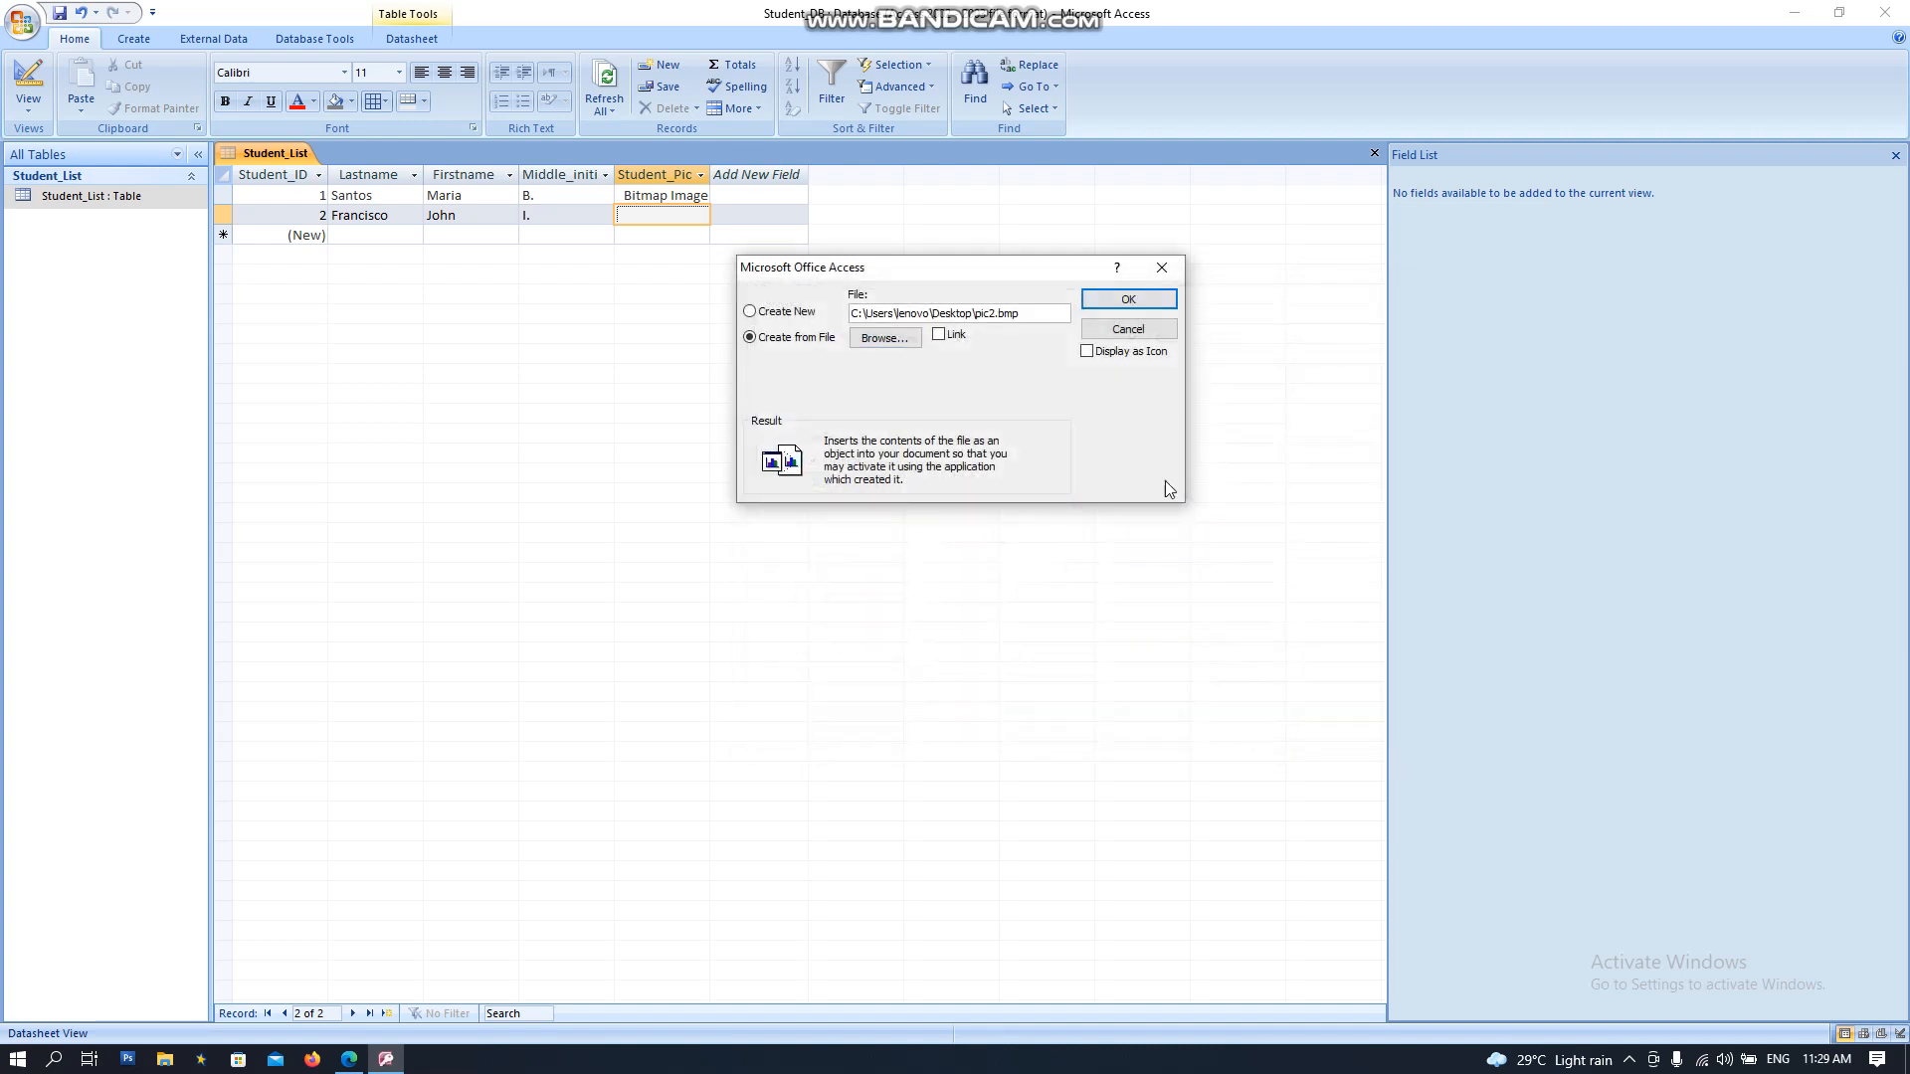
pyautogui.click(1120, 301)
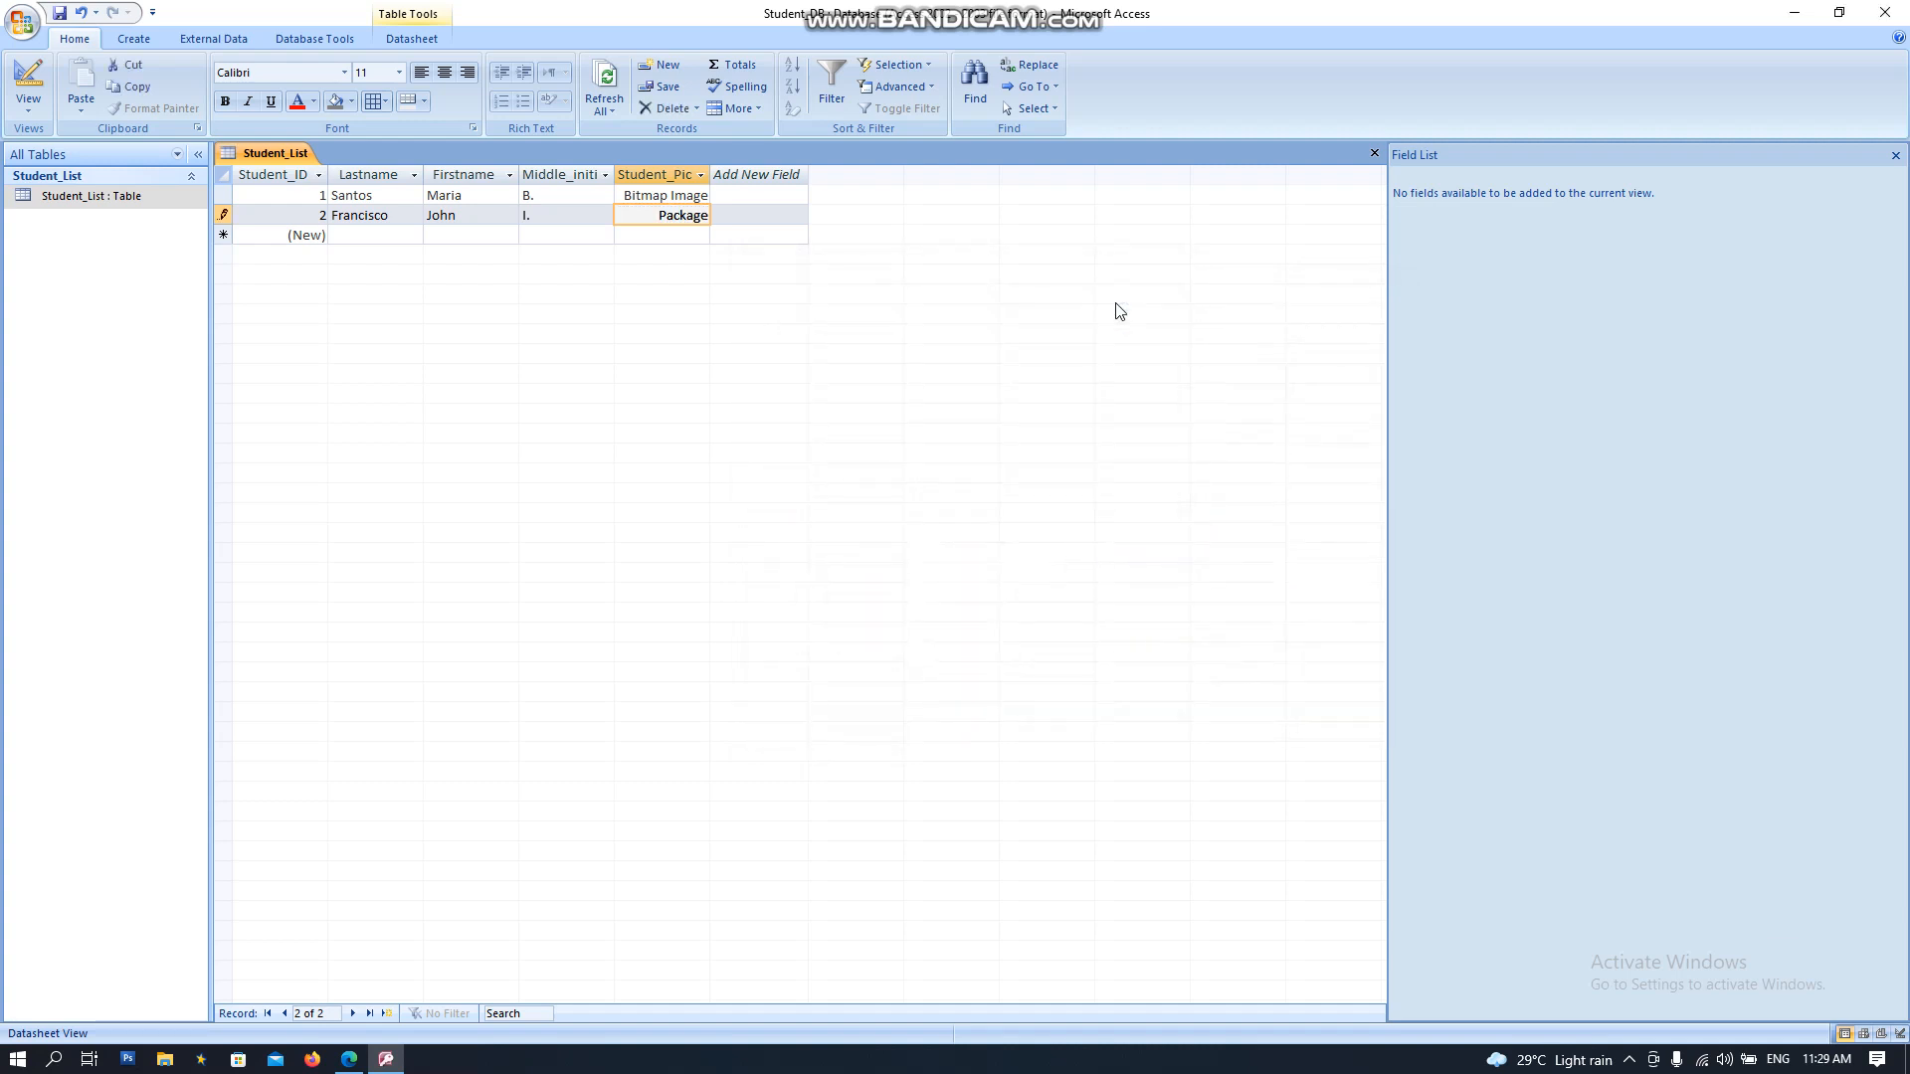
# Step: Close the Student_List table
pyautogui.click(678, 239)
pyautogui.click(677, 217)
pyautogui.rightClick(677, 219)
pyautogui.click(661, 238)
pyautogui.rightClick(294, 159)
pyautogui.click(283, 161)
pyautogui.rightClick(289, 154)
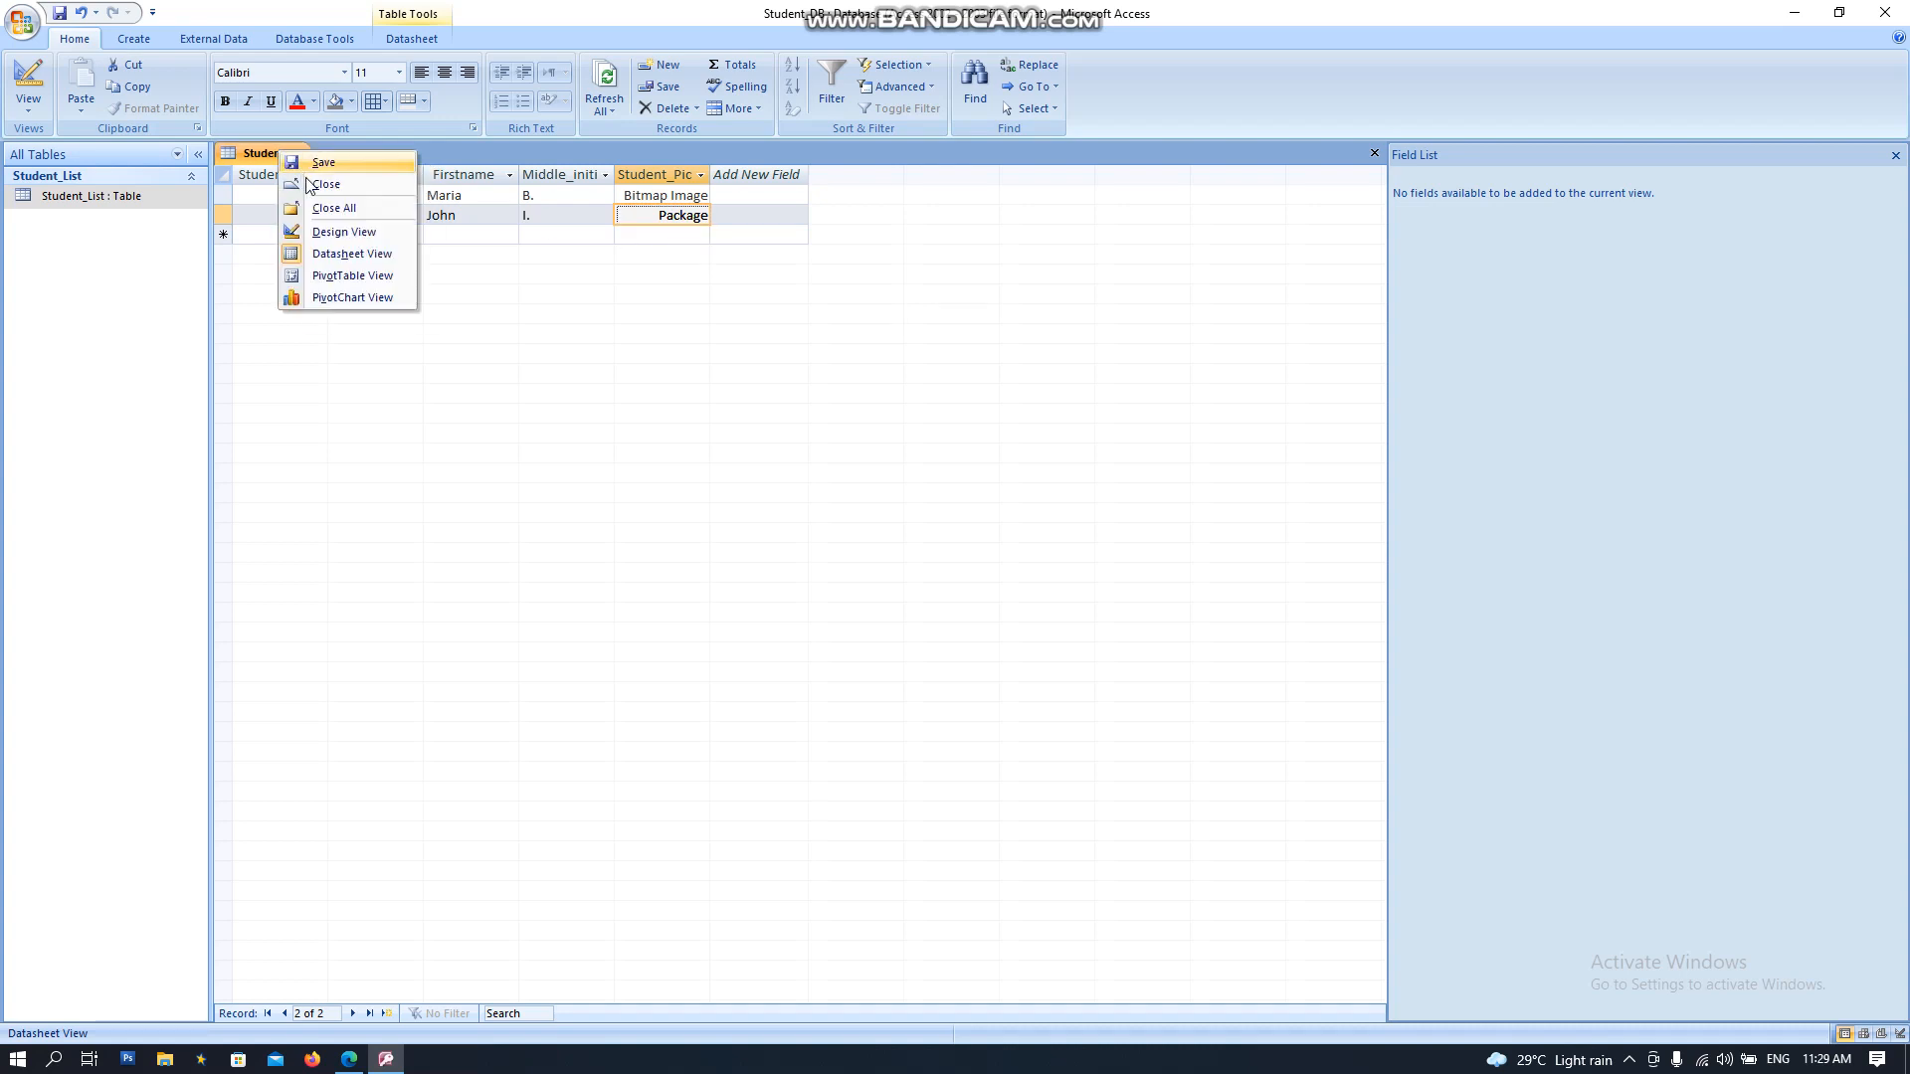
pyautogui.click(308, 180)
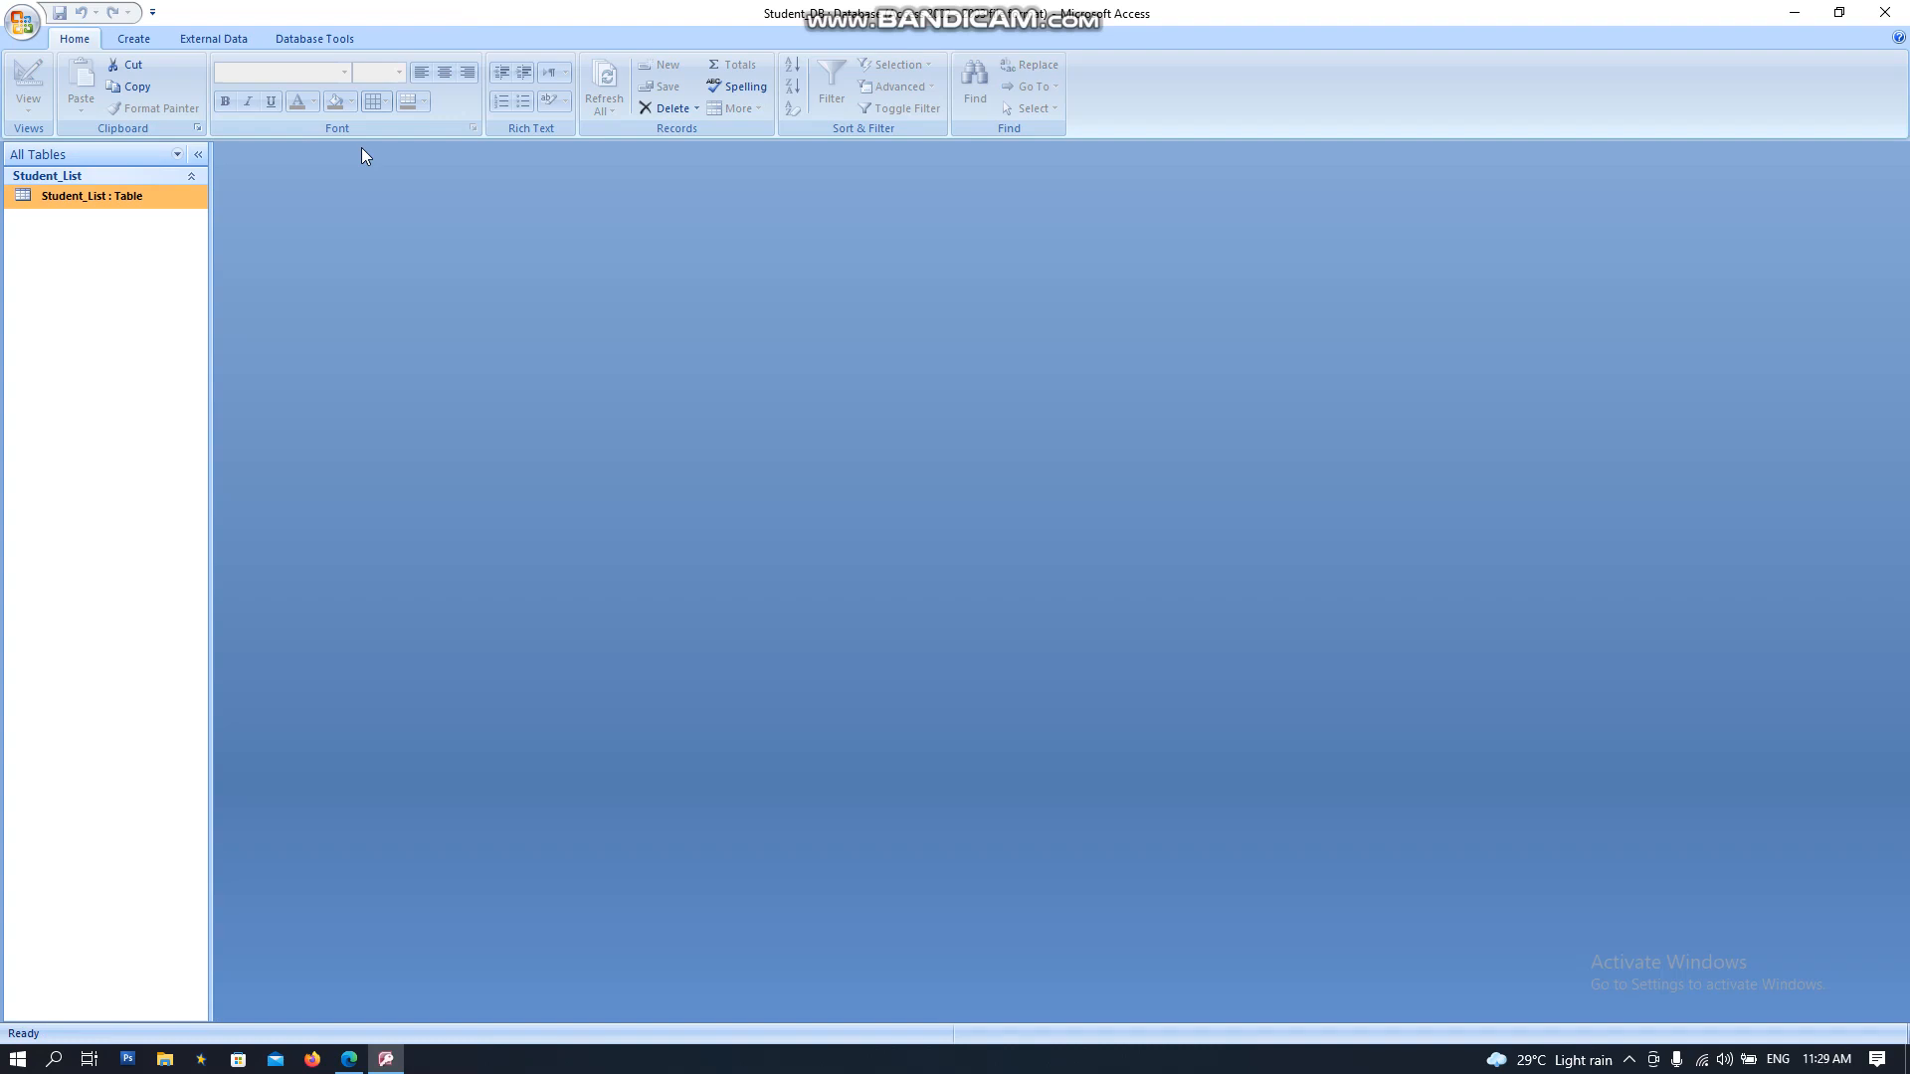
# Step: Reopen the Student_List table to check its records and close it again
pyautogui.doubleClick(109, 199)
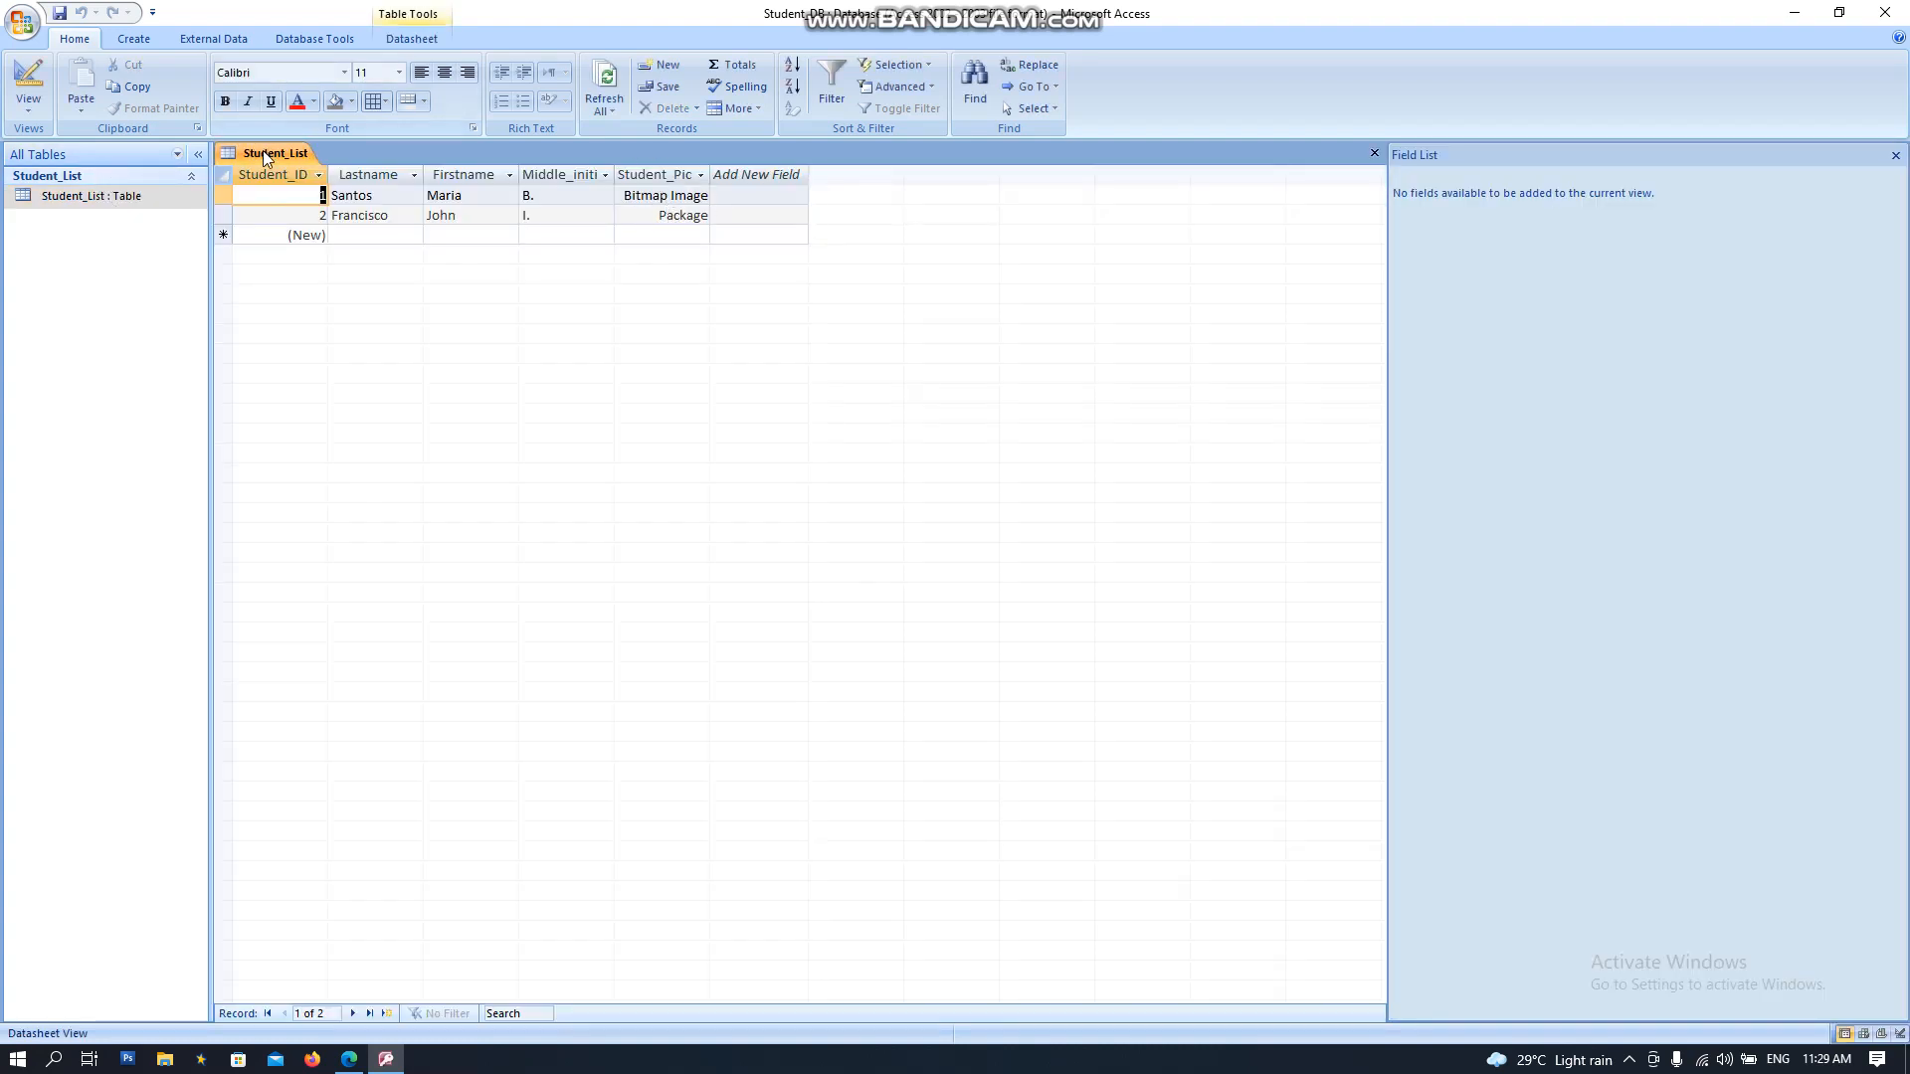
pyautogui.rightClick(288, 155)
pyautogui.click(308, 180)
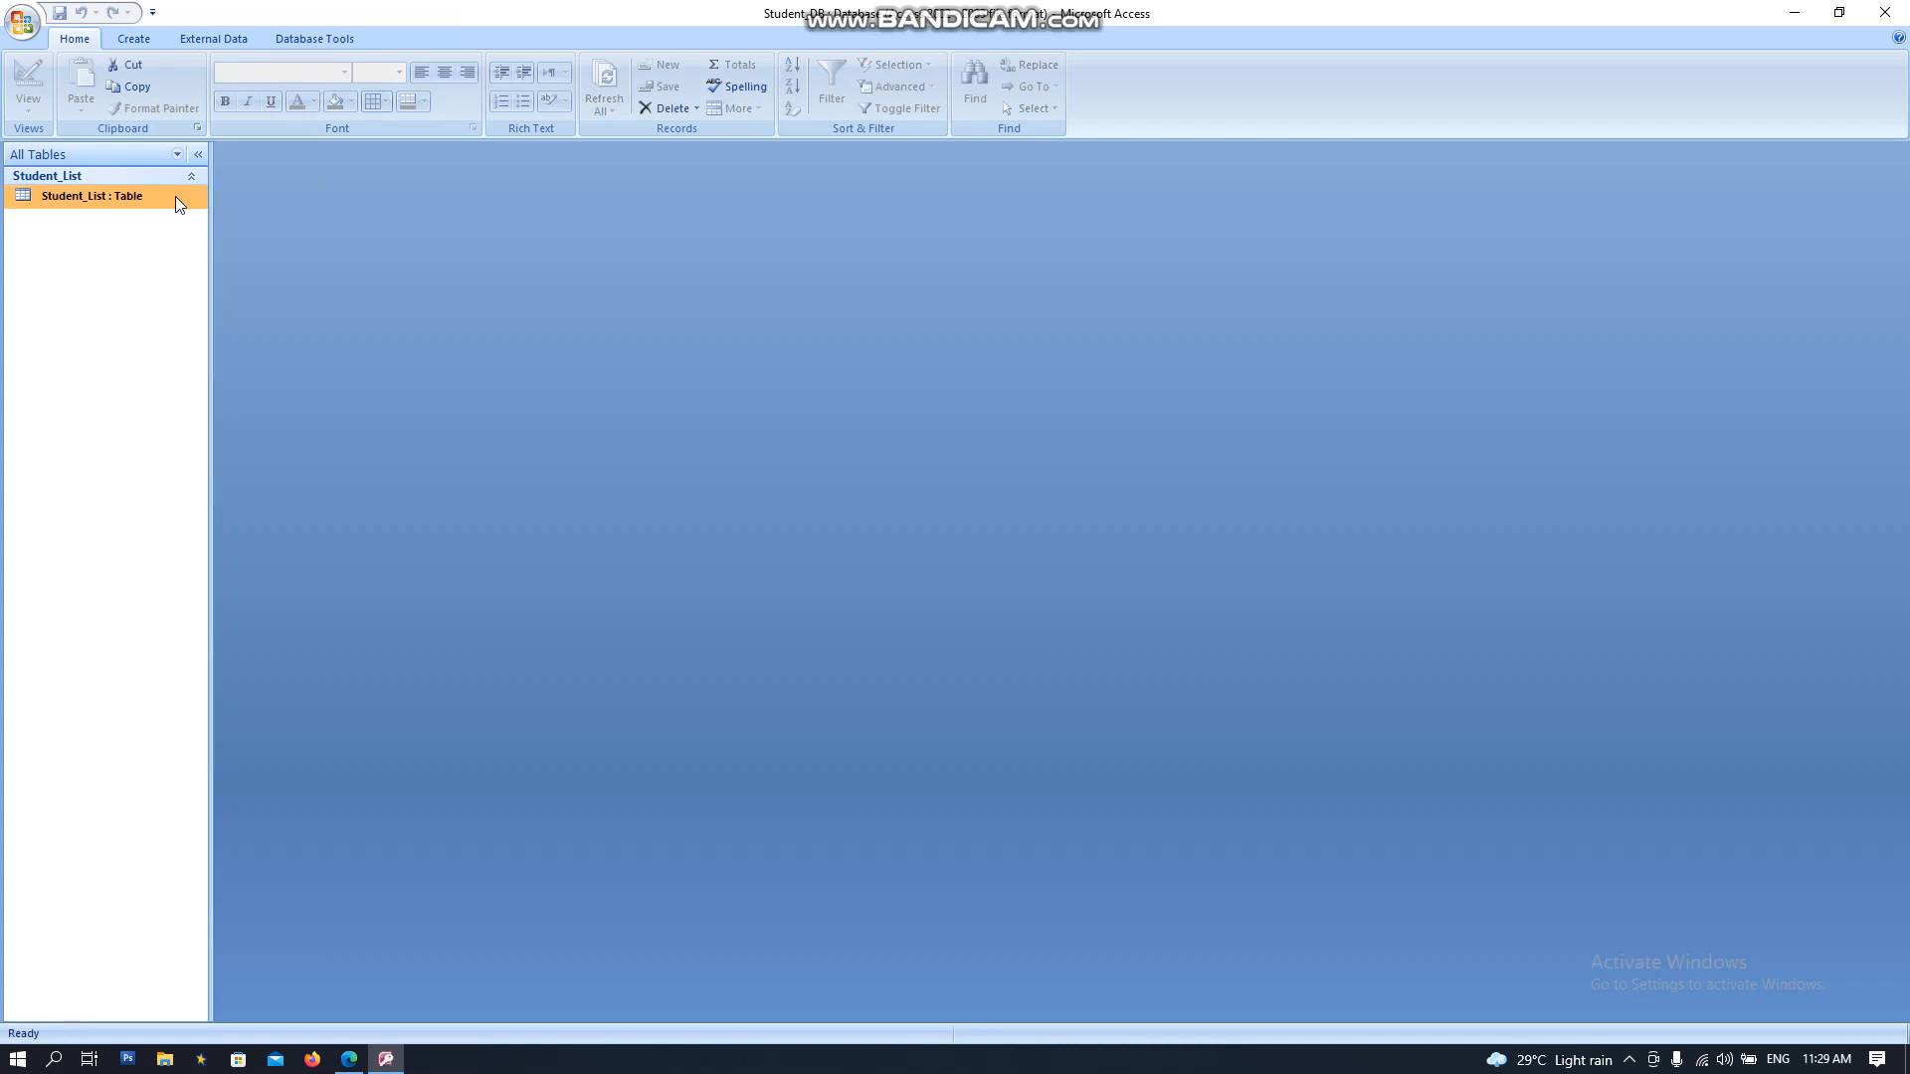
# Step: Create a new blank form in Design view with the list of existing Student_List fields shown
pyautogui.click(145, 36)
pyautogui.click(475, 86)
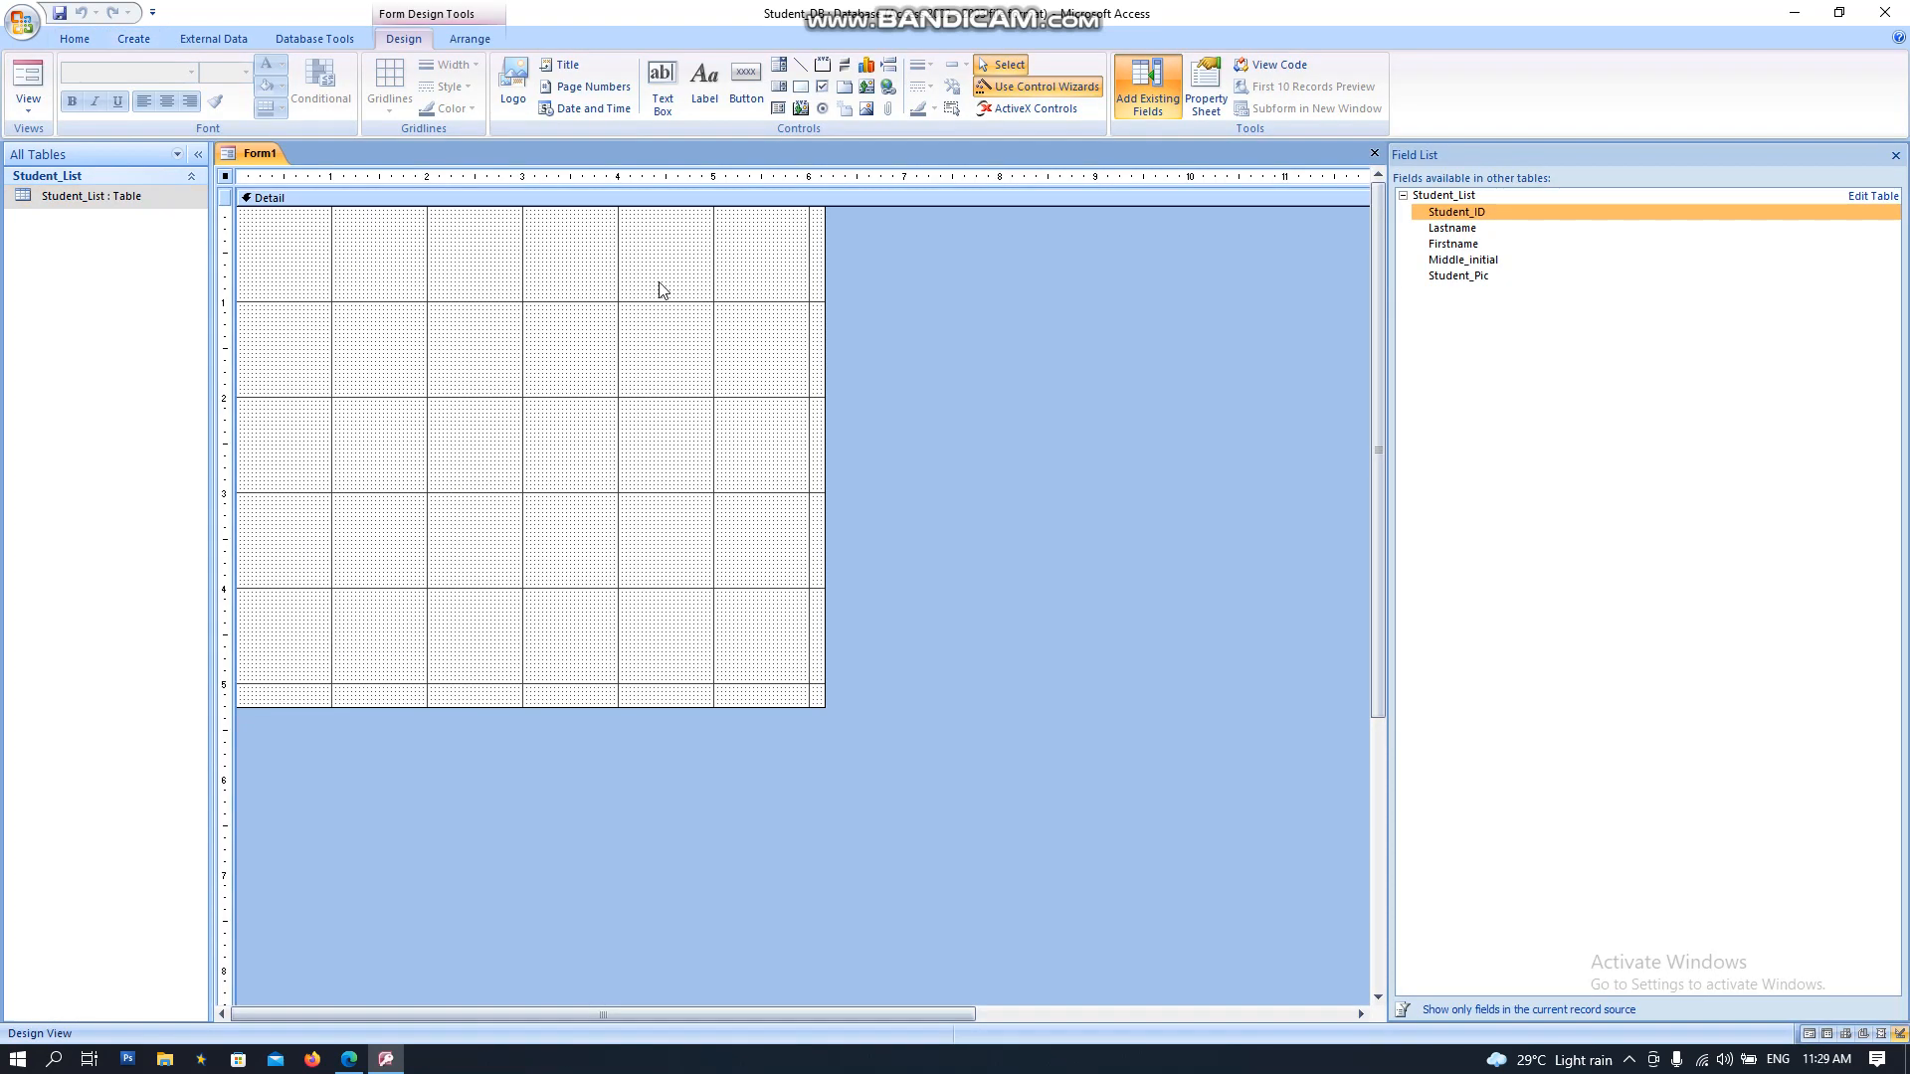
pyautogui.click(1204, 94)
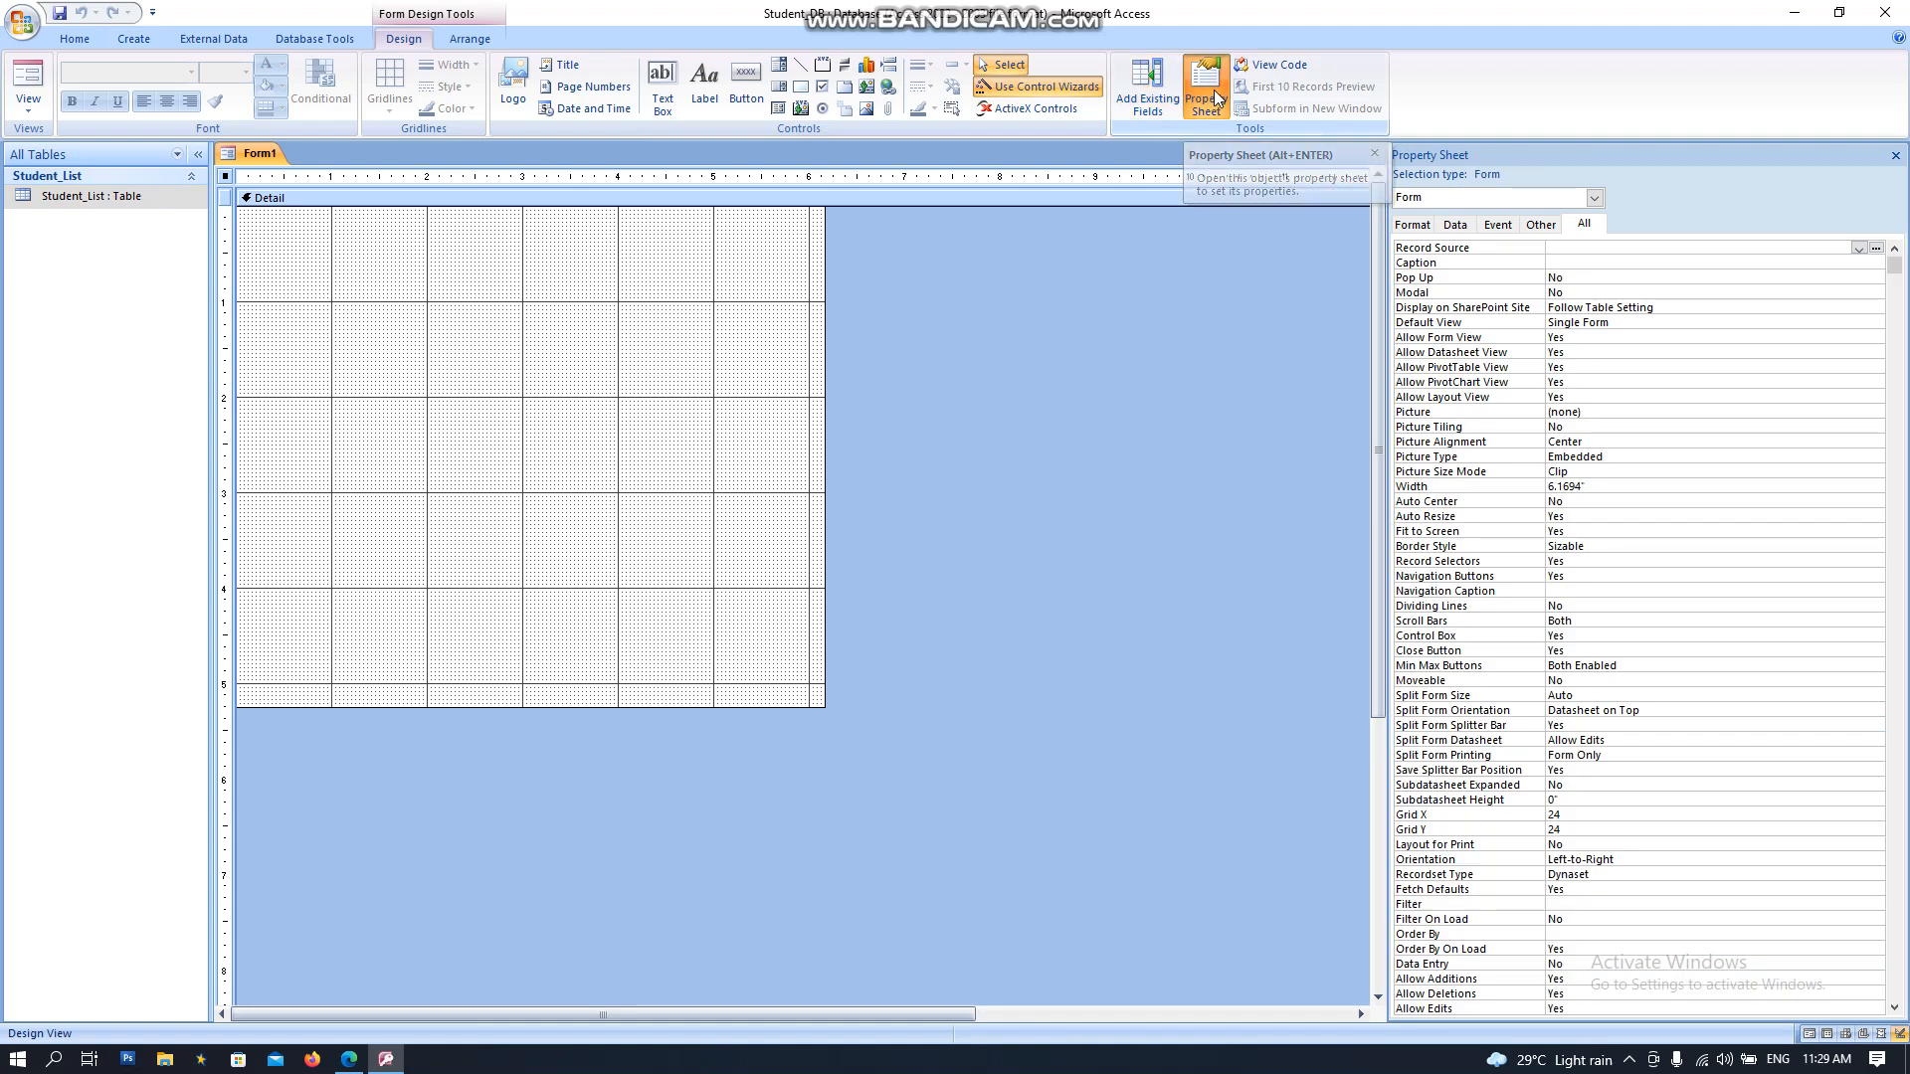
pyautogui.click(1206, 94)
pyautogui.click(1140, 103)
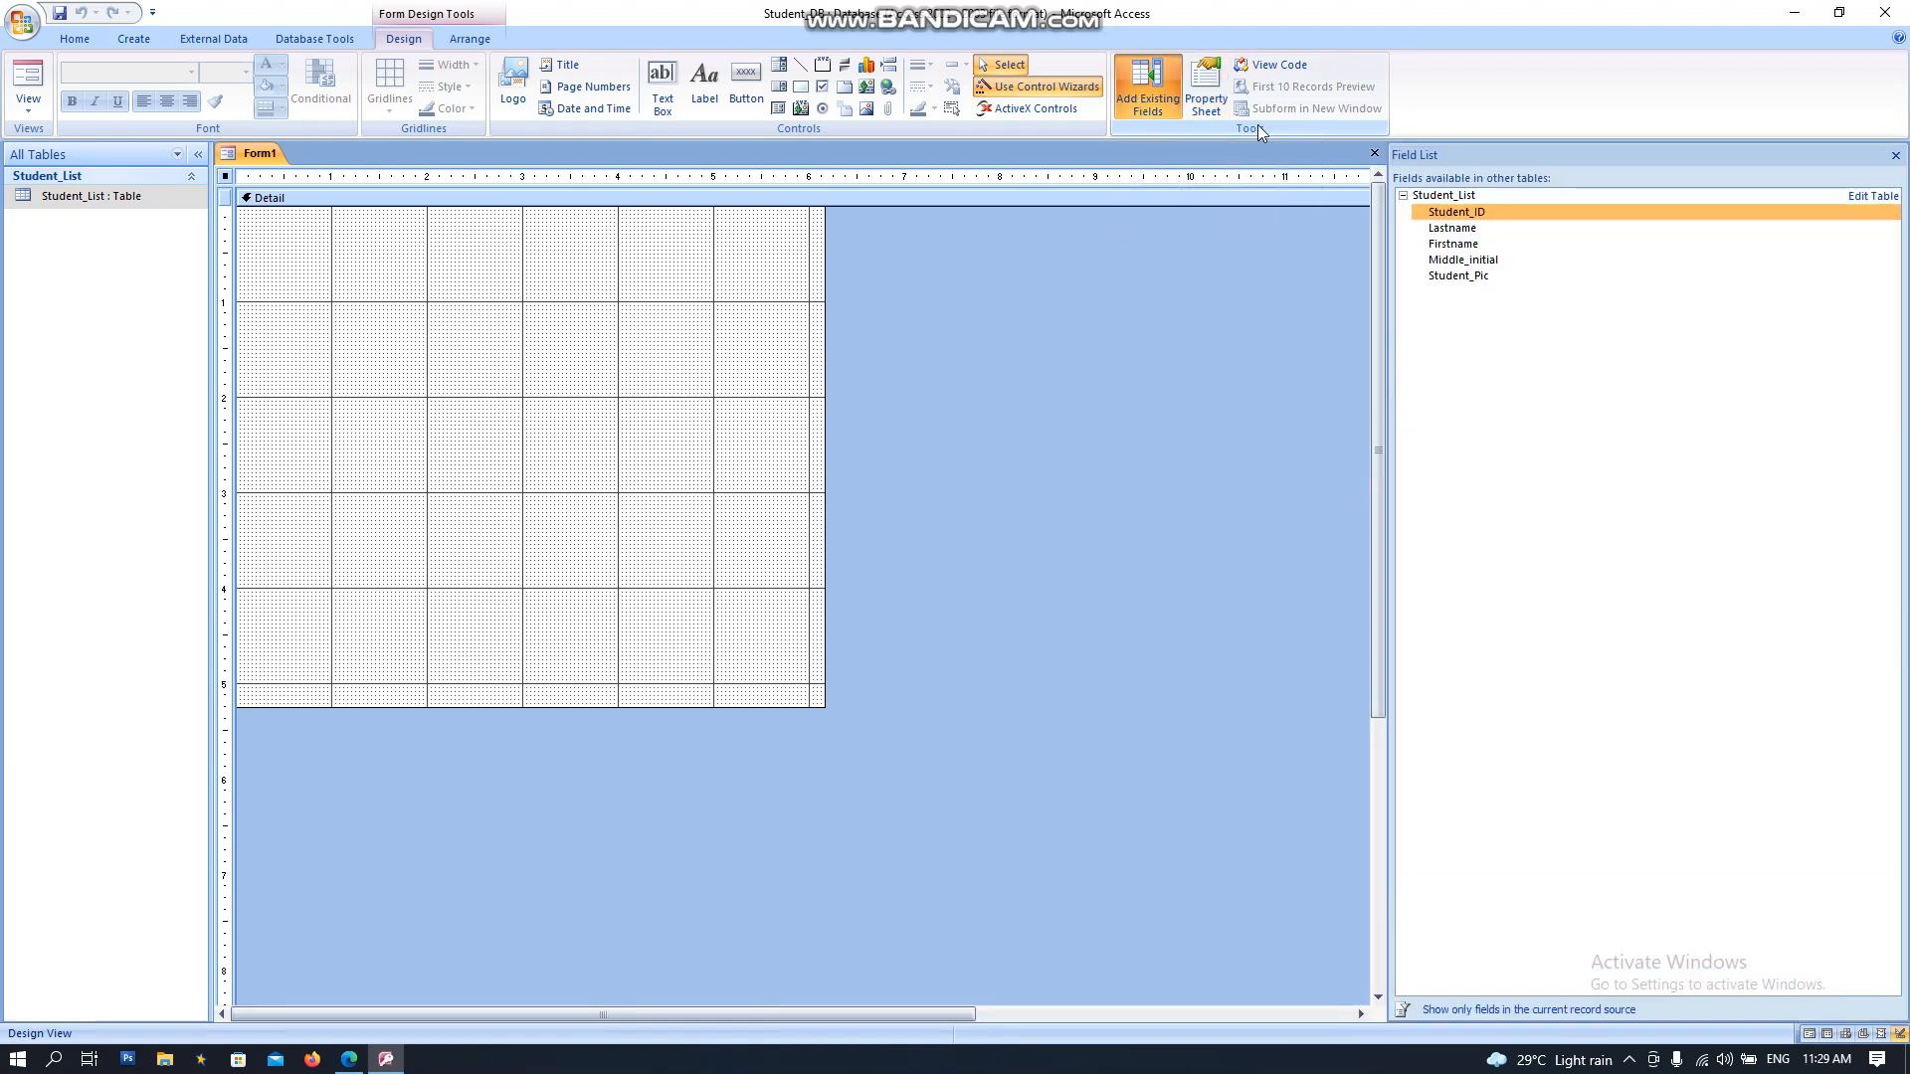
# Step: Place the Student_ID field alone in the upper part of the form's Detail section
pyautogui.click(1450, 230)
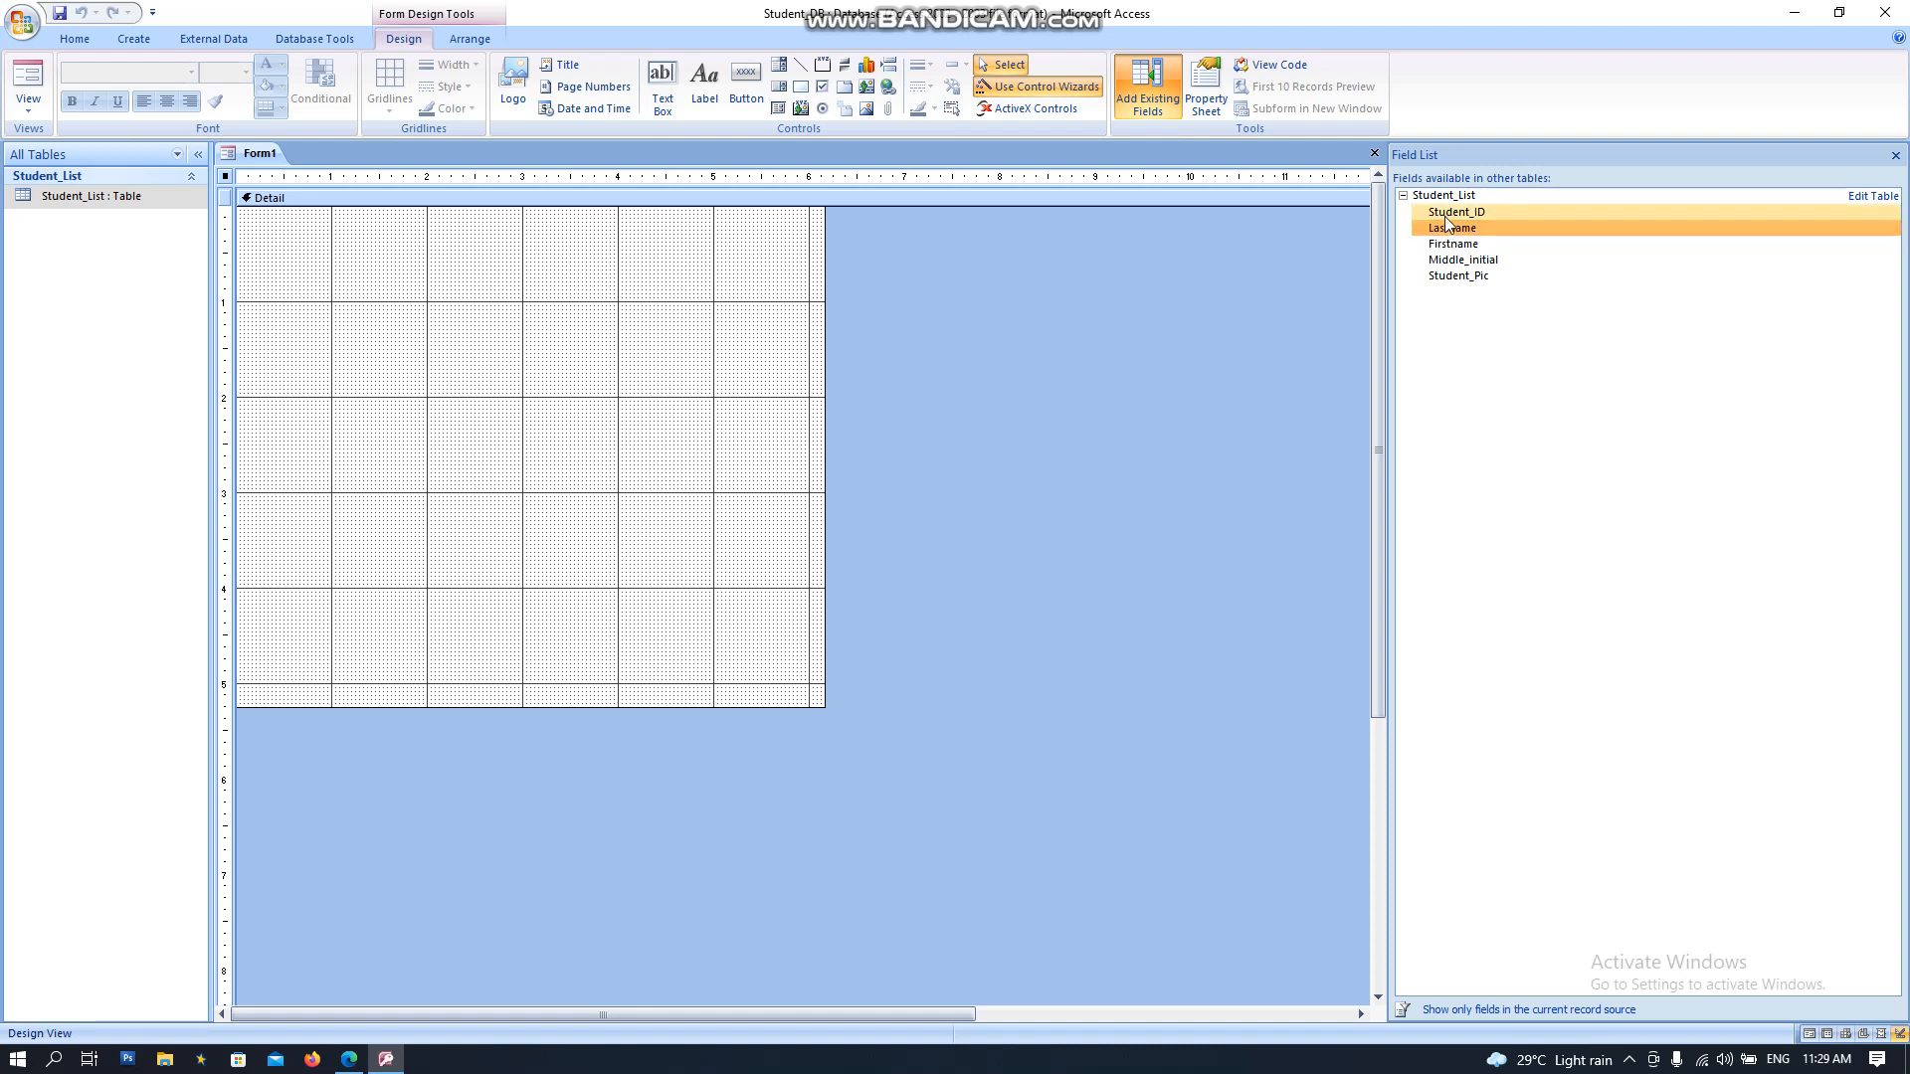
pyautogui.click(1446, 213)
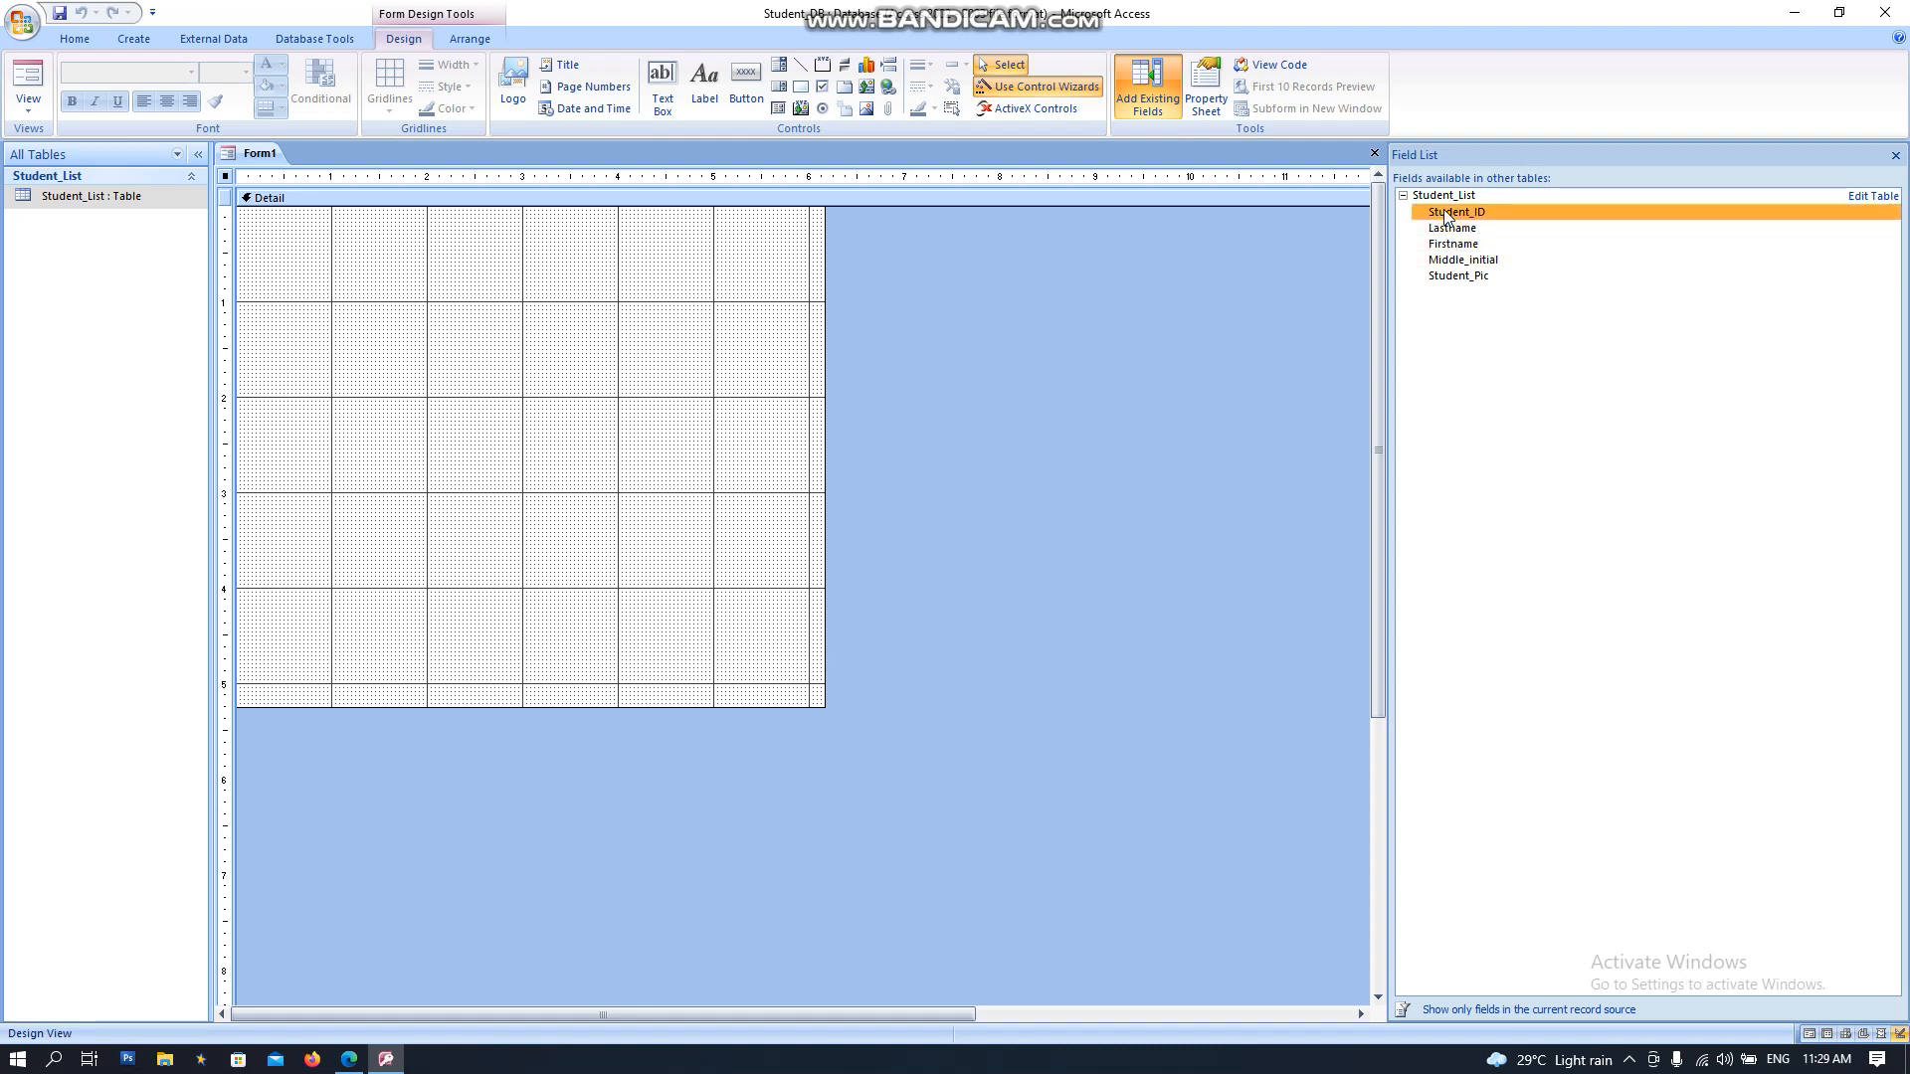
pyautogui.moveTo(1446, 214); pyautogui.dragTo(448, 241)
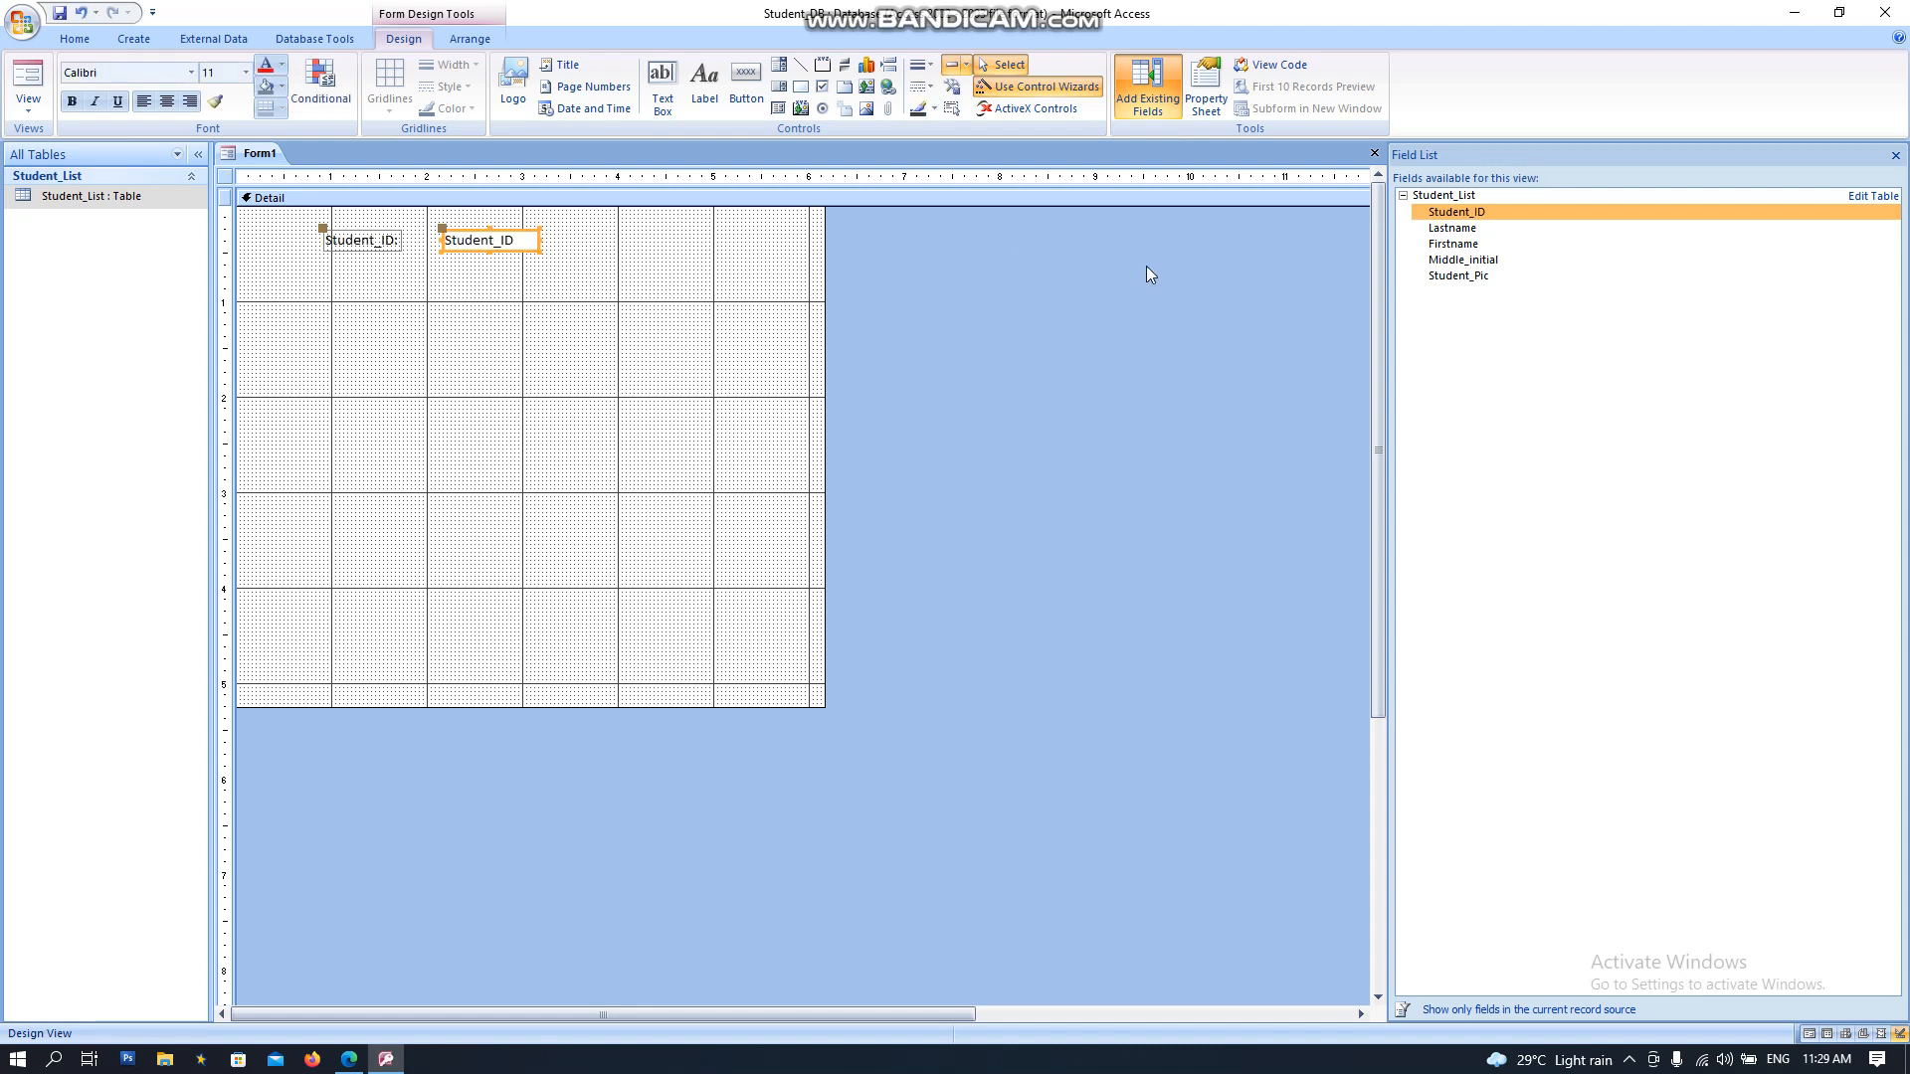
# Step: Add all five Student_List fields together to the form's Detail section and delete the separate Student_ID control above them
pyautogui.keyDown('shift'); pyautogui.click(1447, 228); pyautogui.keyUp('shift')
pyautogui.keyDown('shift'); pyautogui.click(1449, 245); pyautogui.keyUp('shift')
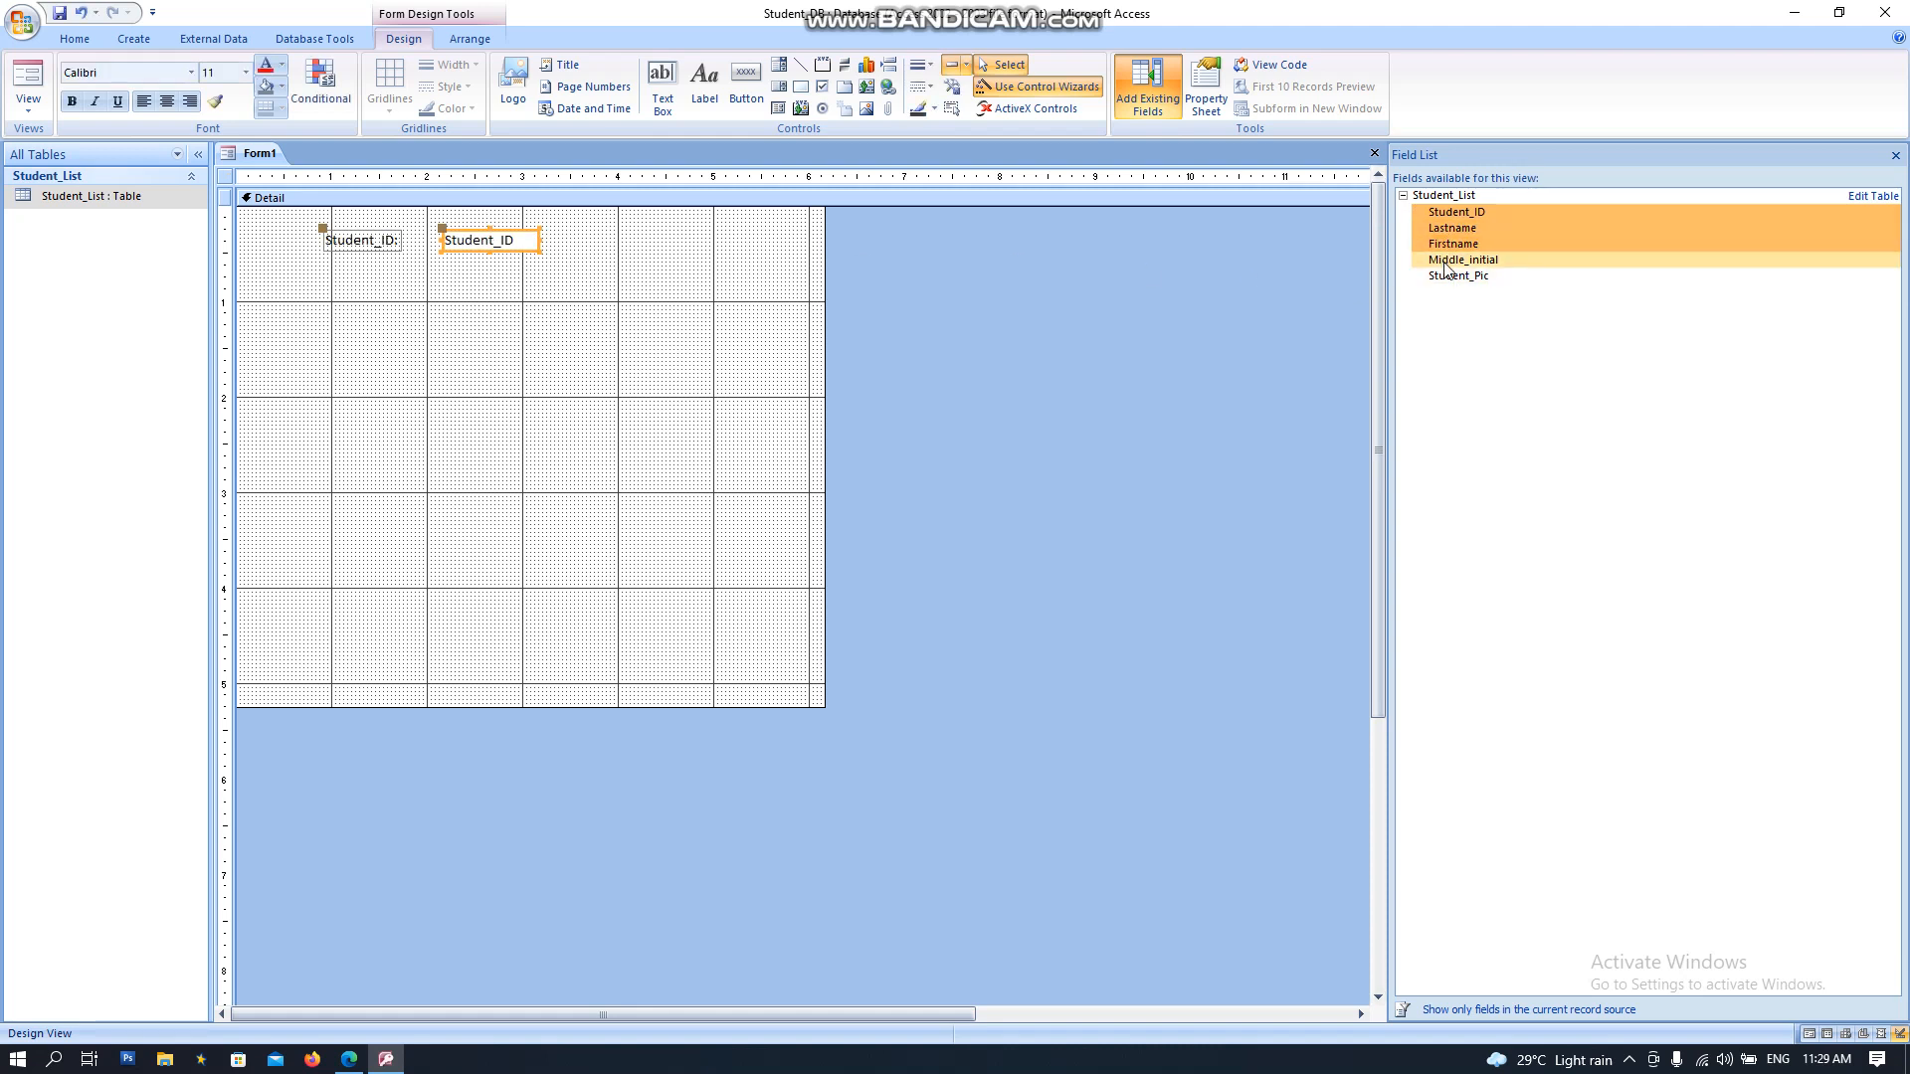
pyautogui.keyDown('shift'); pyautogui.click(1452, 260); pyautogui.keyUp('shift')
pyautogui.keyDown('shift'); pyautogui.click(1454, 278); pyautogui.keyUp('shift')
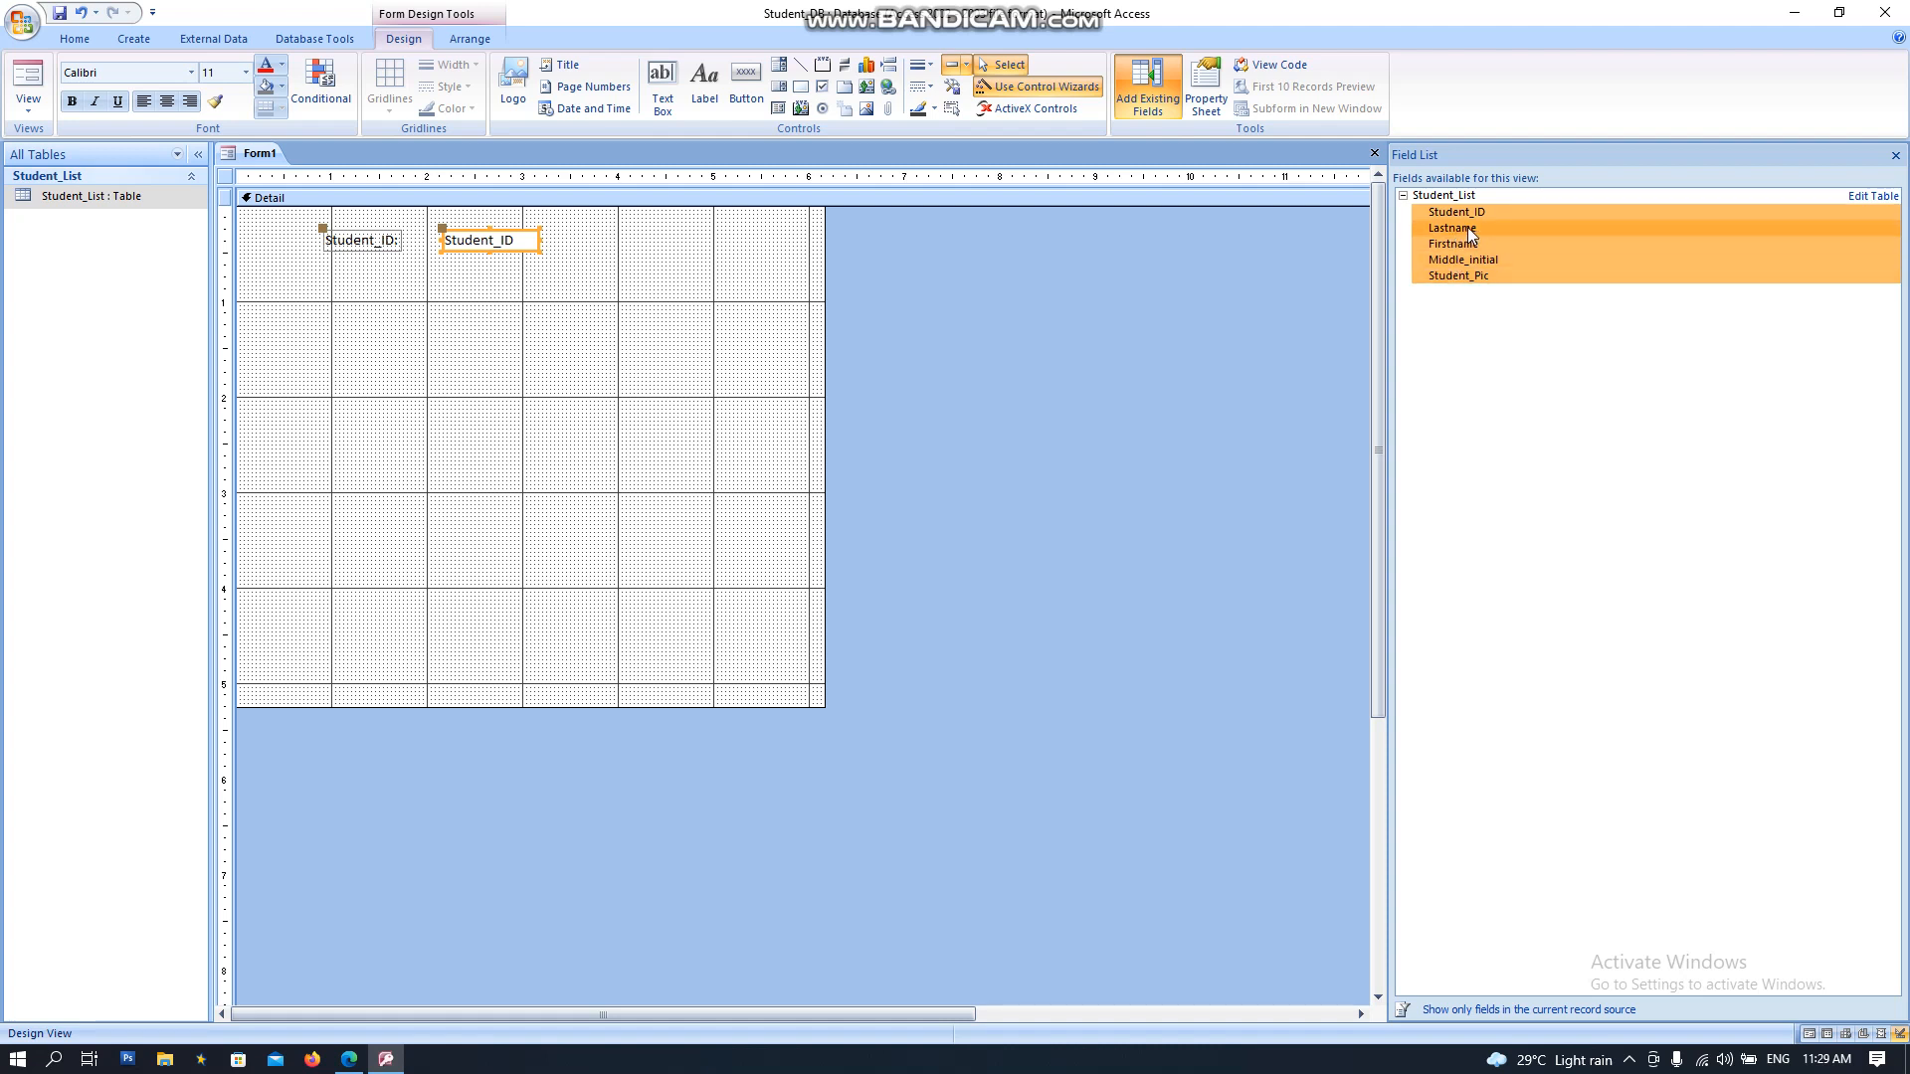
pyautogui.moveTo(1466, 227); pyautogui.dragTo(414, 319)
pyautogui.moveTo(563, 261); pyautogui.dragTo(311, 227)
pyautogui.press('Delete')
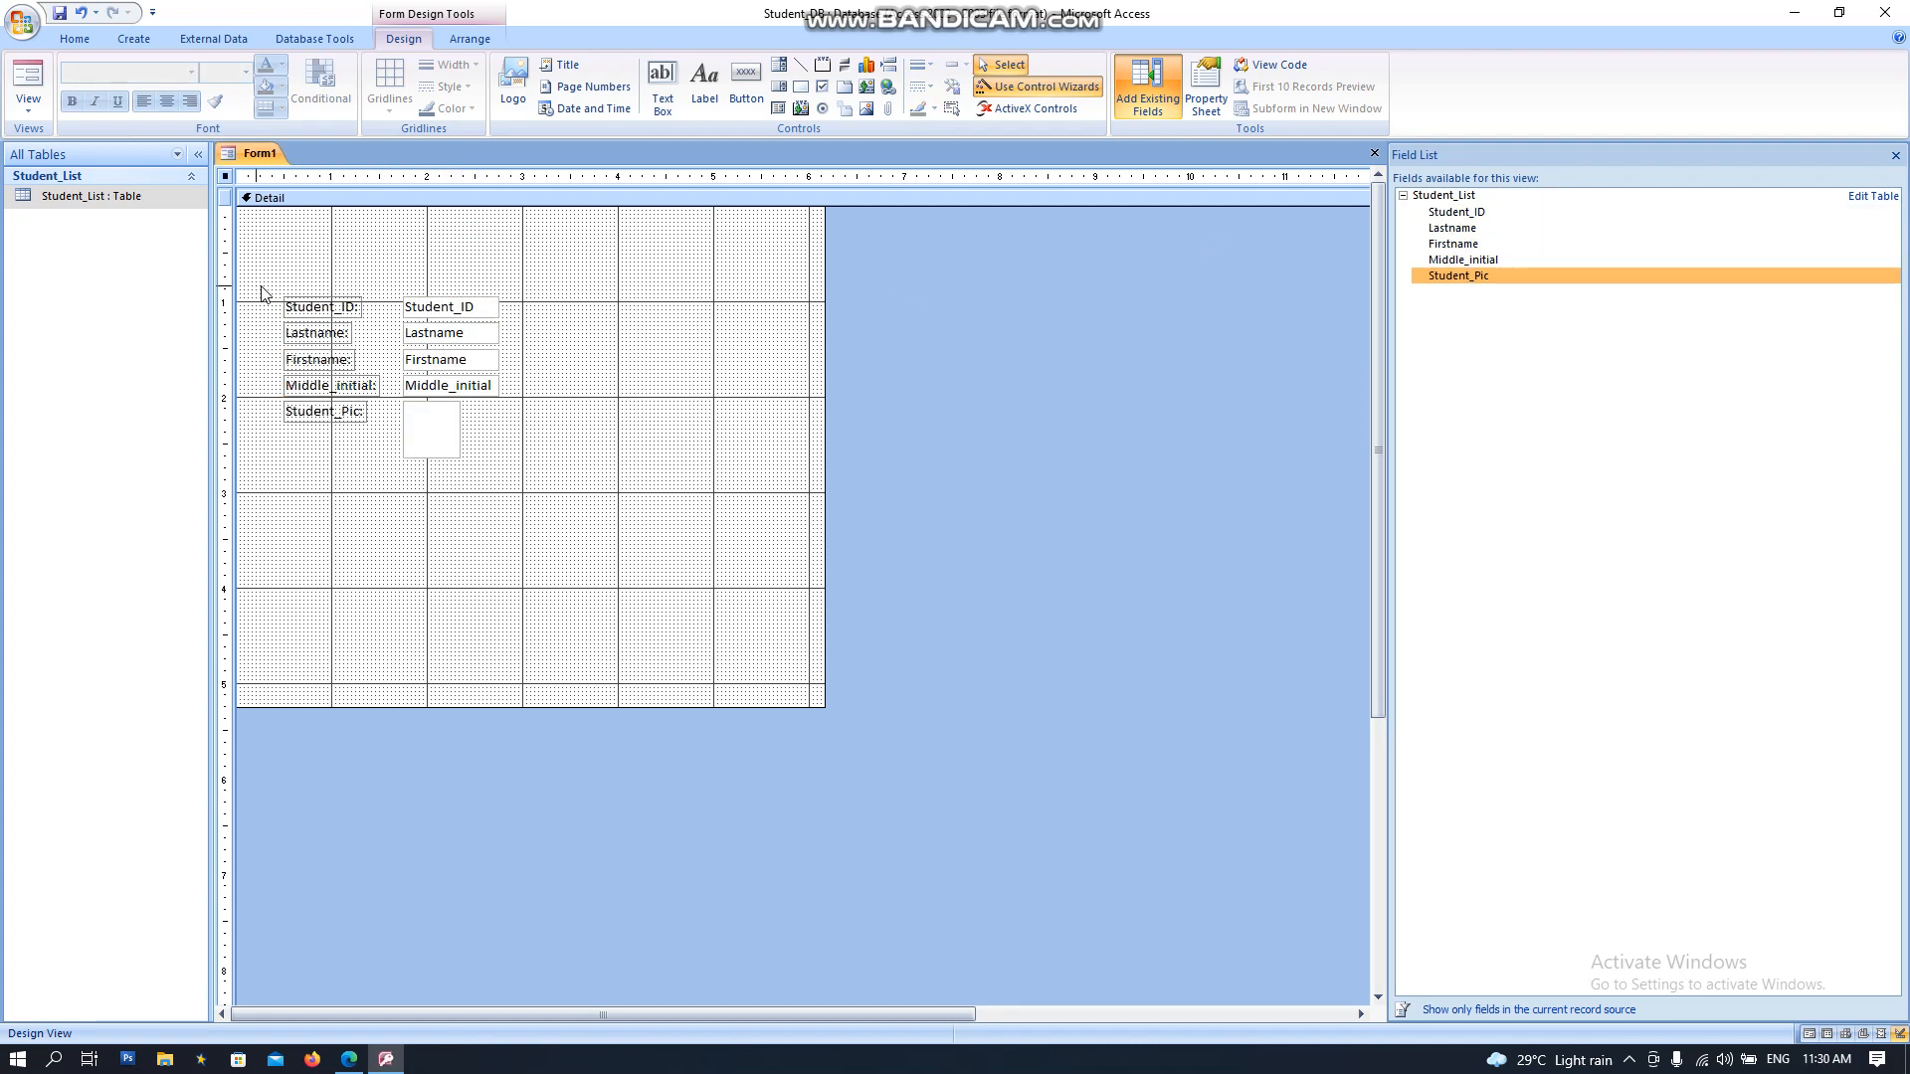
# Step: Move the Student_ID, Lastname, Firstname and Middle_initial controls up into one block and place Student_Pic beside them on the right
pyautogui.moveTo(261, 294); pyautogui.dragTo(467, 261)
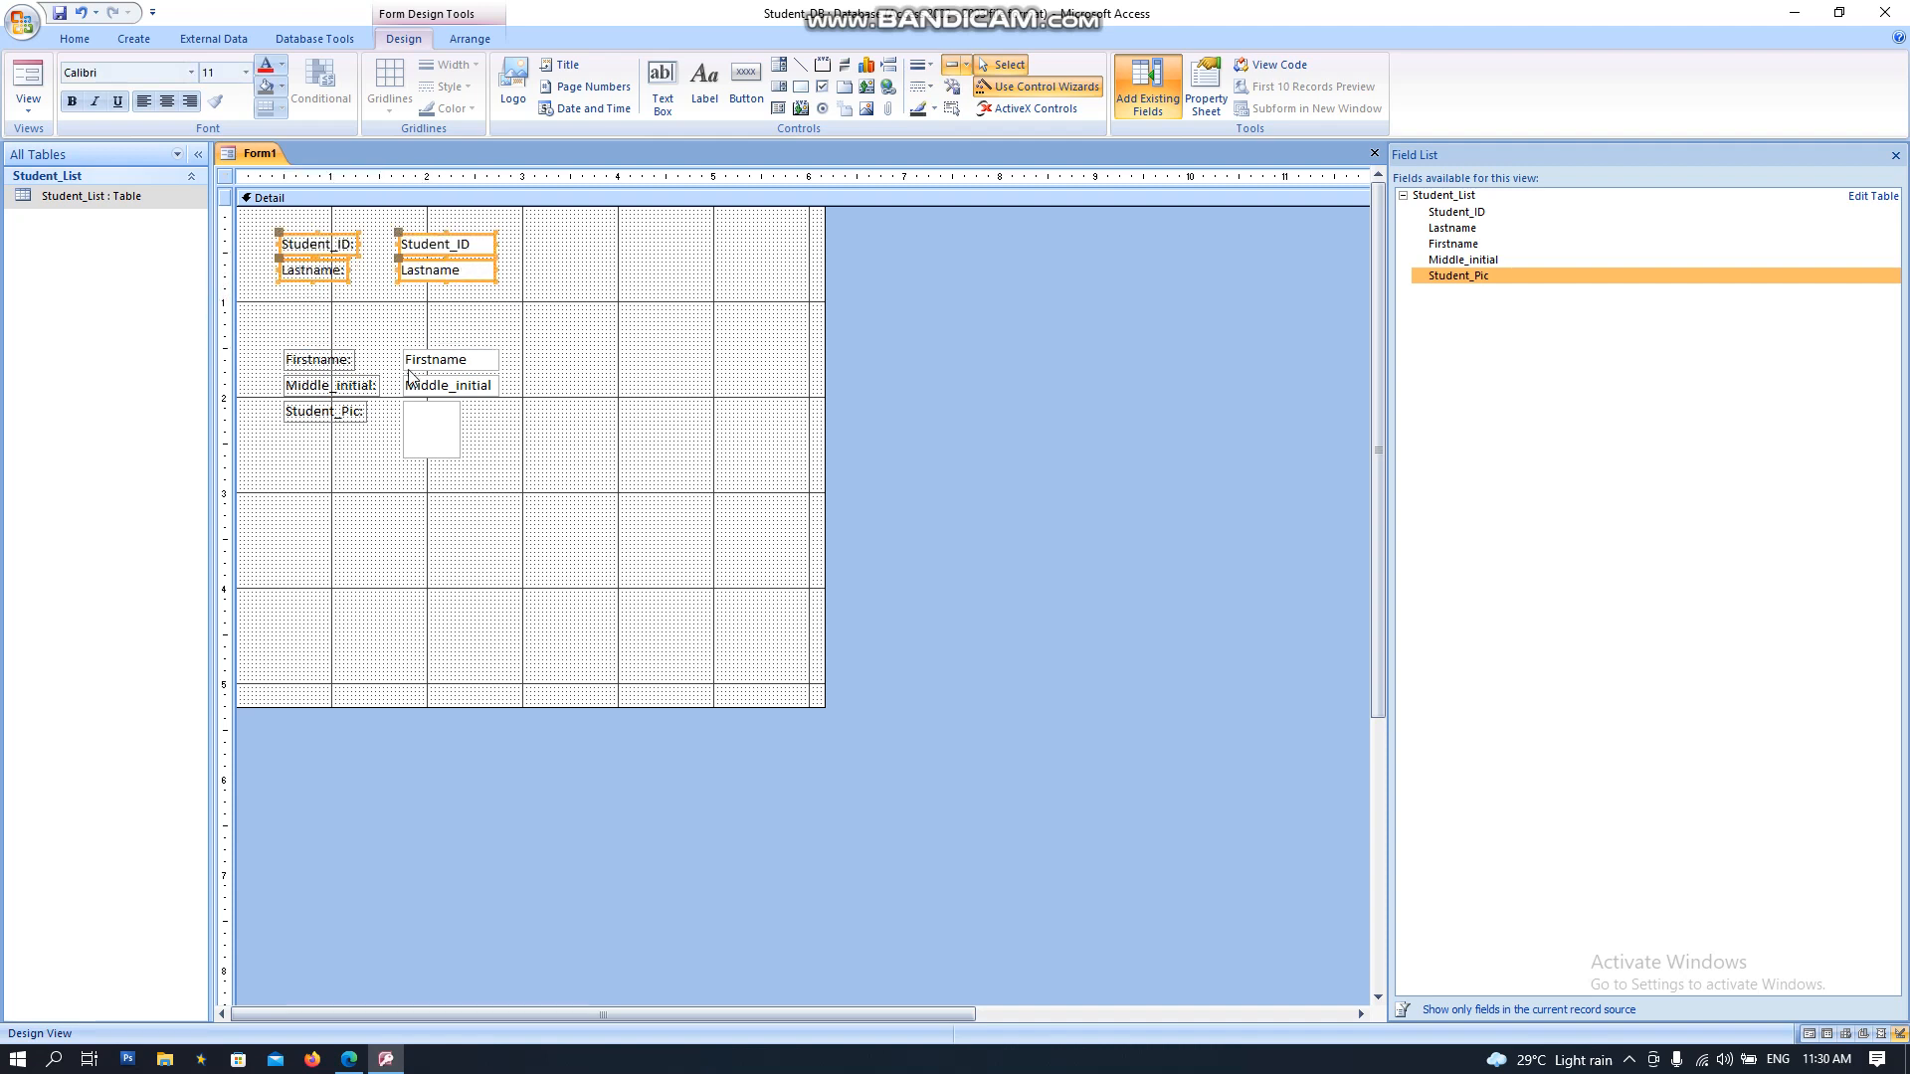
pyautogui.moveTo(264, 335); pyautogui.dragTo(525, 463)
pyautogui.moveTo(478, 391); pyautogui.dragTo(466, 324)
pyautogui.moveTo(533, 443); pyautogui.dragTo(604, 269)
pyautogui.click(563, 533)
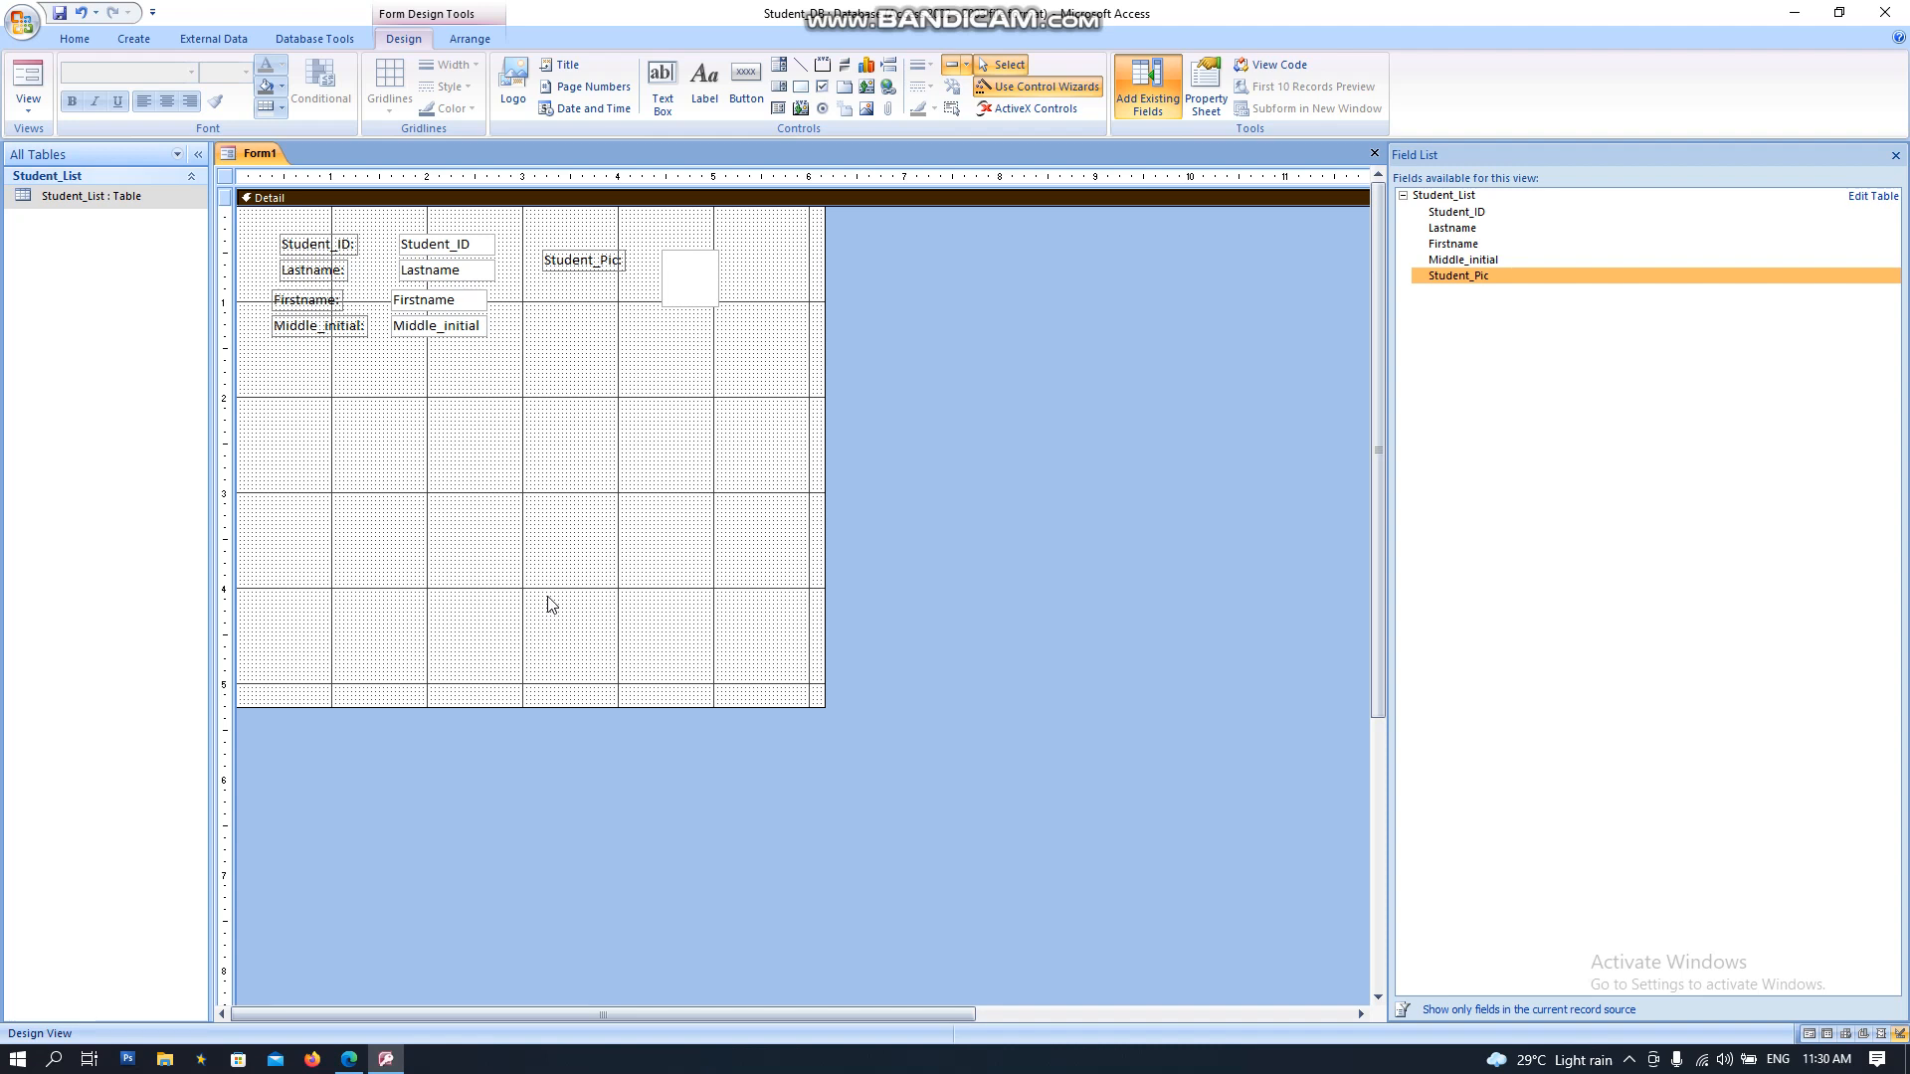
# Step: Save the form as Student_Form
pyautogui.rightClick(253, 157)
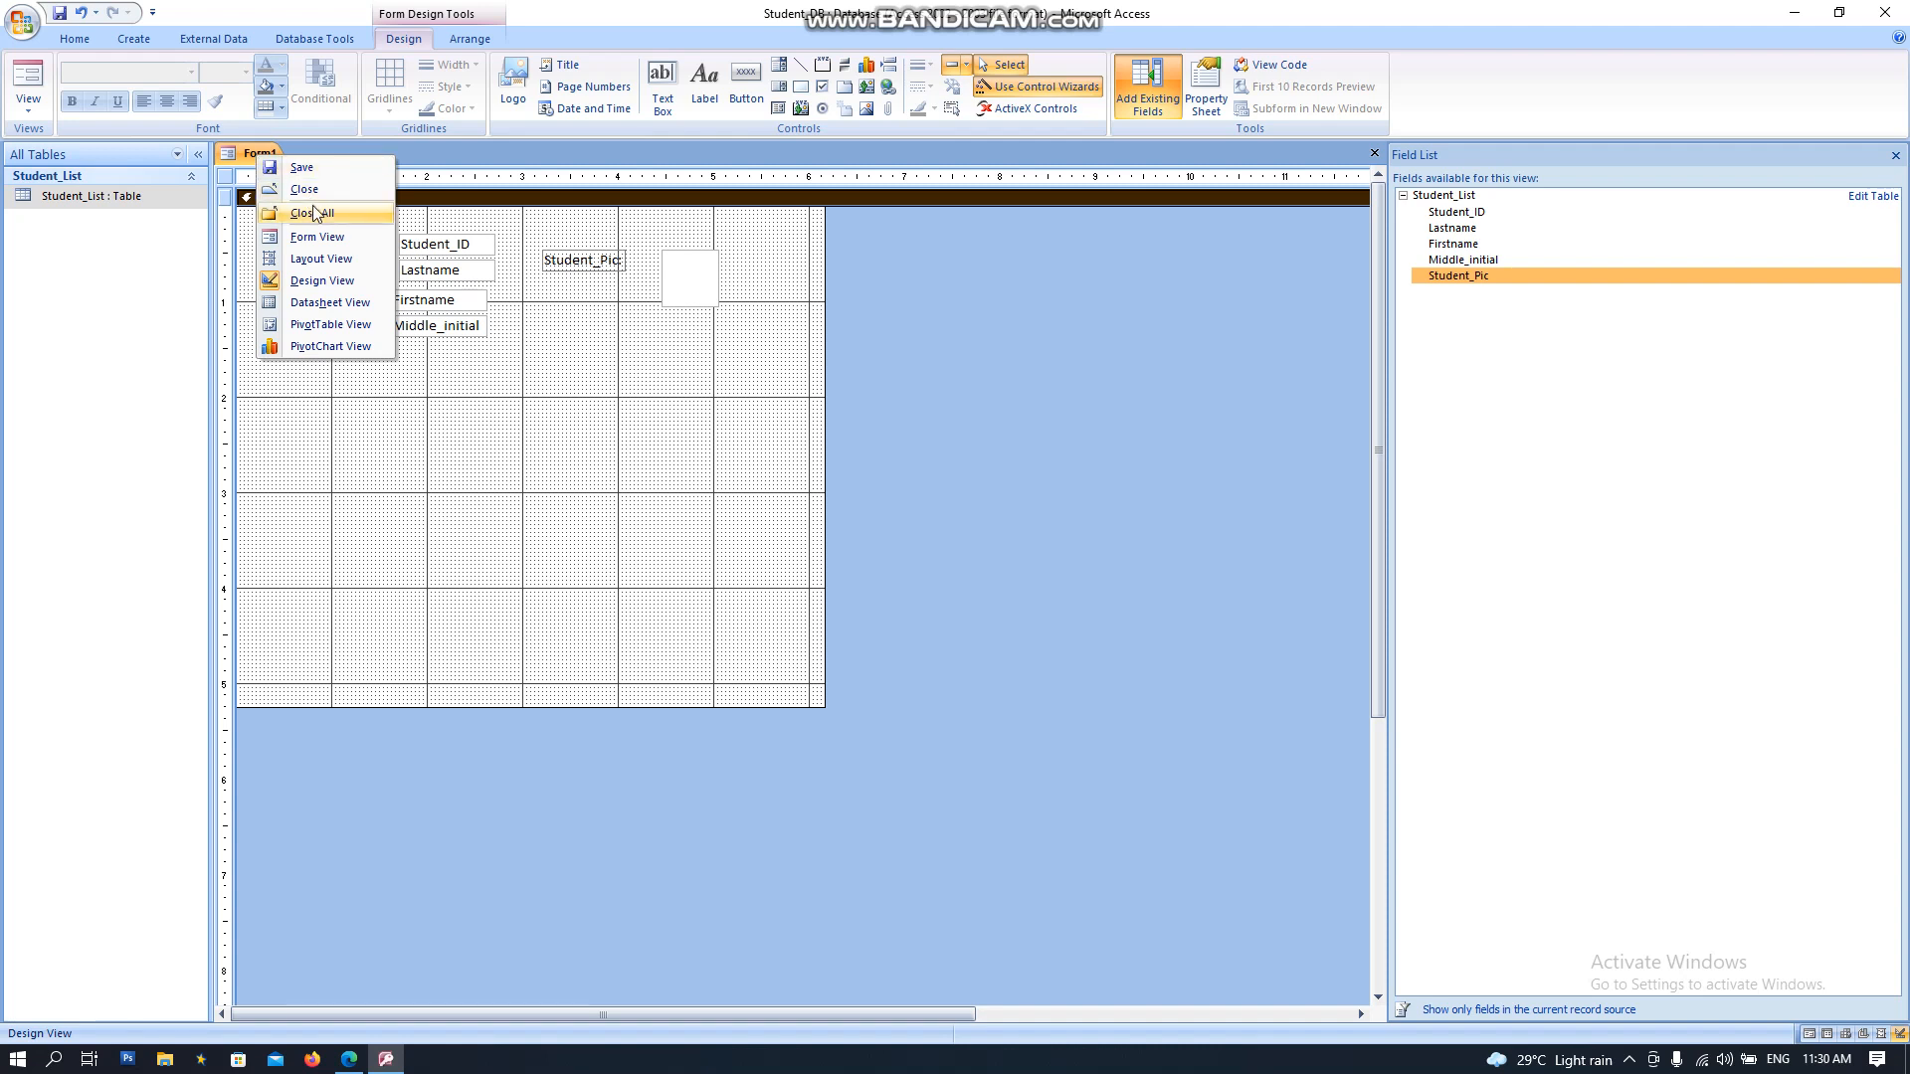
pyautogui.rightClick(249, 155)
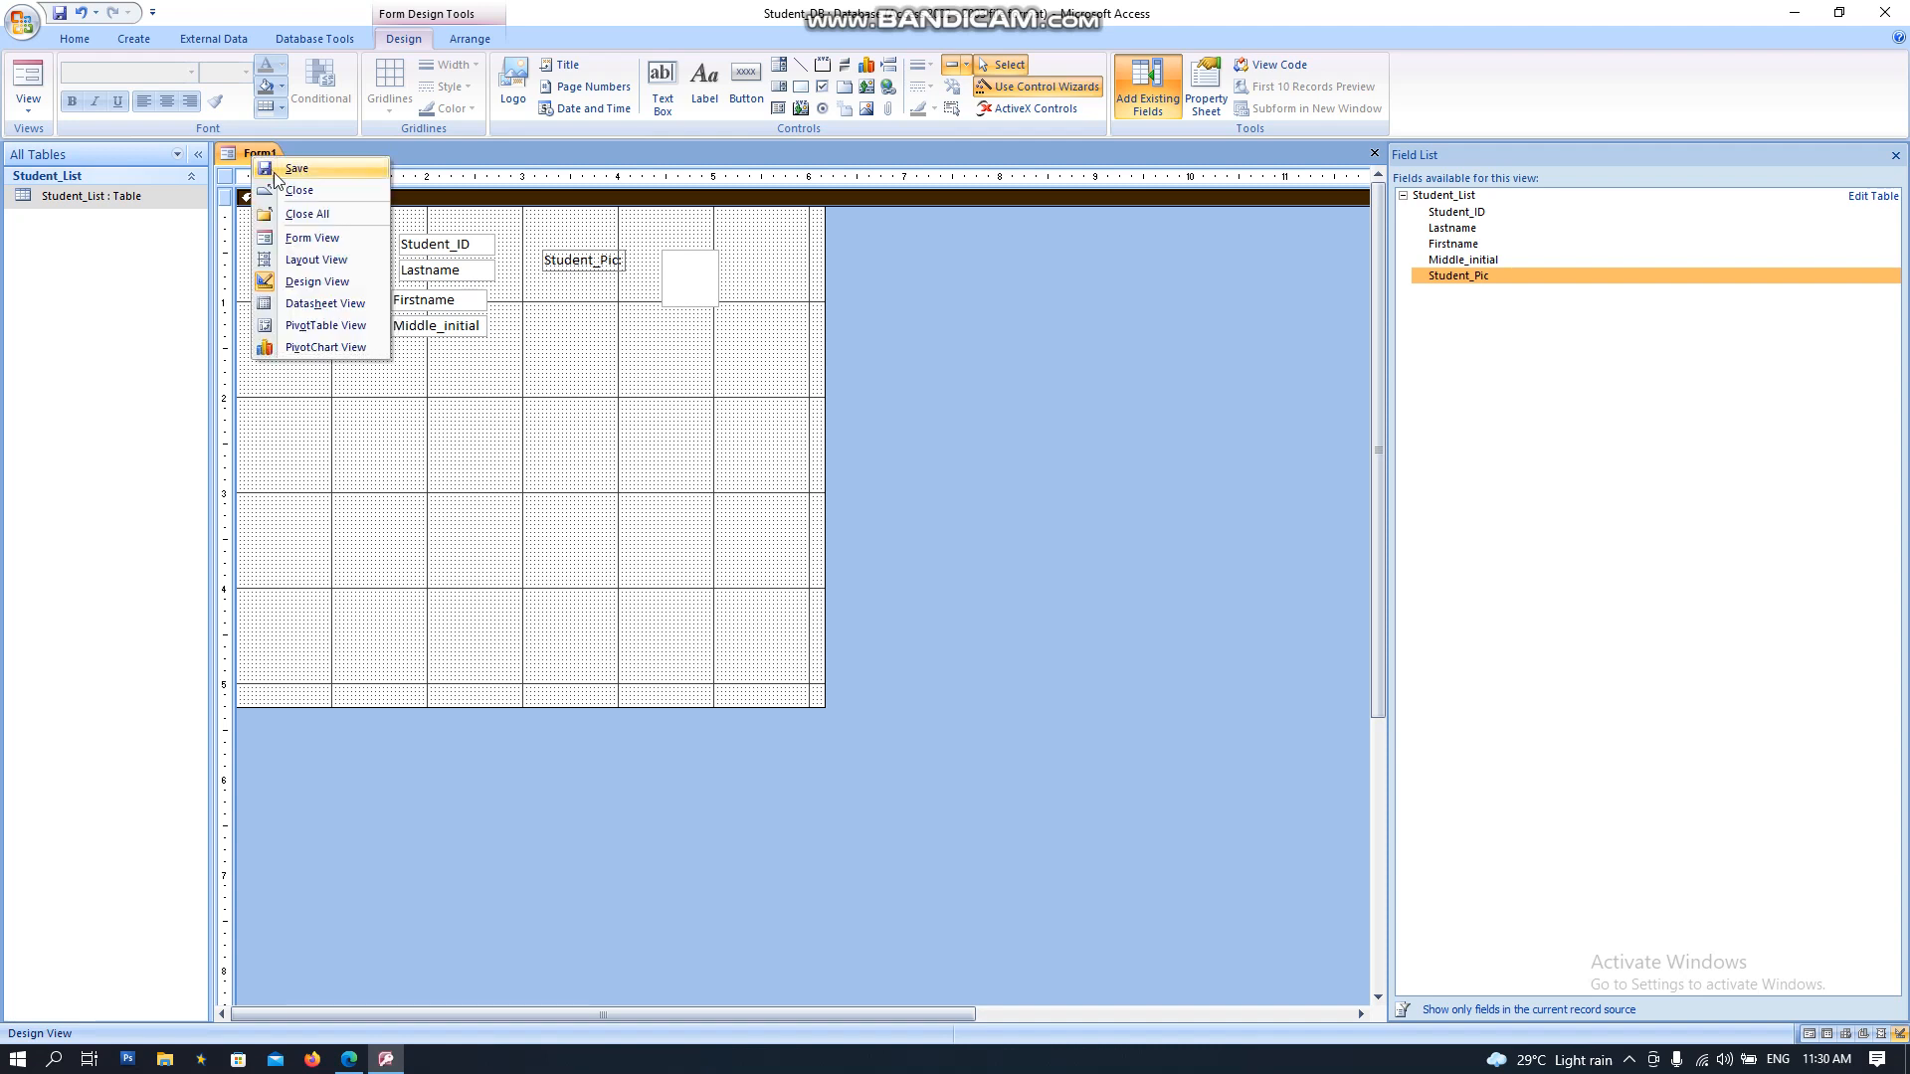
pyautogui.click(298, 169)
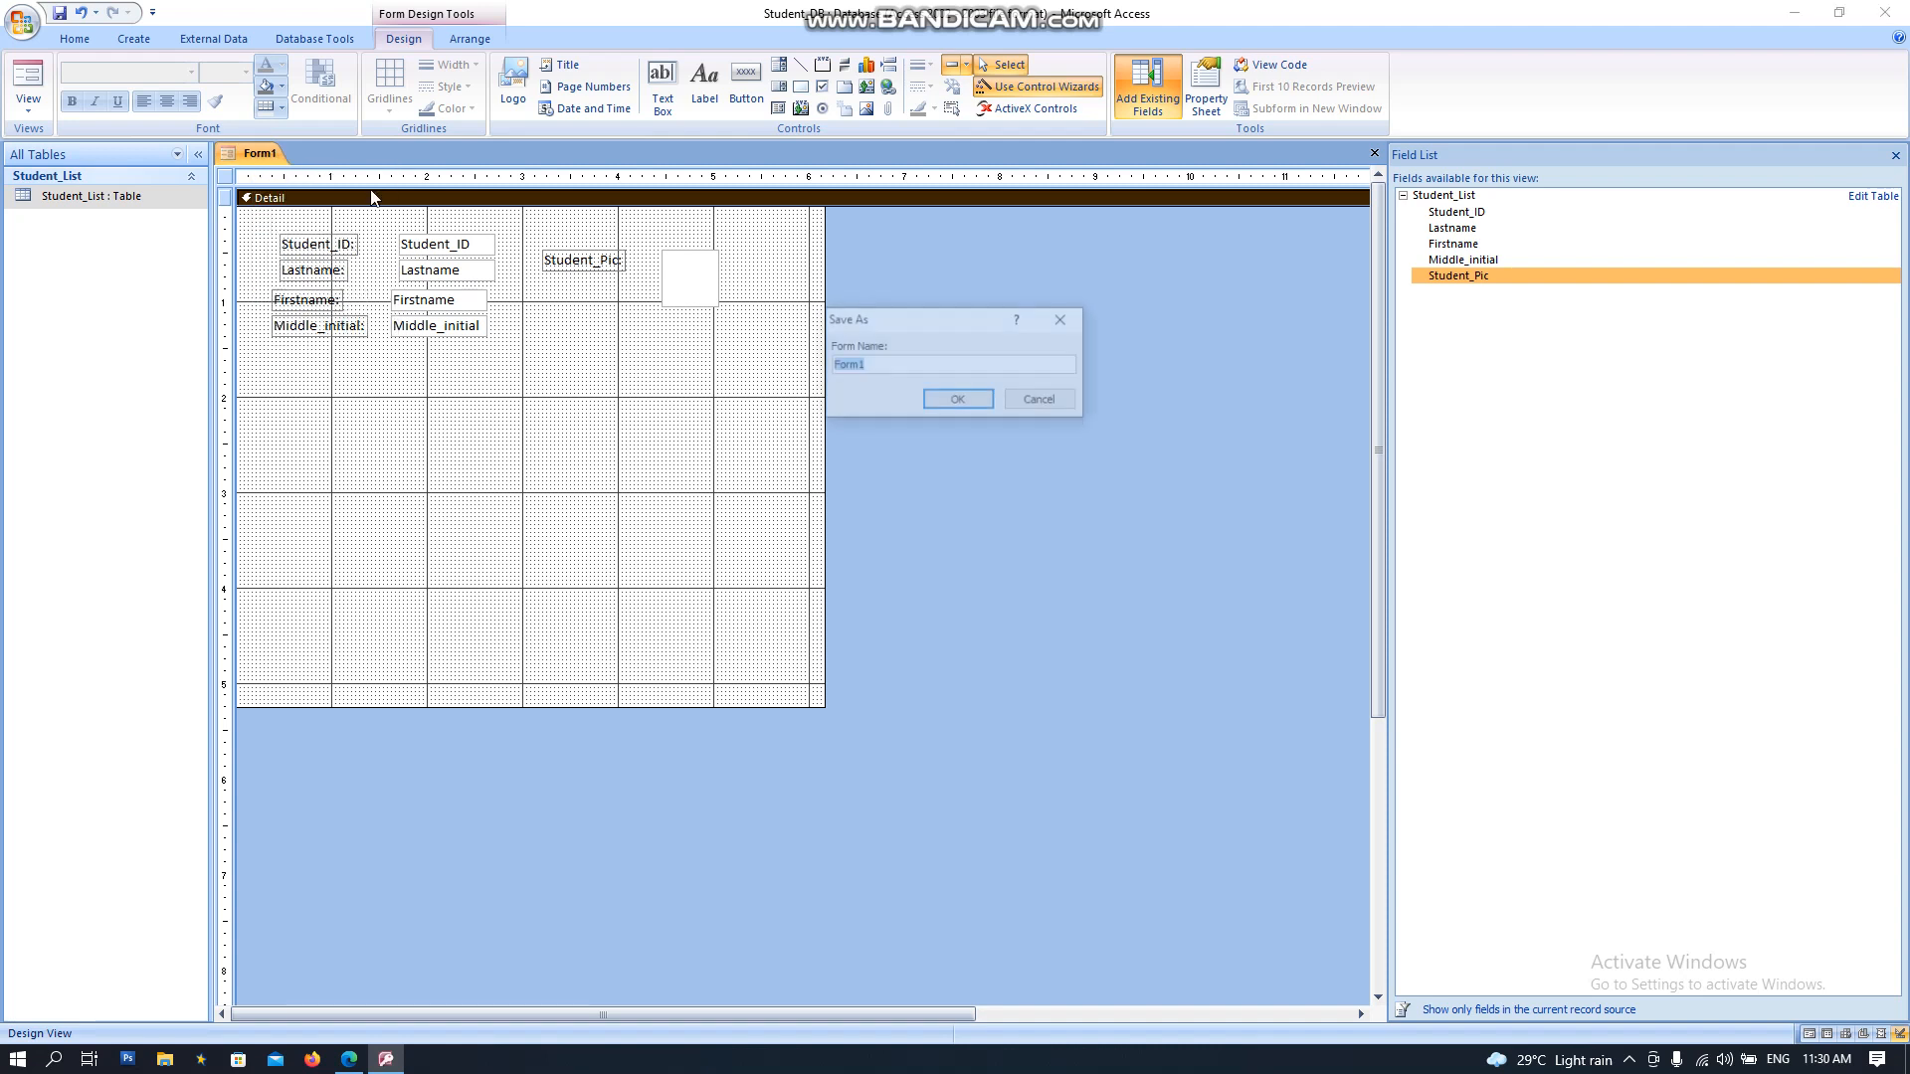
pyautogui.click(876, 365)
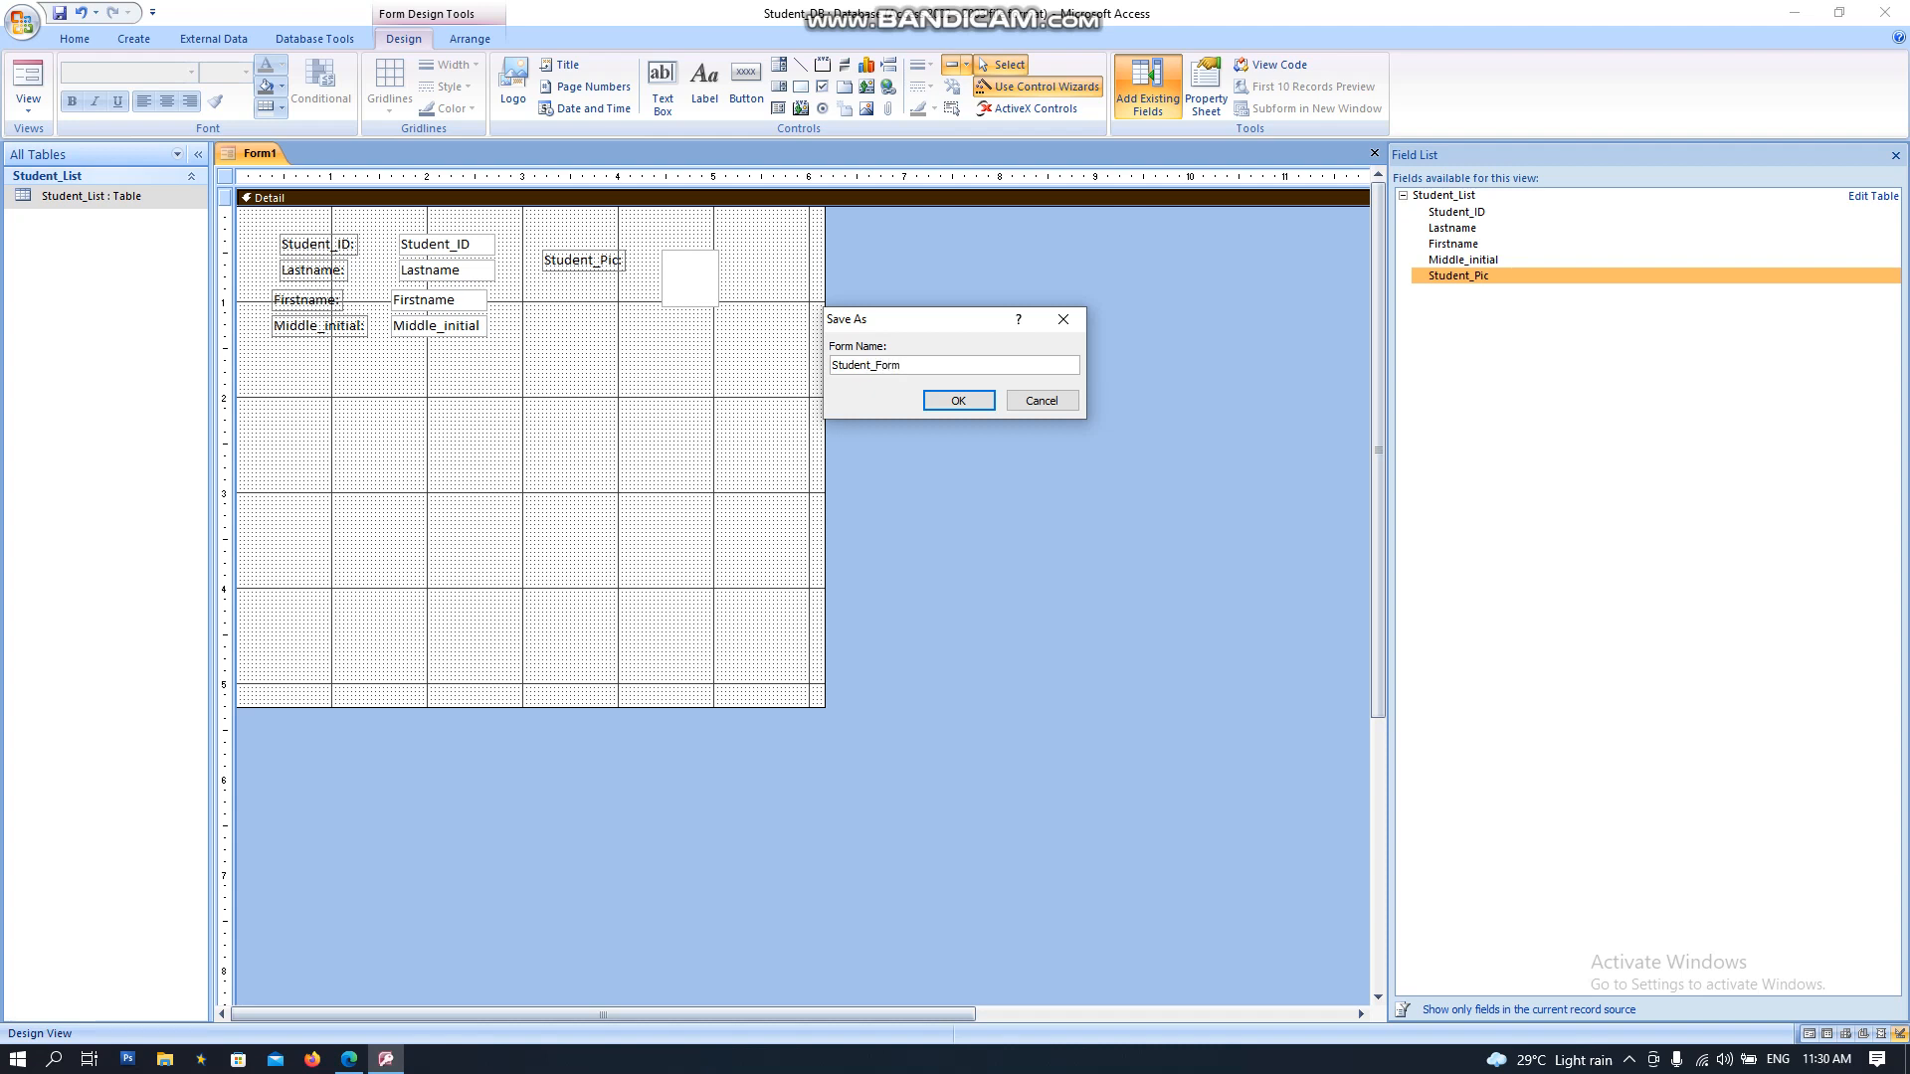
pyautogui.click(961, 401)
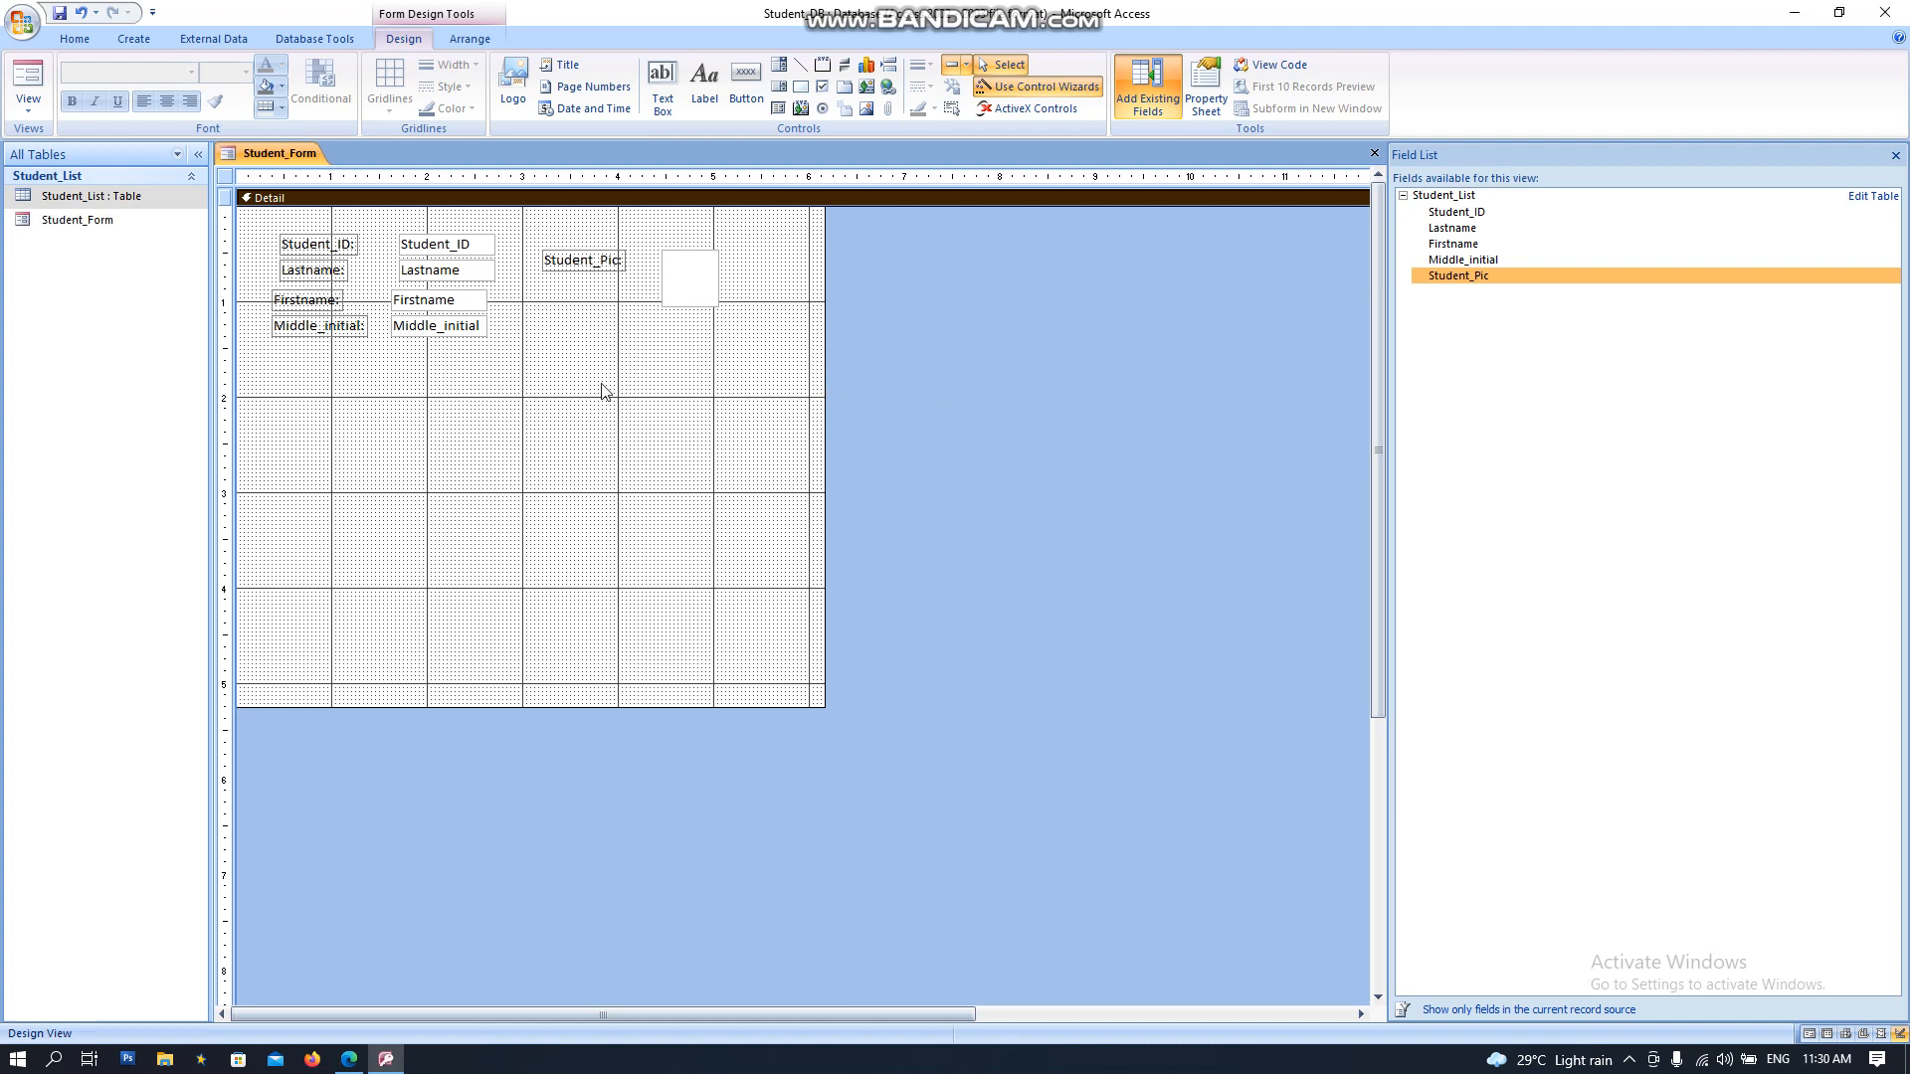
# Step: Open Student_Form in Form view and go to the second record to check its picture
pyautogui.rightClick(285, 162)
pyautogui.press('Escape')
pyautogui.click(88, 223)
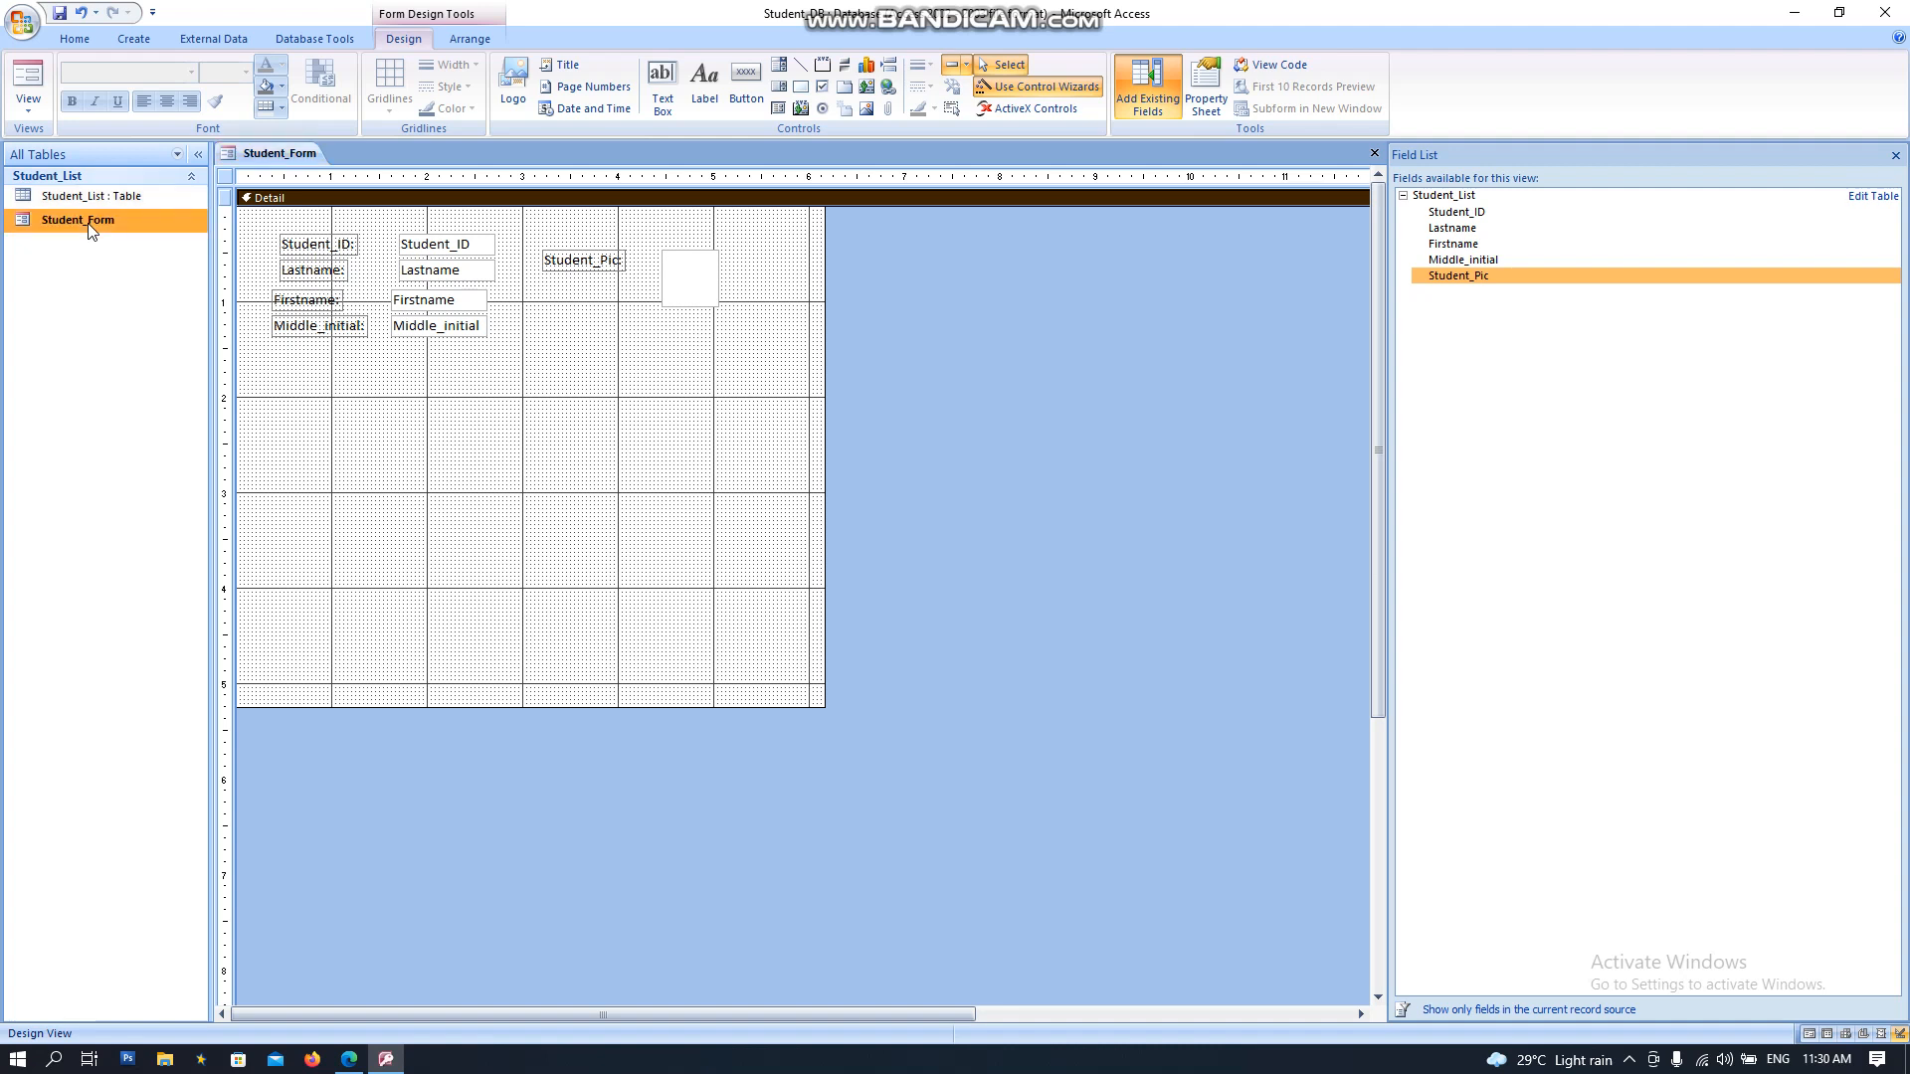
pyautogui.doubleClick(87, 223)
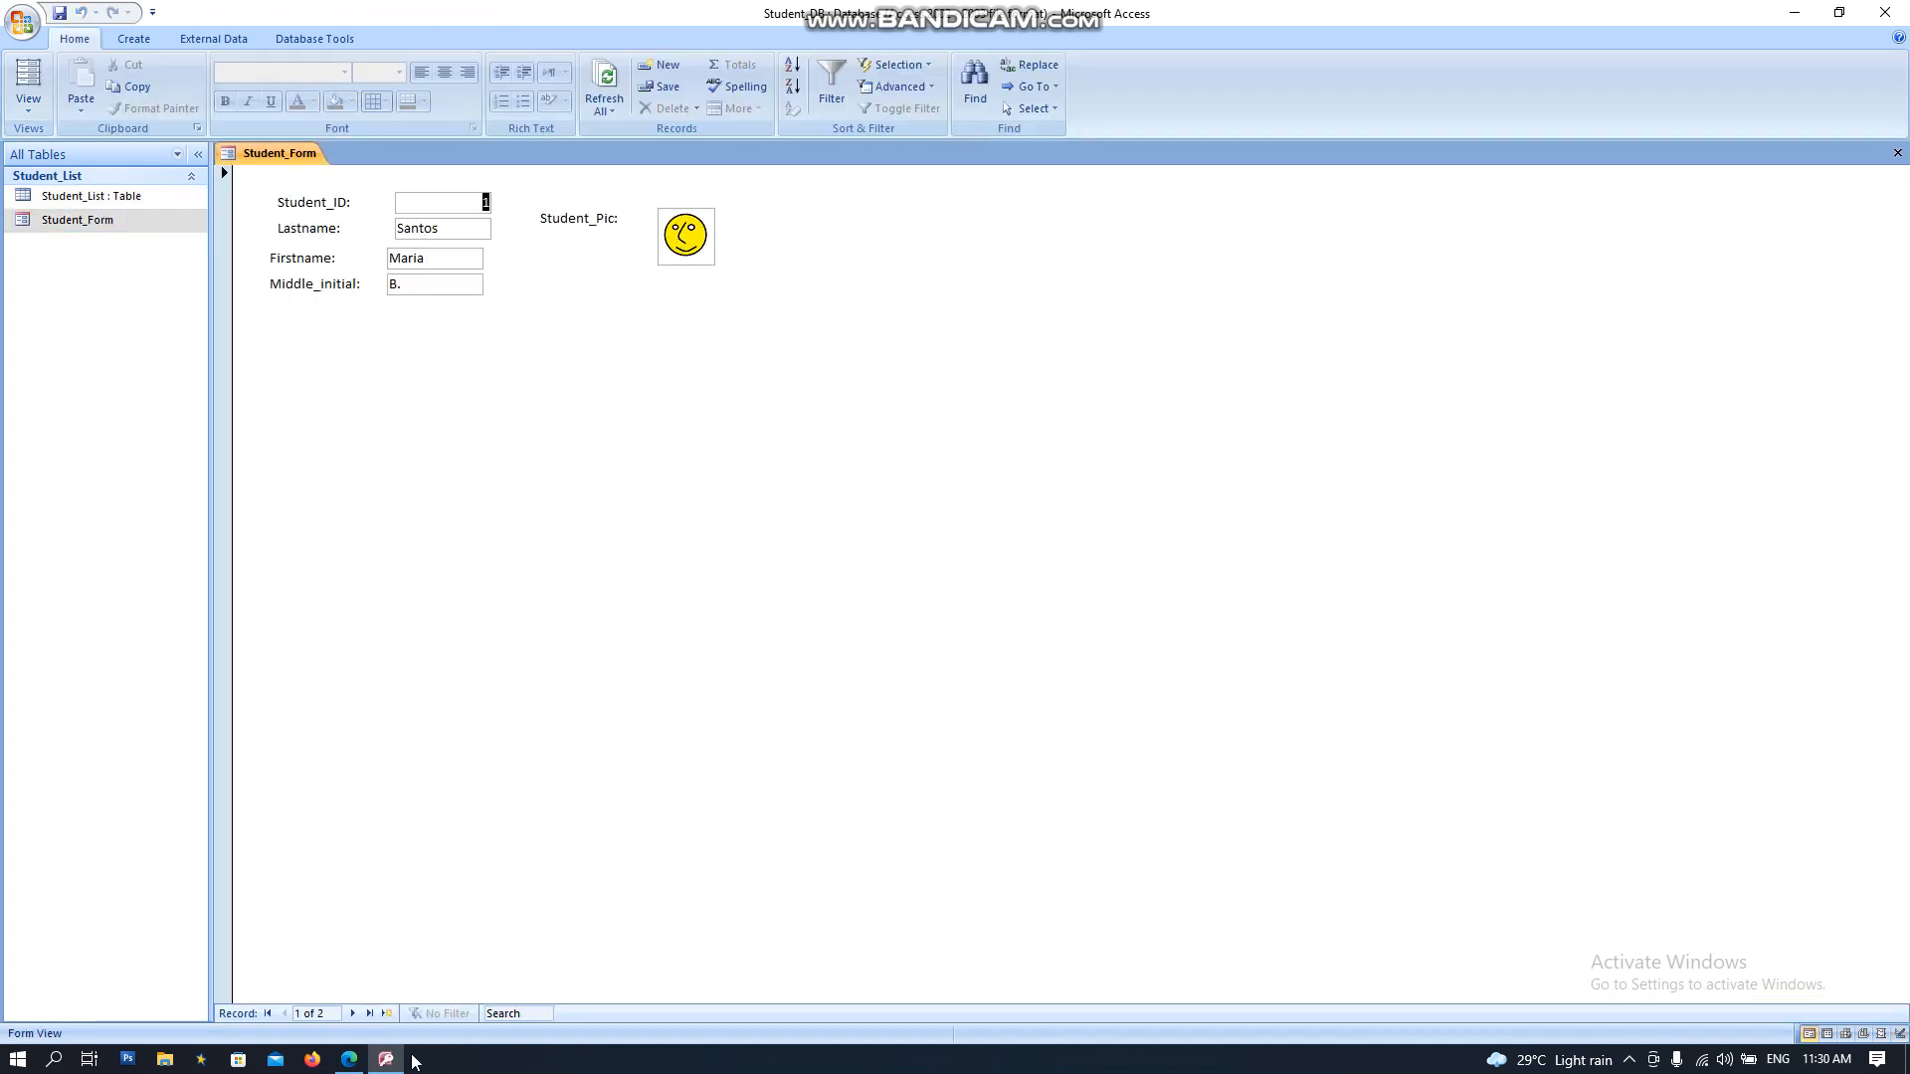
pyautogui.click(354, 1014)
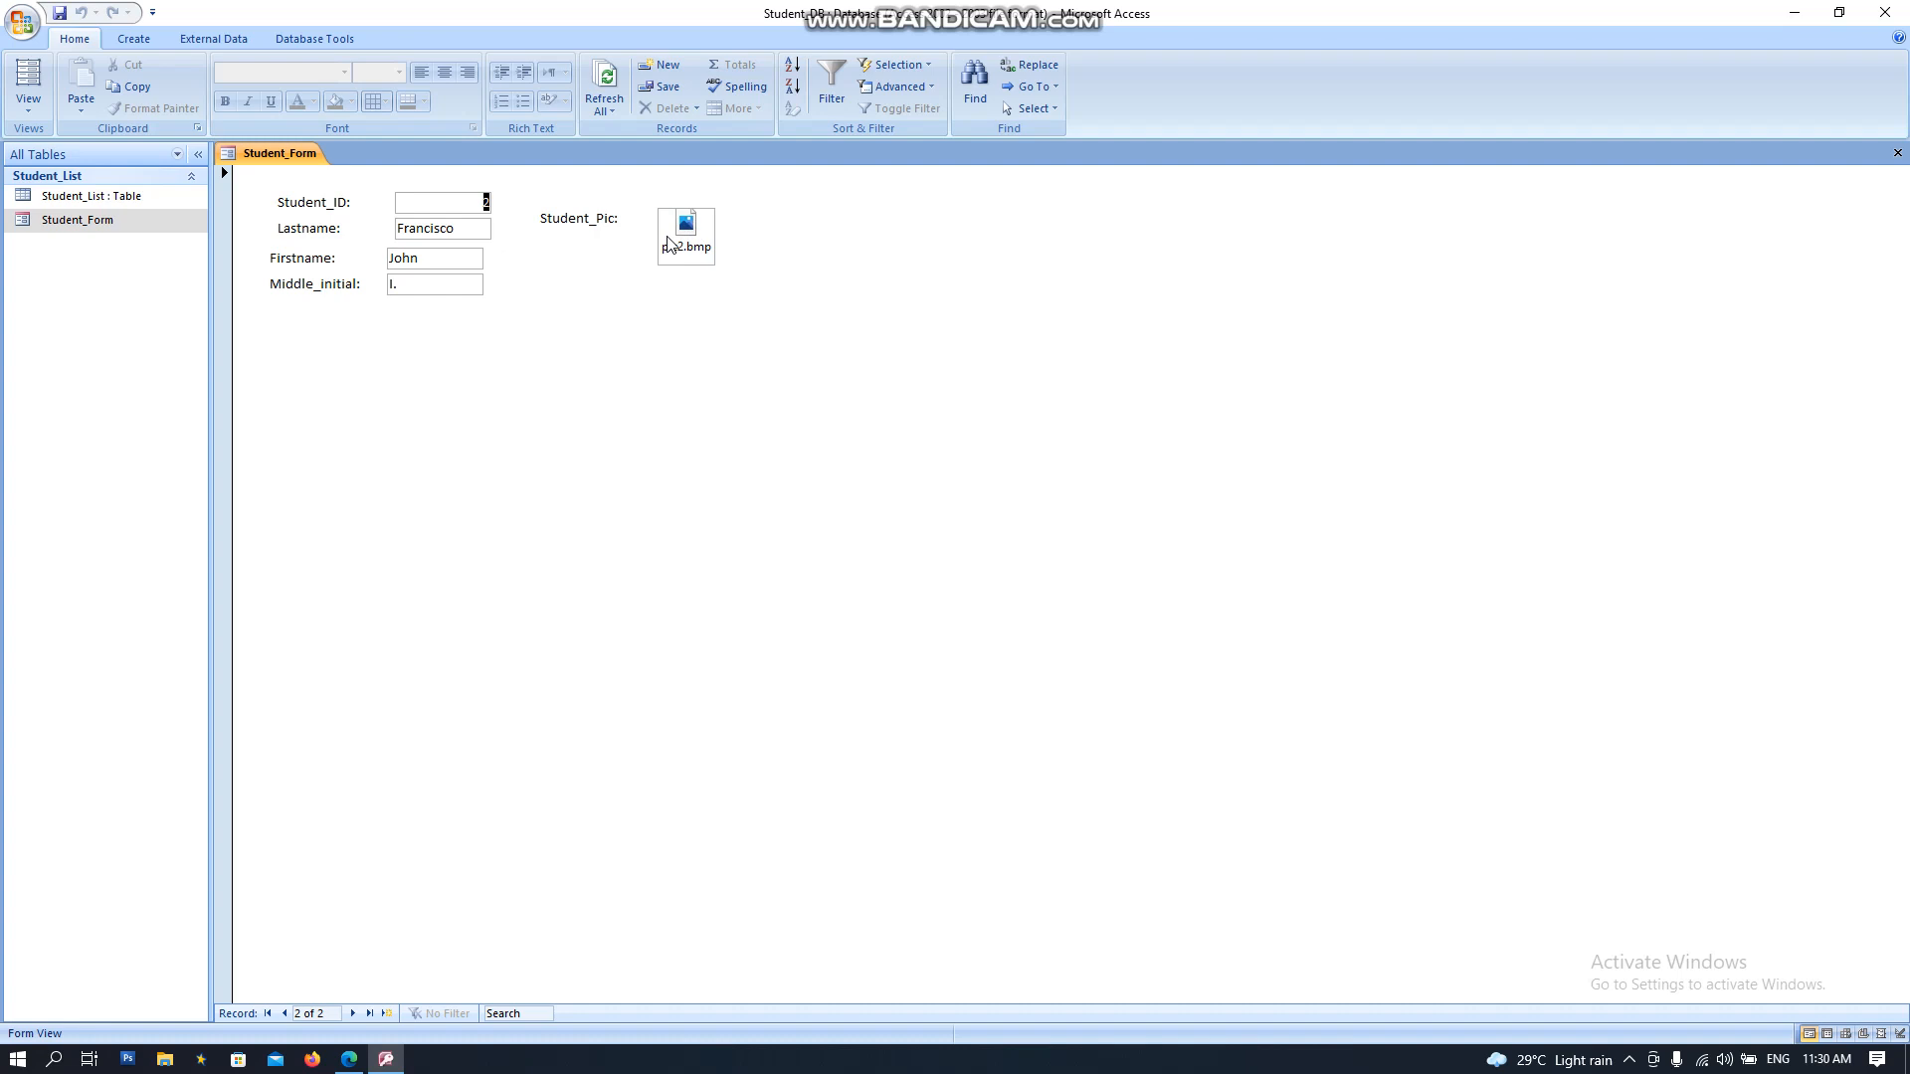
# Step: Close Student_Form
pyautogui.rightClick(106, 197)
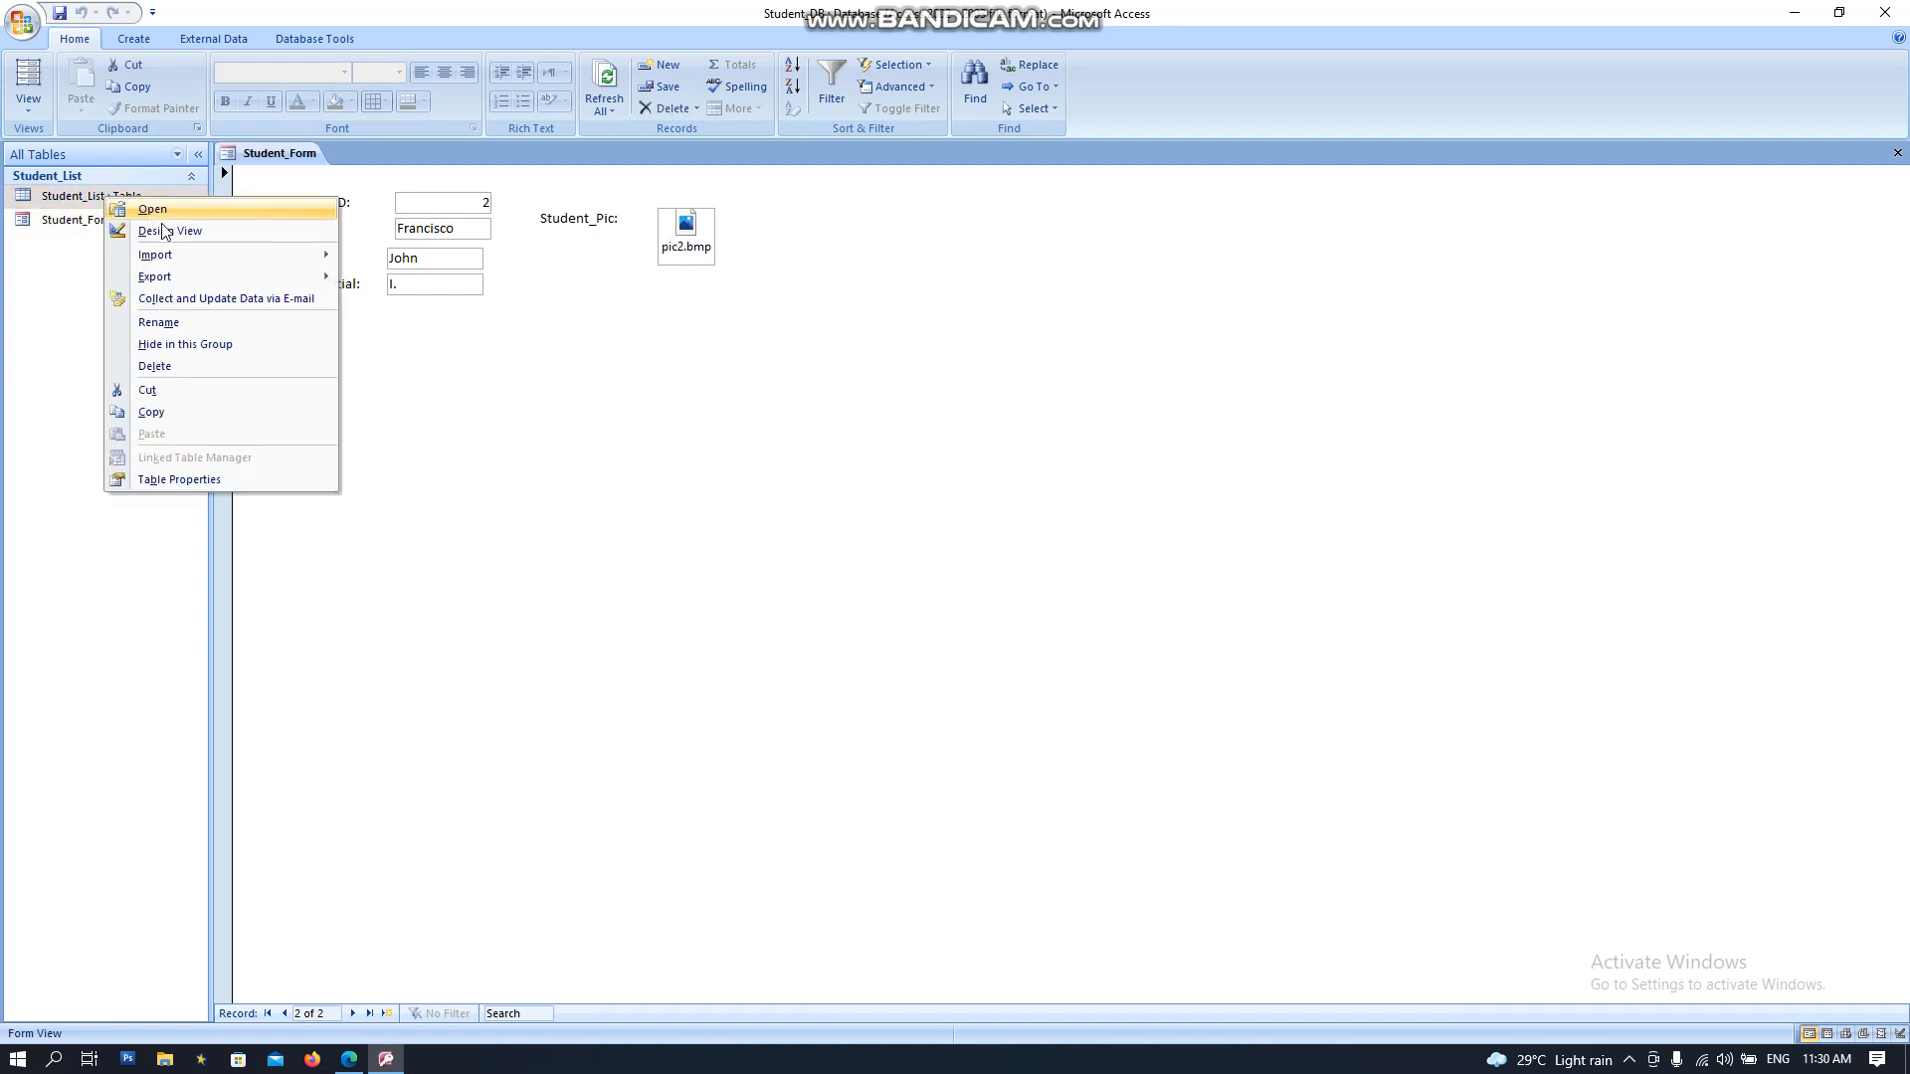
pyautogui.rightClick(283, 156)
pyautogui.click(332, 190)
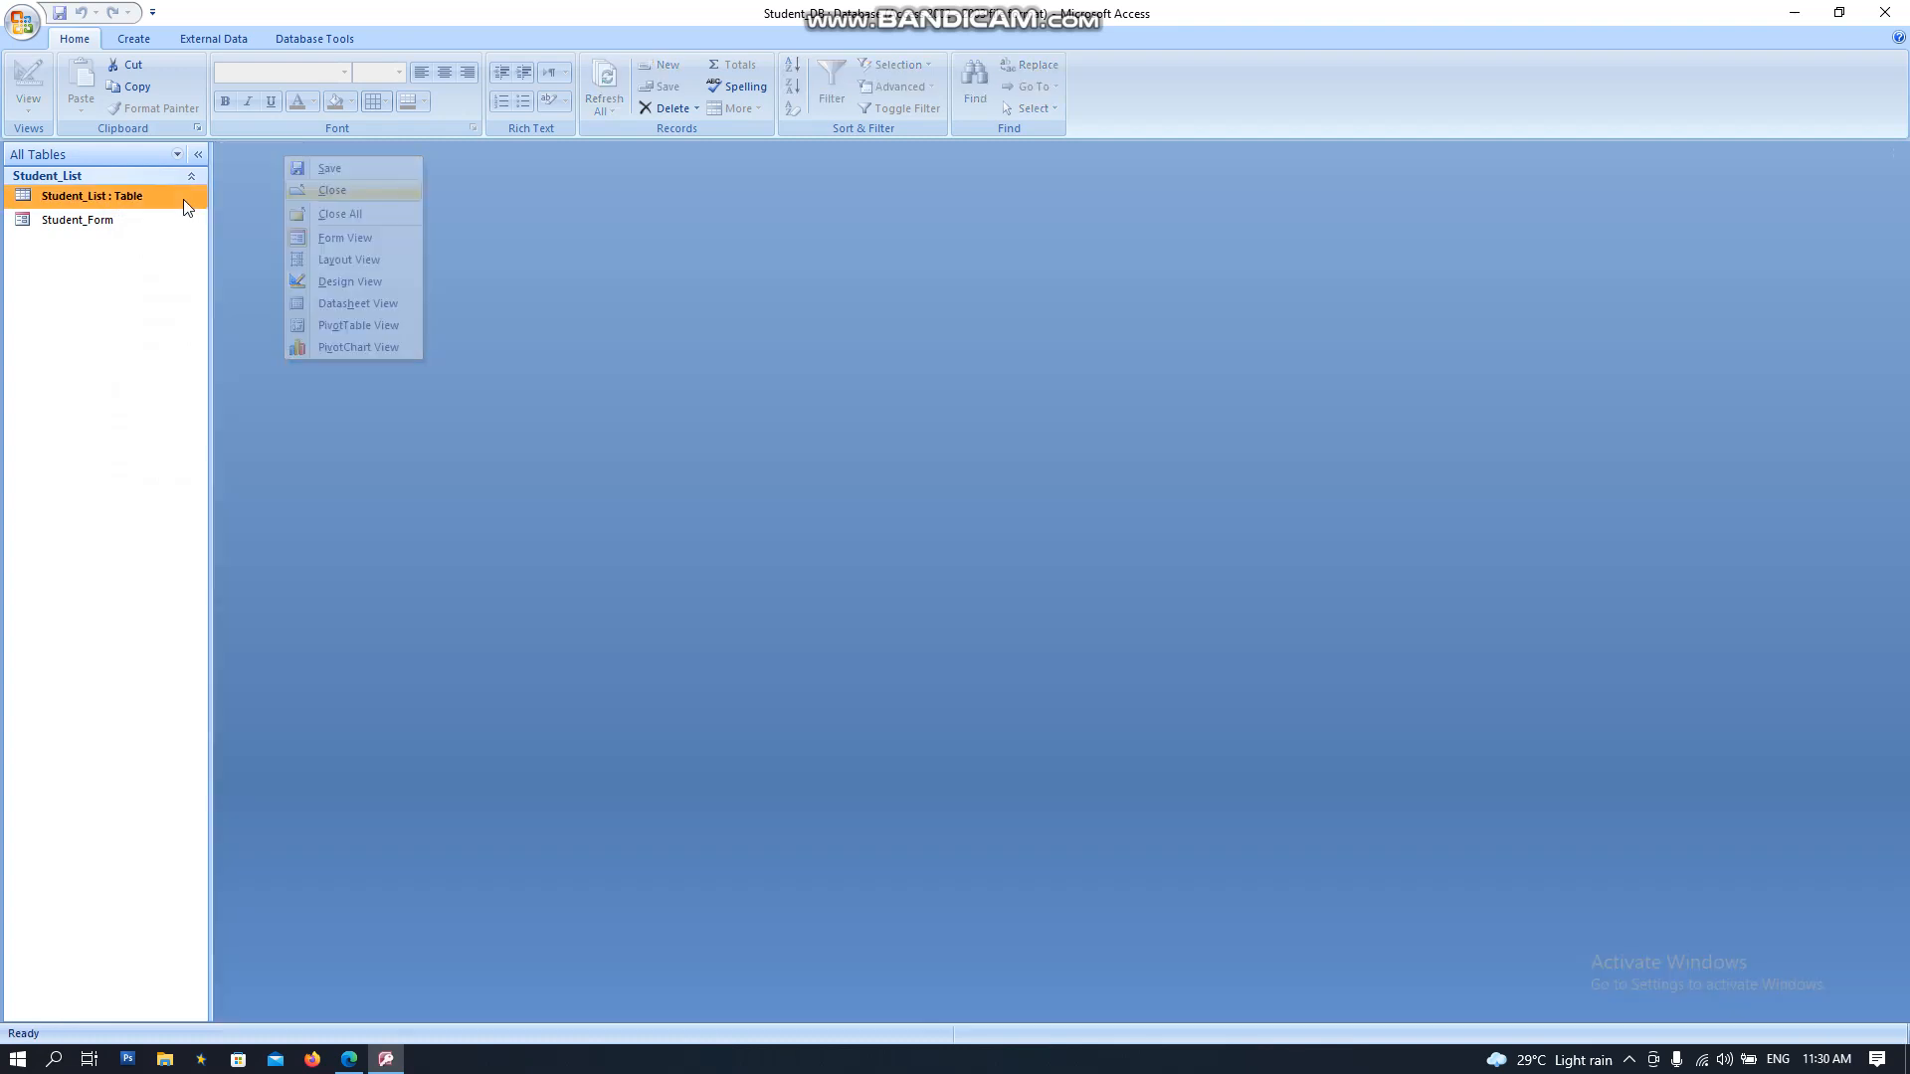
pyautogui.rightClick(163, 199)
pyautogui.click(215, 232)
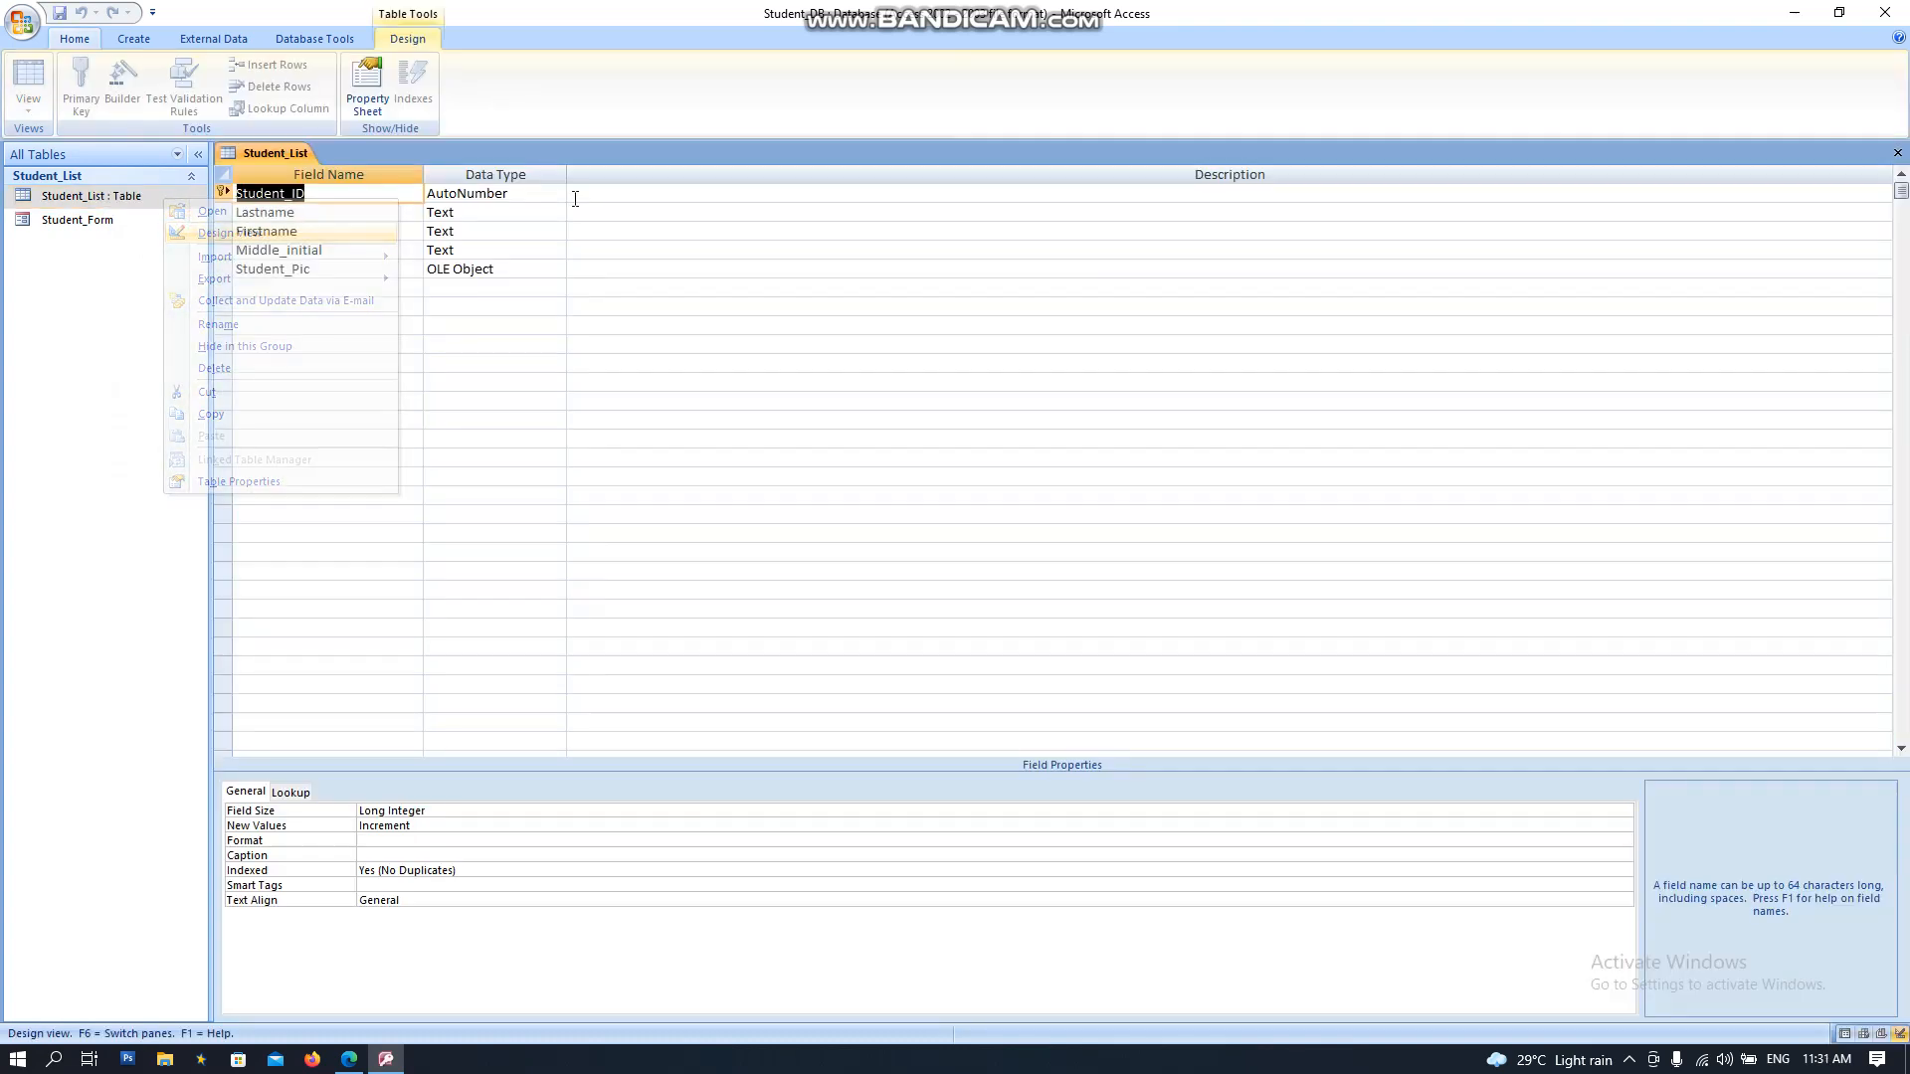
pyautogui.rightClick(249, 156)
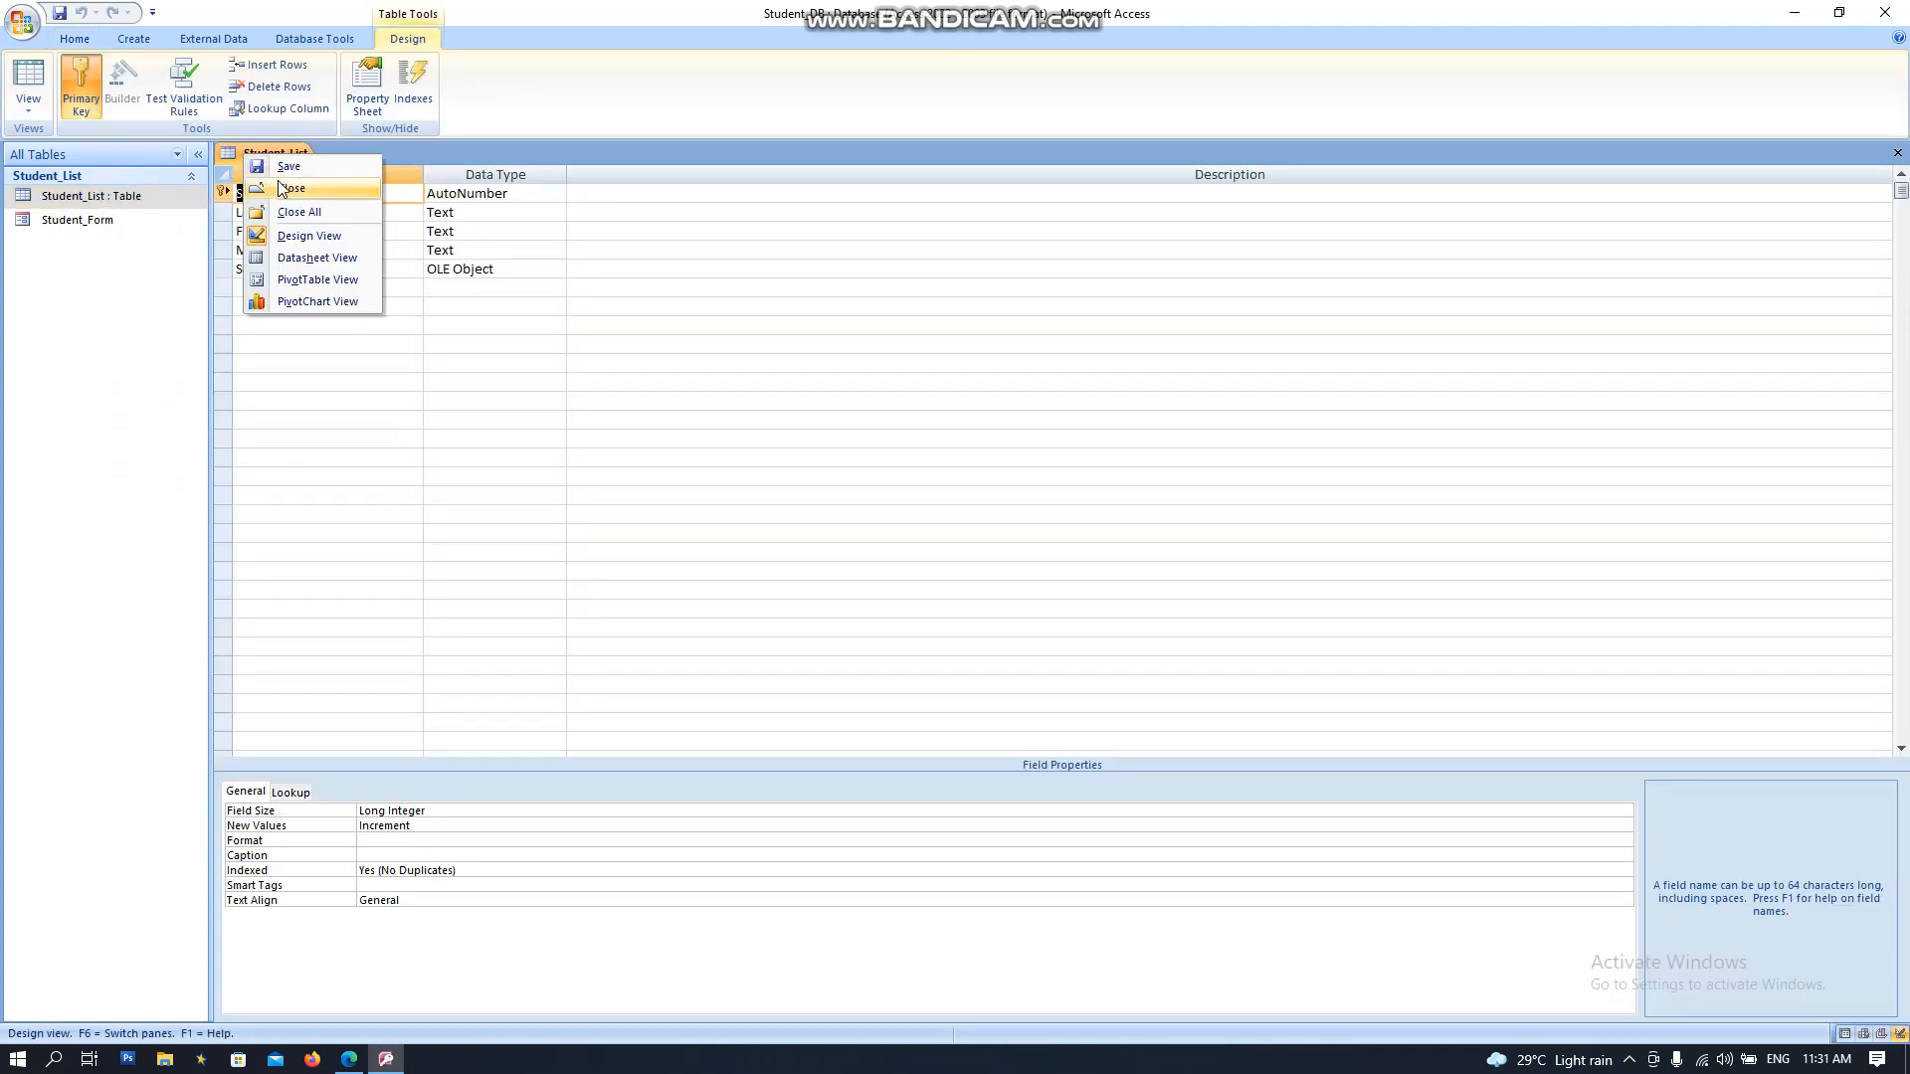
pyautogui.click(288, 188)
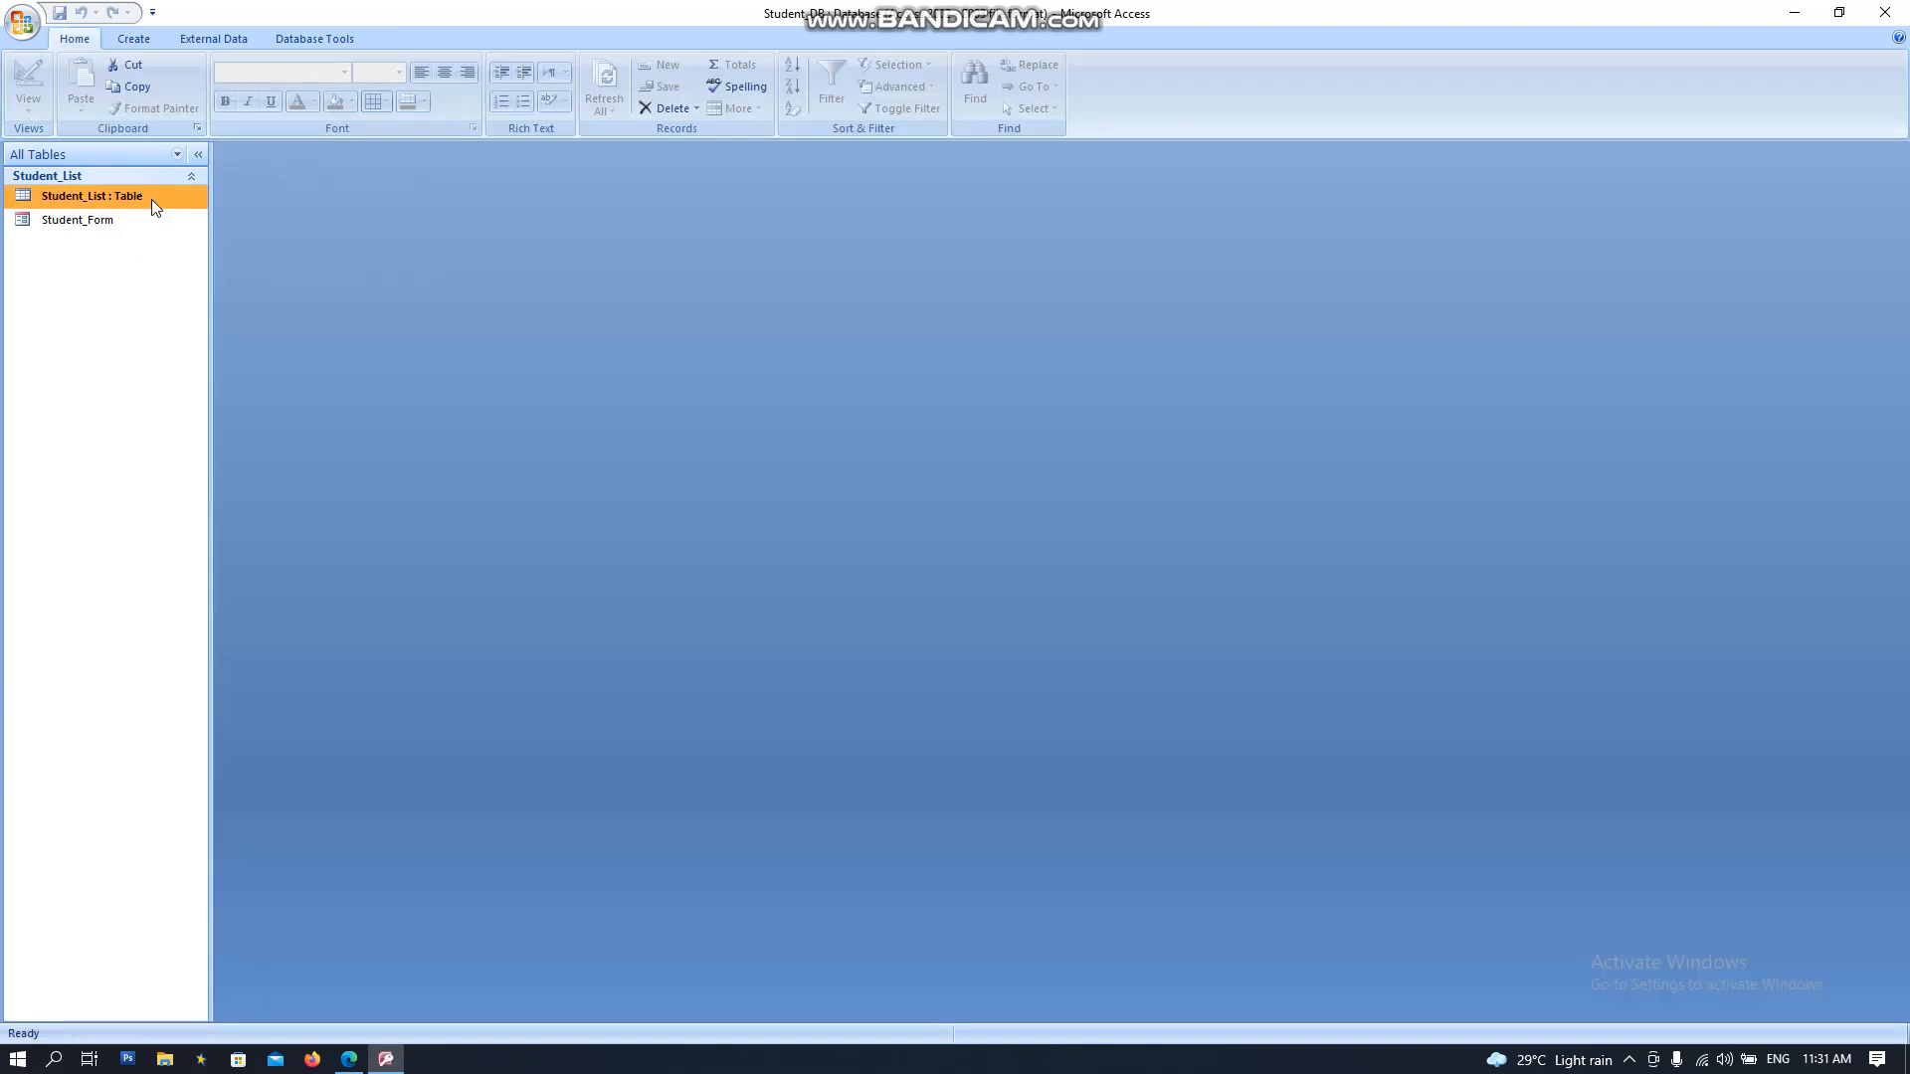
# Step: Open the Student_List table and insert a new Bitmap Image object in the second record's Student_Pic field
pyautogui.doubleClick(151, 199)
pyautogui.click(654, 217)
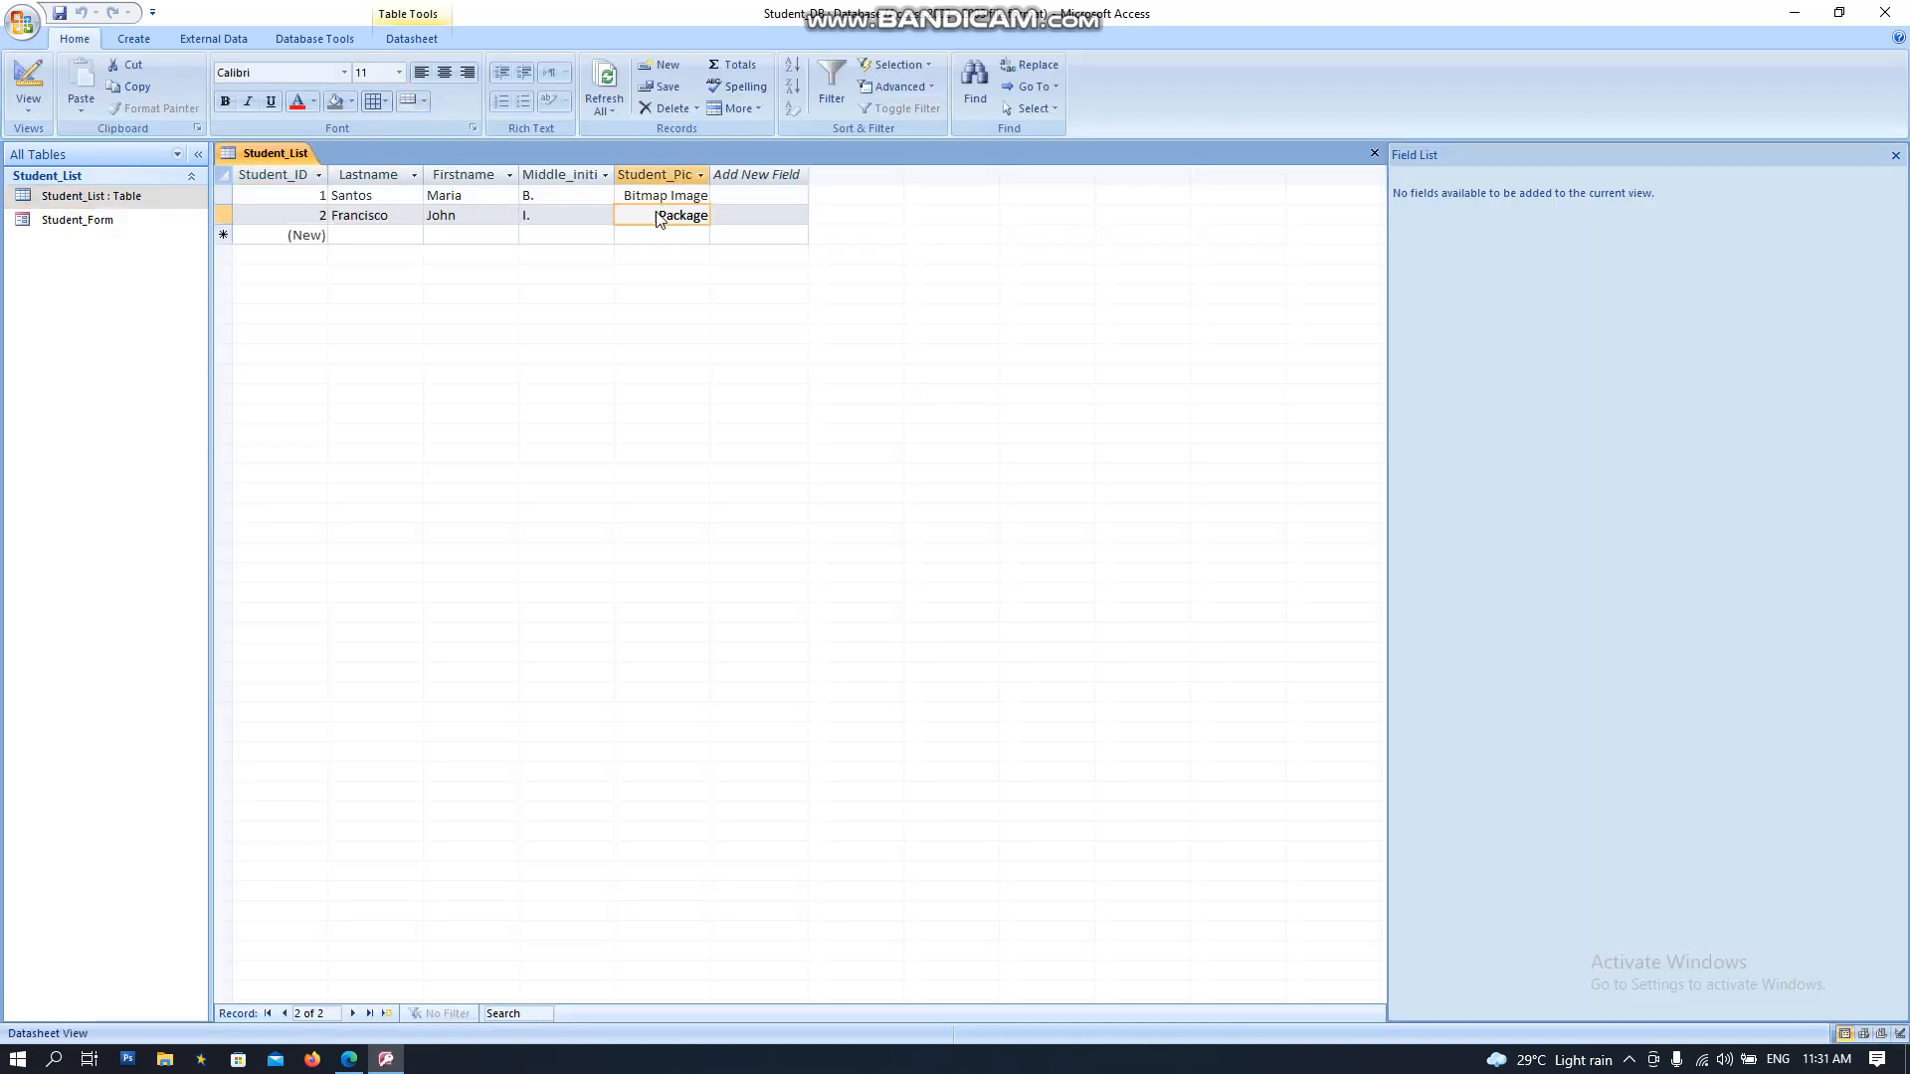
pyautogui.rightClick(657, 219)
pyautogui.click(733, 377)
pyautogui.click(885, 339)
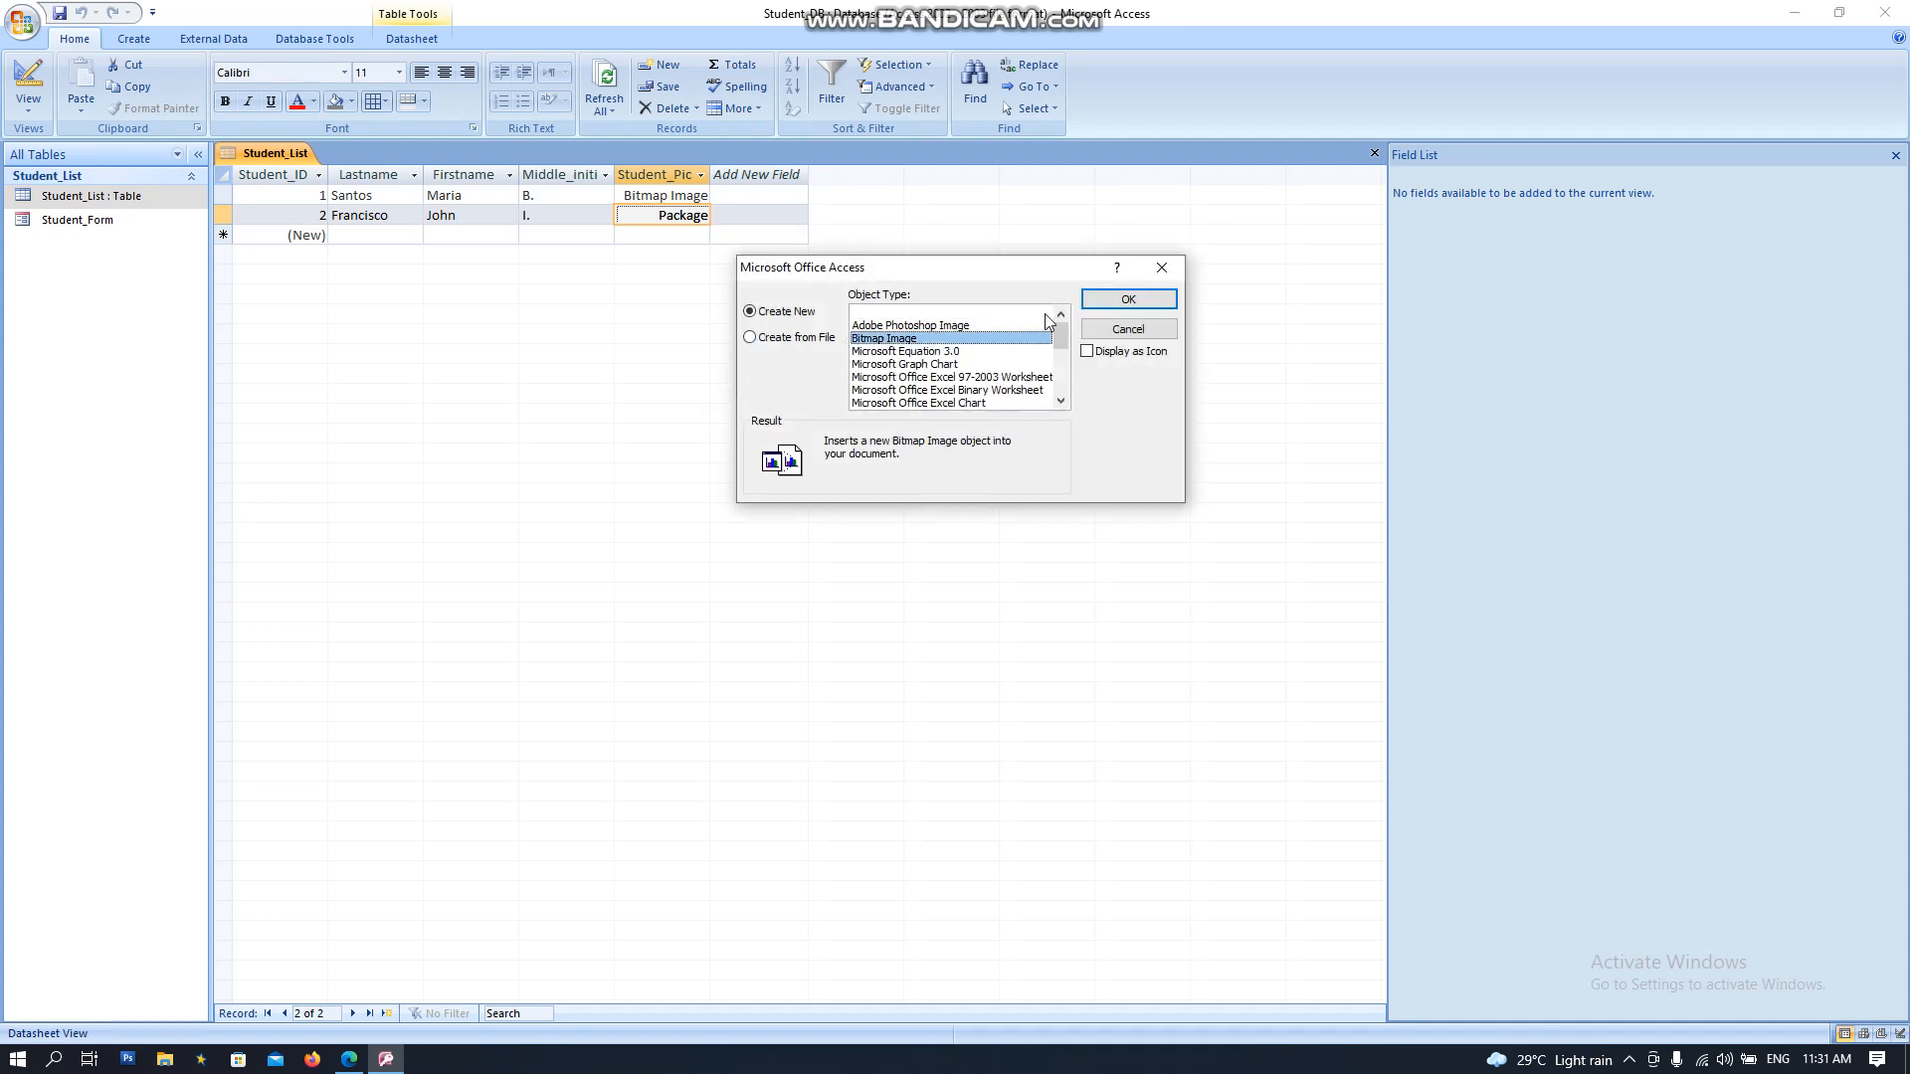
pyautogui.click(1128, 299)
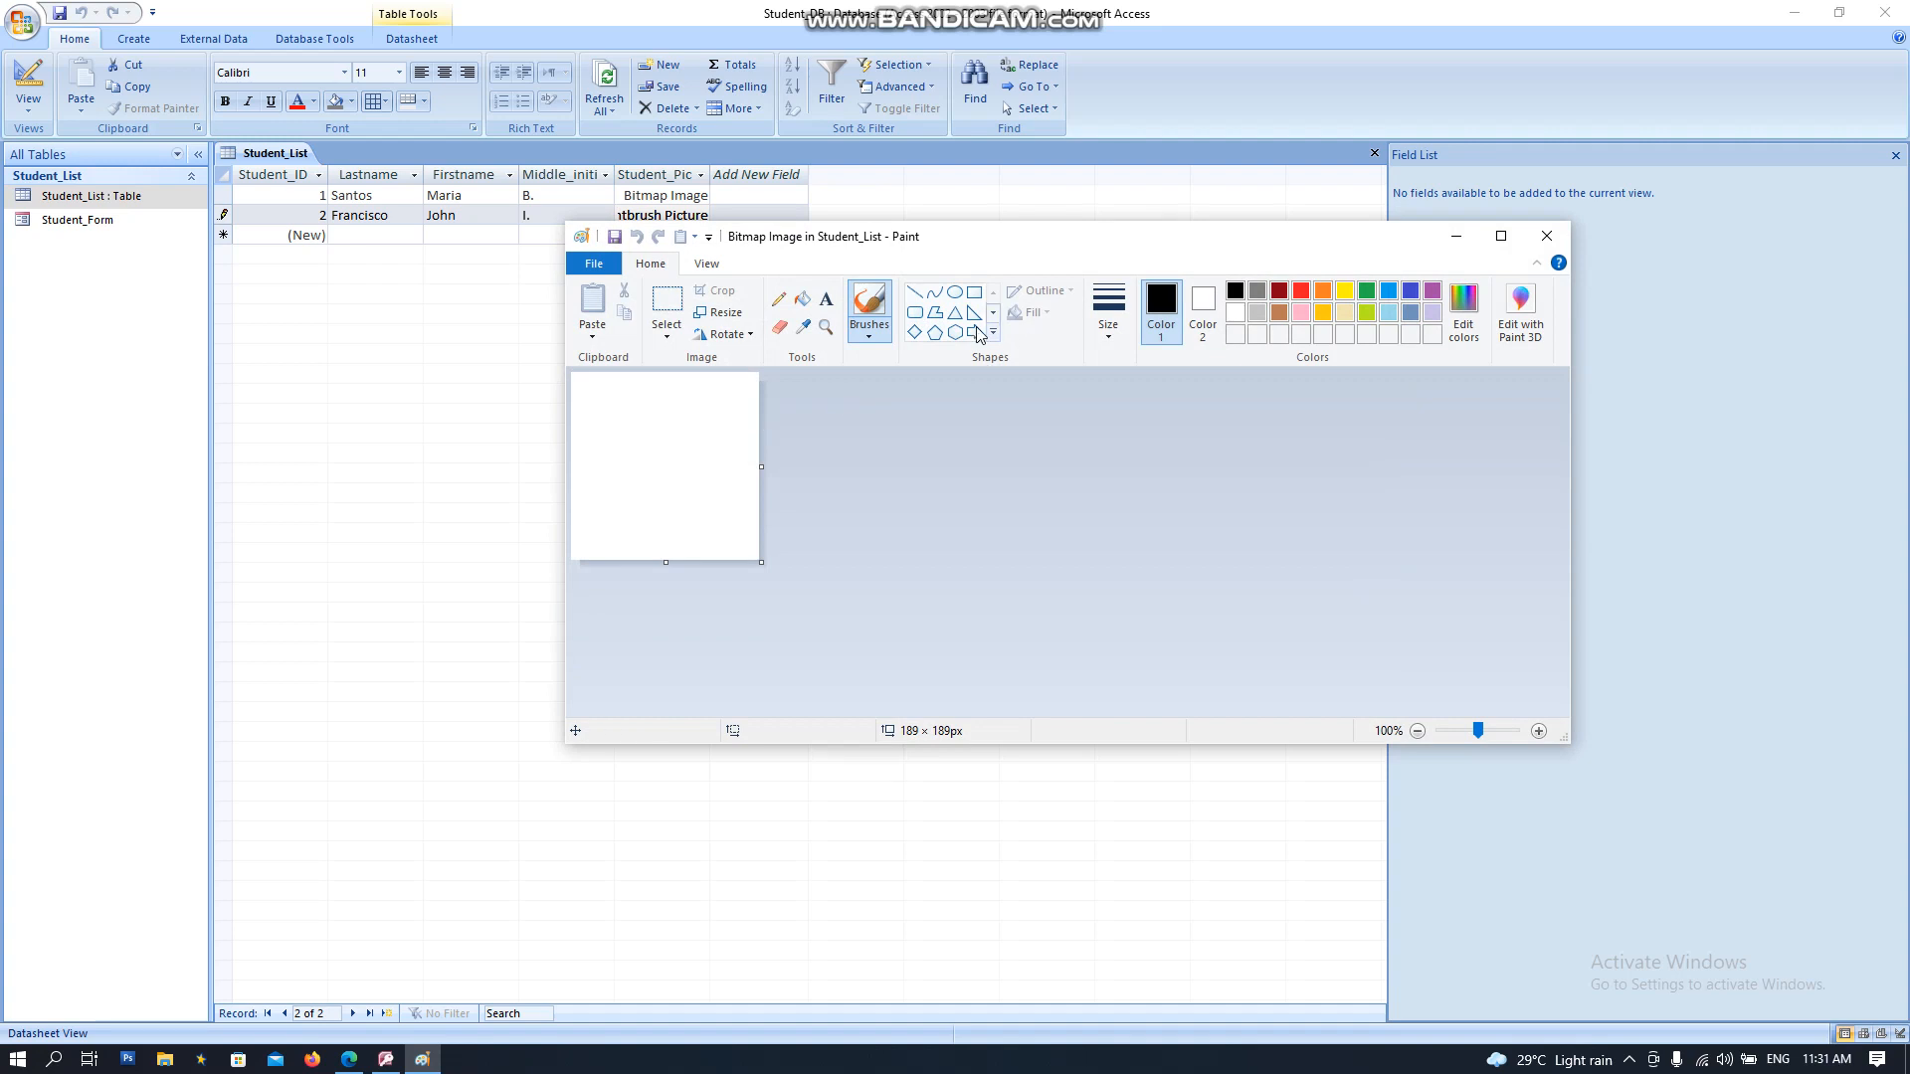
# Step: Draw a diamond about 119 × 115 px on the bitmap canvas with a green outline and green fill
pyautogui.click(914, 332)
pyautogui.moveTo(612, 406); pyautogui.dragTo(731, 520)
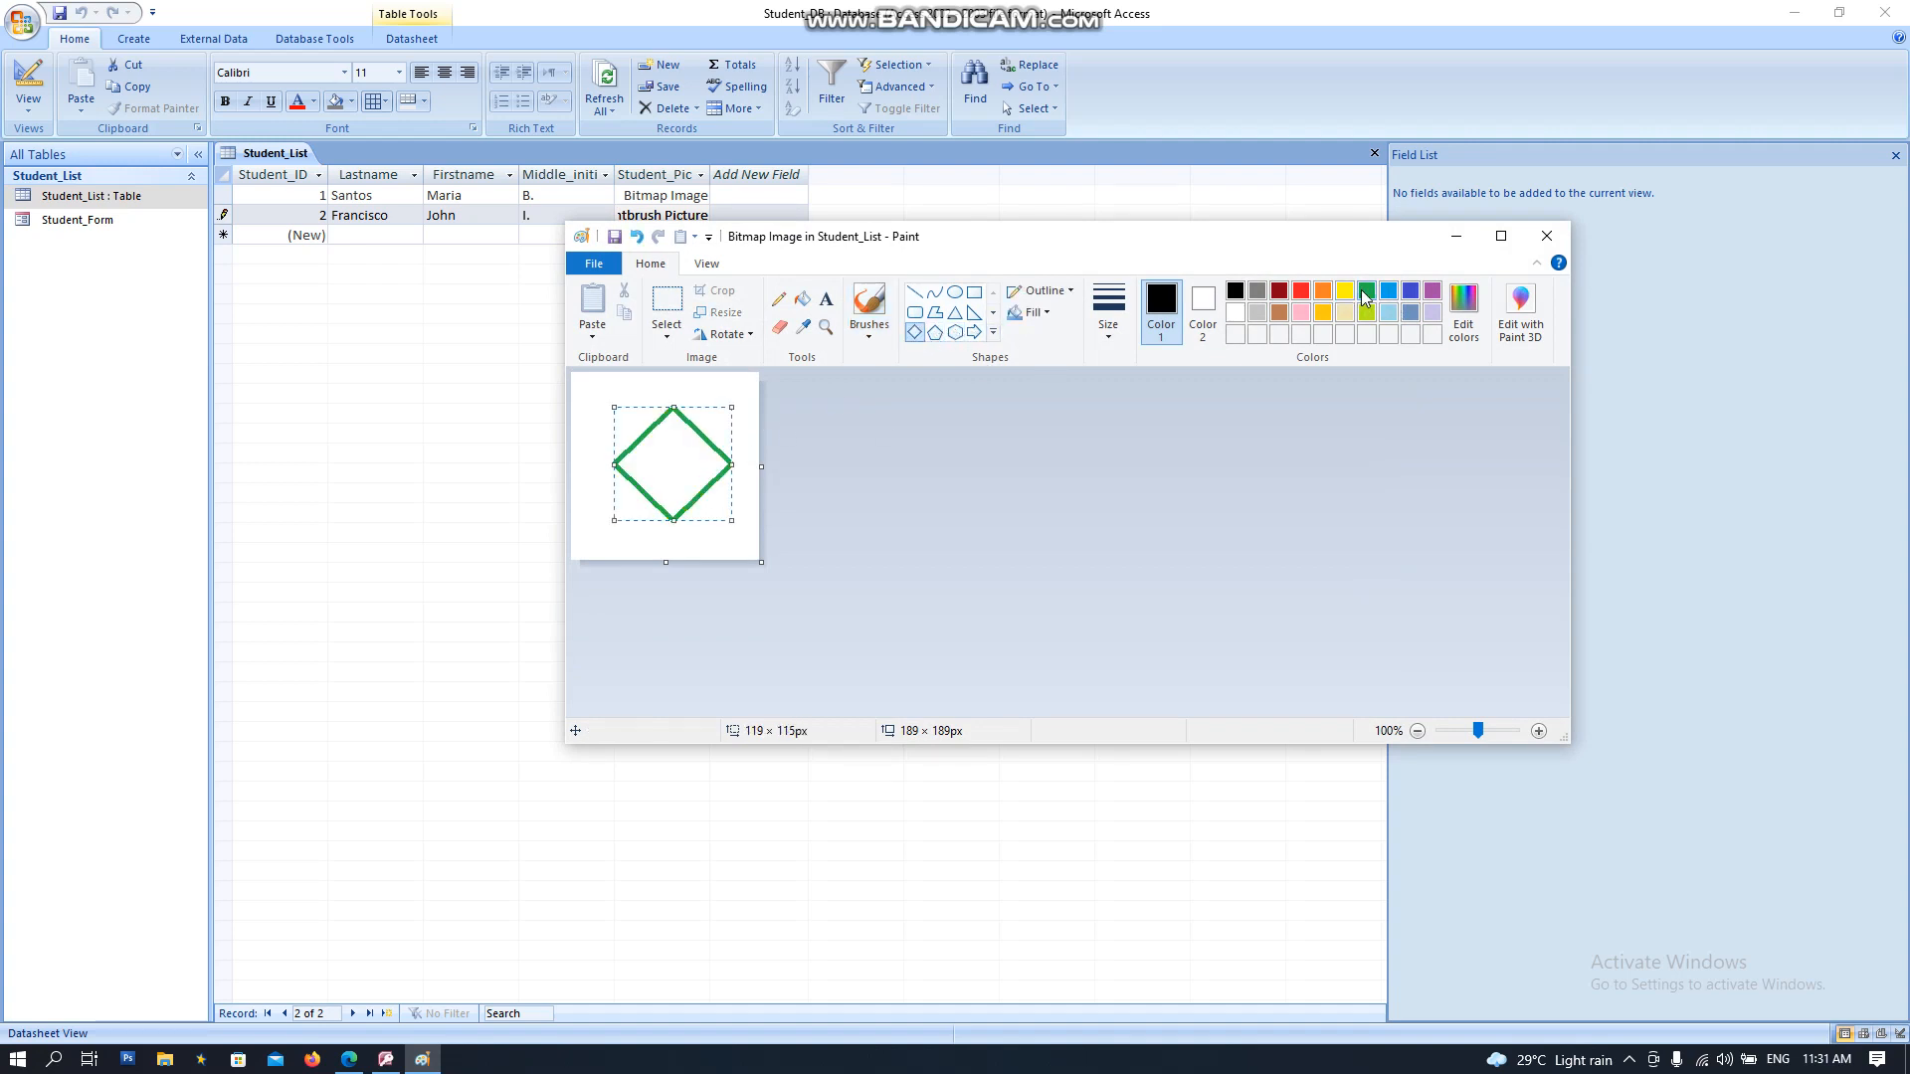
pyautogui.click(1366, 293)
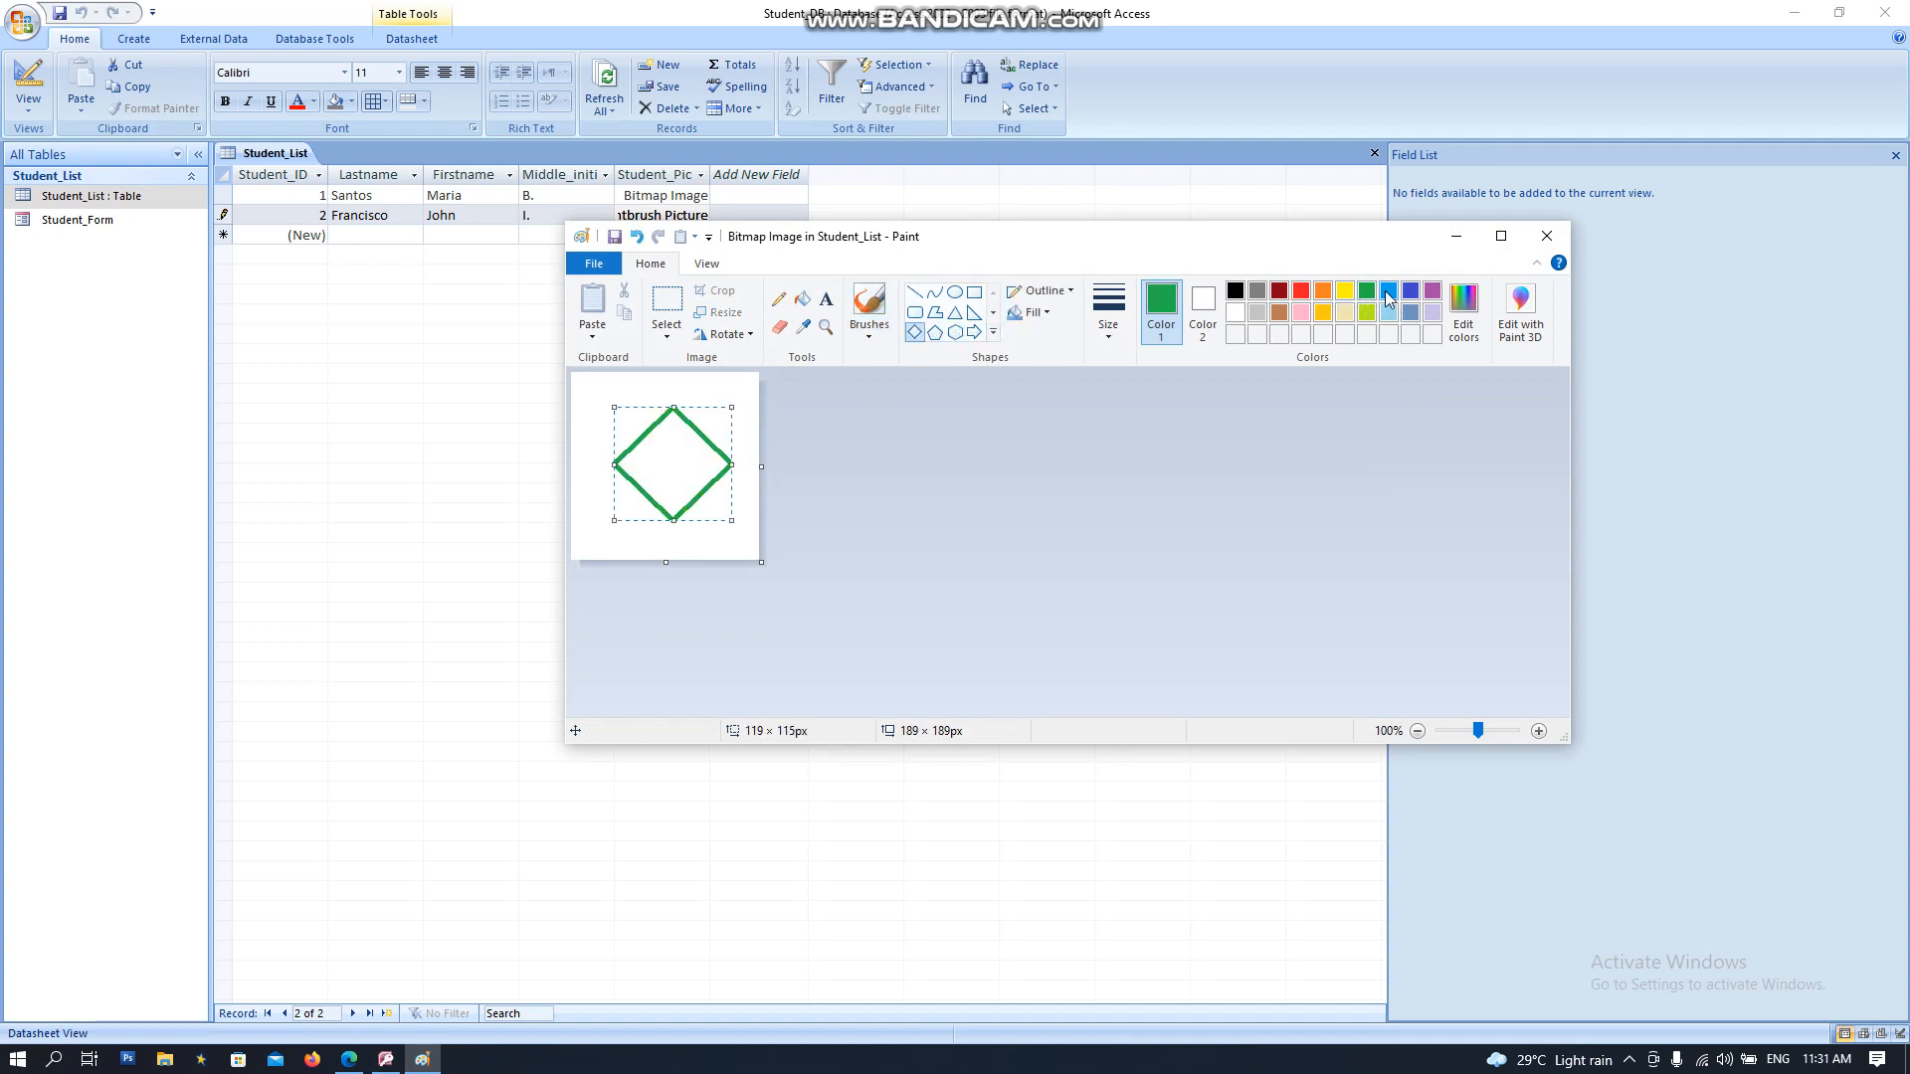
pyautogui.click(800, 301)
pyautogui.click(674, 453)
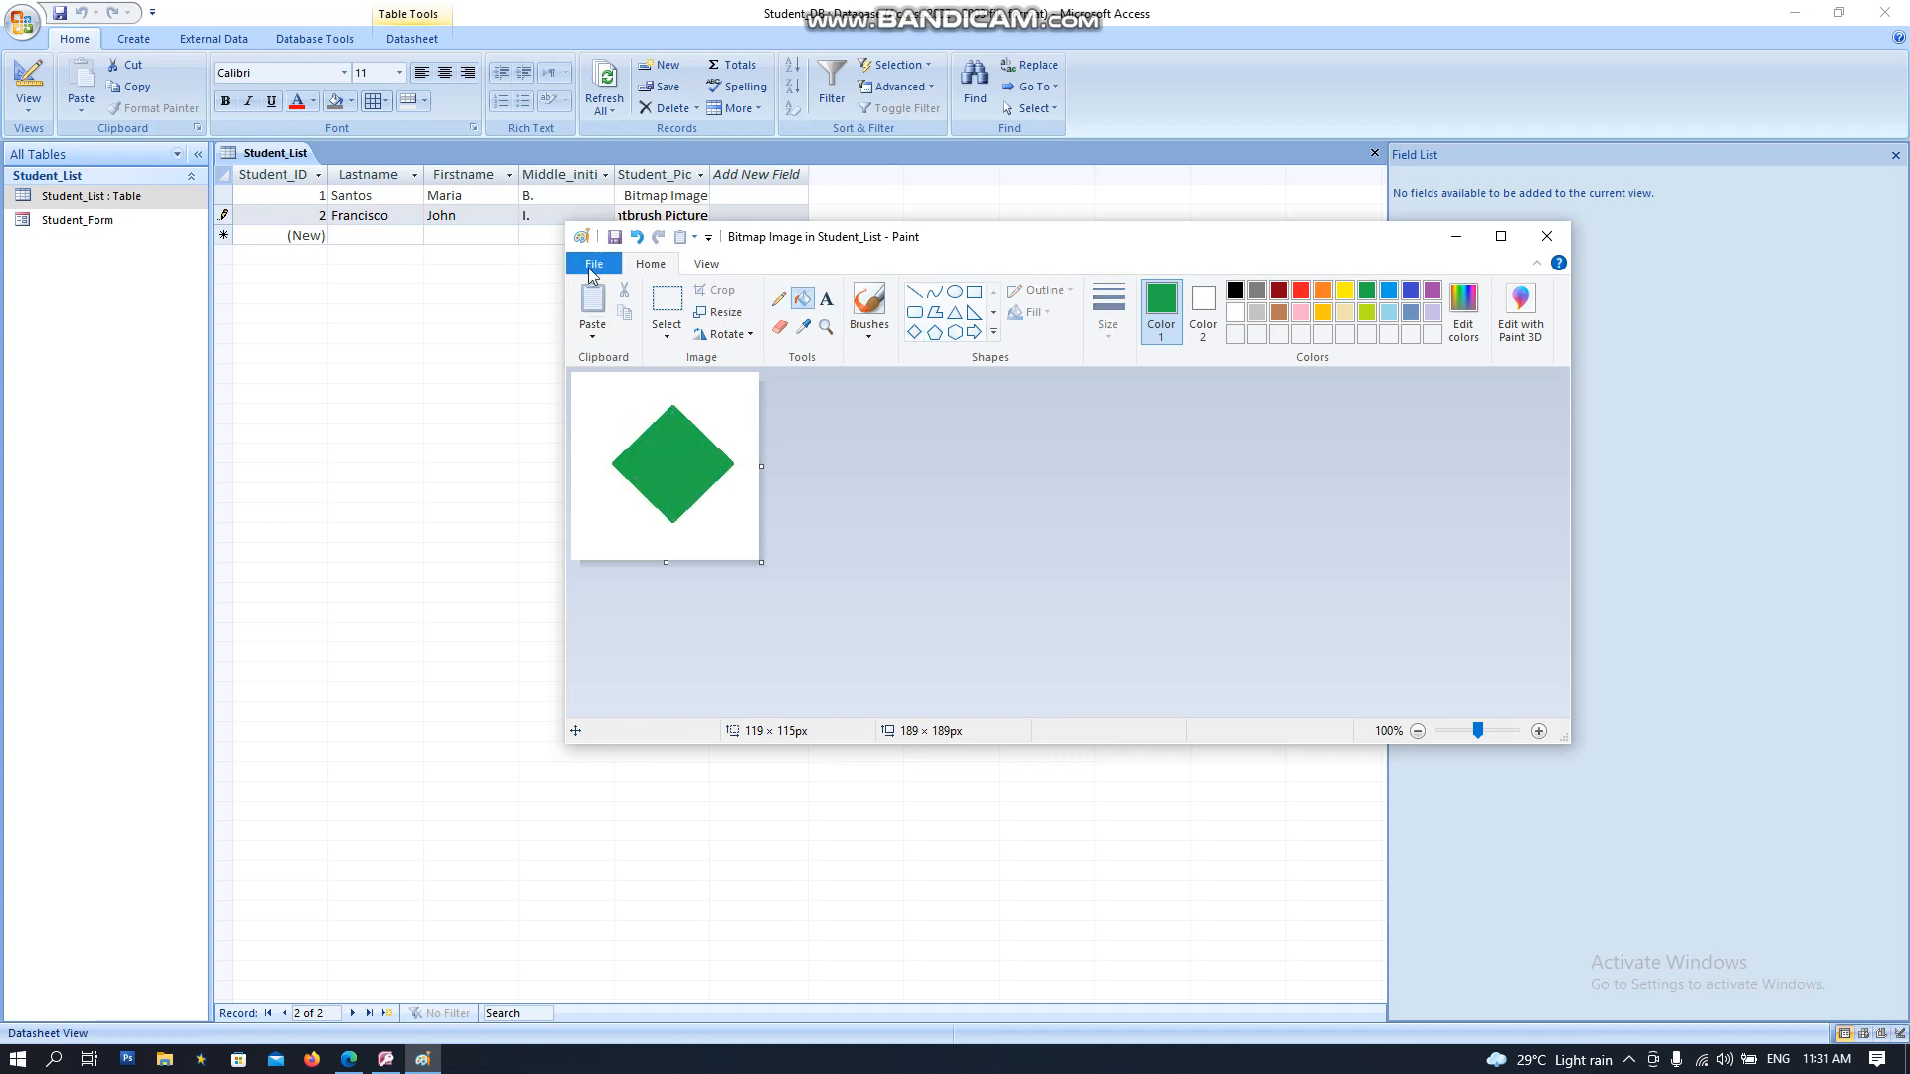
# Step: Save a copy of the diamond drawing to the Desktop as a BMP picture named 4 and close the picture editor
pyautogui.click(590, 270)
pyautogui.moveTo(700, 343)
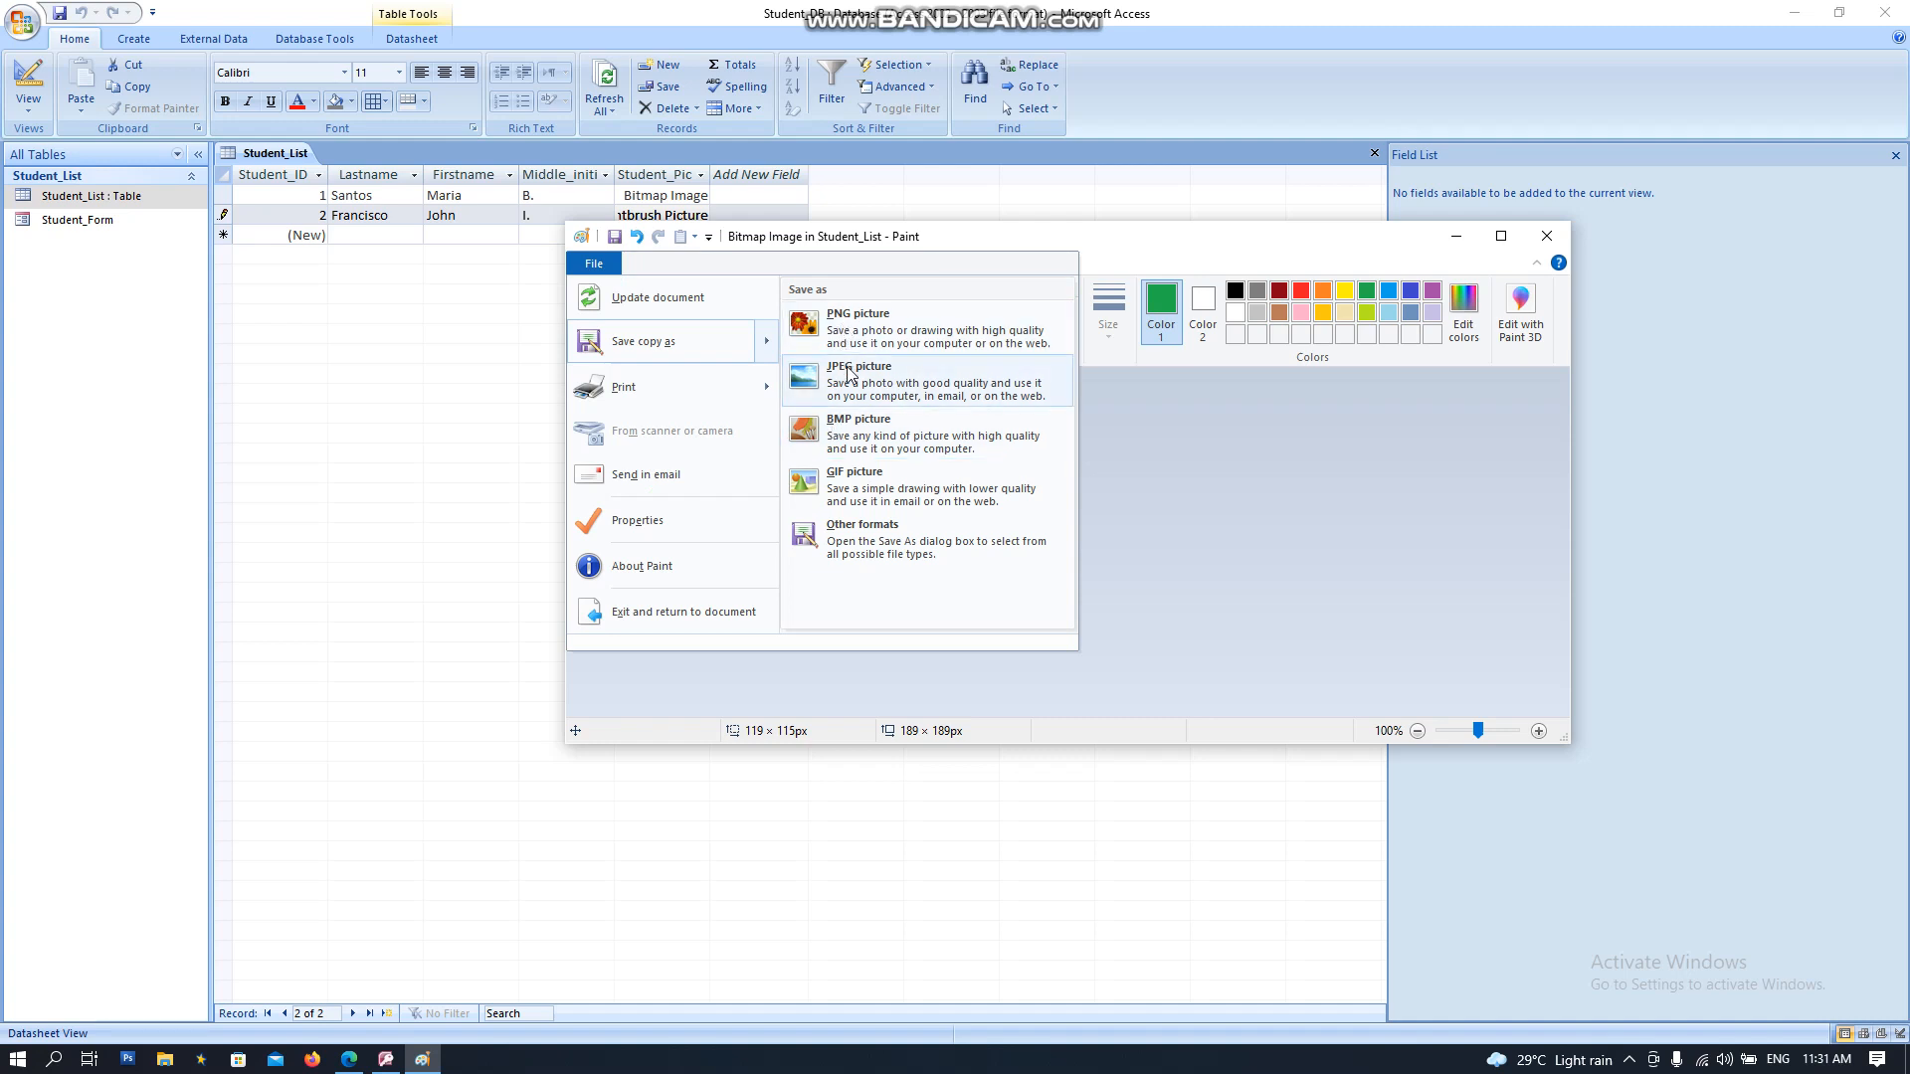
pyautogui.click(856, 430)
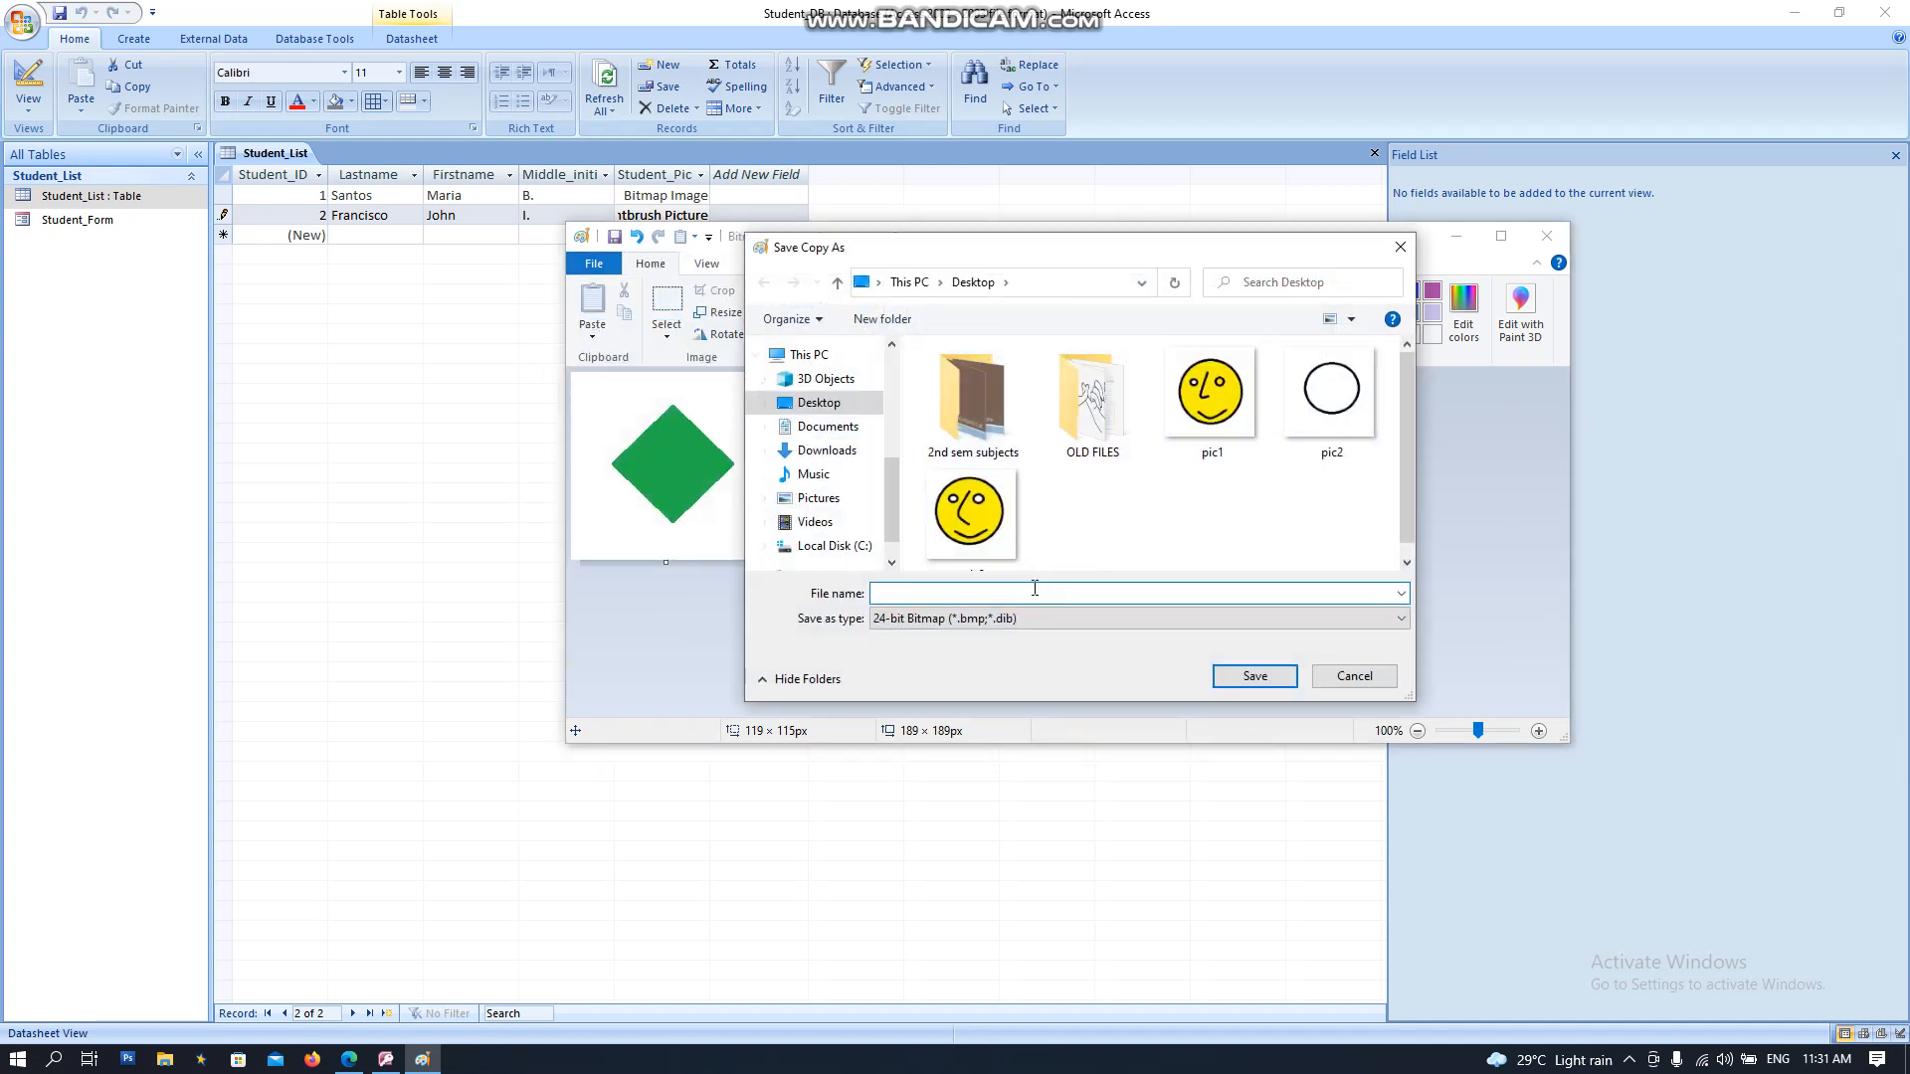
pyautogui.write('4')
pyautogui.click(1250, 676)
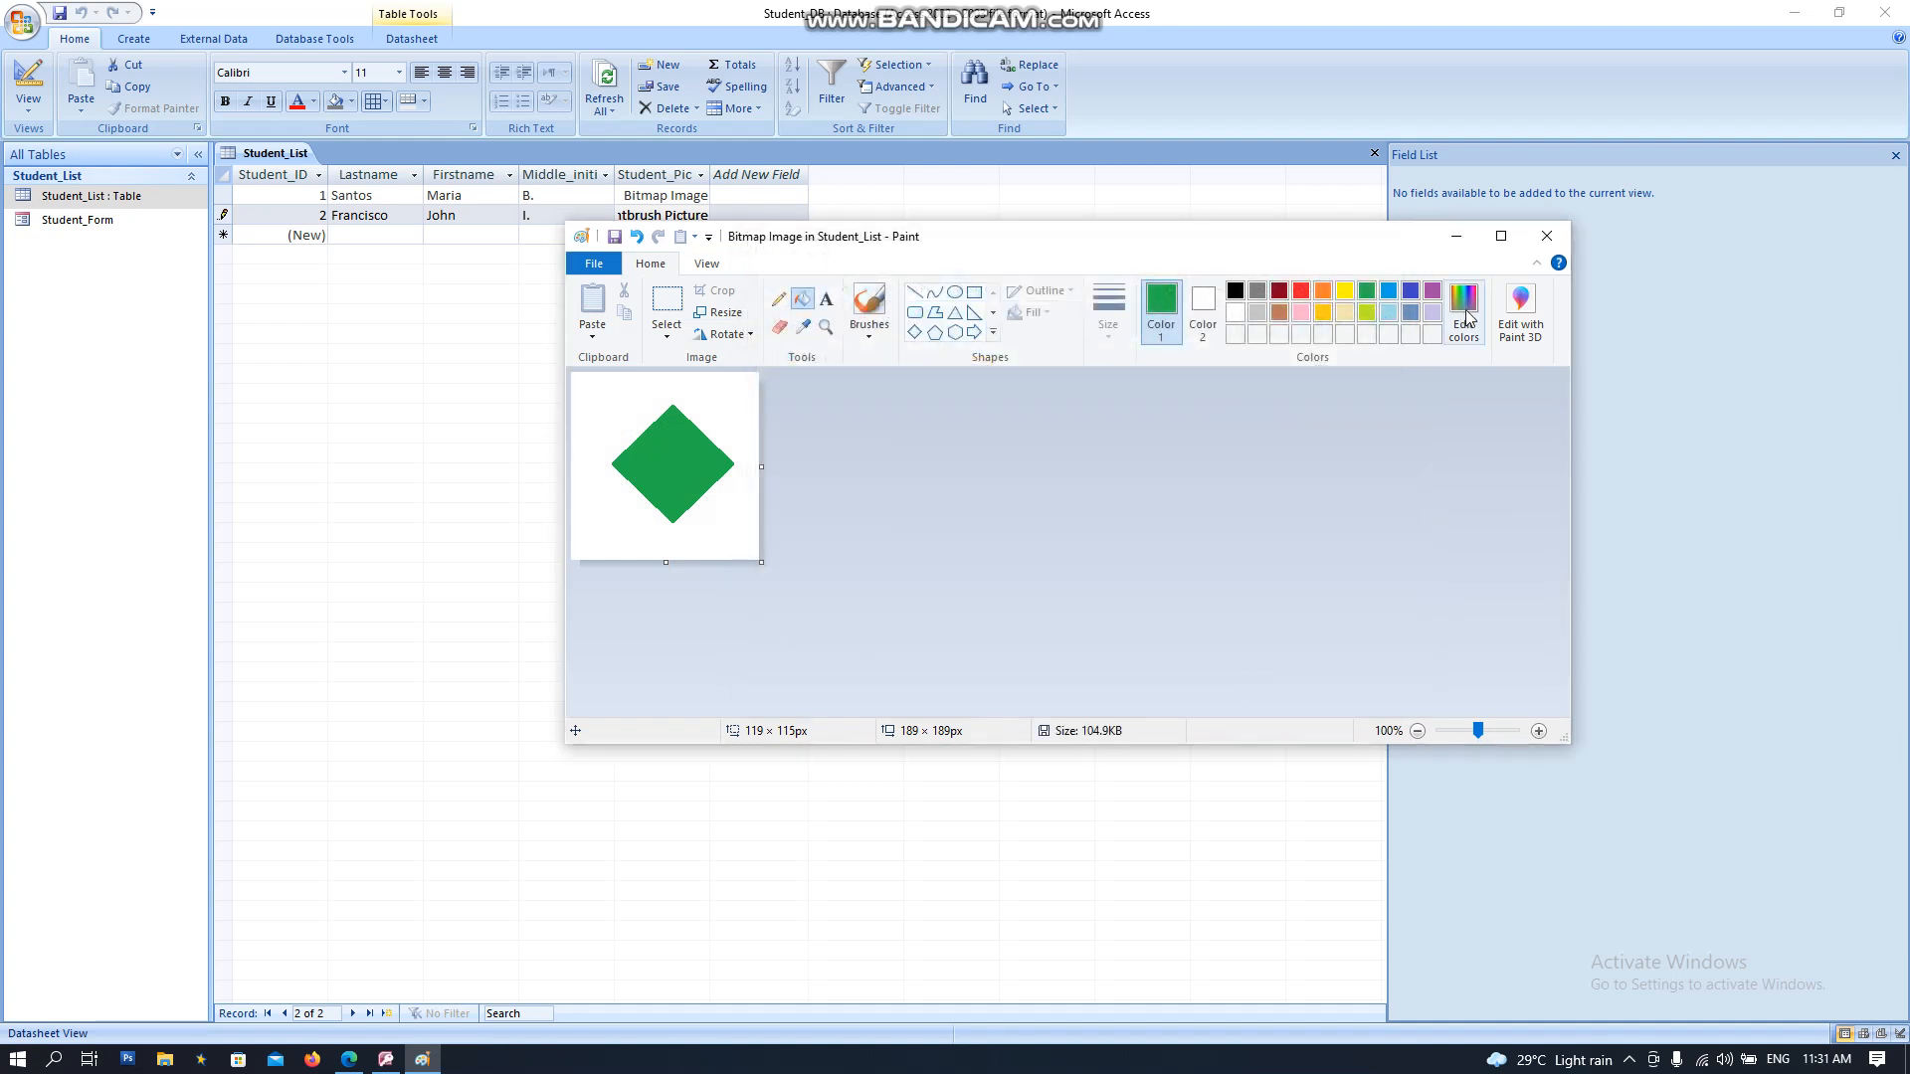
pyautogui.click(1547, 236)
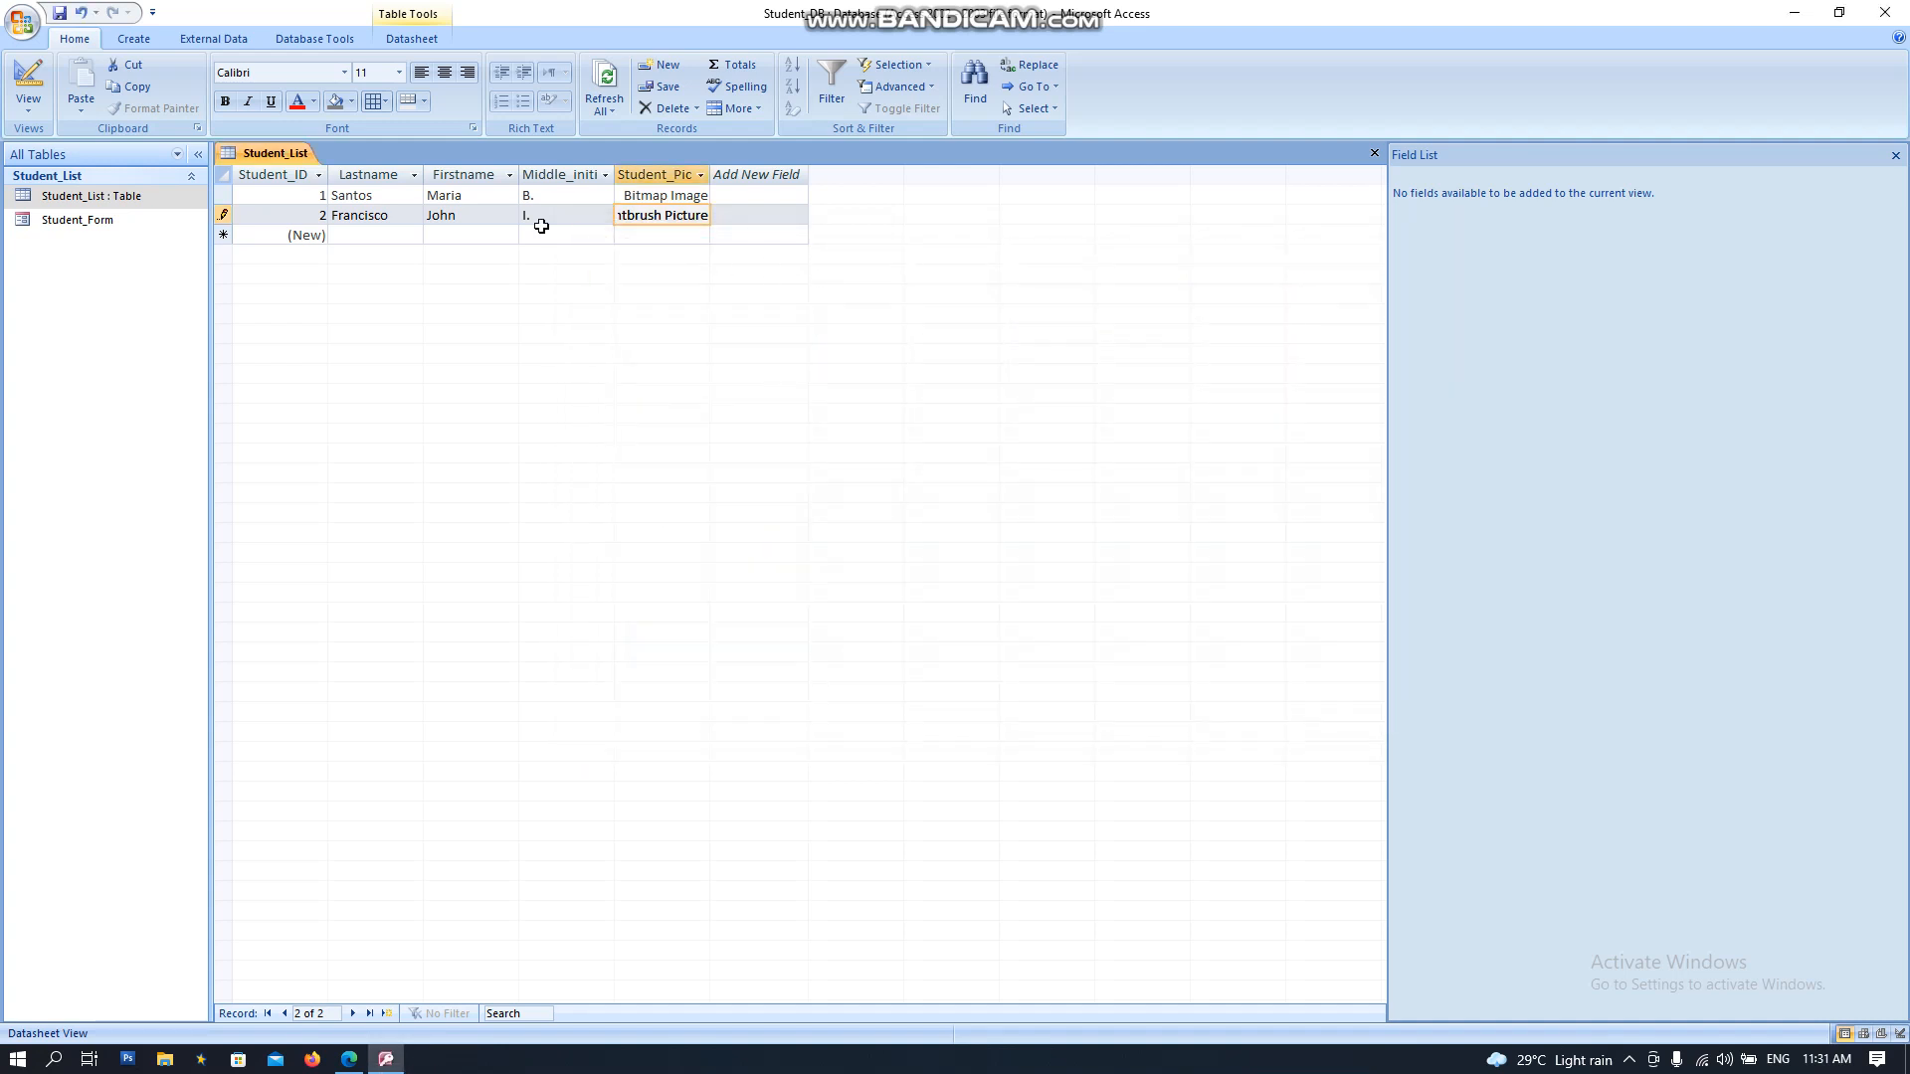
# Step: Save the Student_List table and open Student_Form to check the second record's picture
pyautogui.rightClick(284, 156)
pyautogui.click(308, 171)
pyautogui.click(117, 219)
pyautogui.doubleClick(117, 219)
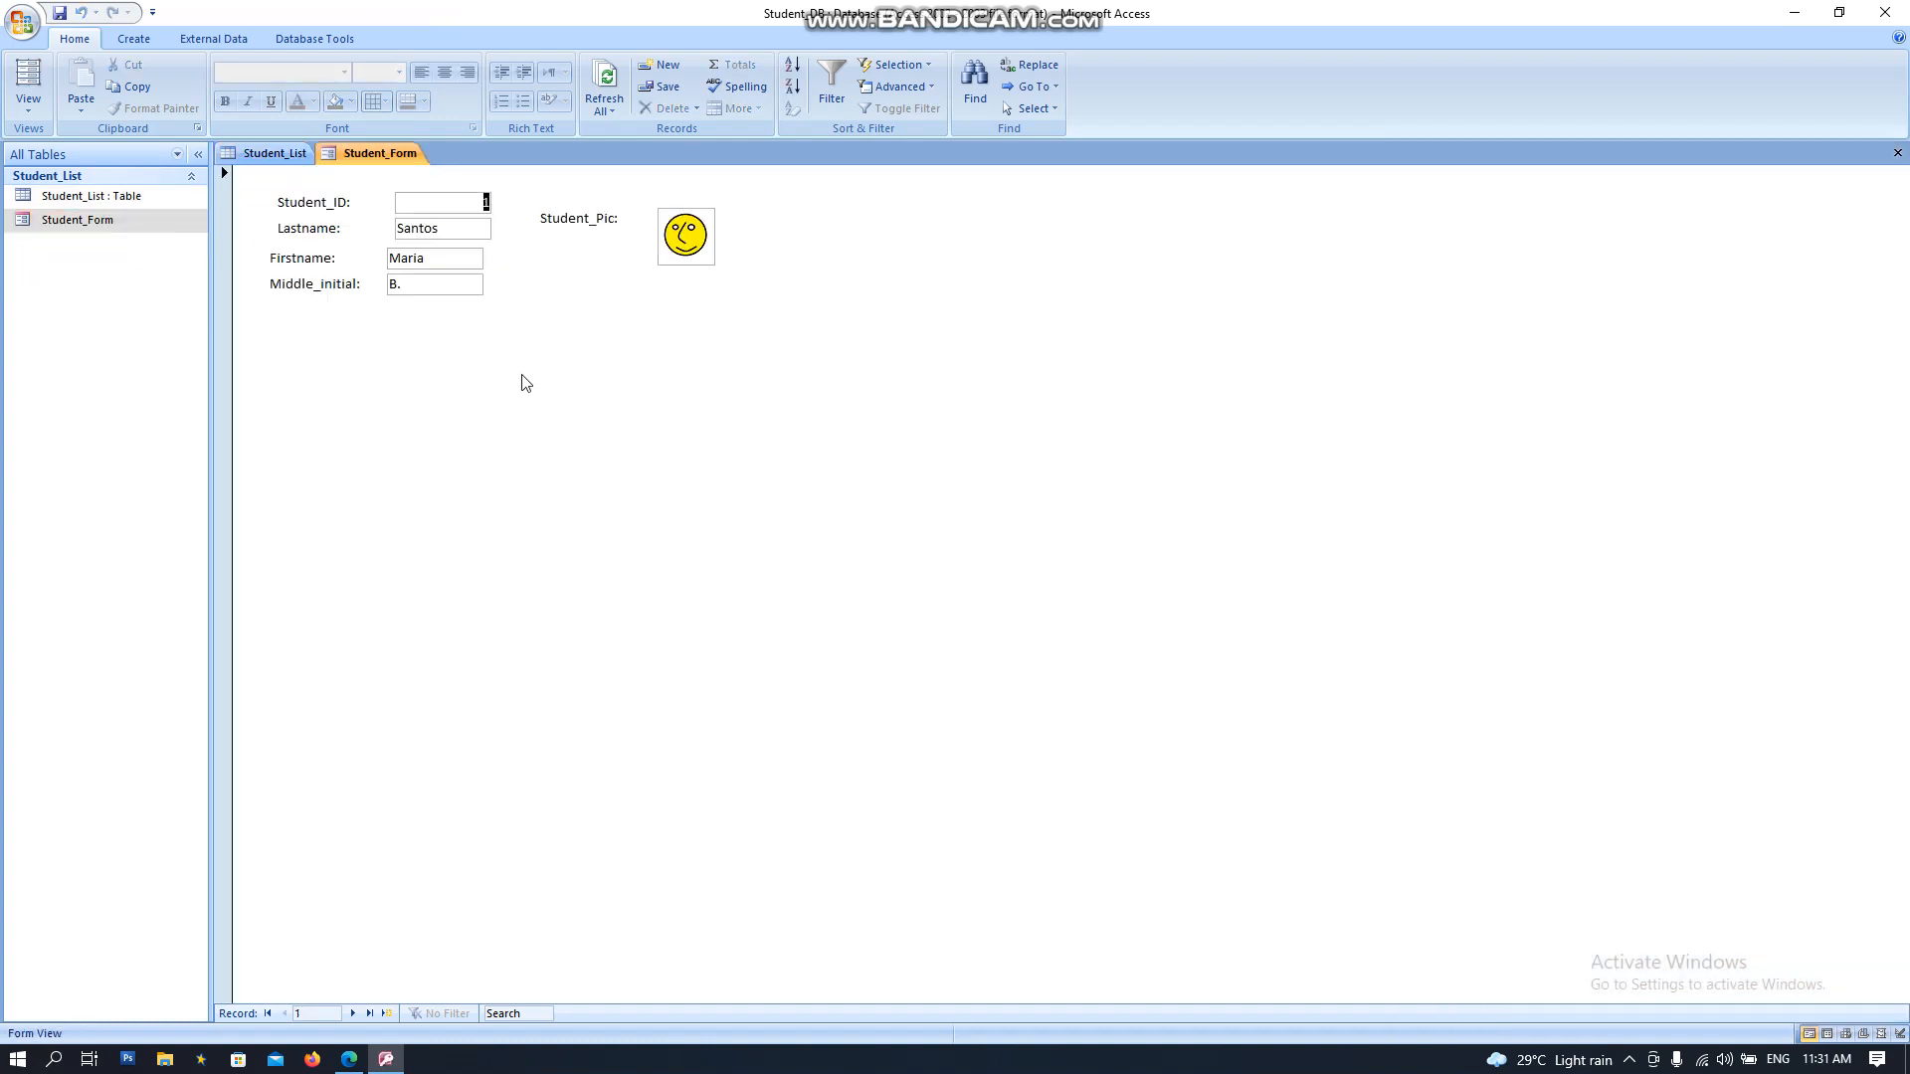
pyautogui.click(353, 1014)
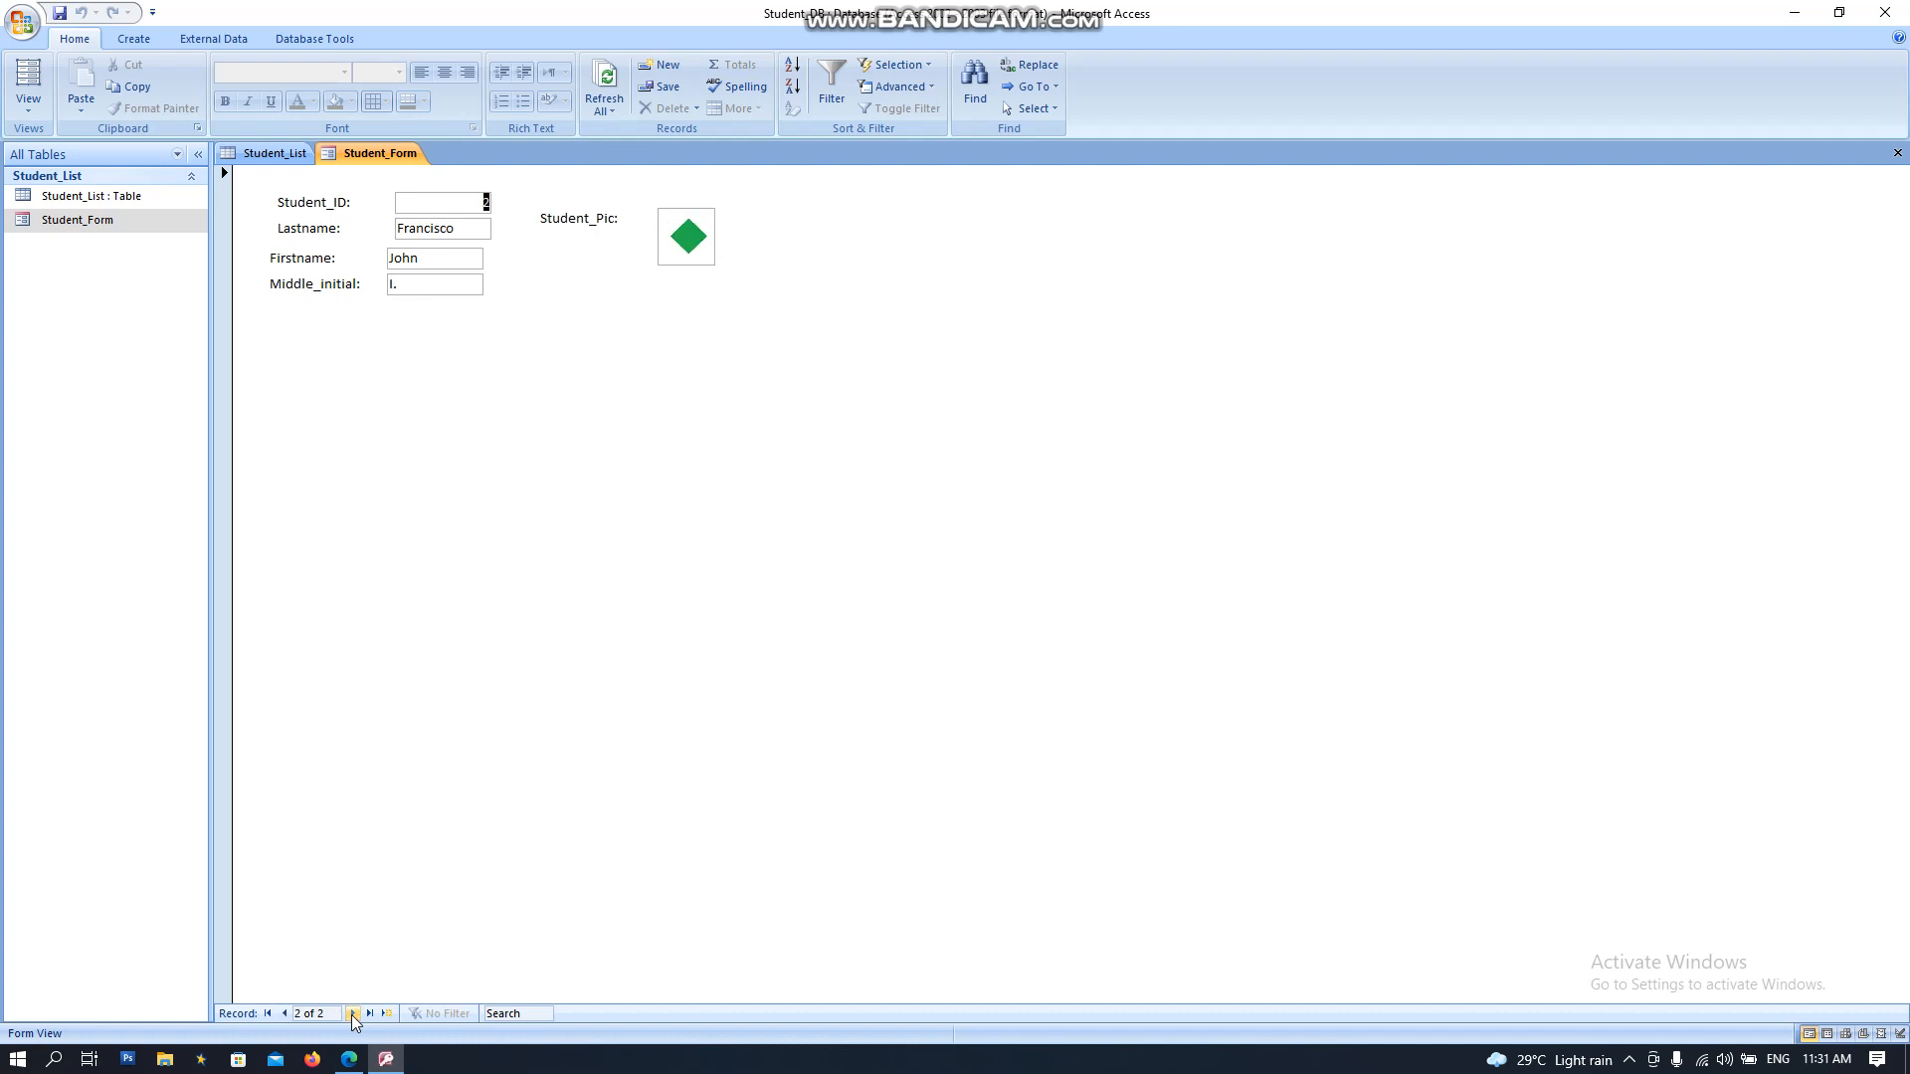
pyautogui.click(285, 1014)
# Step: Switch Student_Form to Design view
pyautogui.rightClick(350, 162)
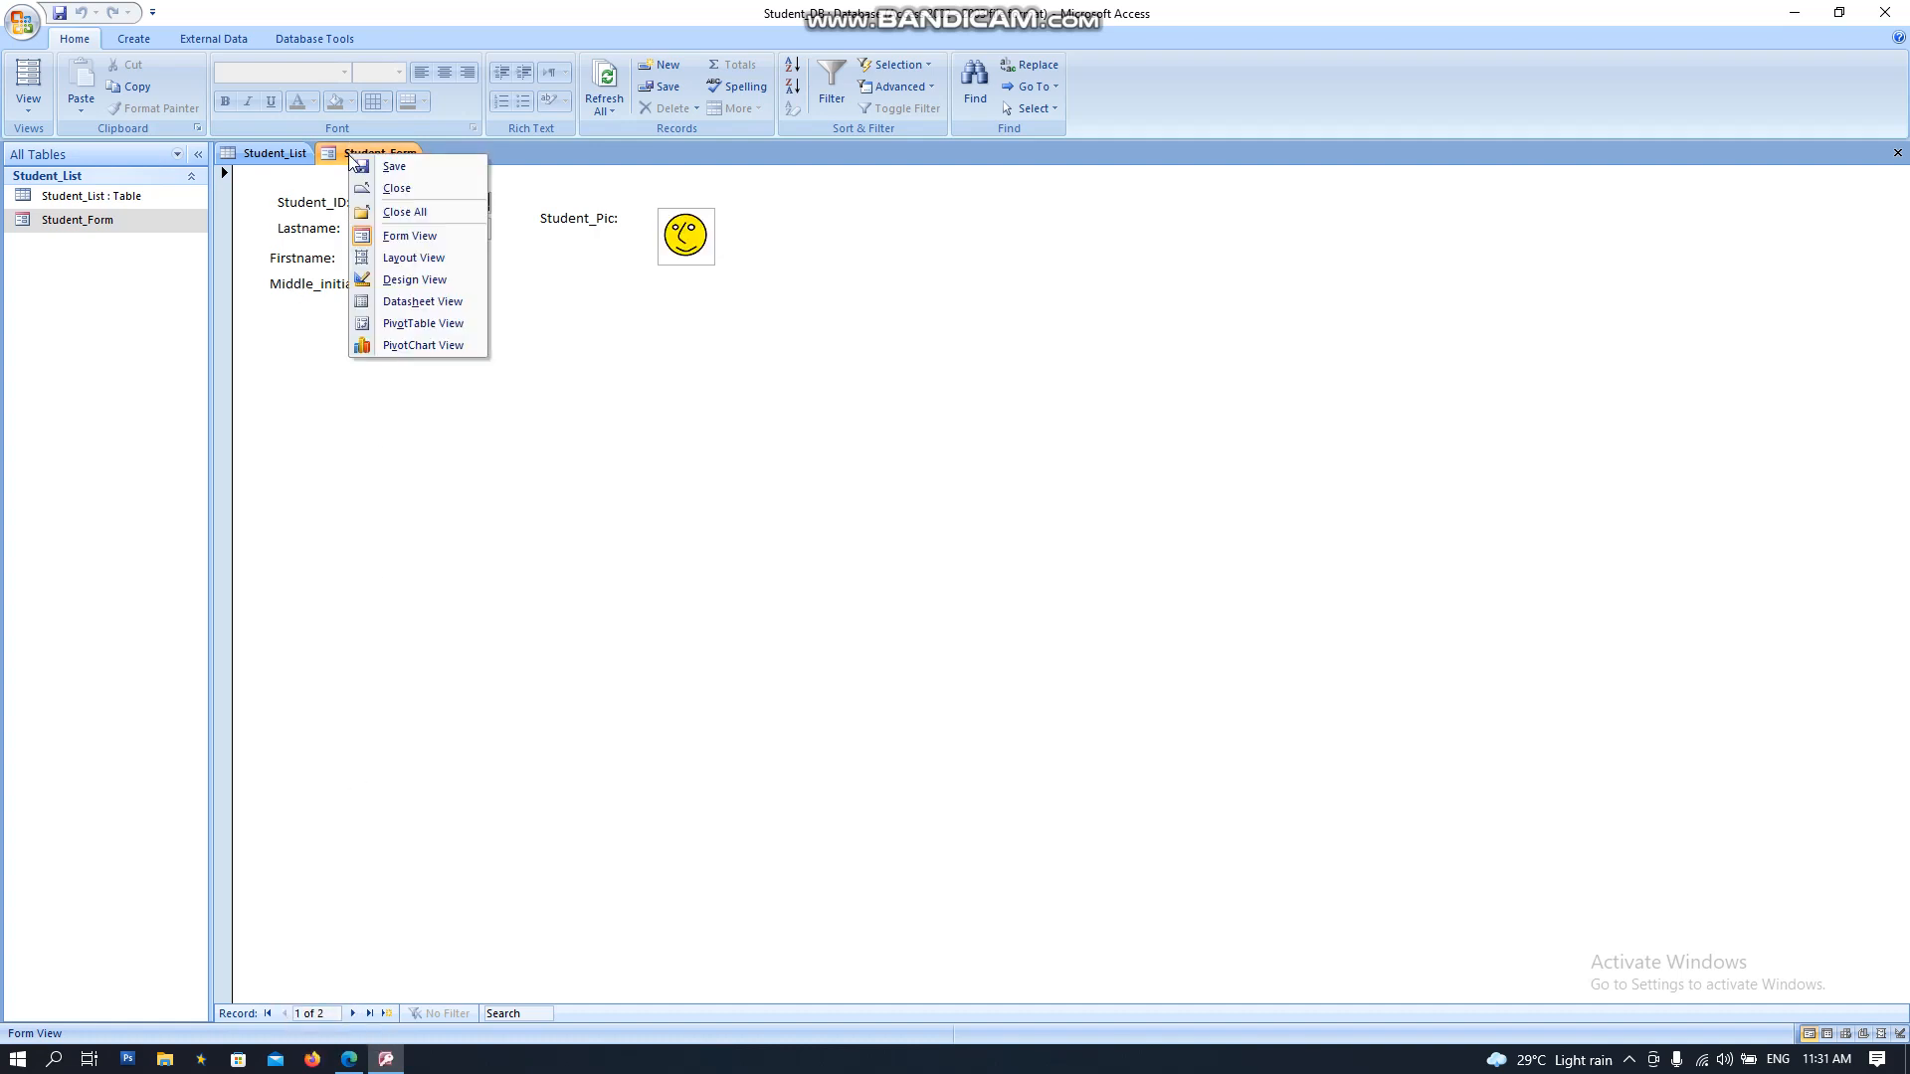
pyautogui.click(397, 238)
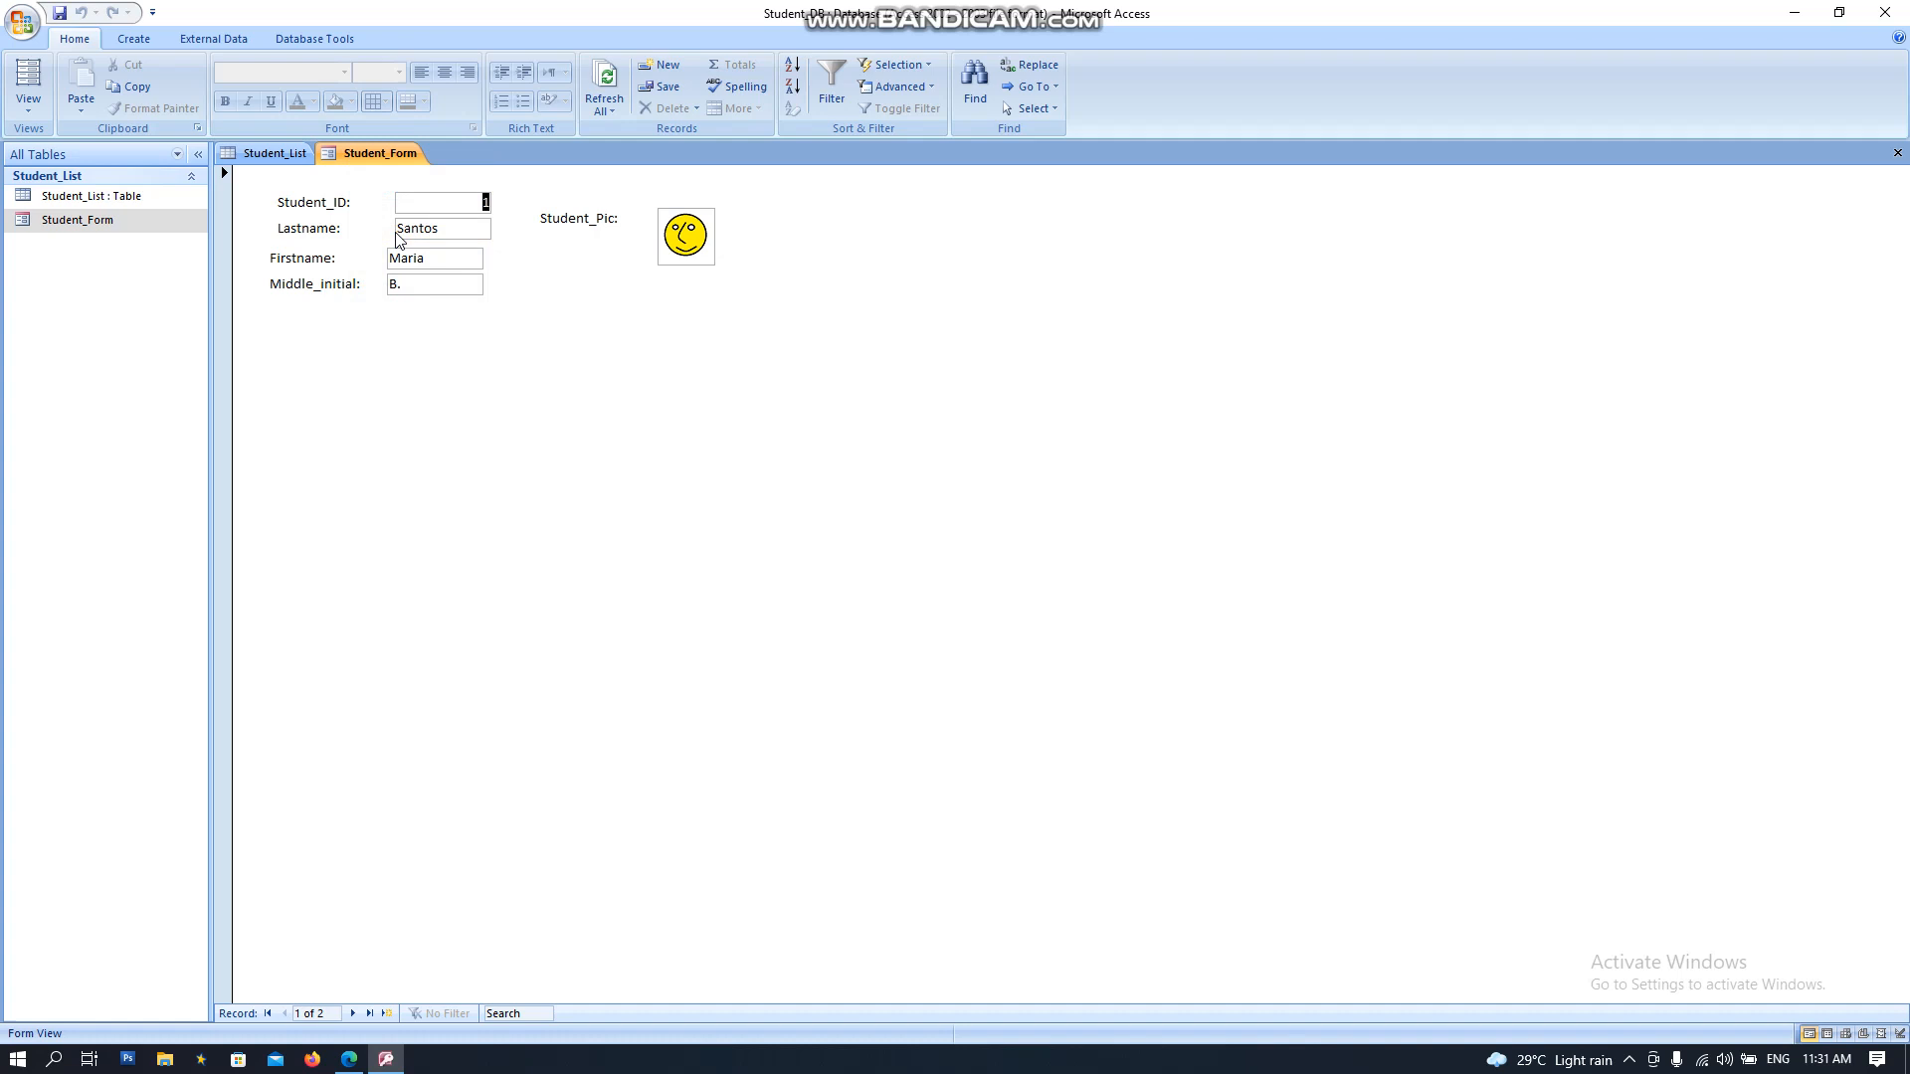
pyautogui.rightClick(152, 219)
pyautogui.press('Return')
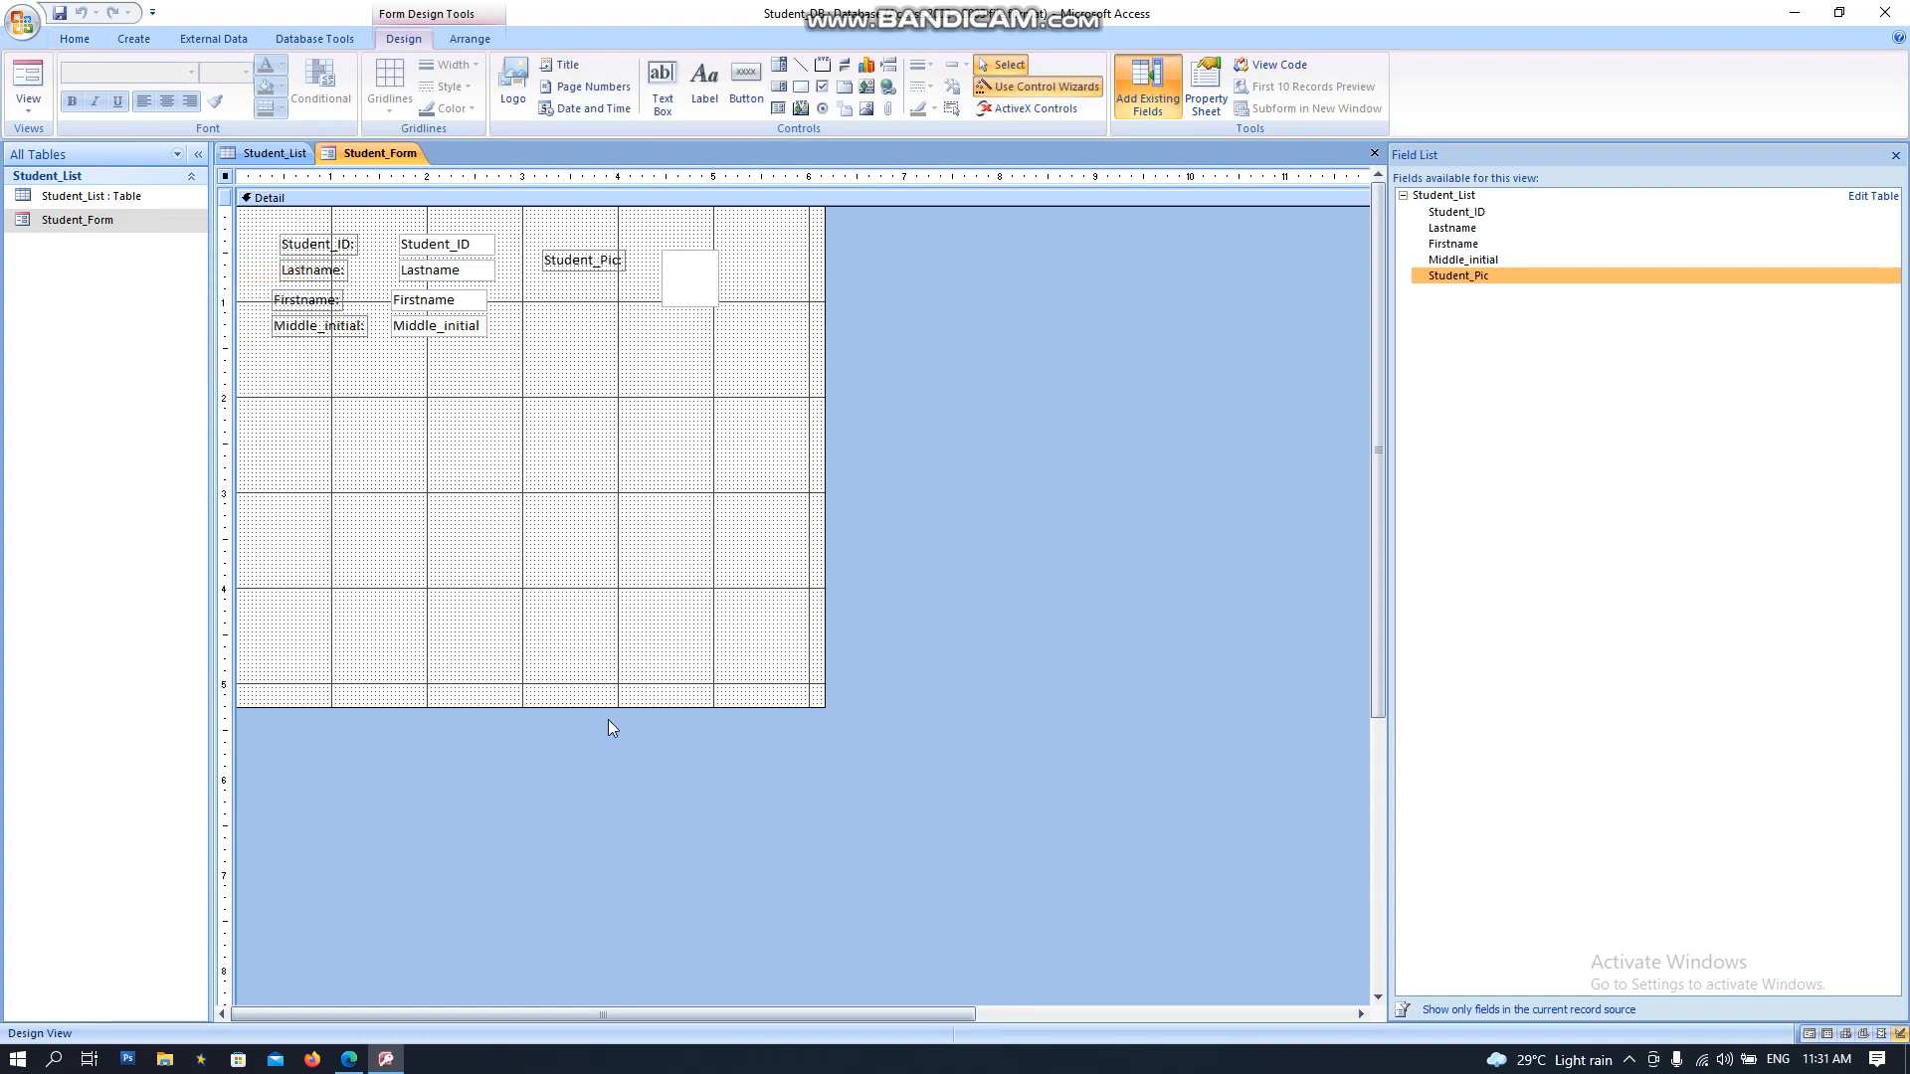
# Step: Show the Property Sheet for the form's controls and display the Format properties of the Form object
pyautogui.moveTo(647, 405); pyautogui.dragTo(237, 204)
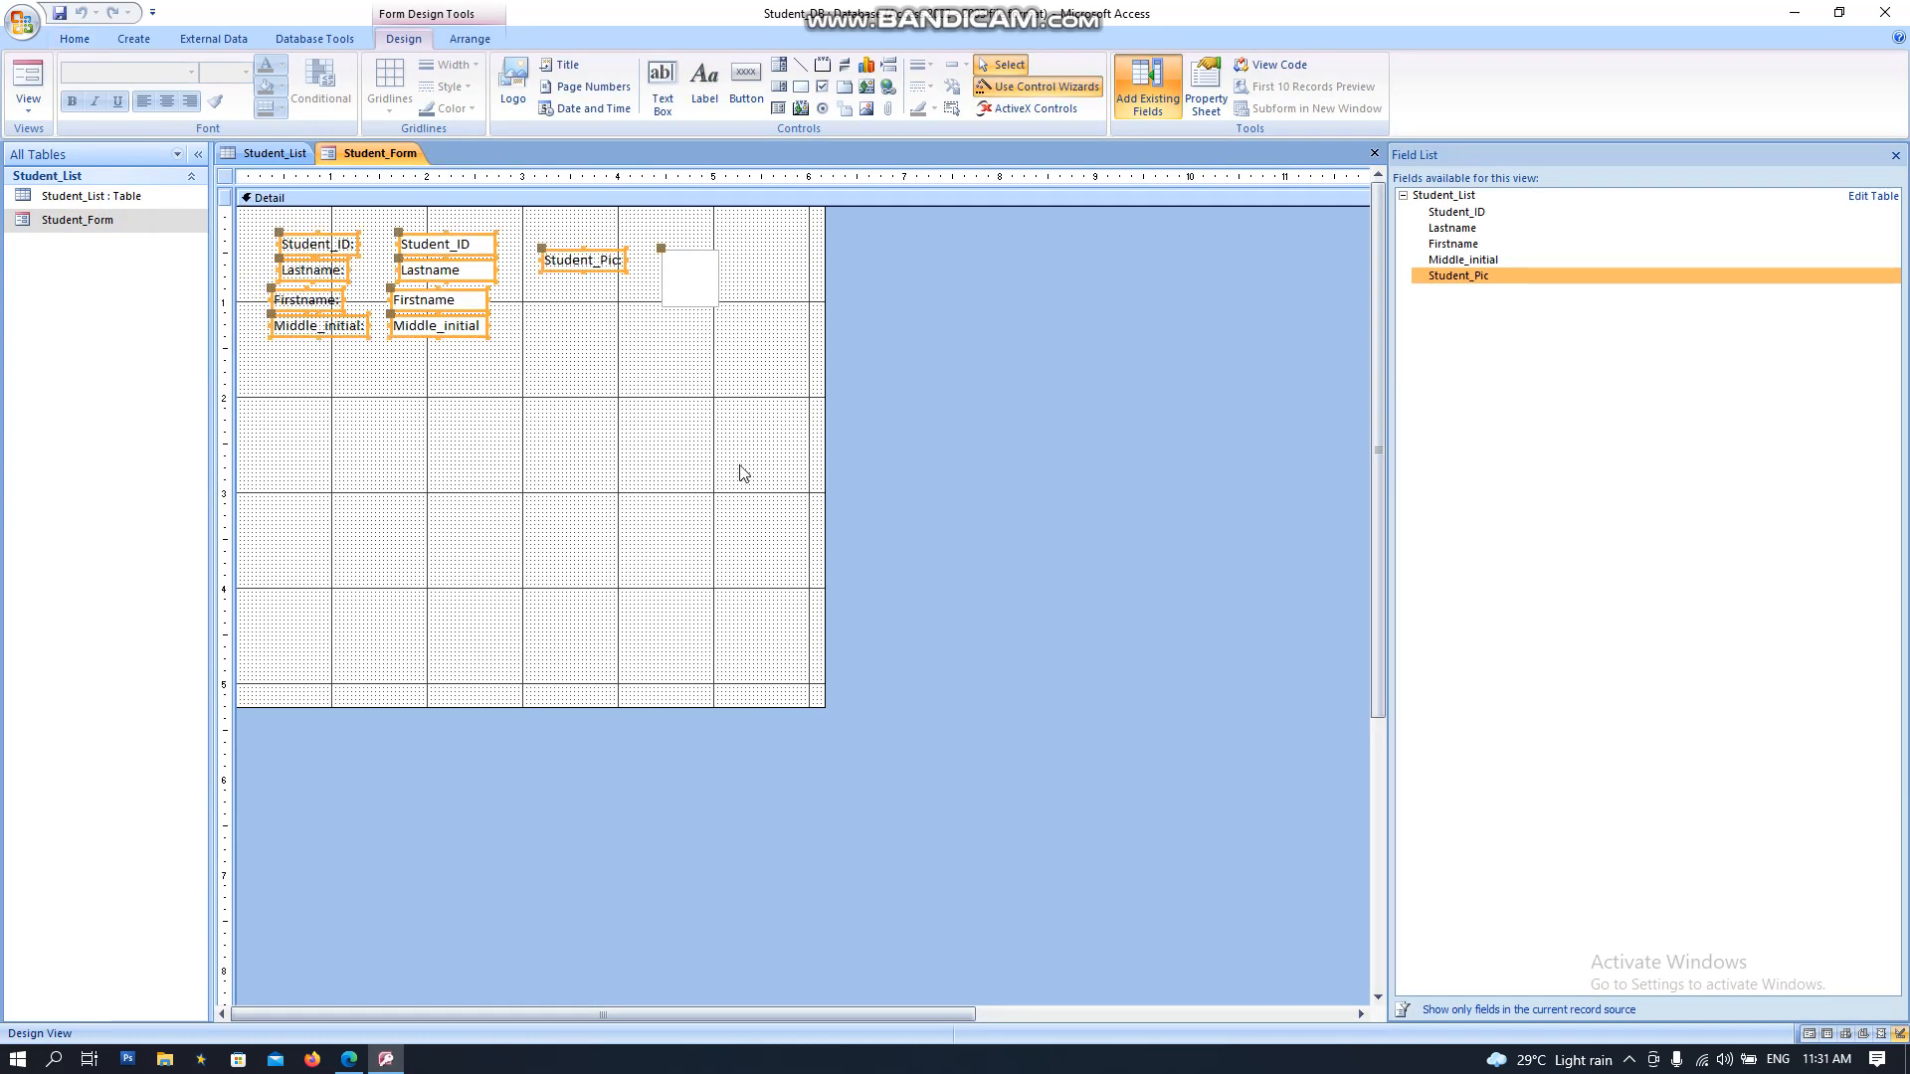
pyautogui.click(766, 444)
pyautogui.moveTo(767, 444); pyautogui.dragTo(307, 220)
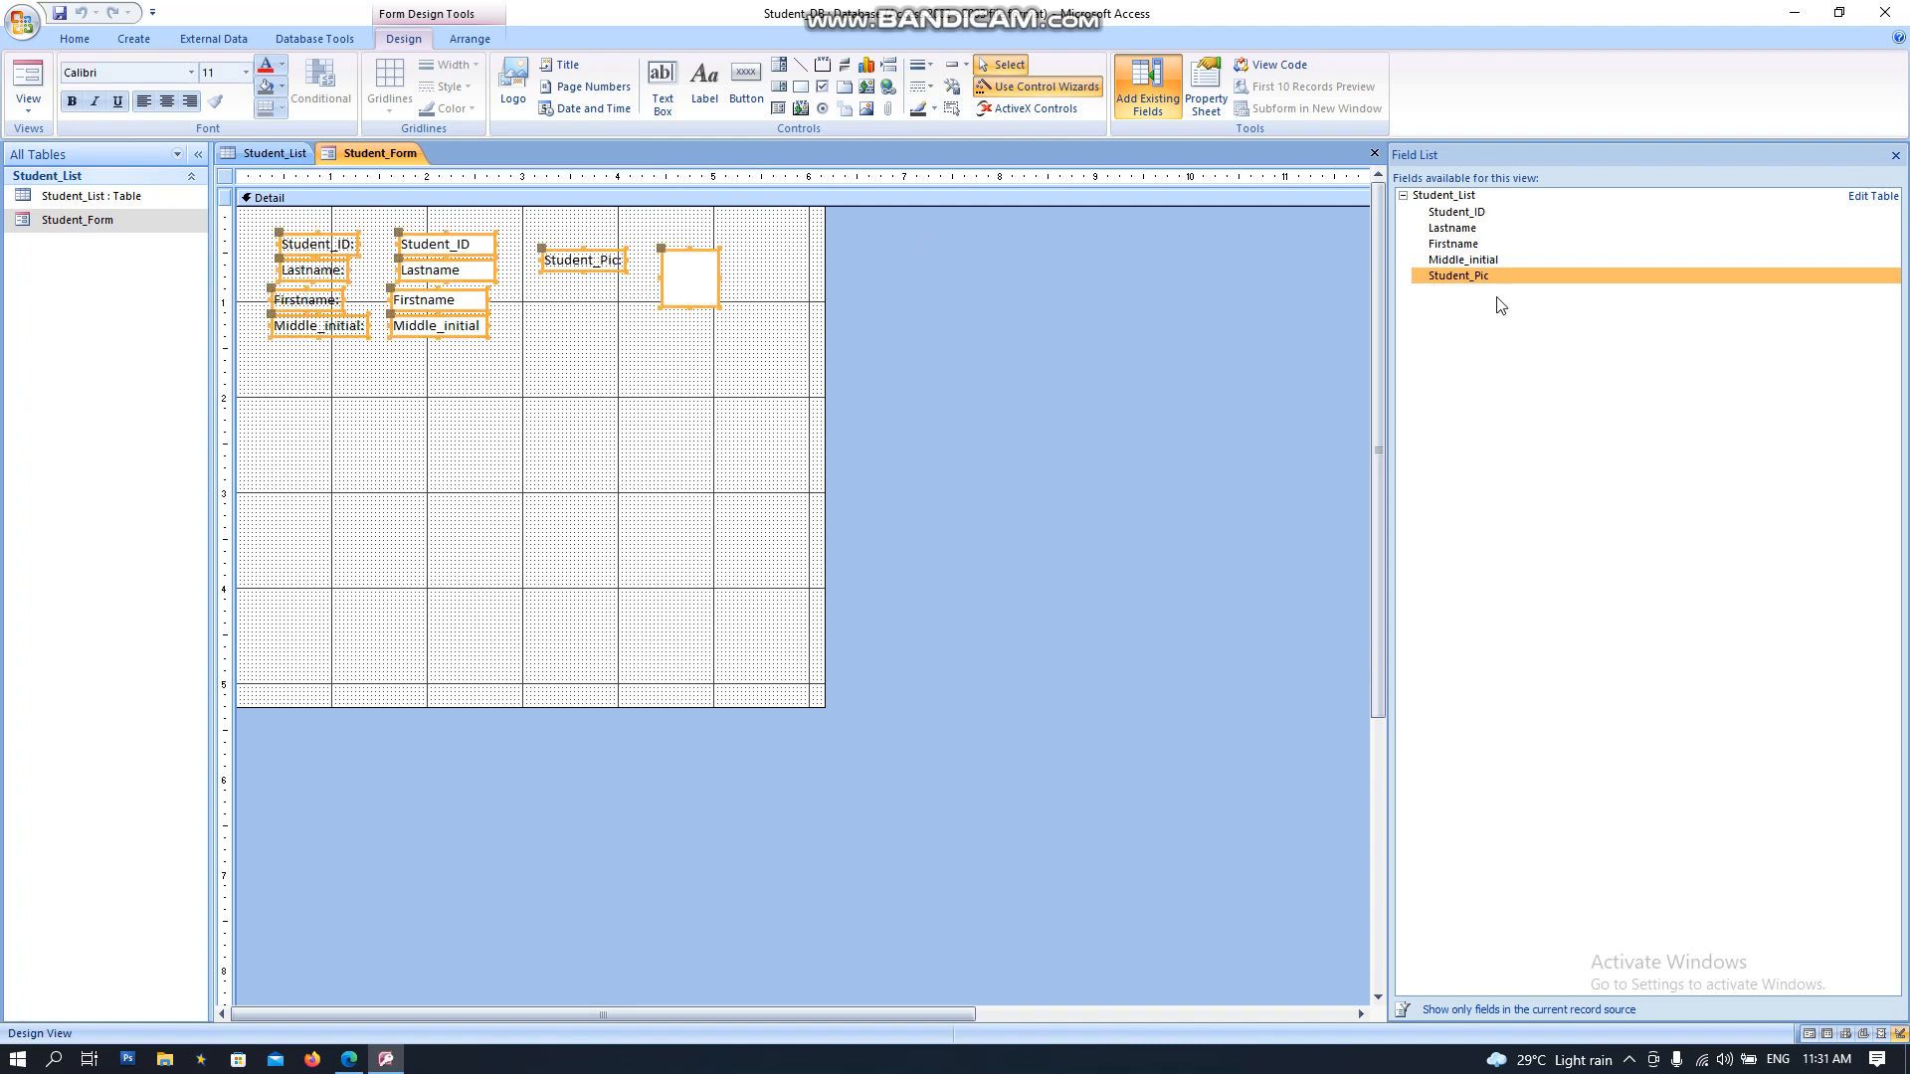
pyautogui.click(1200, 107)
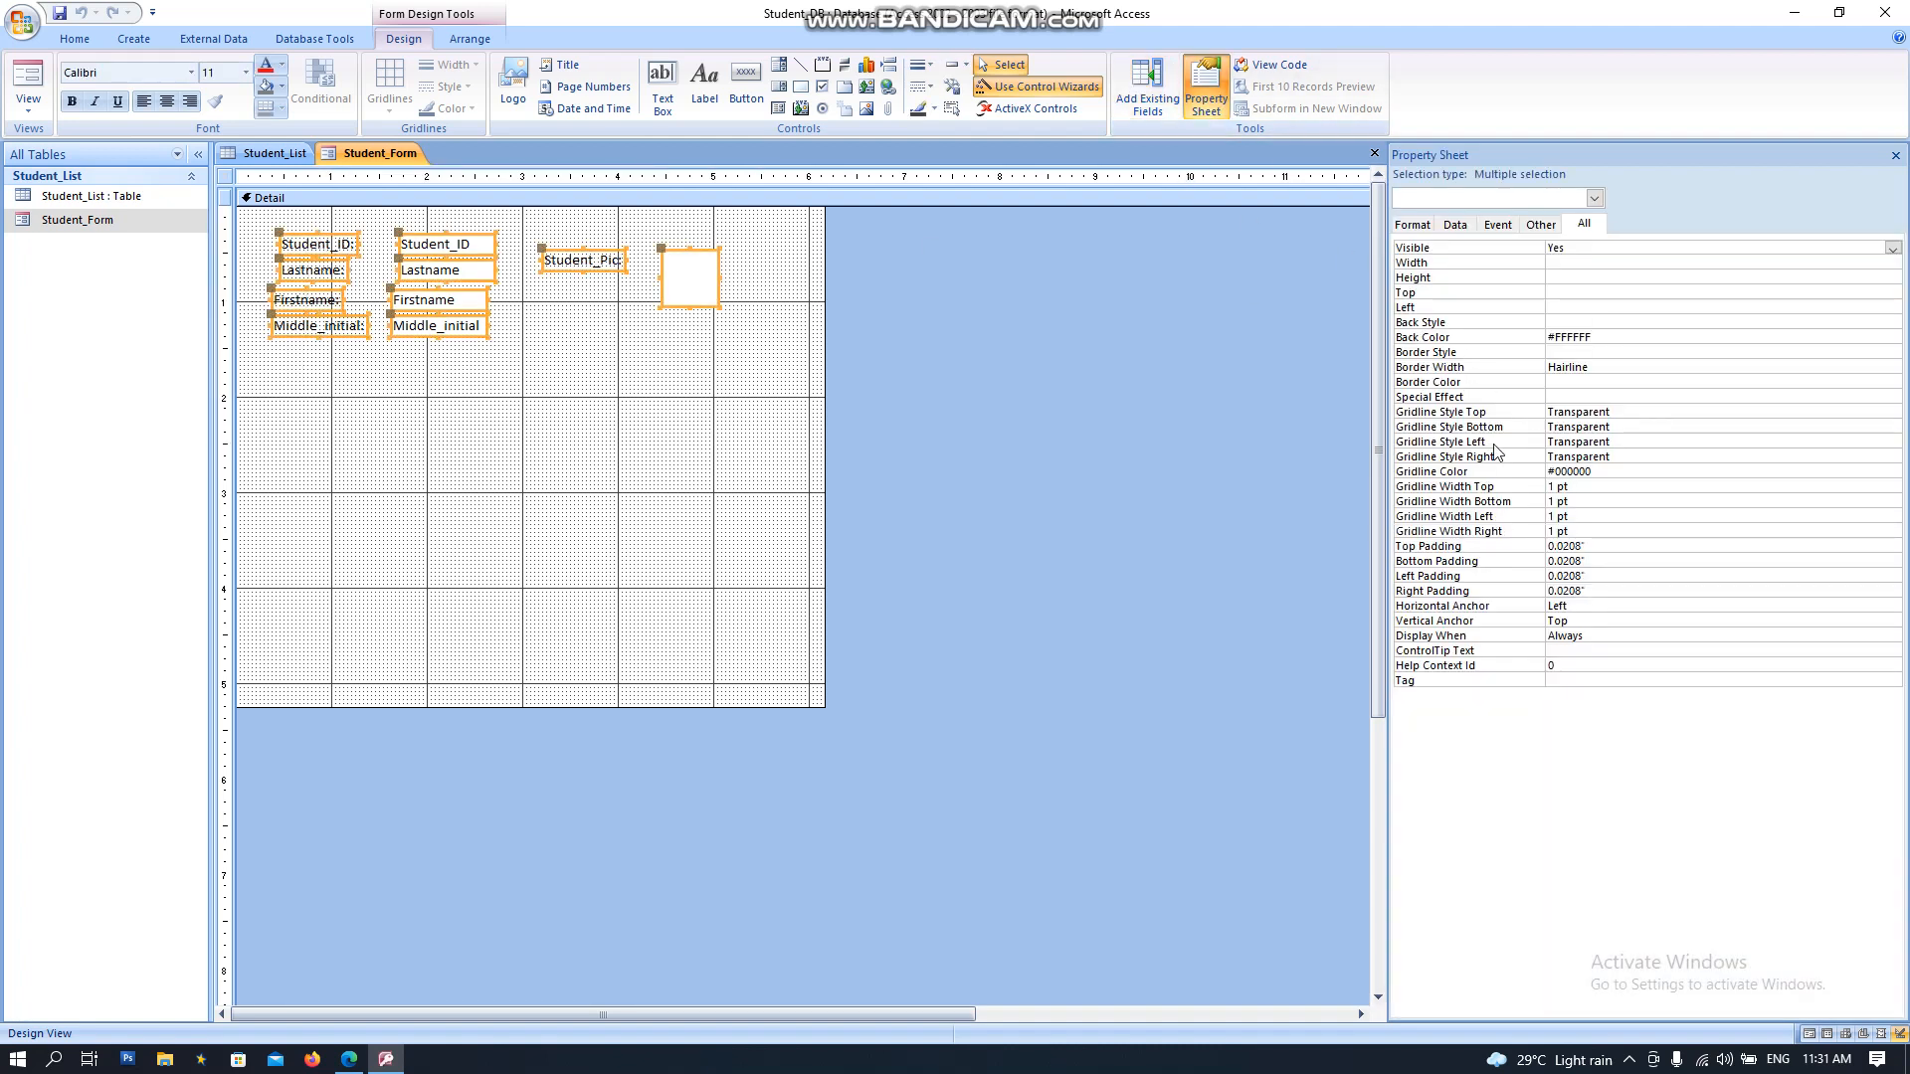
pyautogui.click(1455, 225)
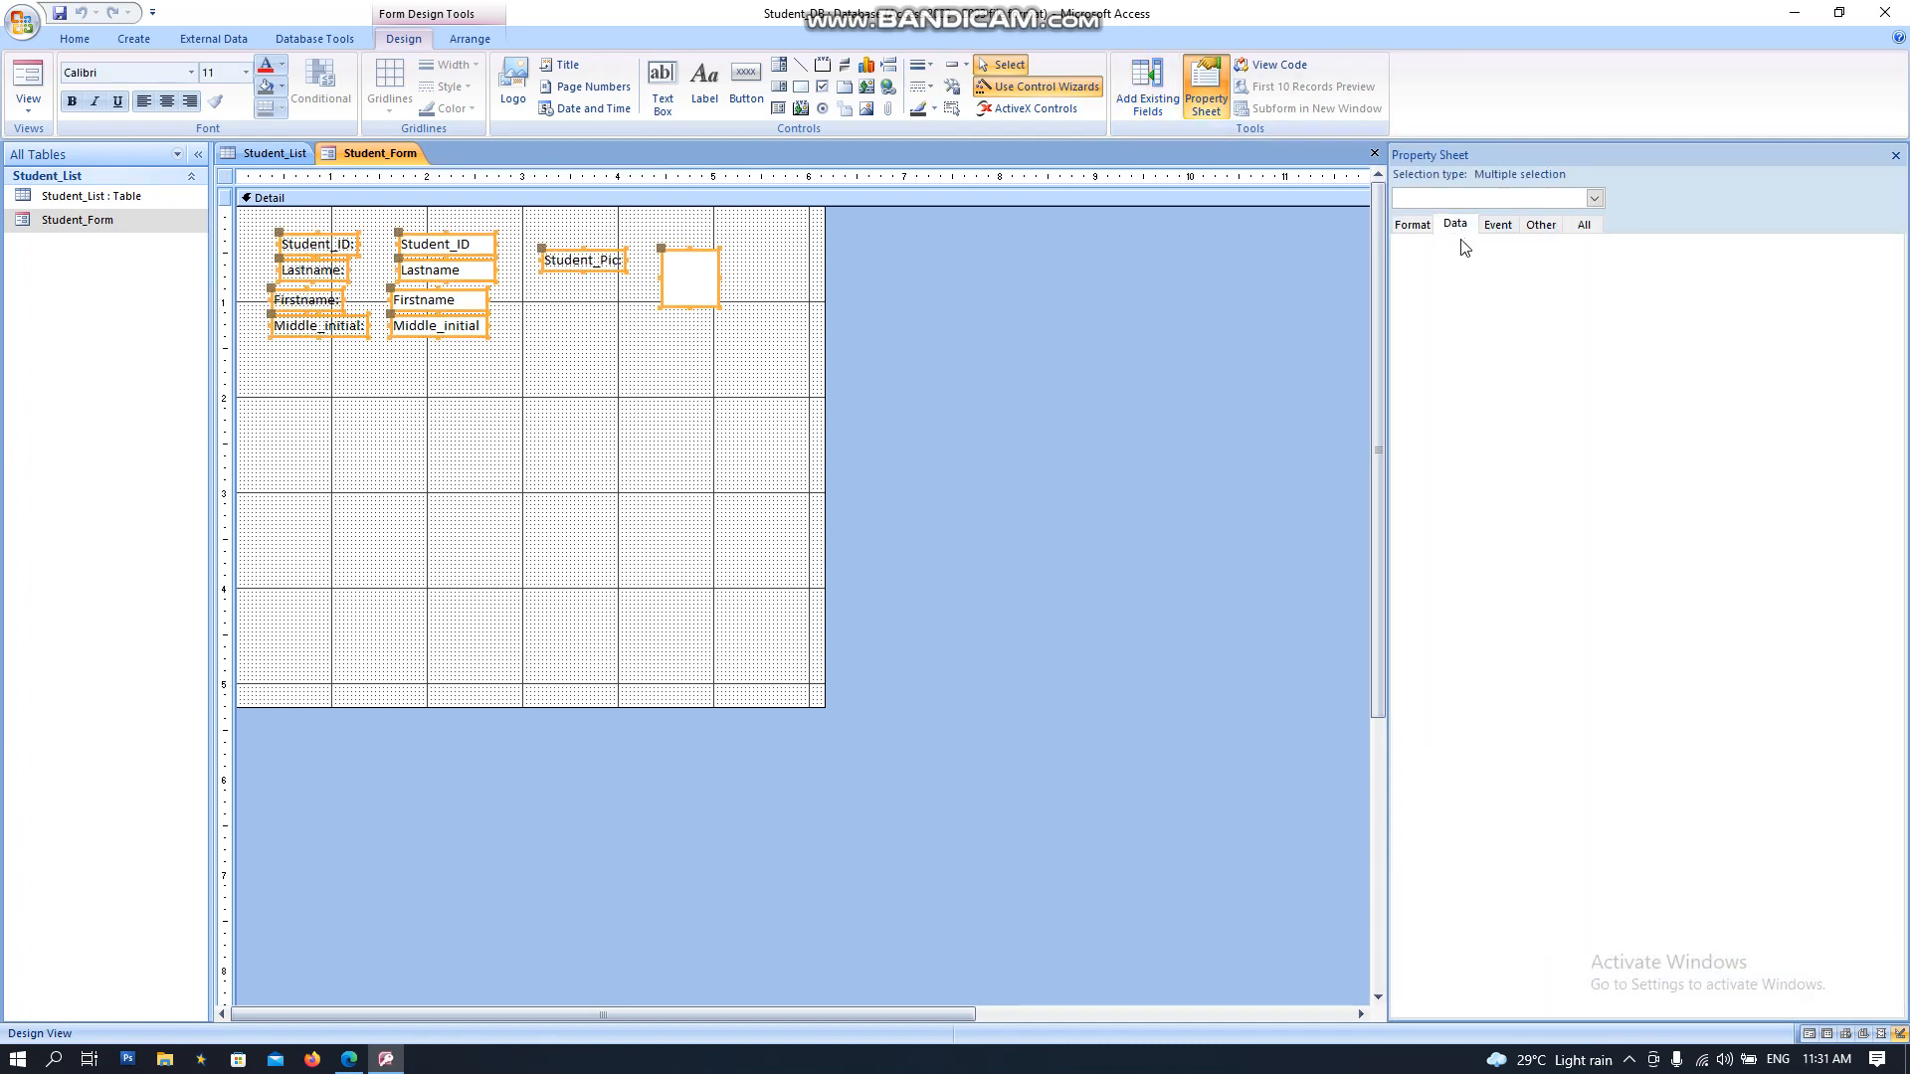
pyautogui.click(1417, 229)
pyautogui.click(1595, 197)
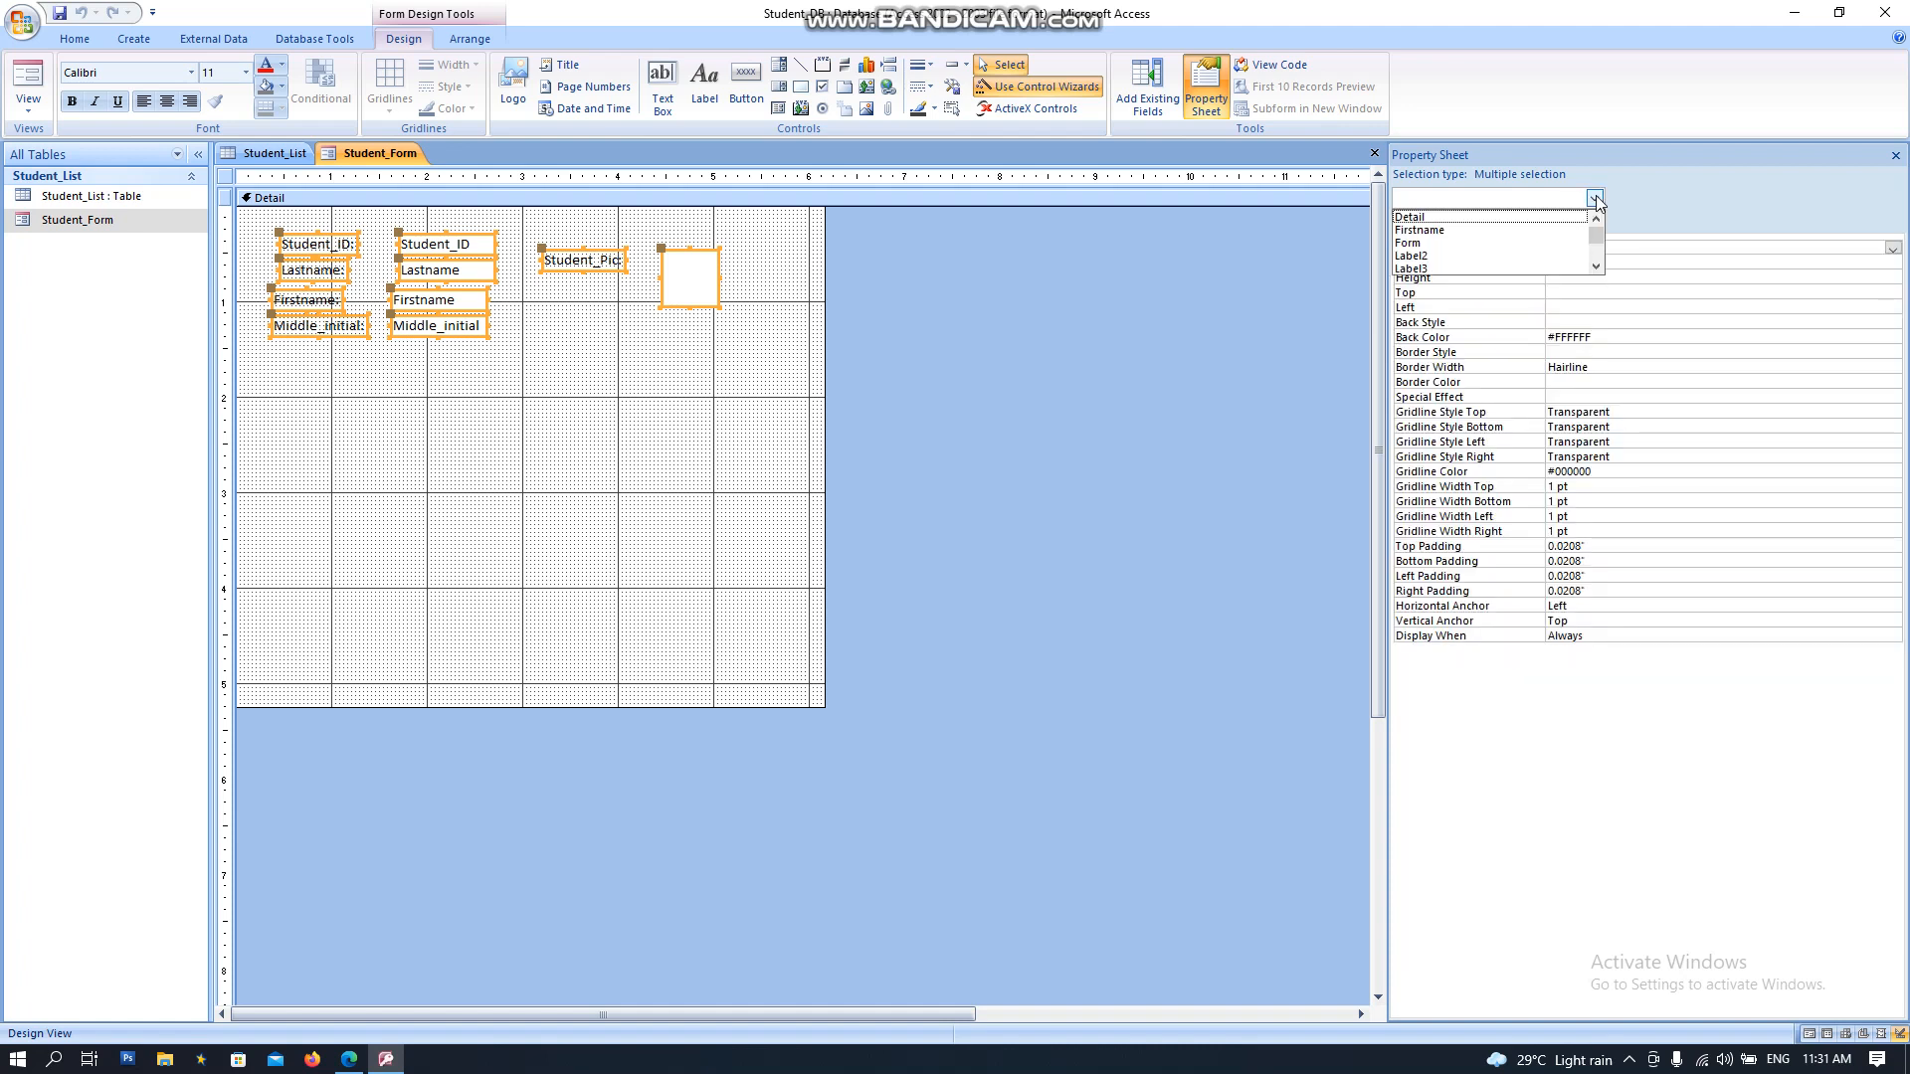
pyautogui.click(1447, 250)
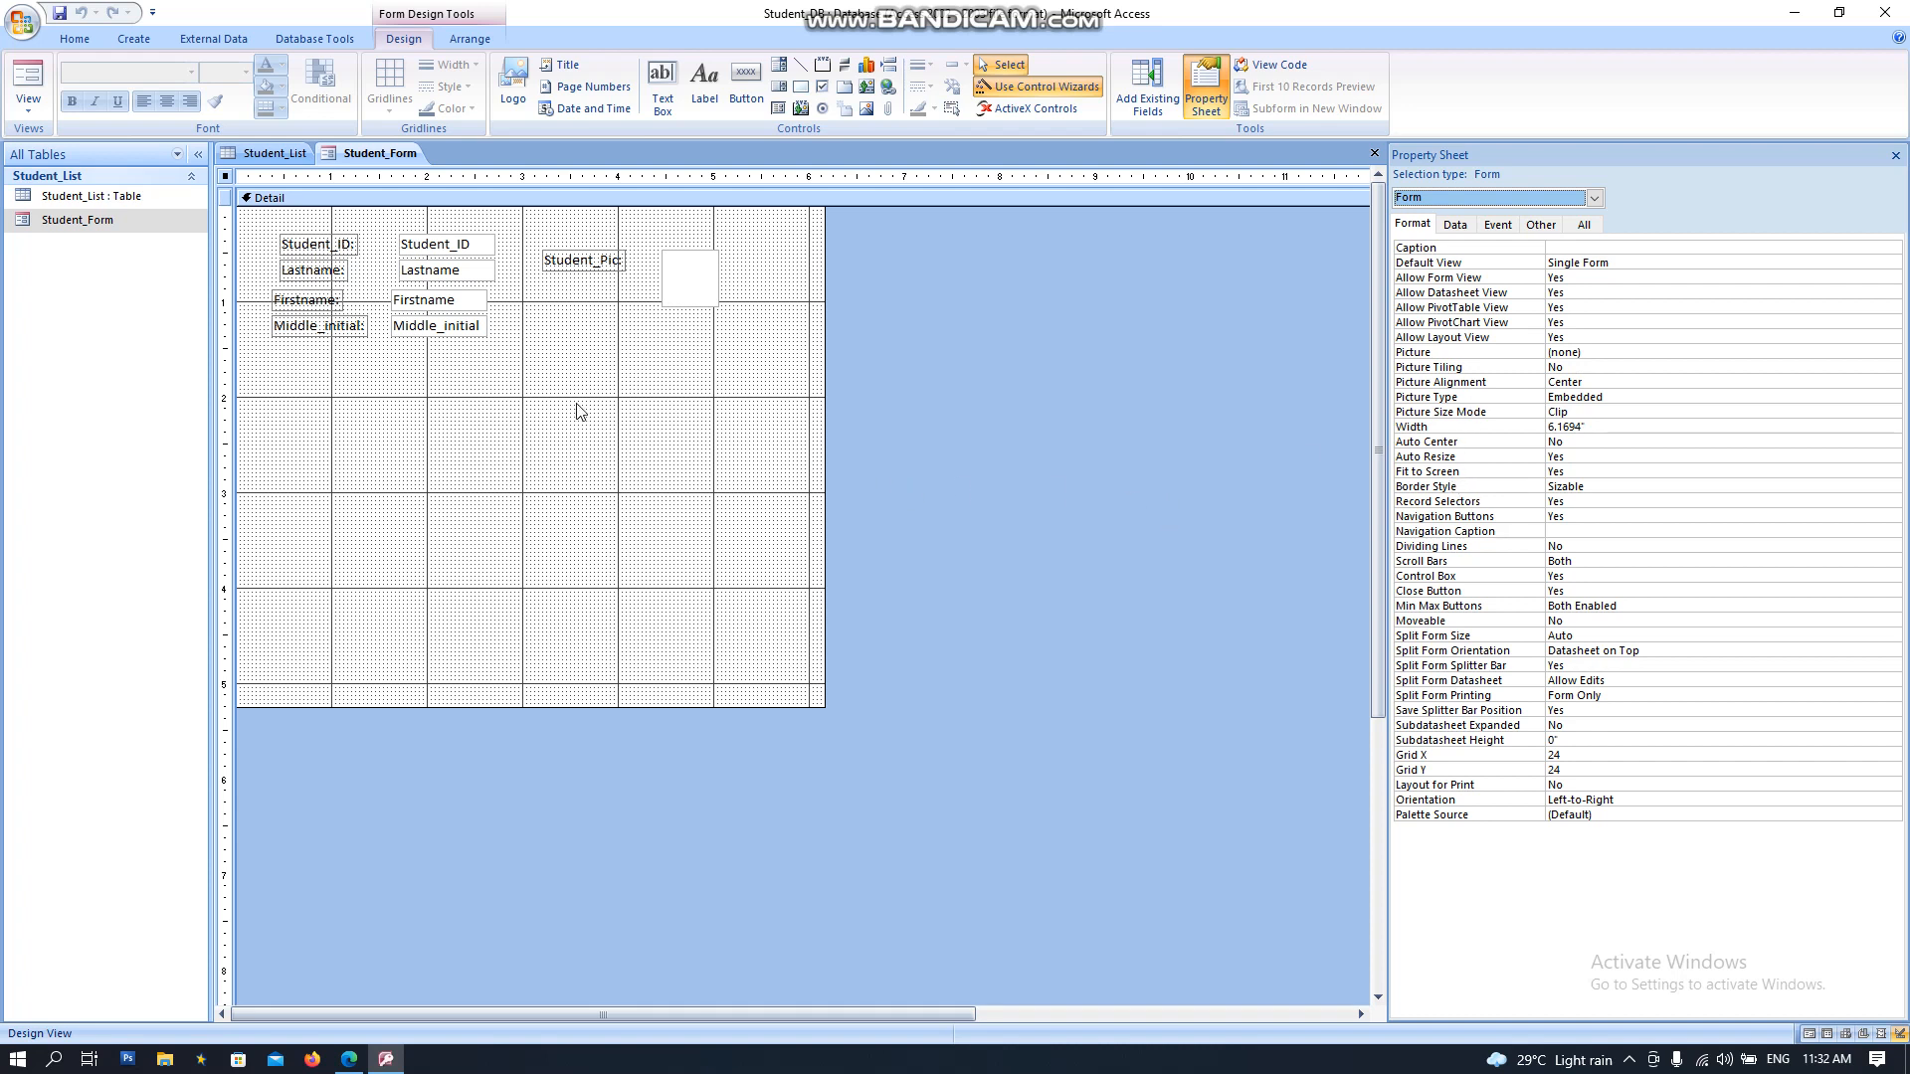
# Step: Set the font size of all the form's labels and text boxes to 14 and size them to fit their text
pyautogui.hotkey('ctrl', 'a')
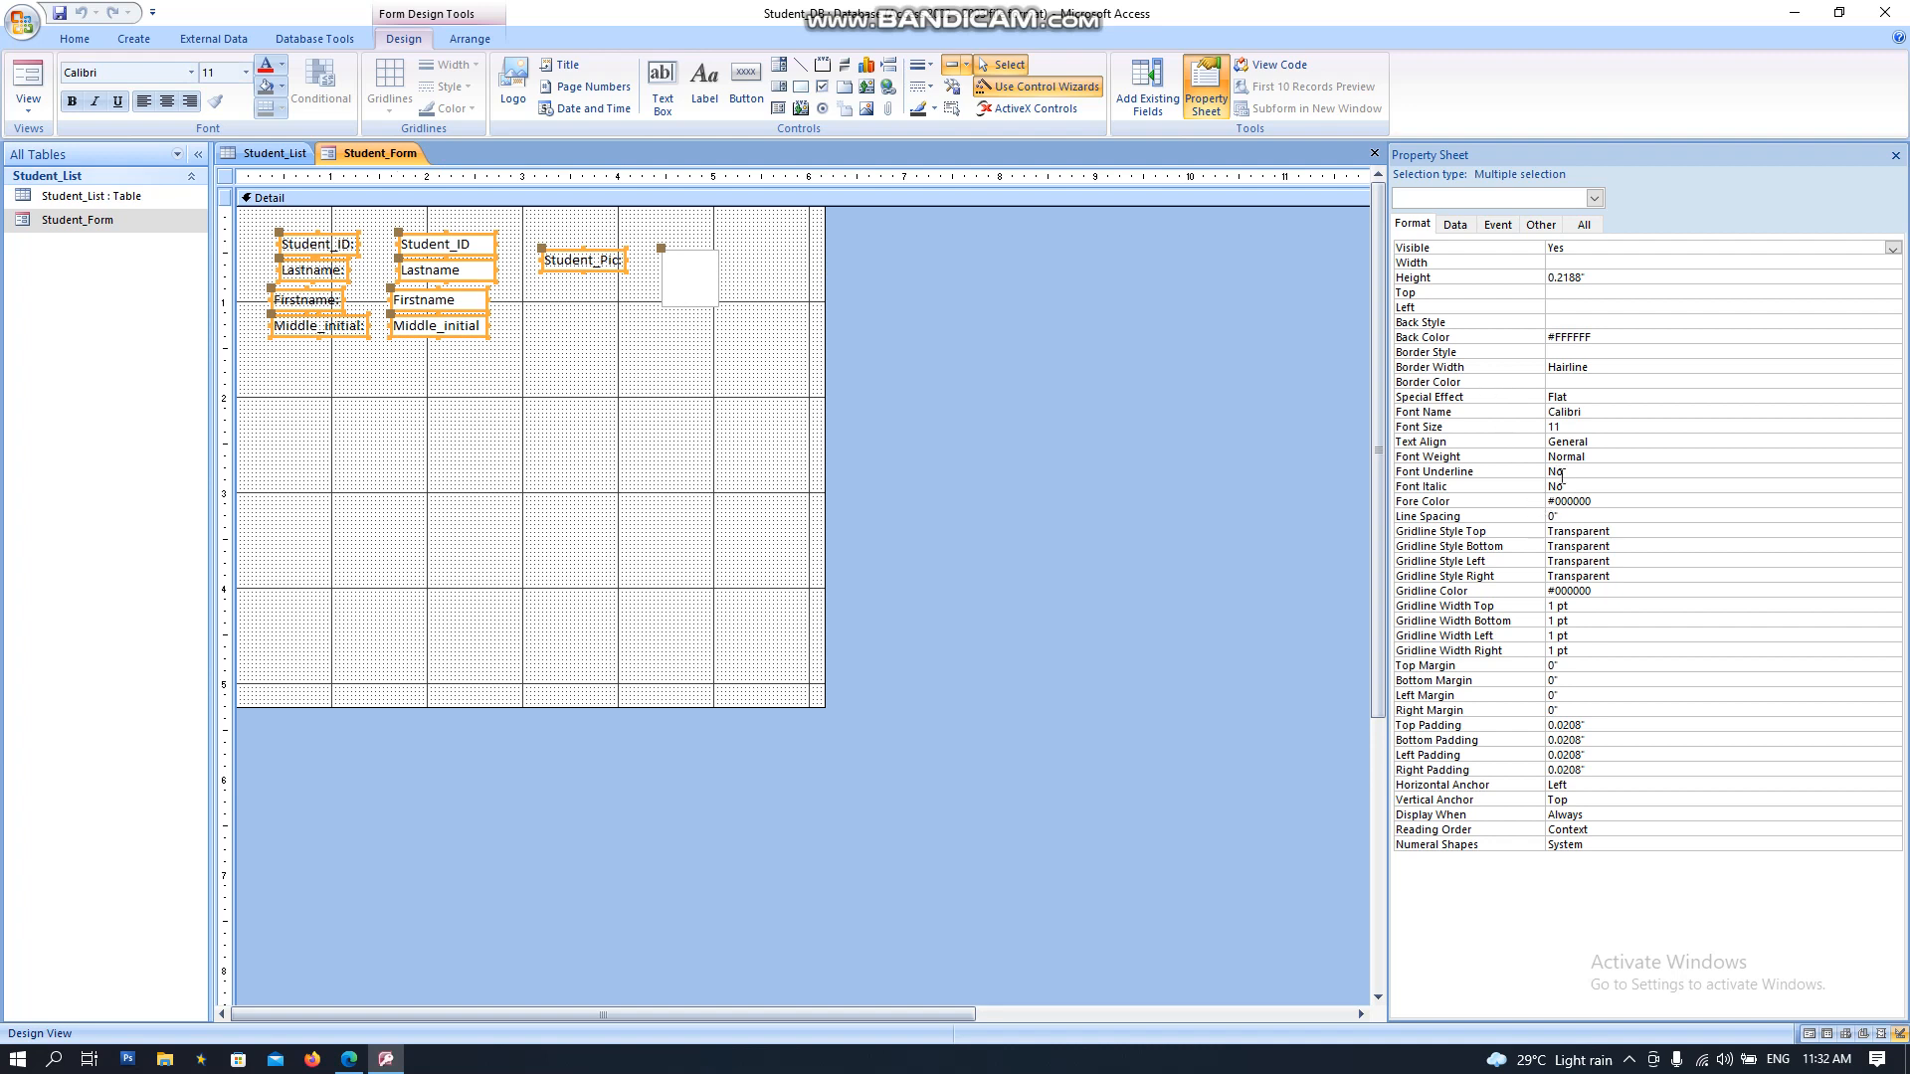
pyautogui.click(1607, 426)
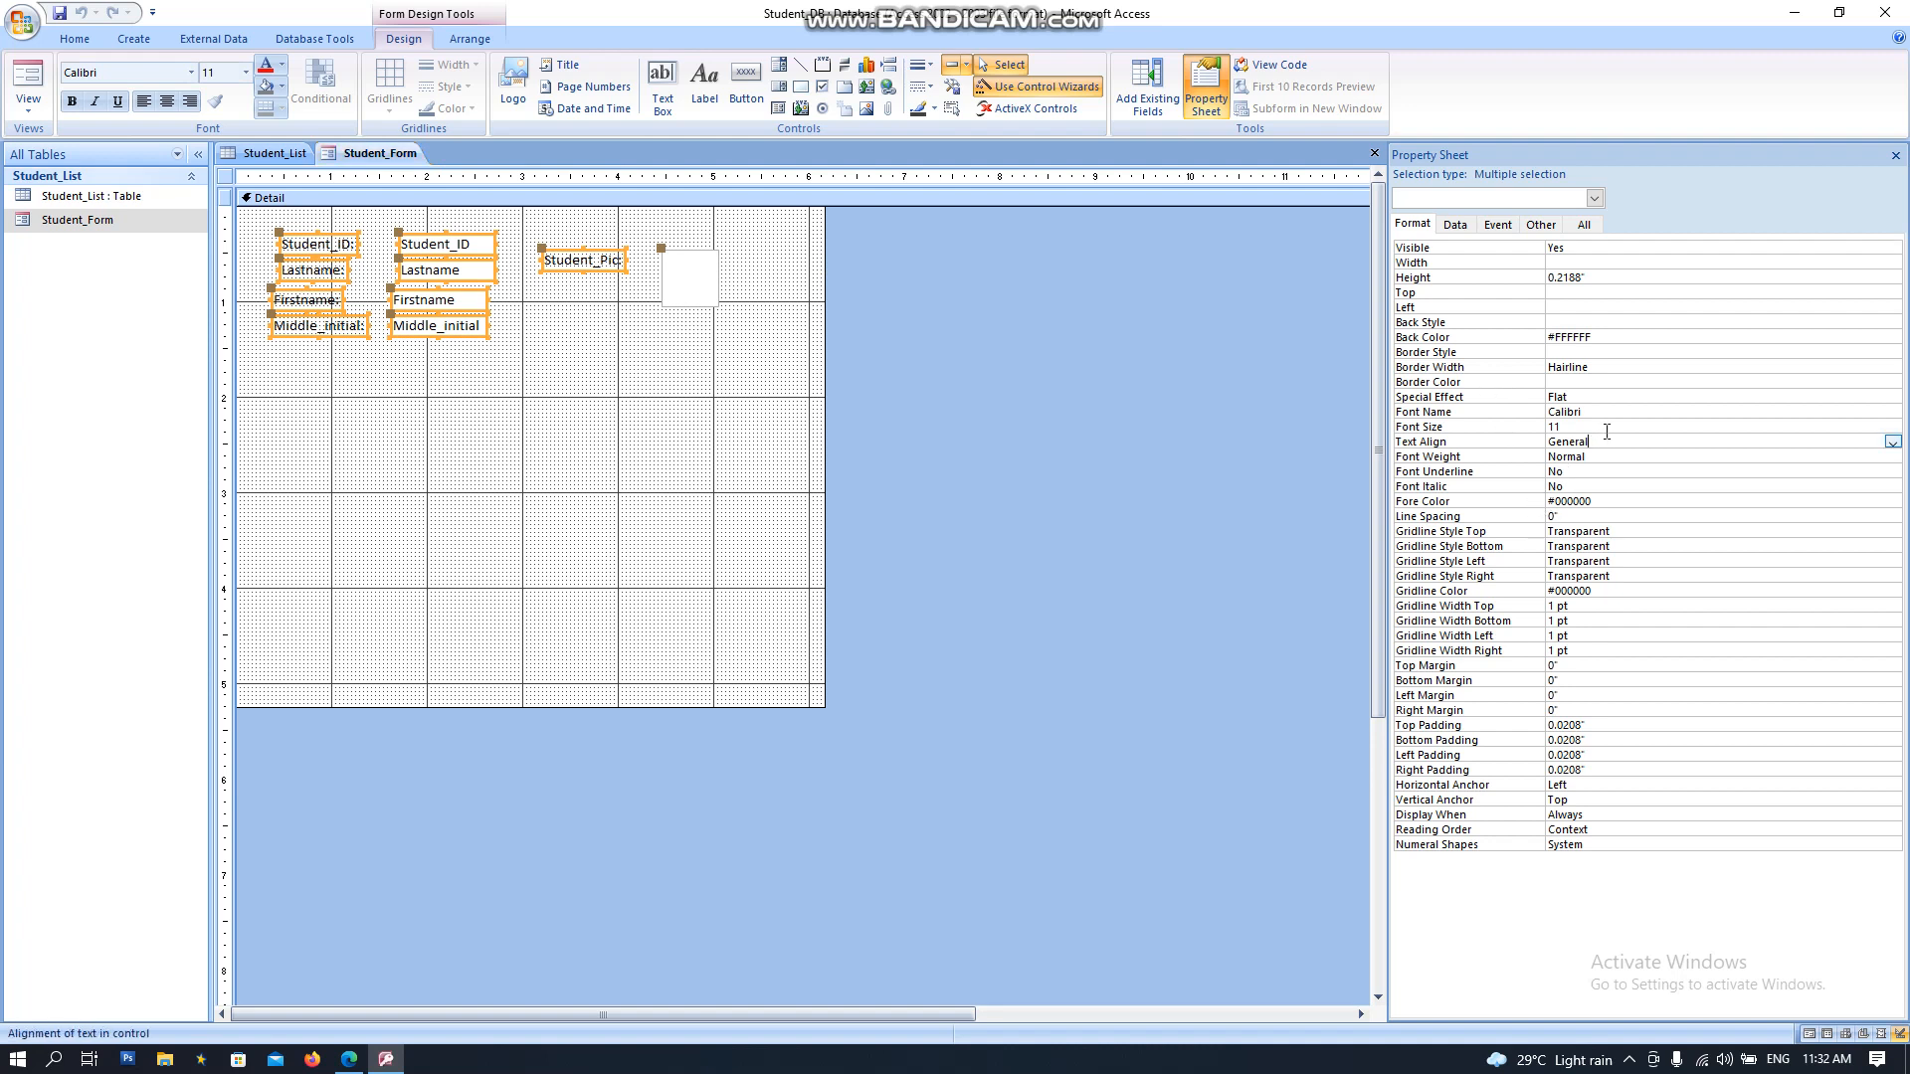
pyautogui.click(1893, 428)
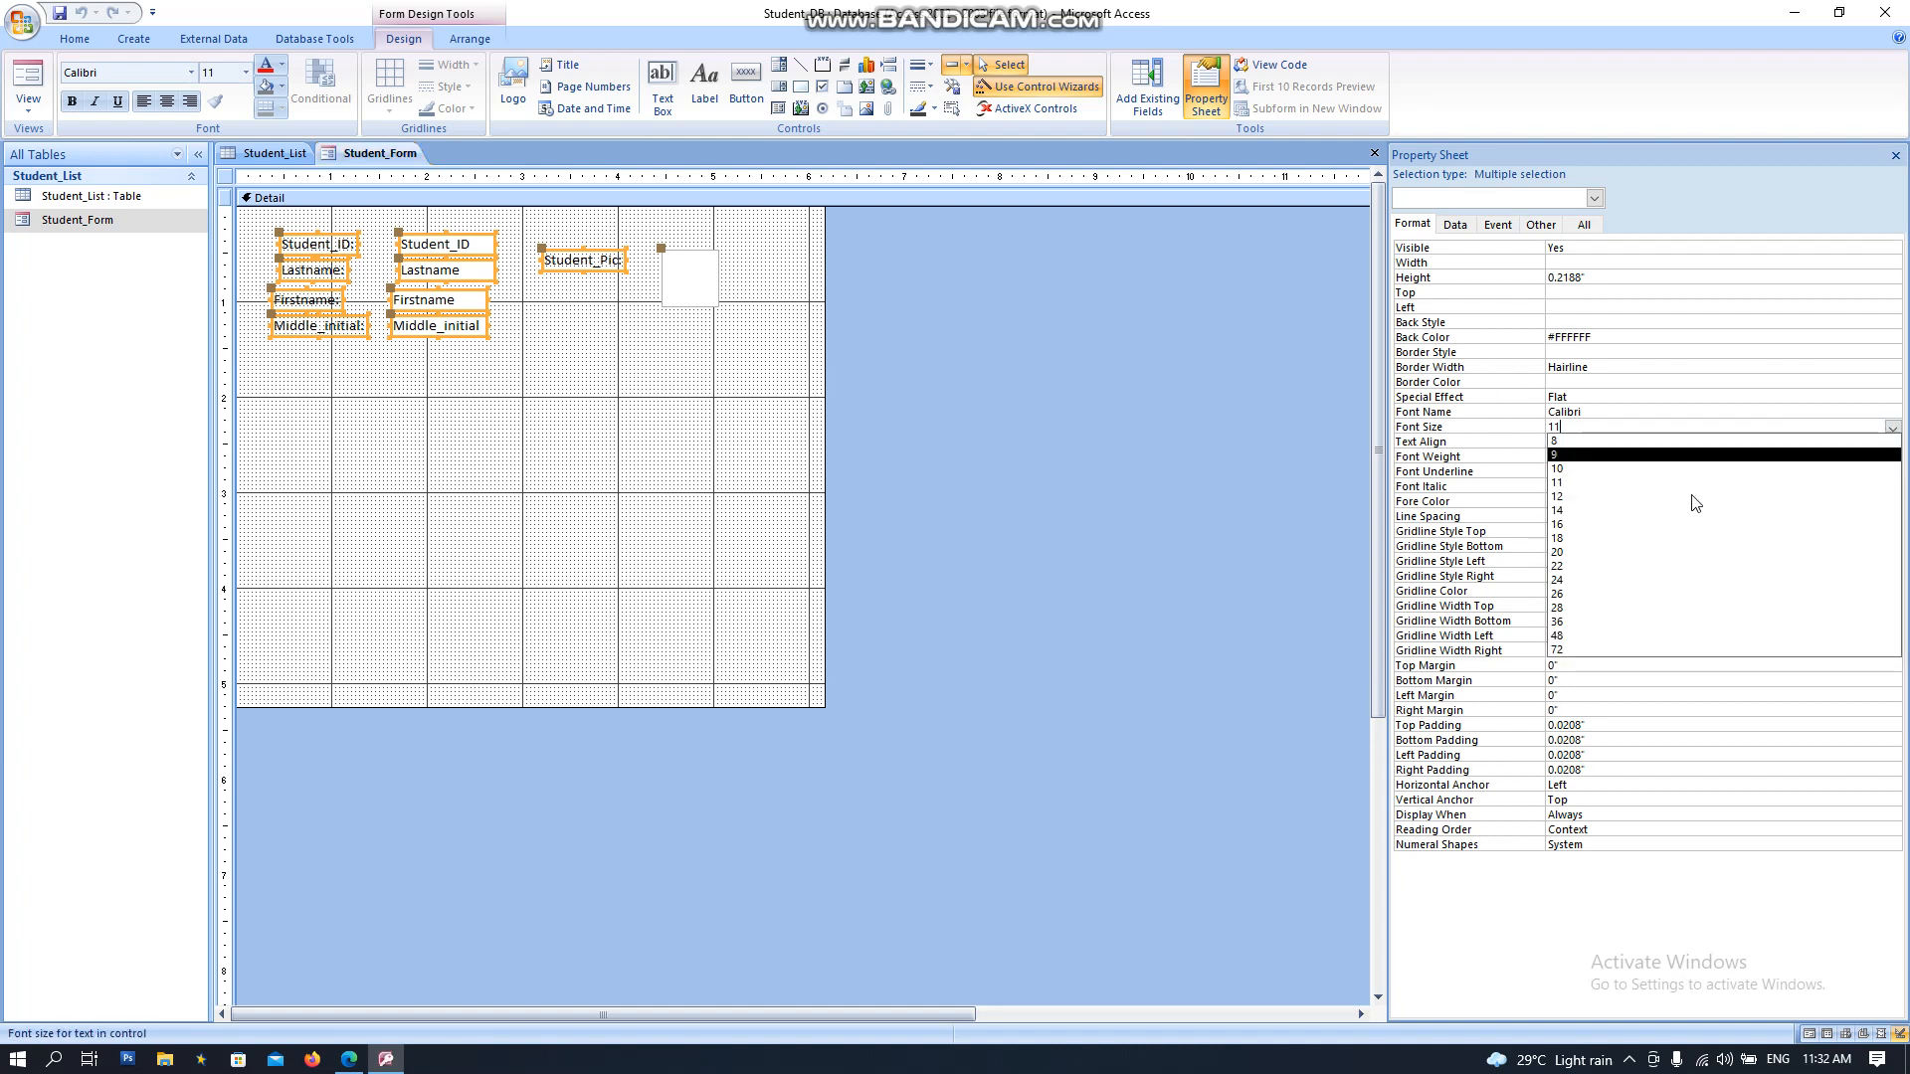
pyautogui.click(1622, 537)
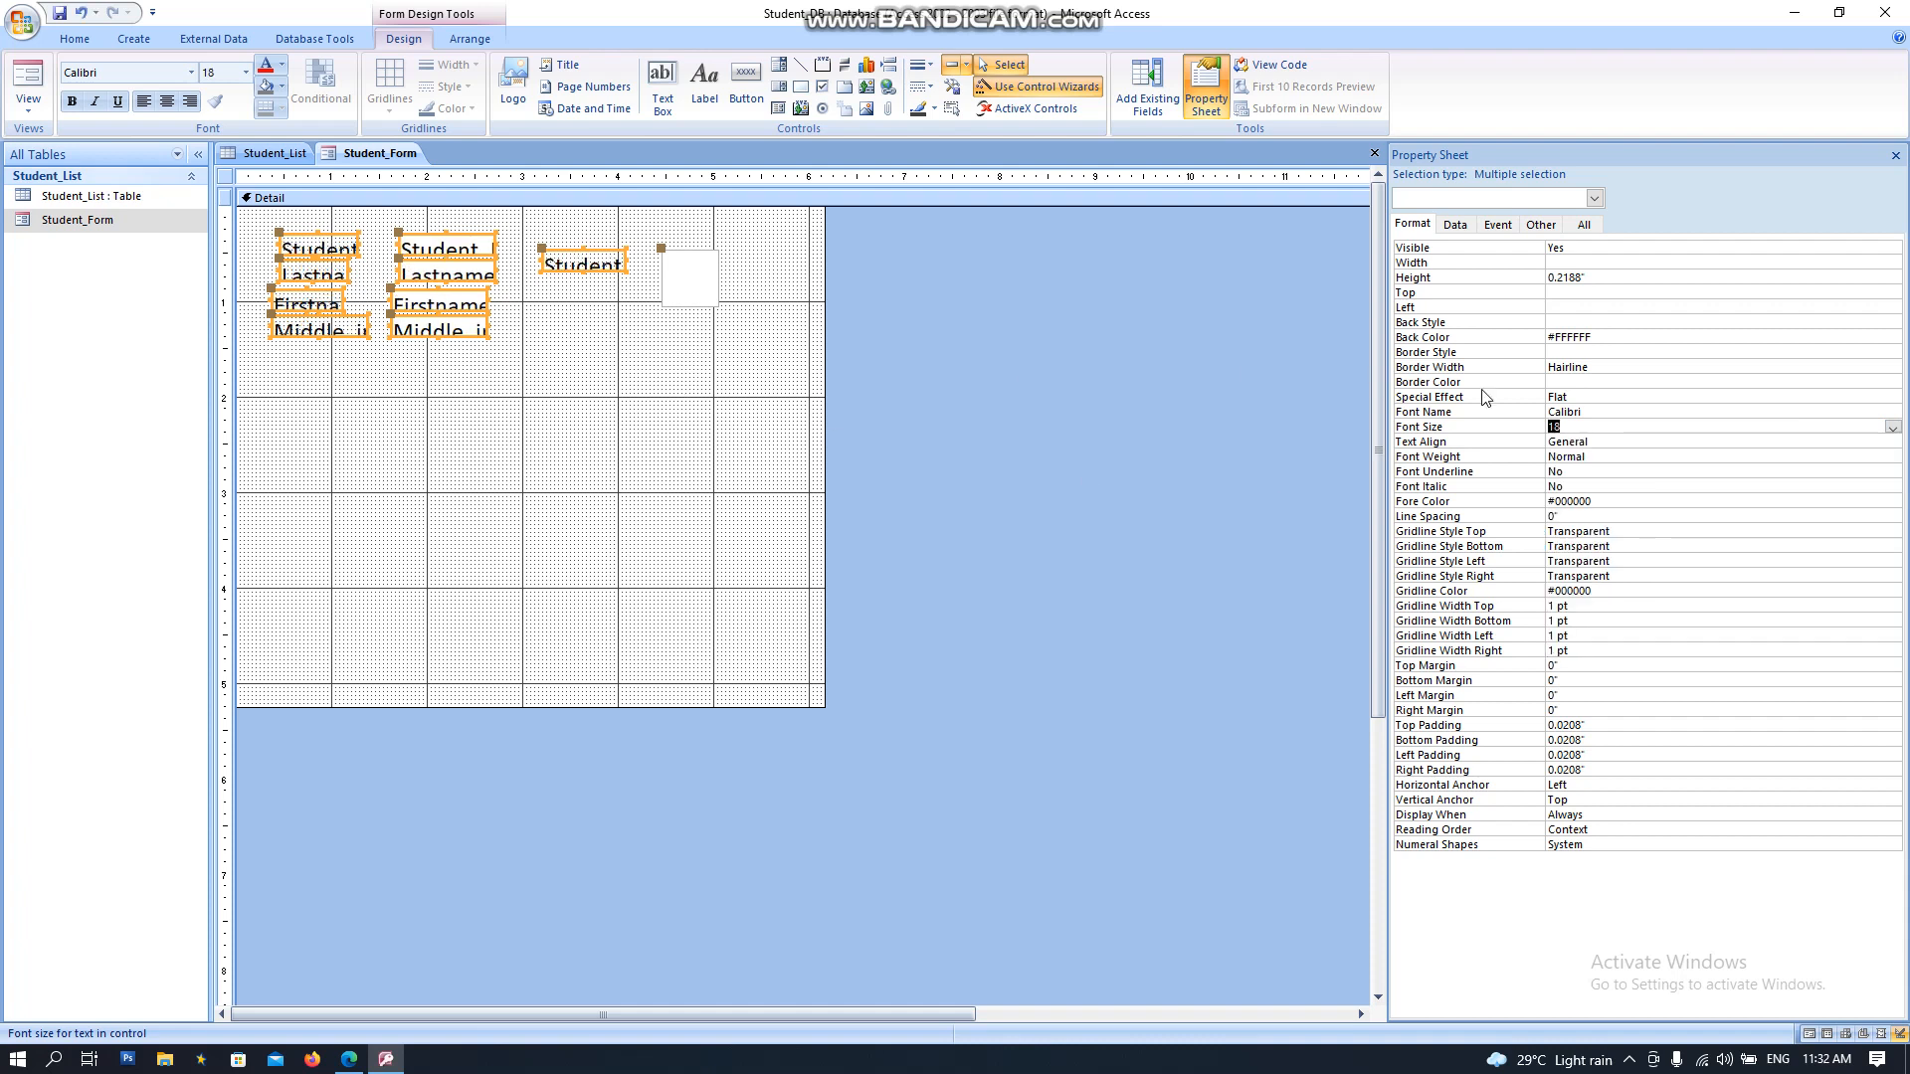
pyautogui.click(1893, 428)
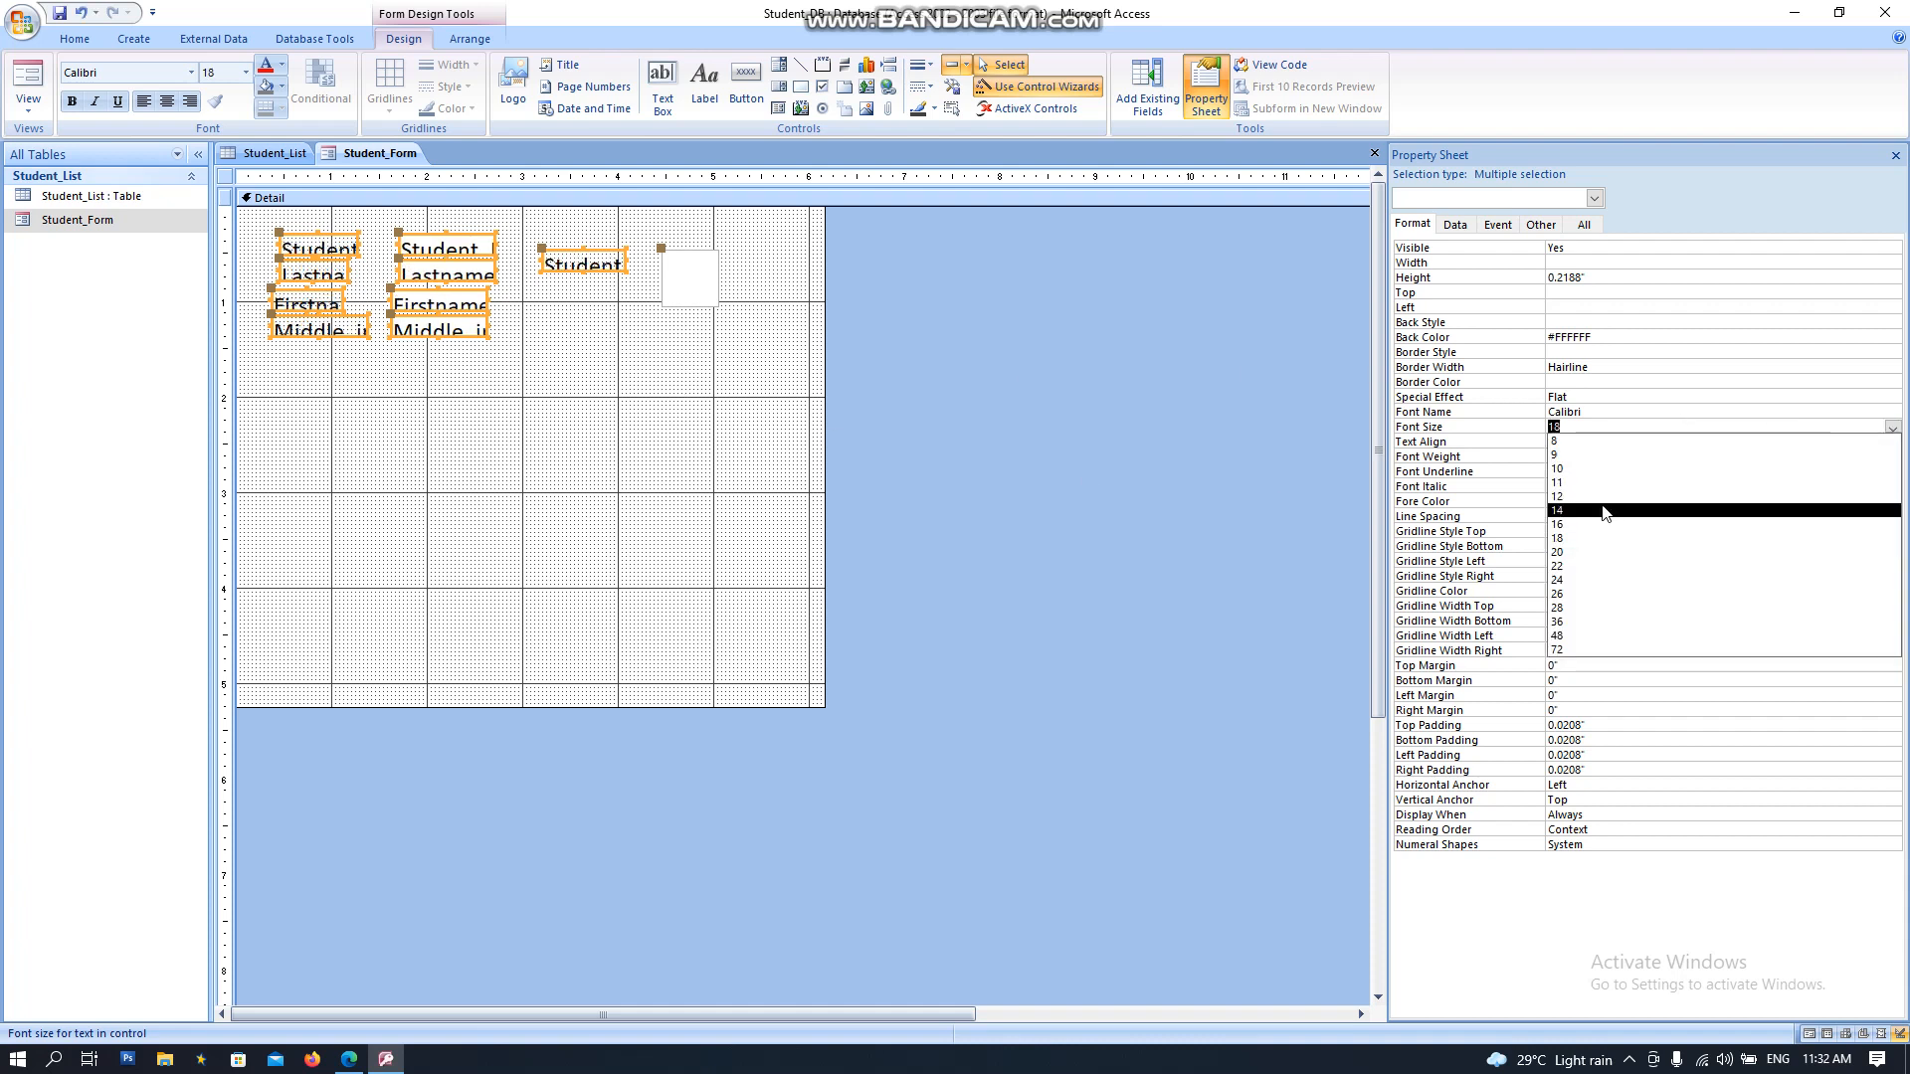
pyautogui.click(1604, 505)
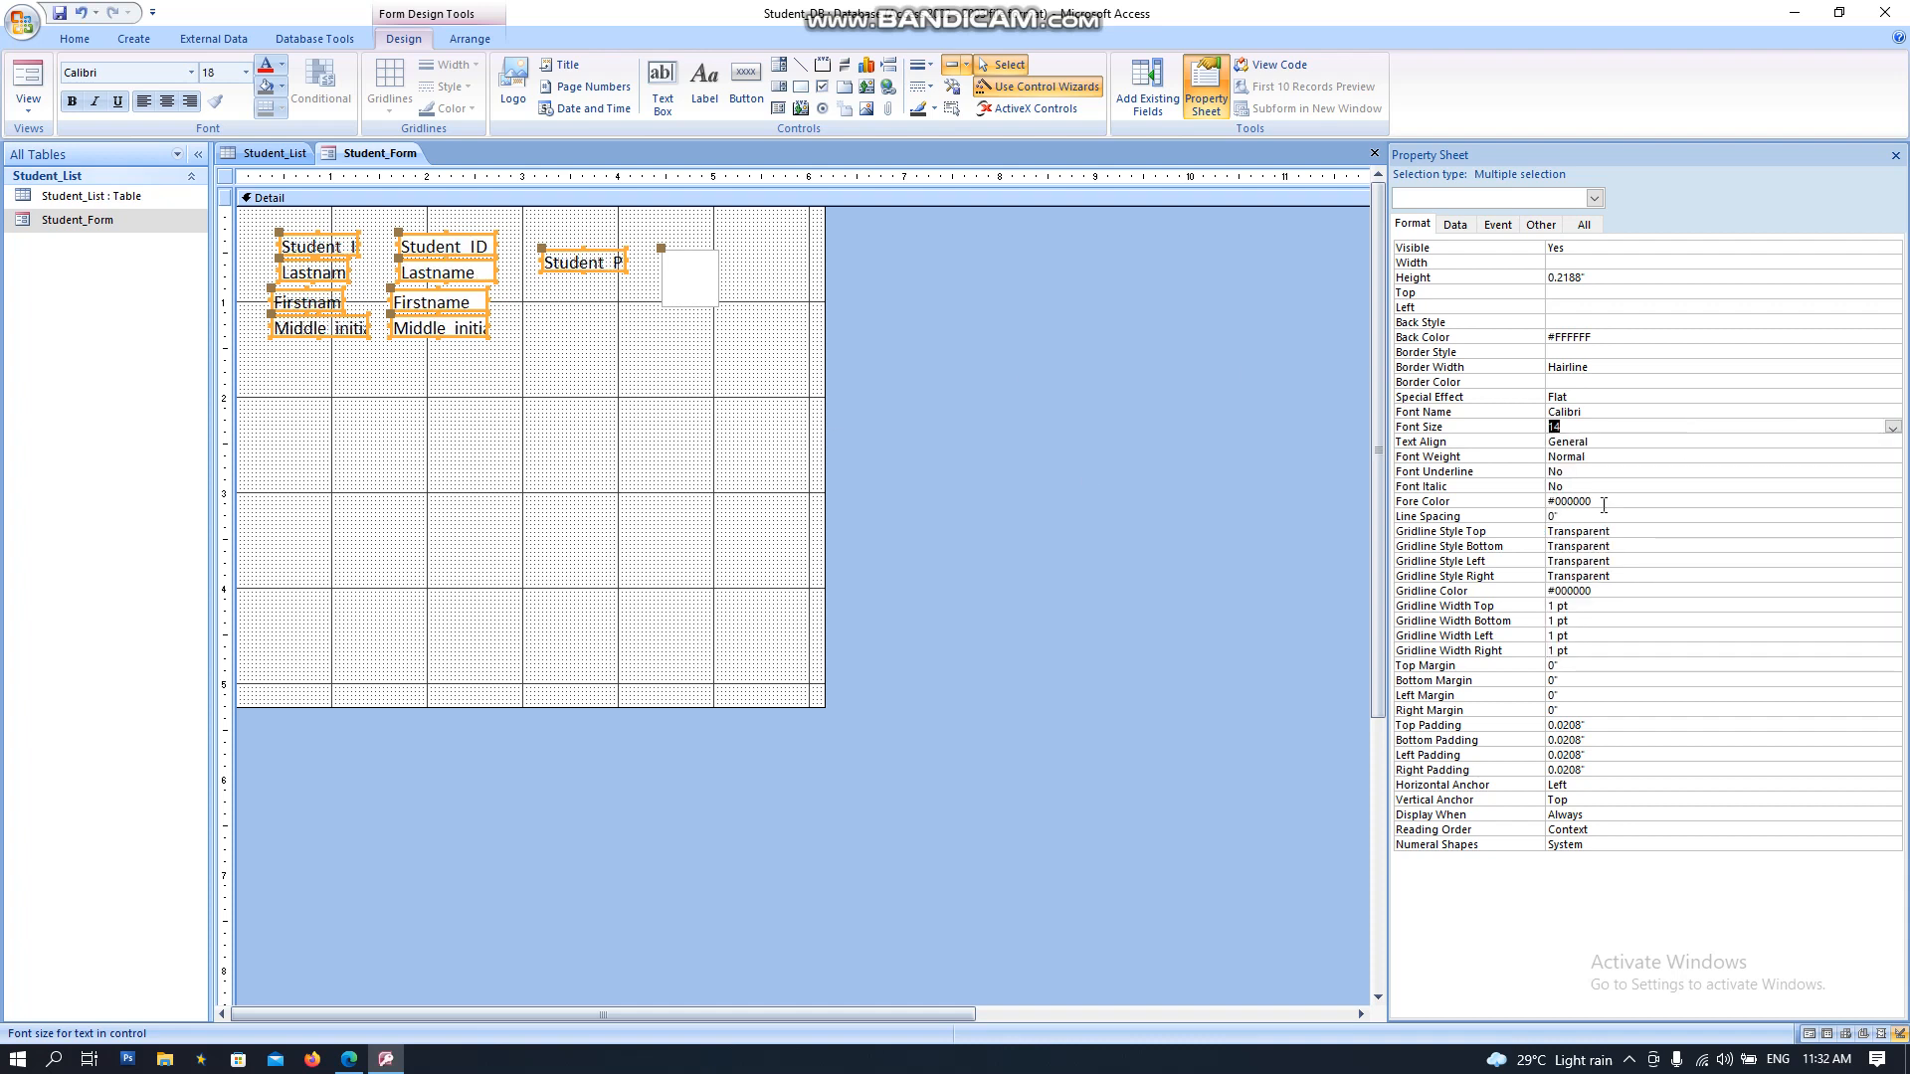
pyautogui.doubleClick(495, 270)
pyautogui.click(576, 358)
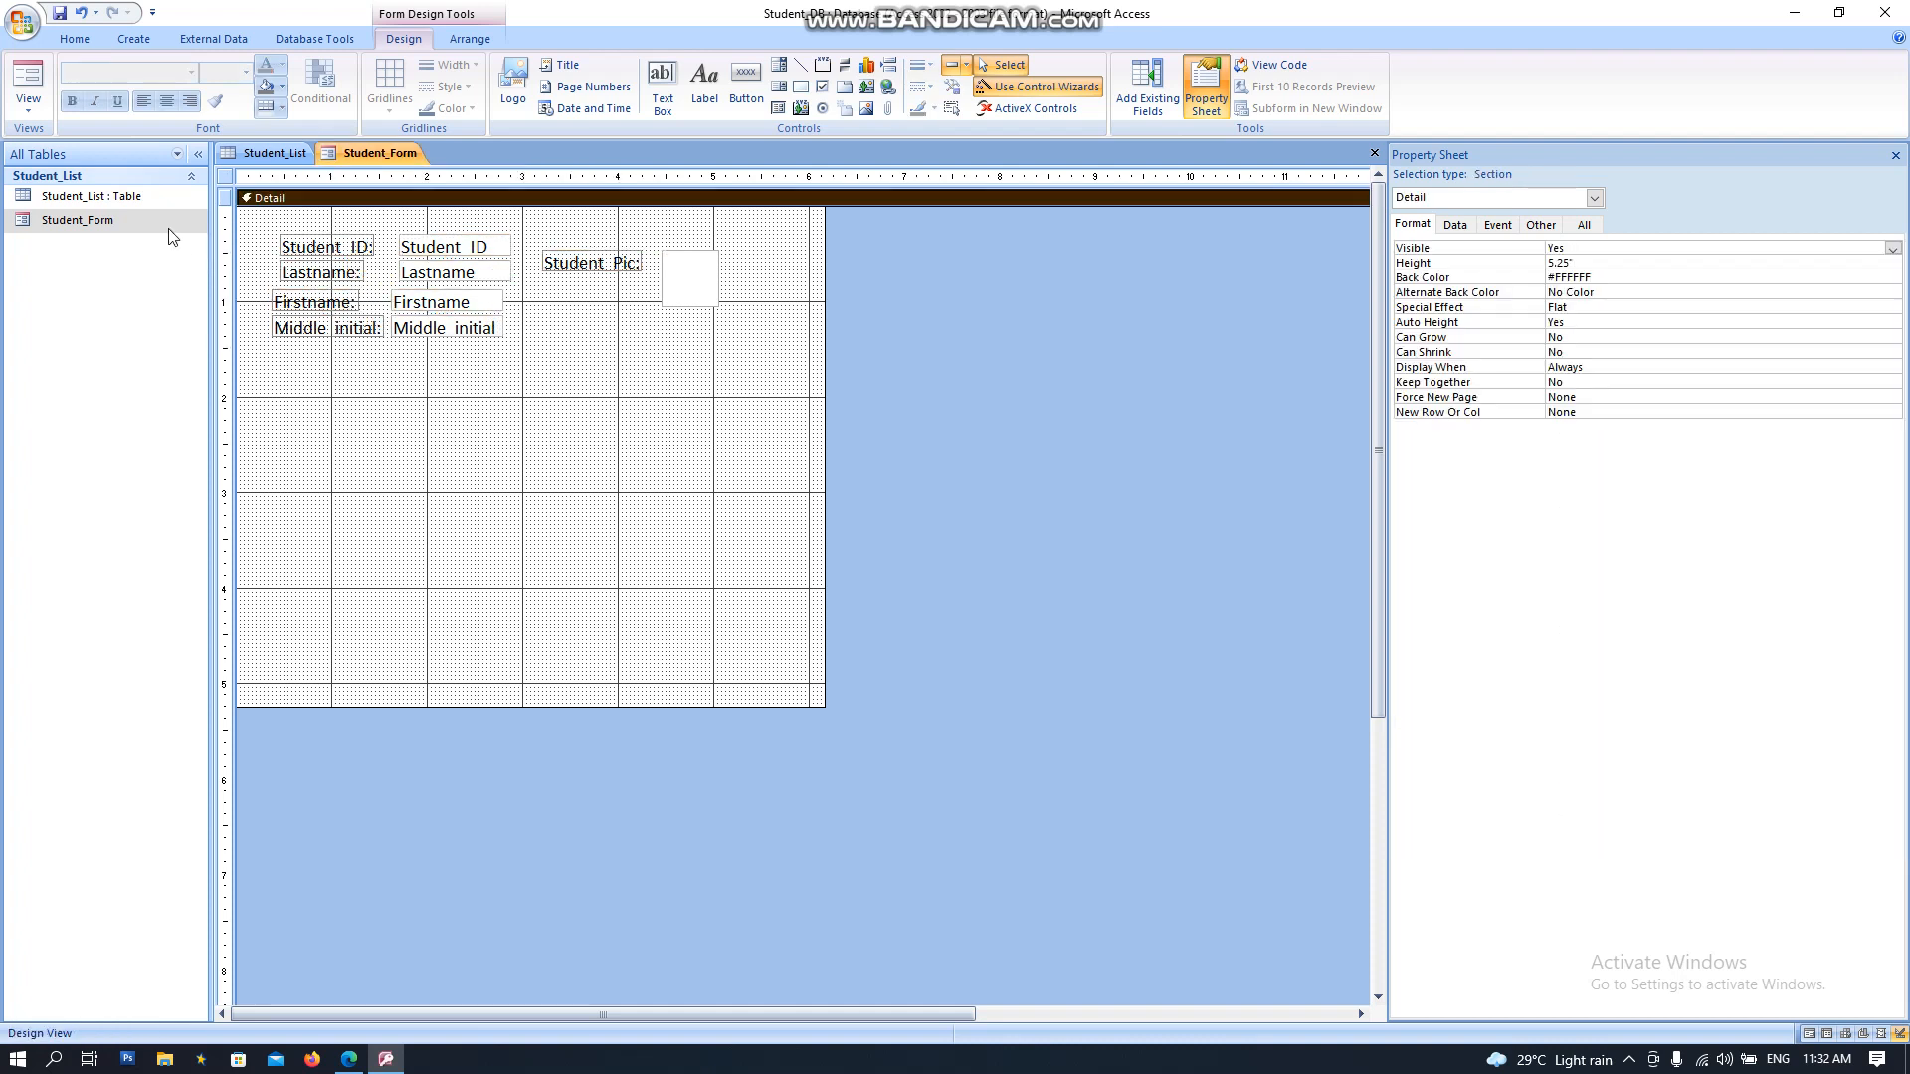
# Step: Display Student_Form in Form view to check the enlarged text
pyautogui.rightClick(339, 152)
pyautogui.click(159, 218)
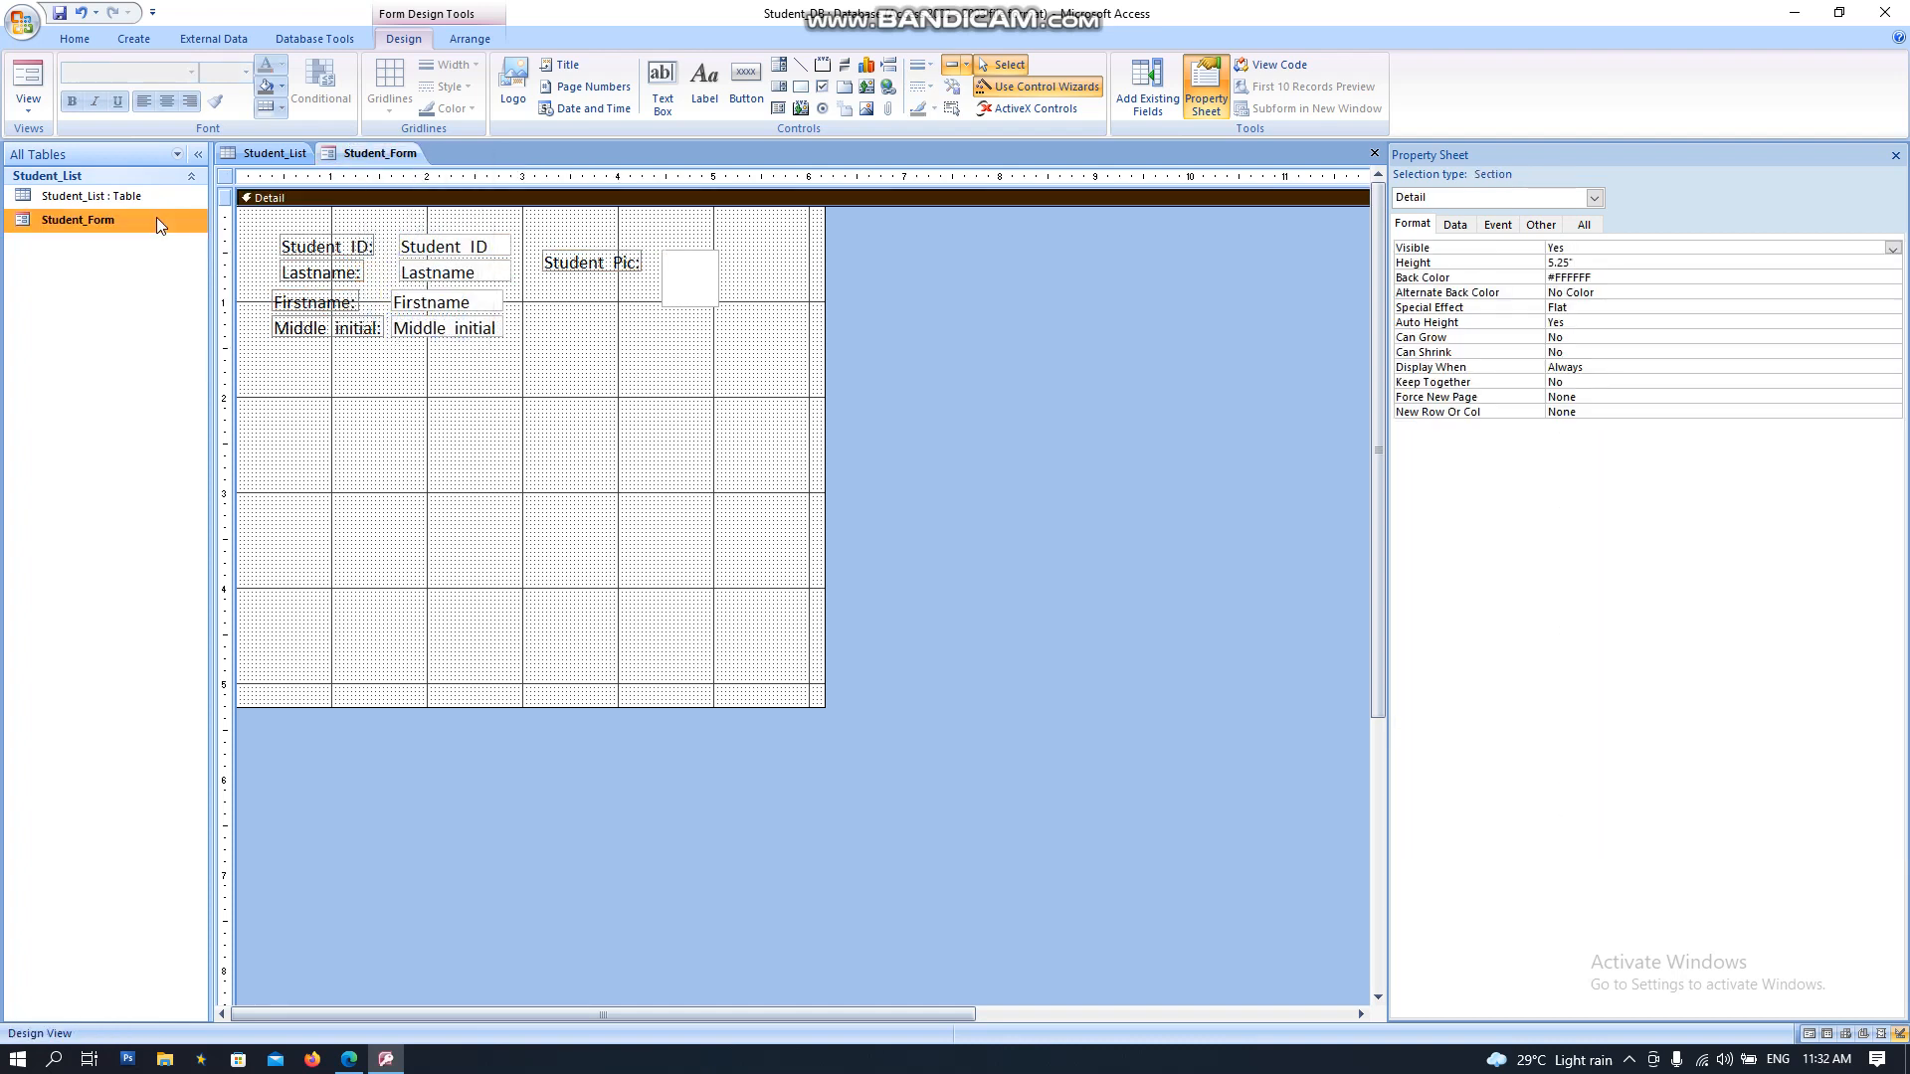
pyautogui.doubleClick(157, 217)
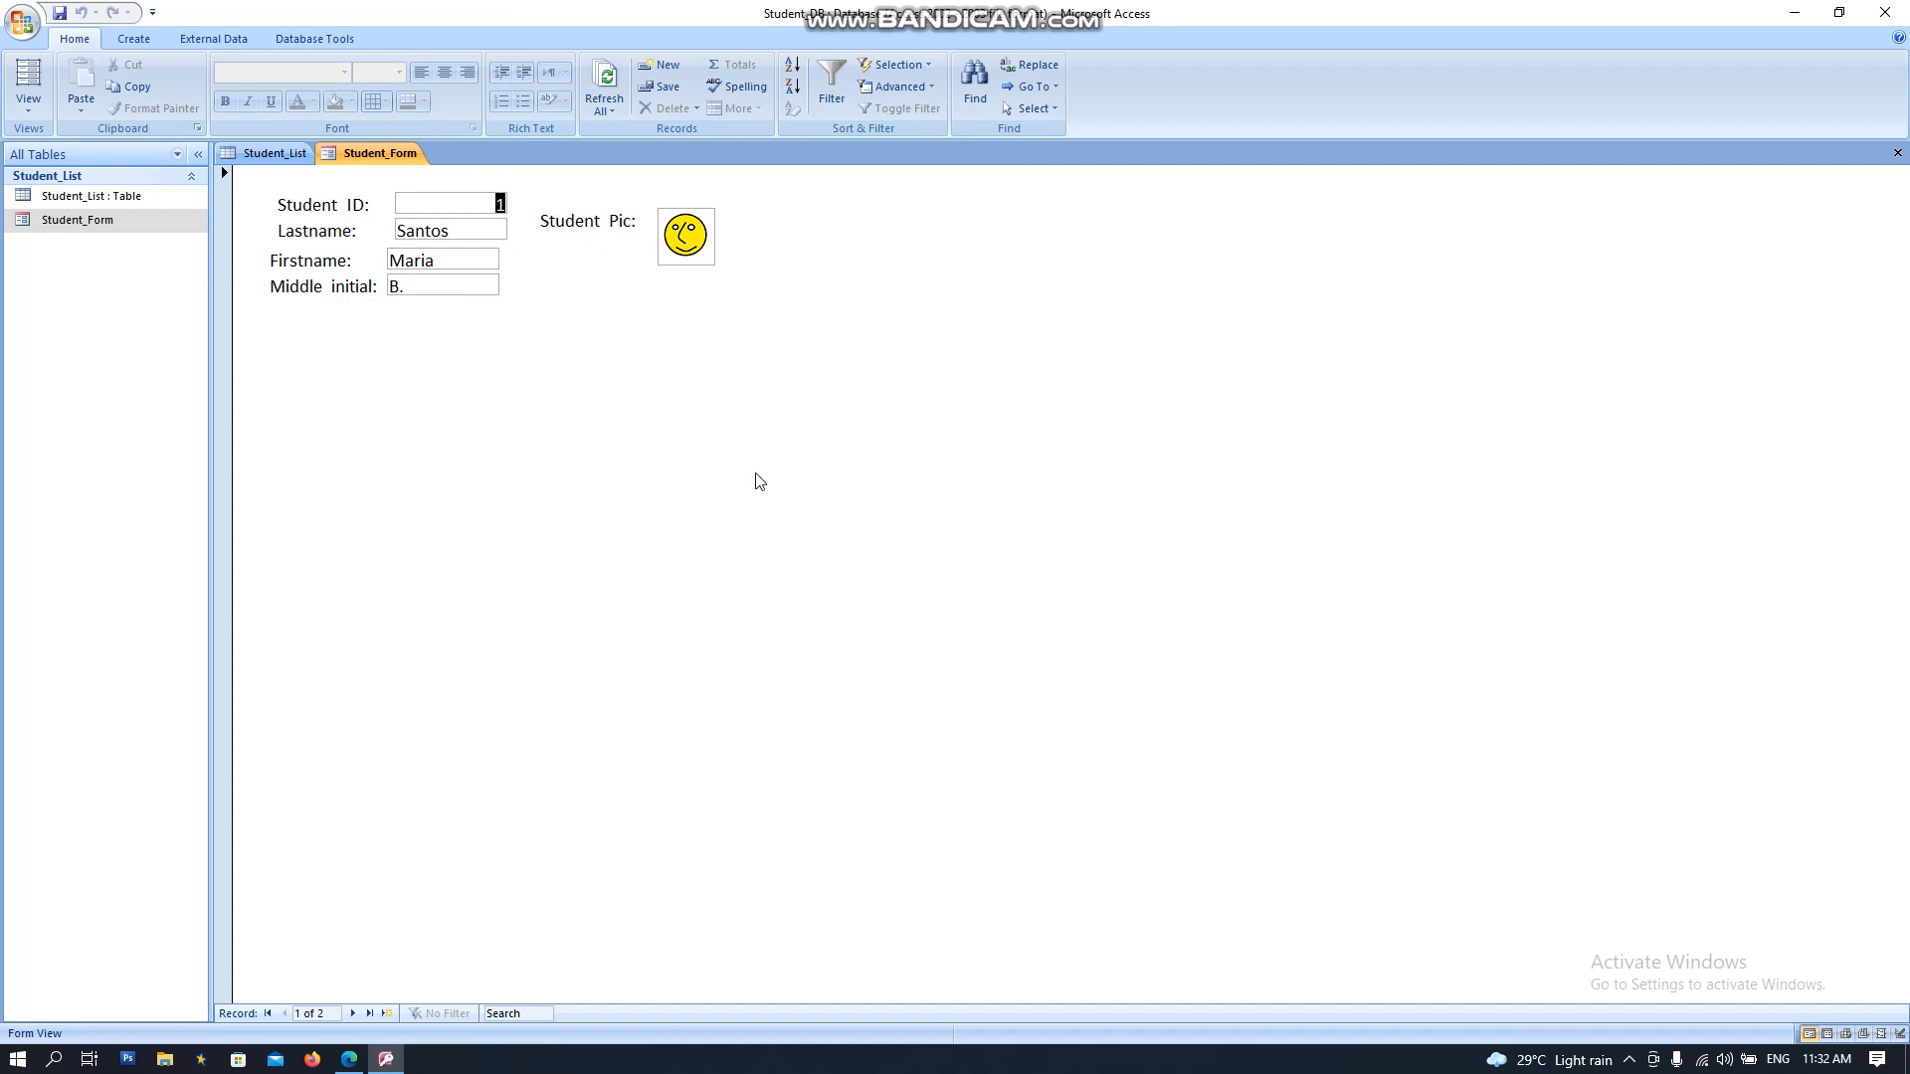
# Step: Close all open objects, both Student_List and Student_Form
pyautogui.rightClick(343, 156)
pyautogui.rightClick(285, 156)
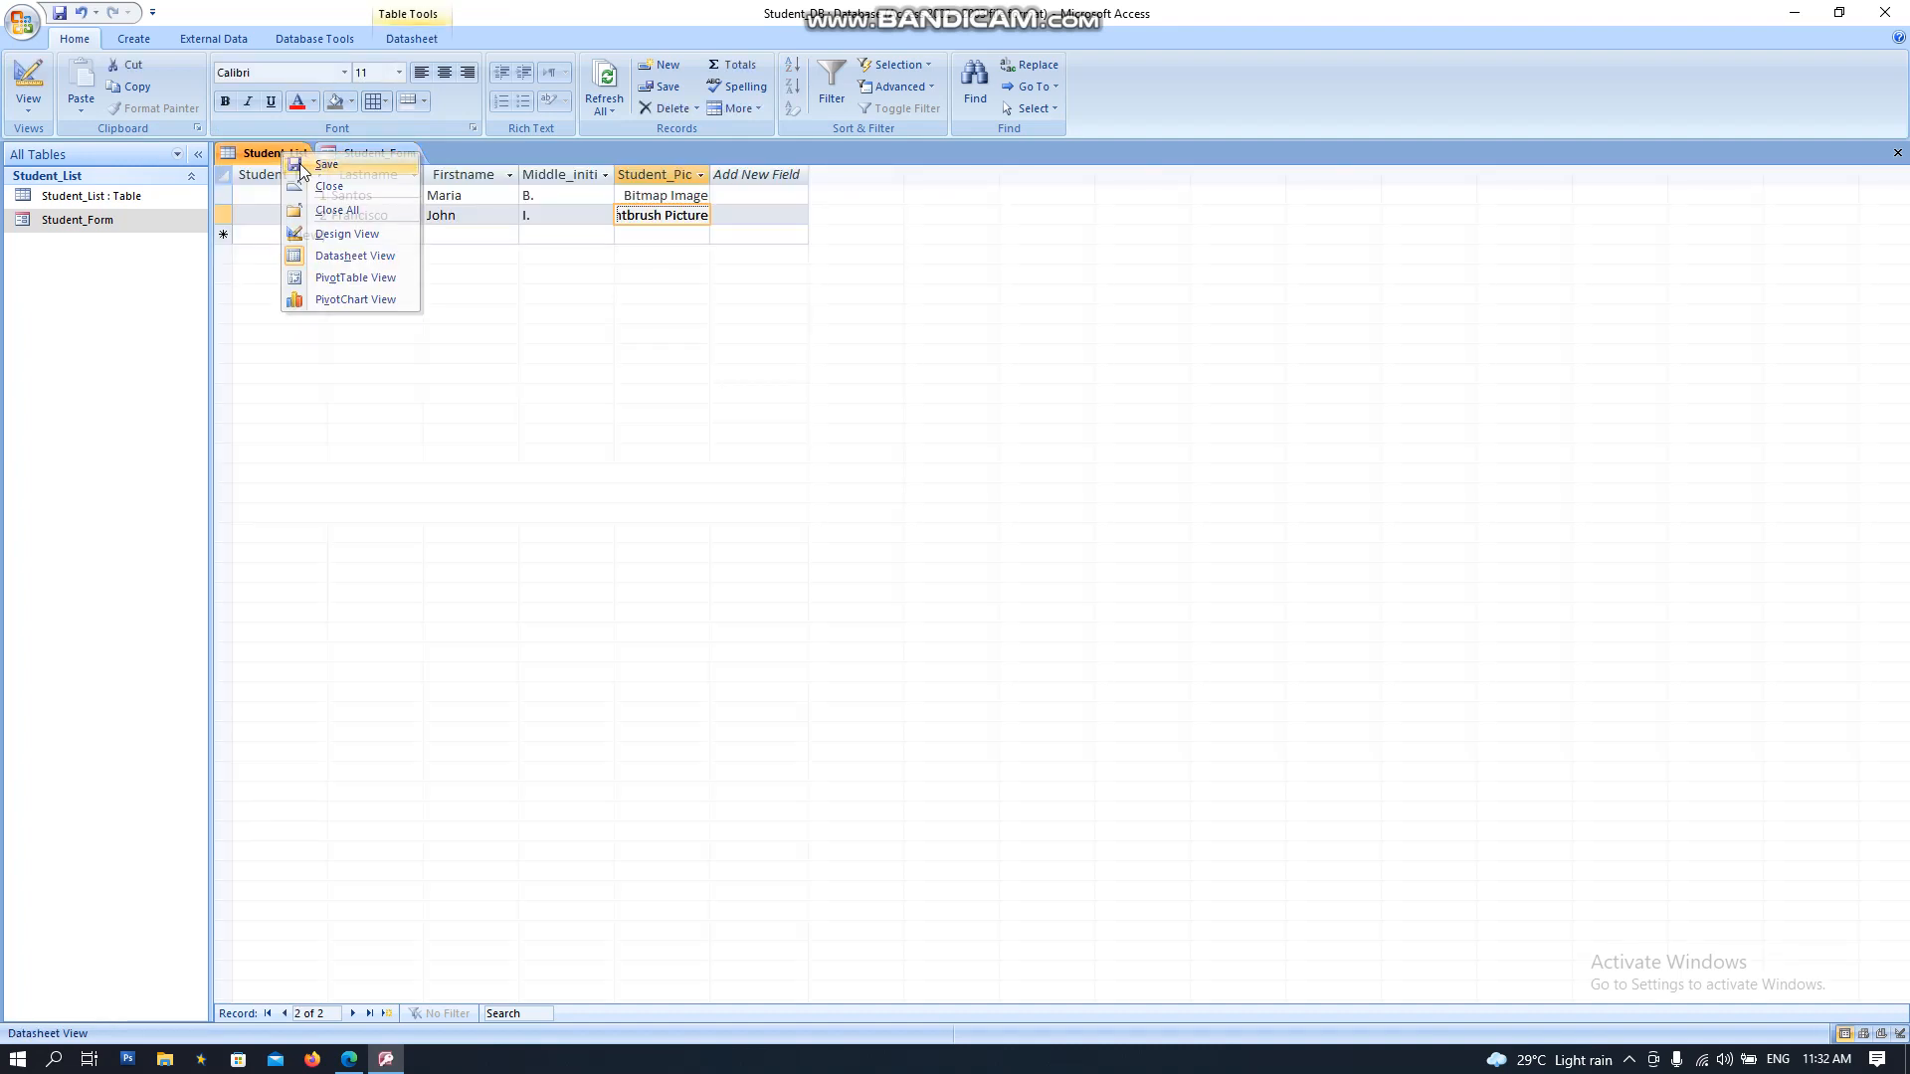
pyautogui.rightClick(343, 157)
pyautogui.click(384, 209)
pyautogui.click(383, 209)
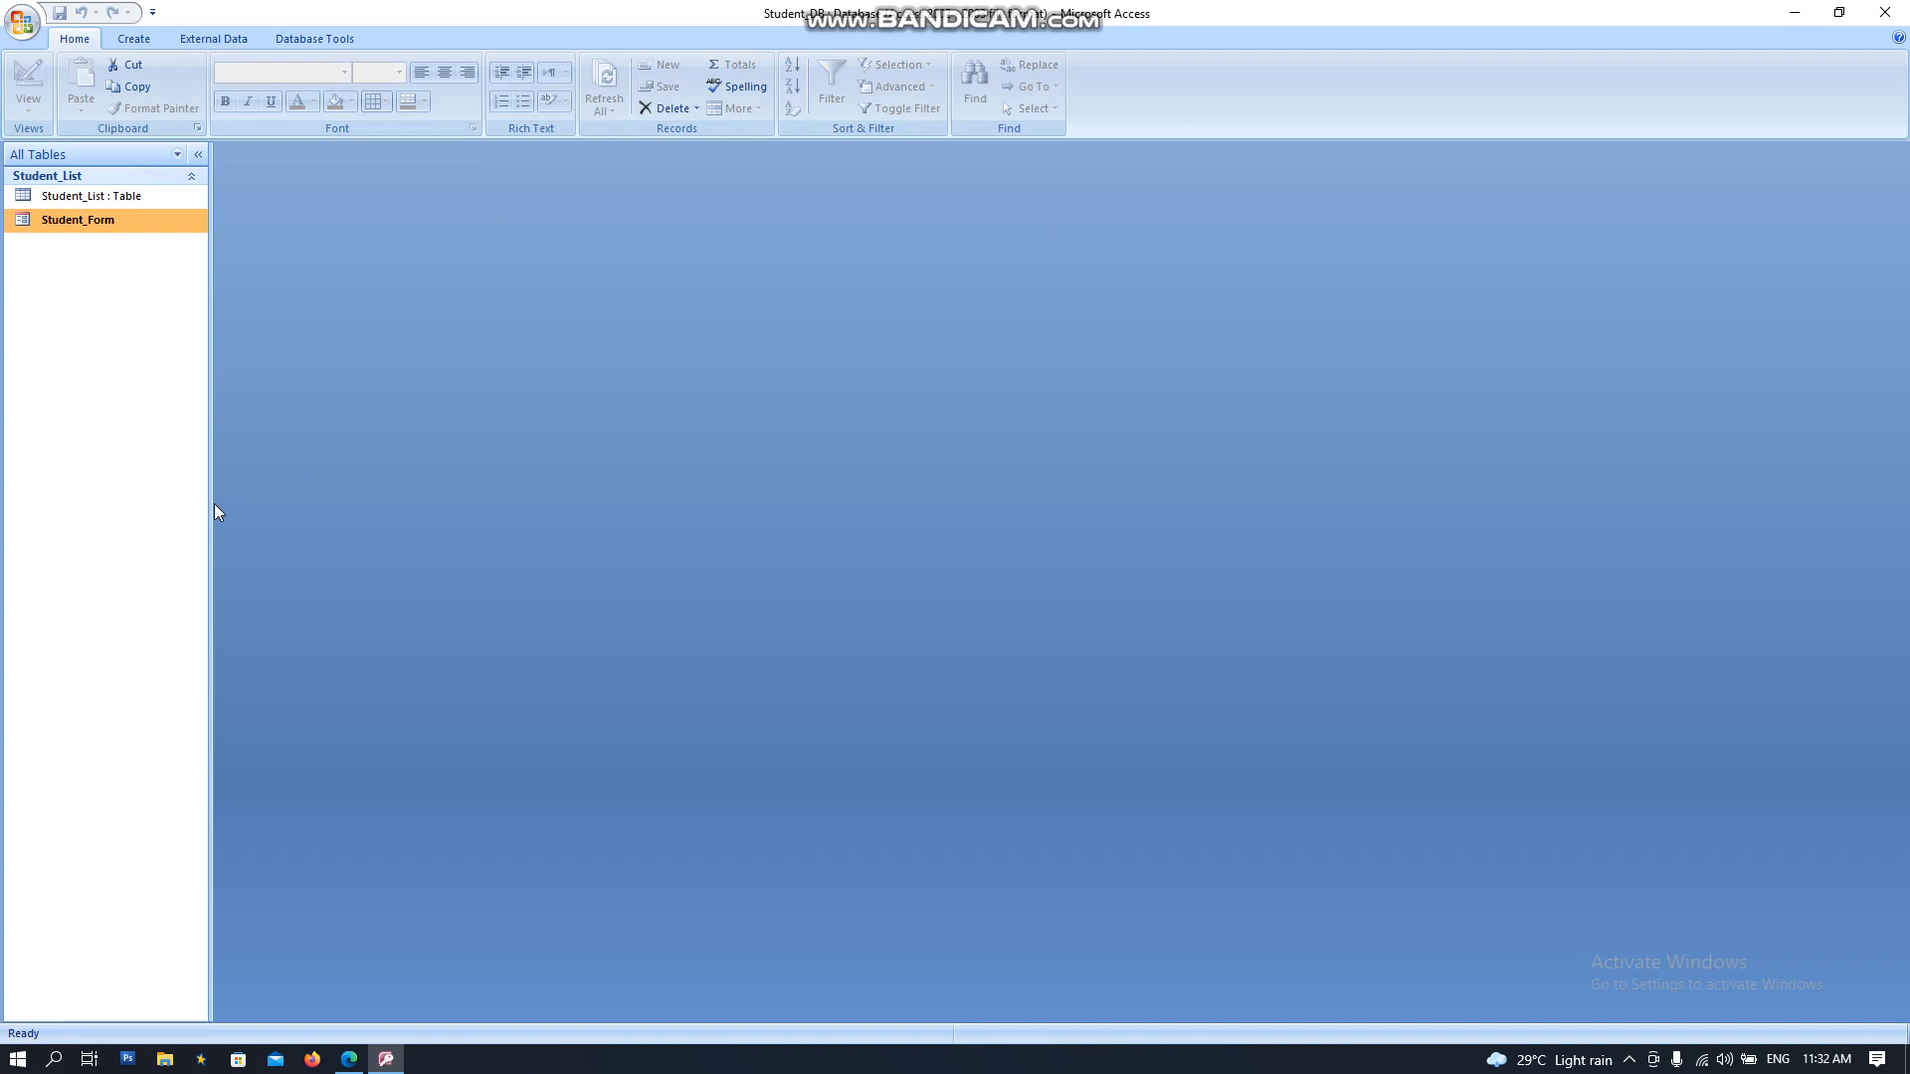
# Step: Open the Student_List table and widen the Middle_initial and Student_Pic columns to show their full contents
pyautogui.doubleClick(111, 195)
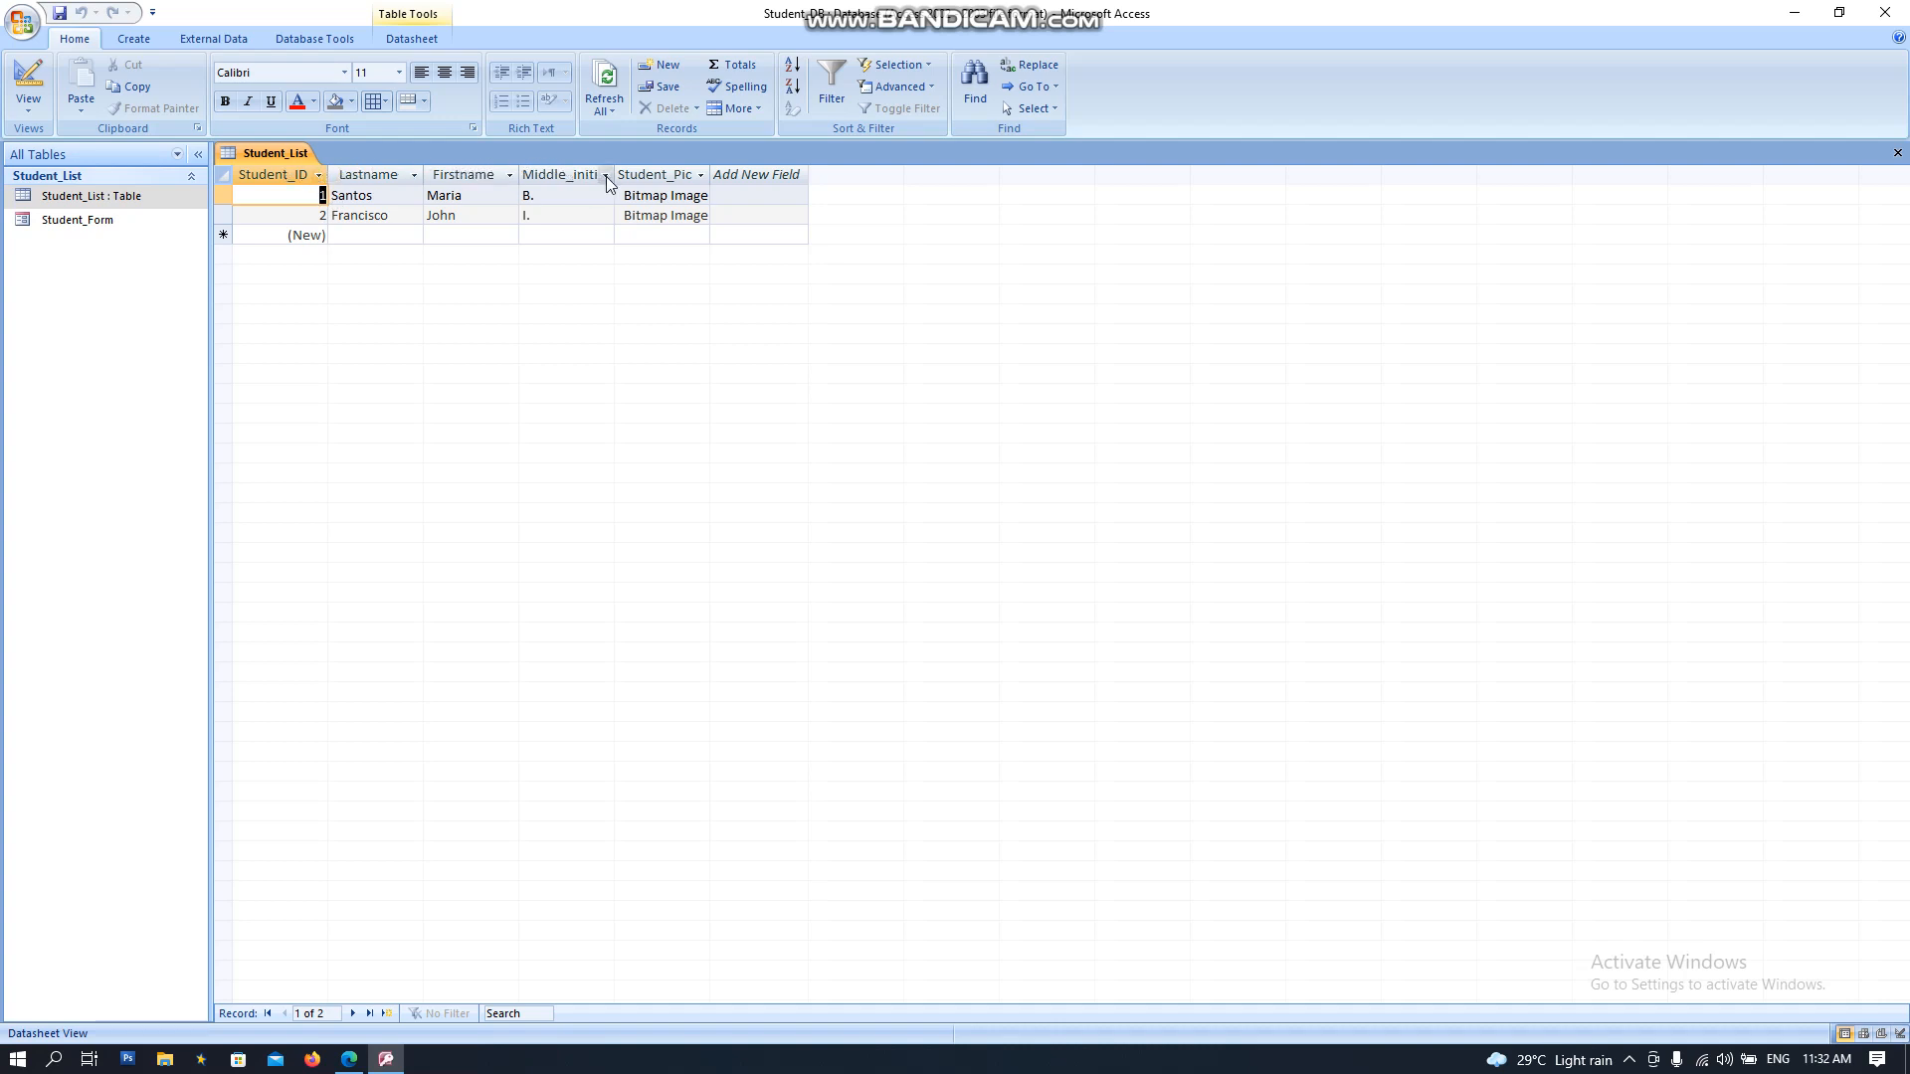
pyautogui.moveTo(613, 175); pyautogui.dragTo(753, 174)
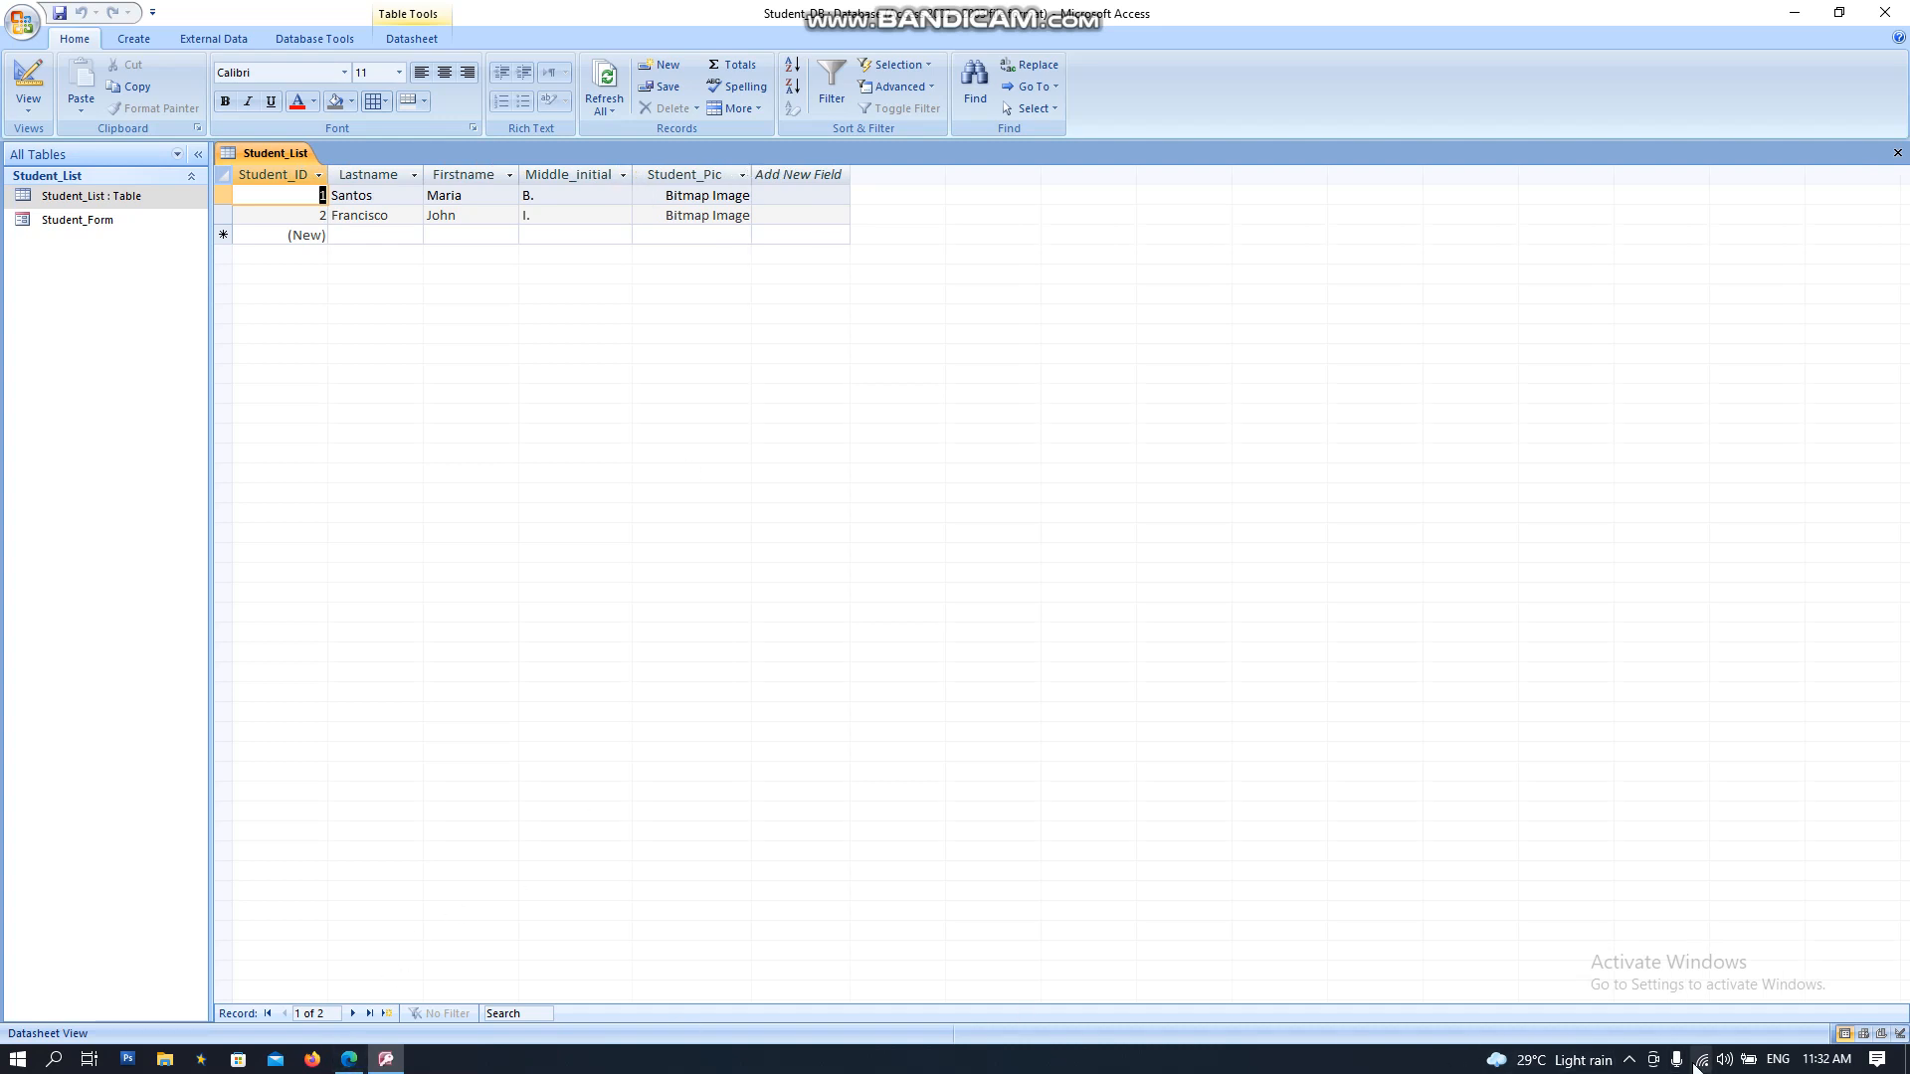
pyautogui.click(1628, 1059)
pyautogui.click(1651, 1027)
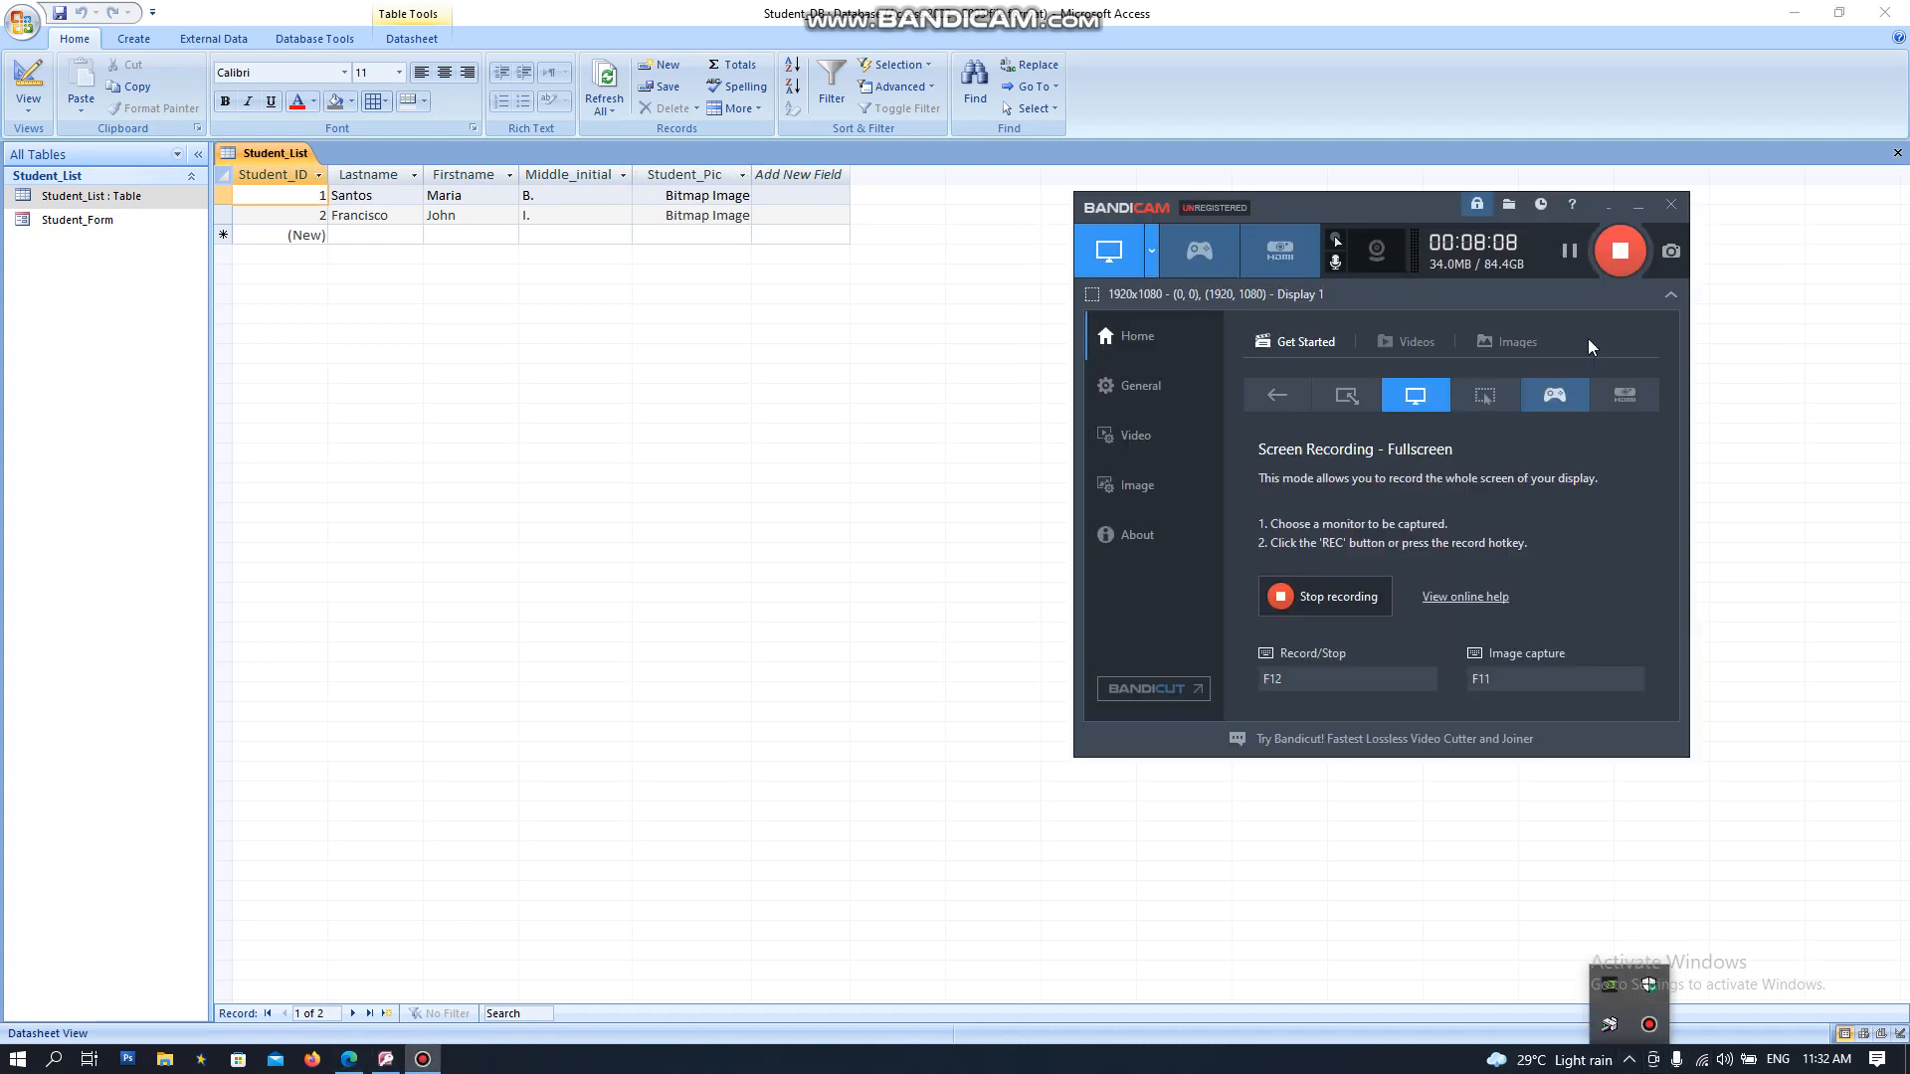